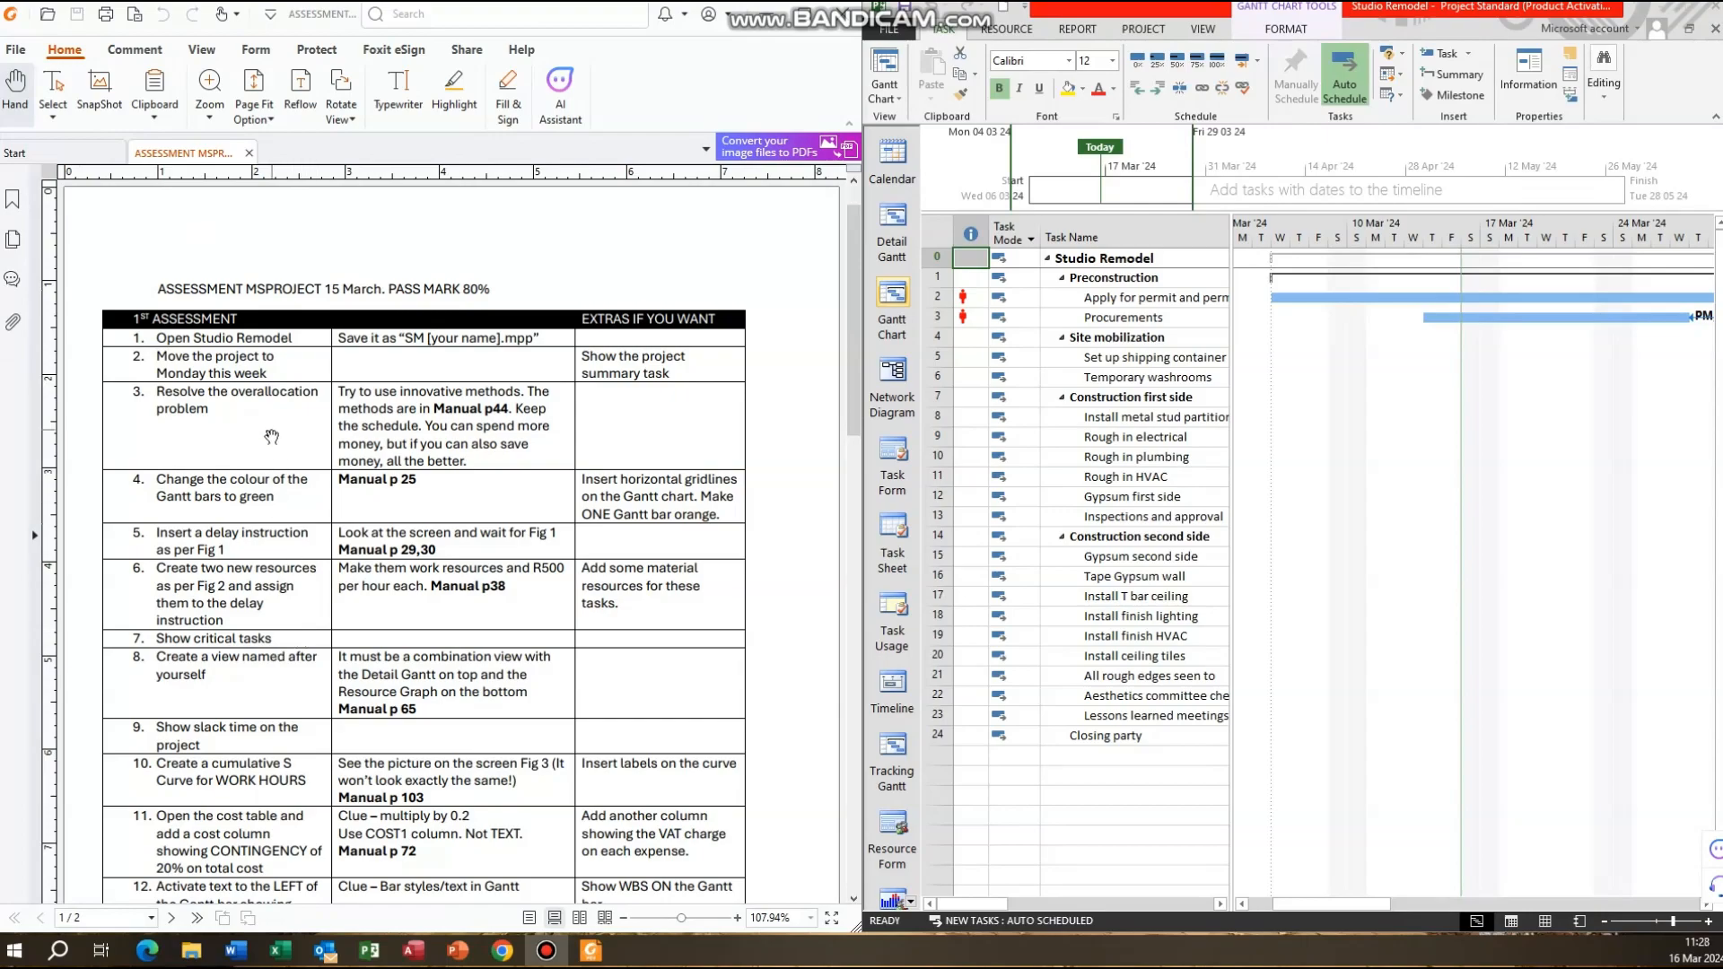
Review the assessment brief and save the Studio Remodel project in the Project tutorials 2 folder as "SM" plus the bracketed first name.
scroll(271, 437, "down", 5)
scroll(271, 437, "down", 4)
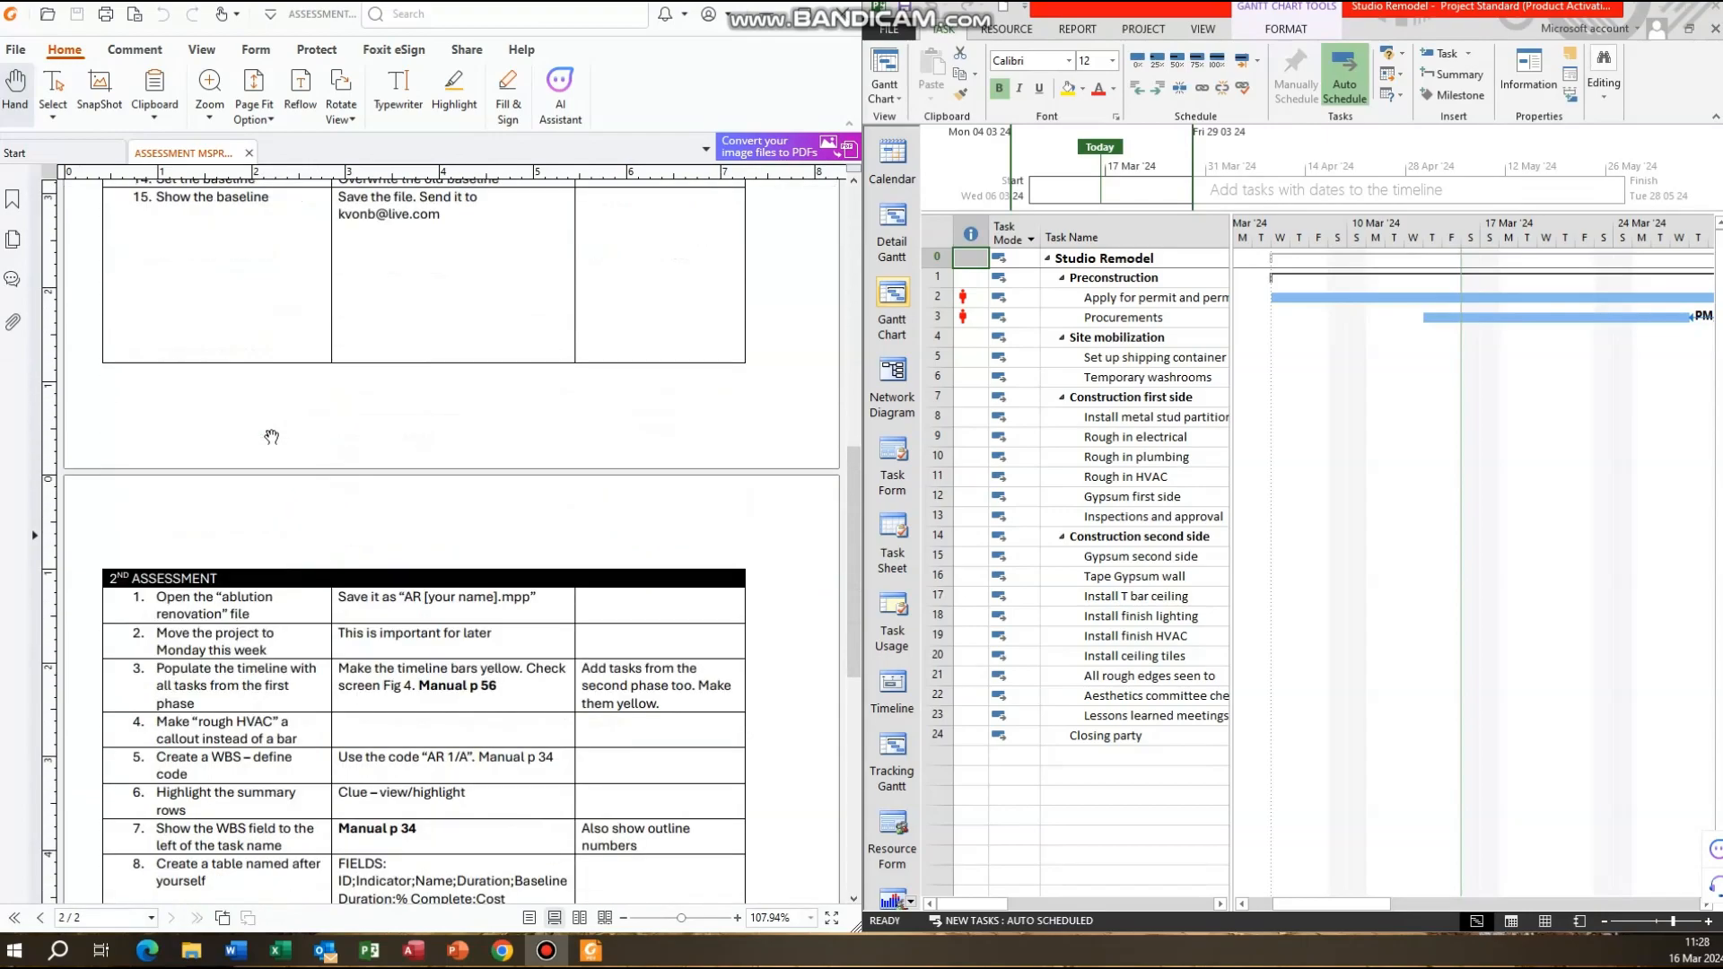
scroll(271, 437, "up", 9)
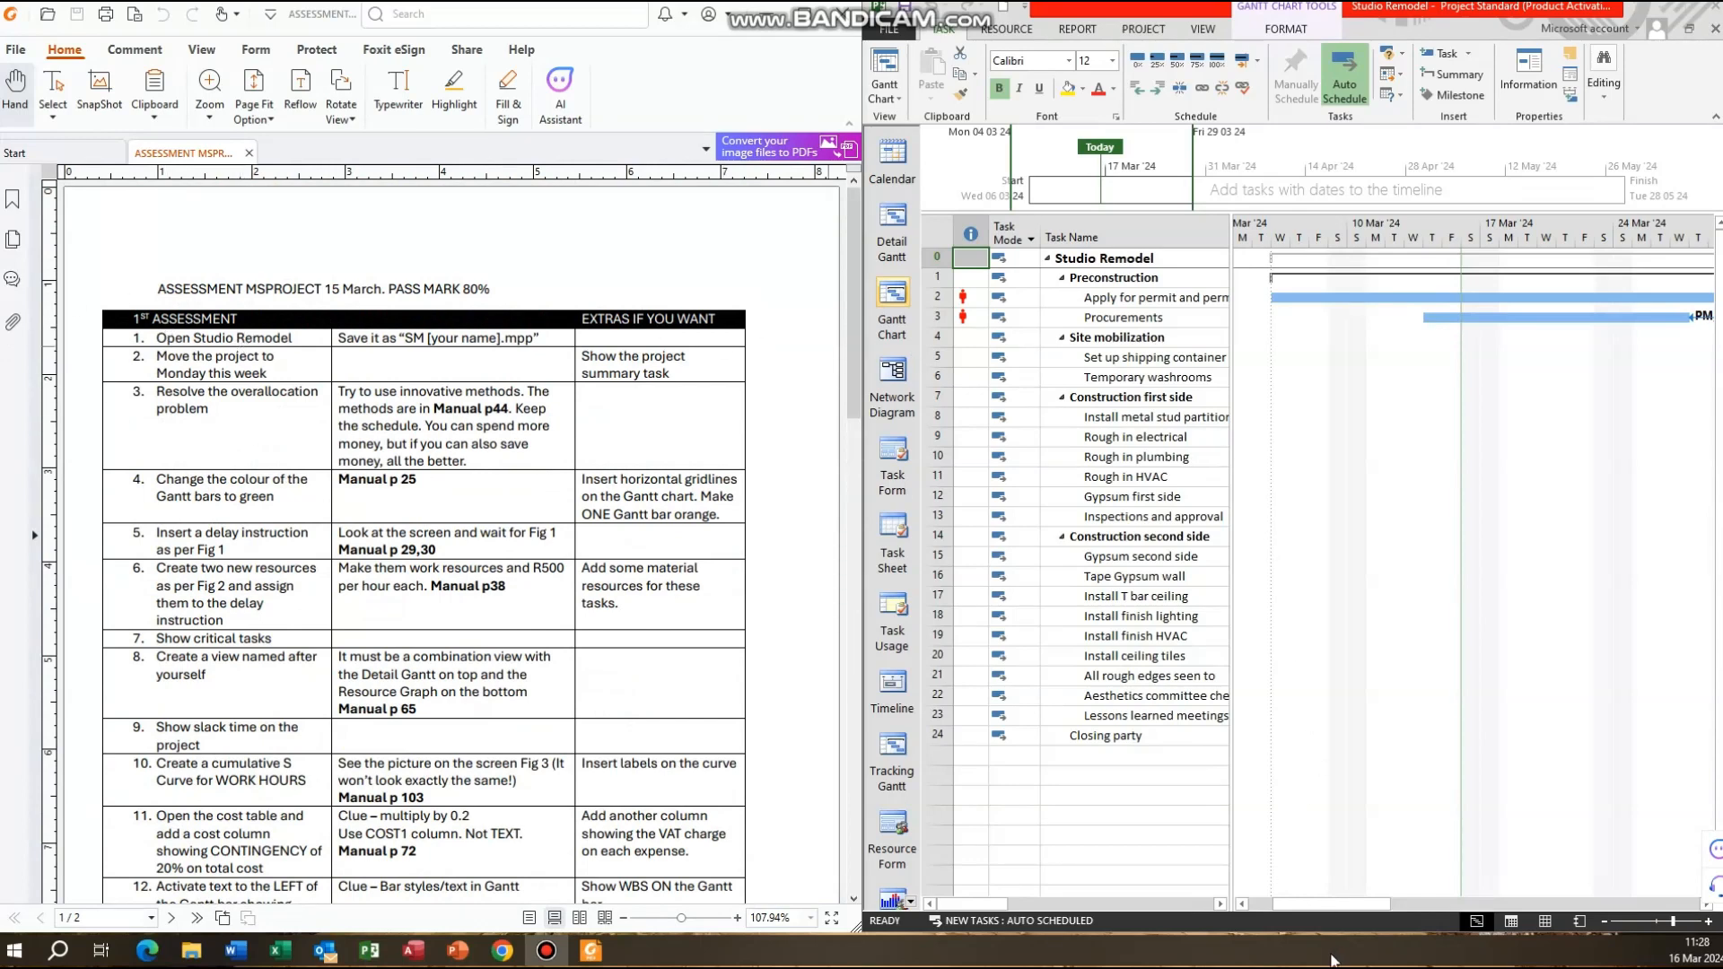
left_click_drag(1326, 904, 1396, 923)
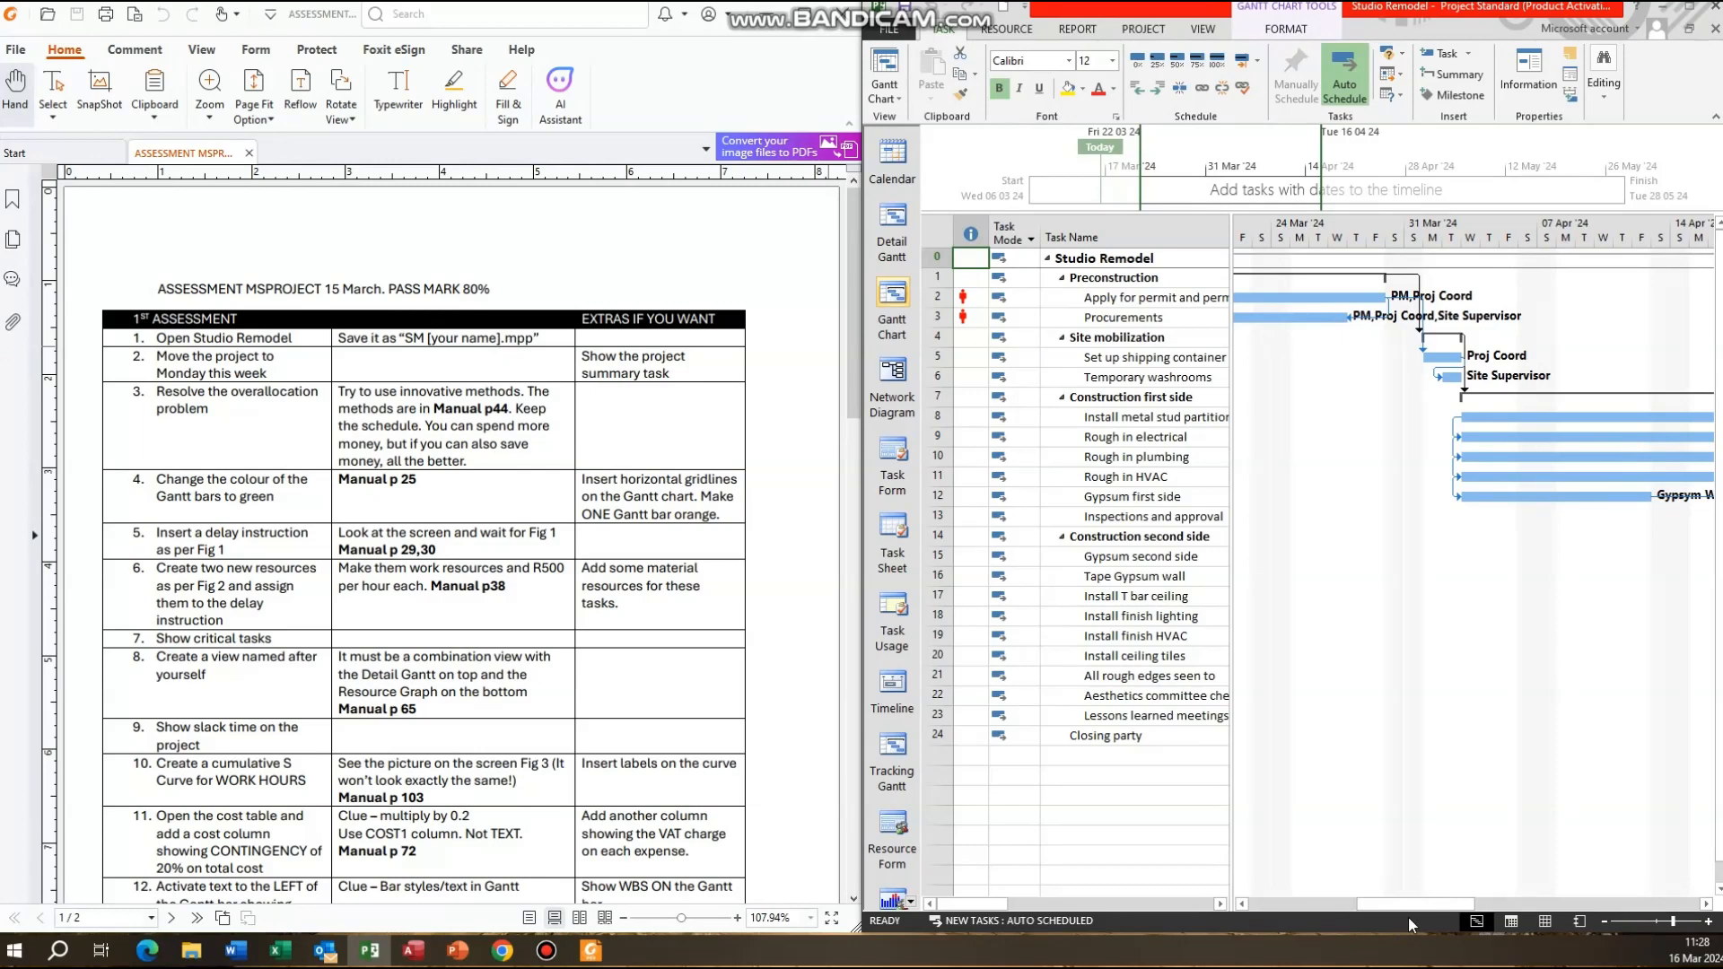
left_click(901, 29)
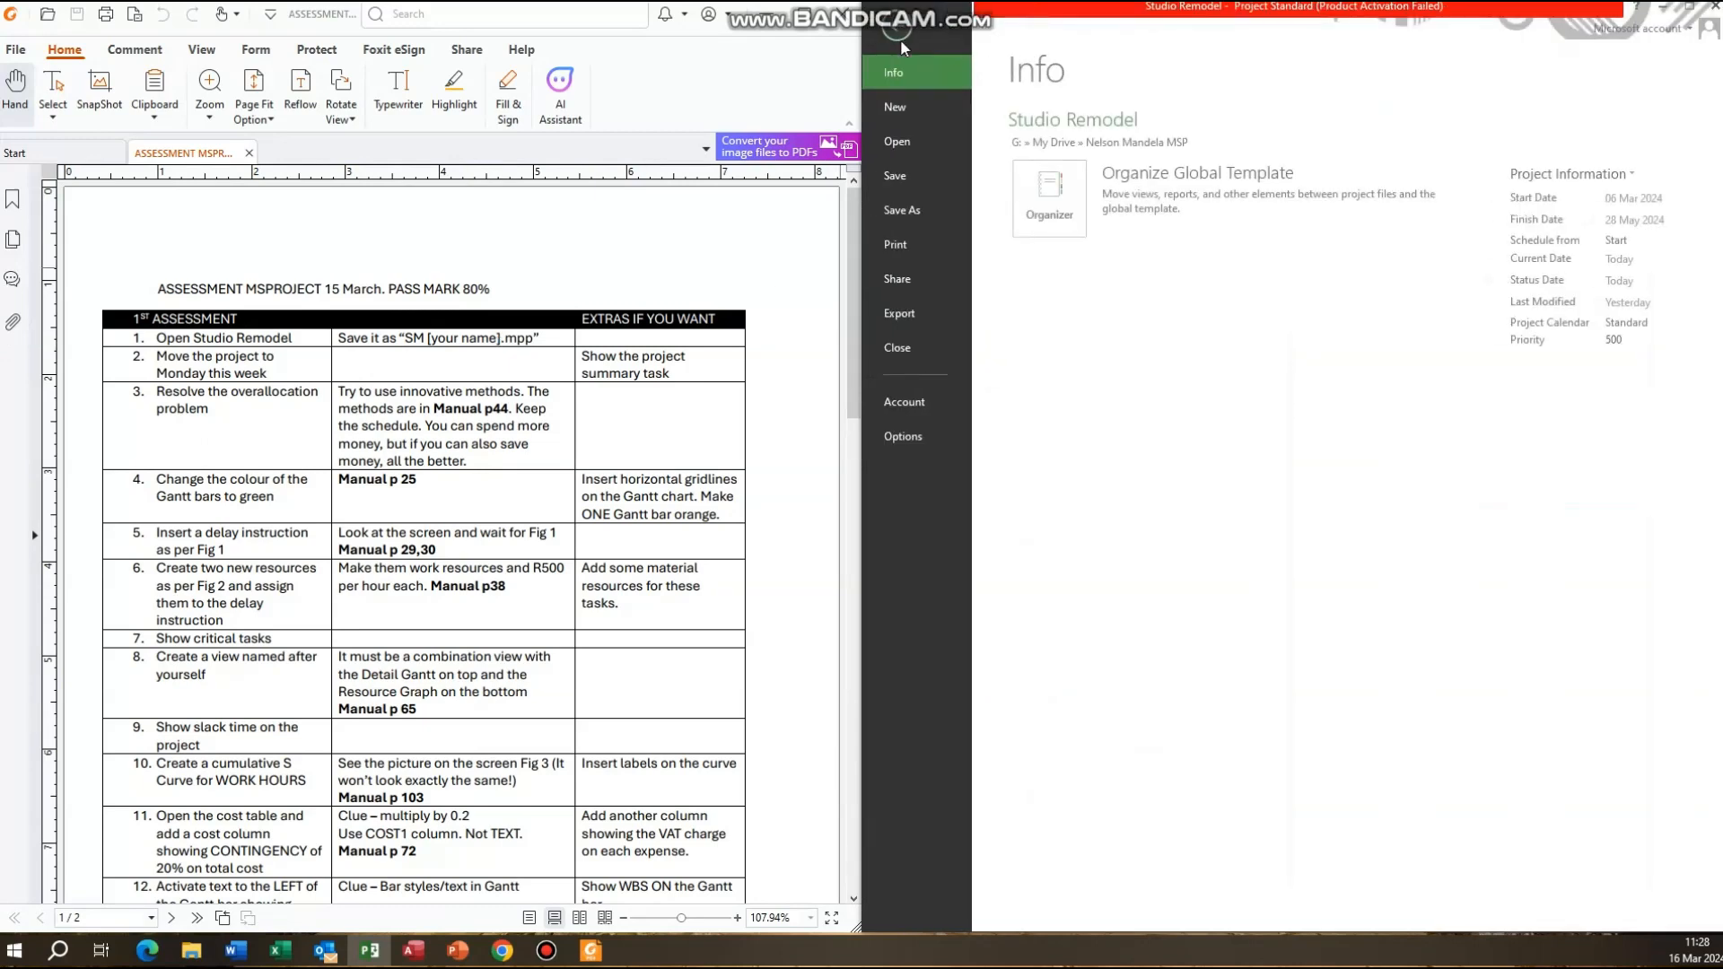
left_click(907, 213)
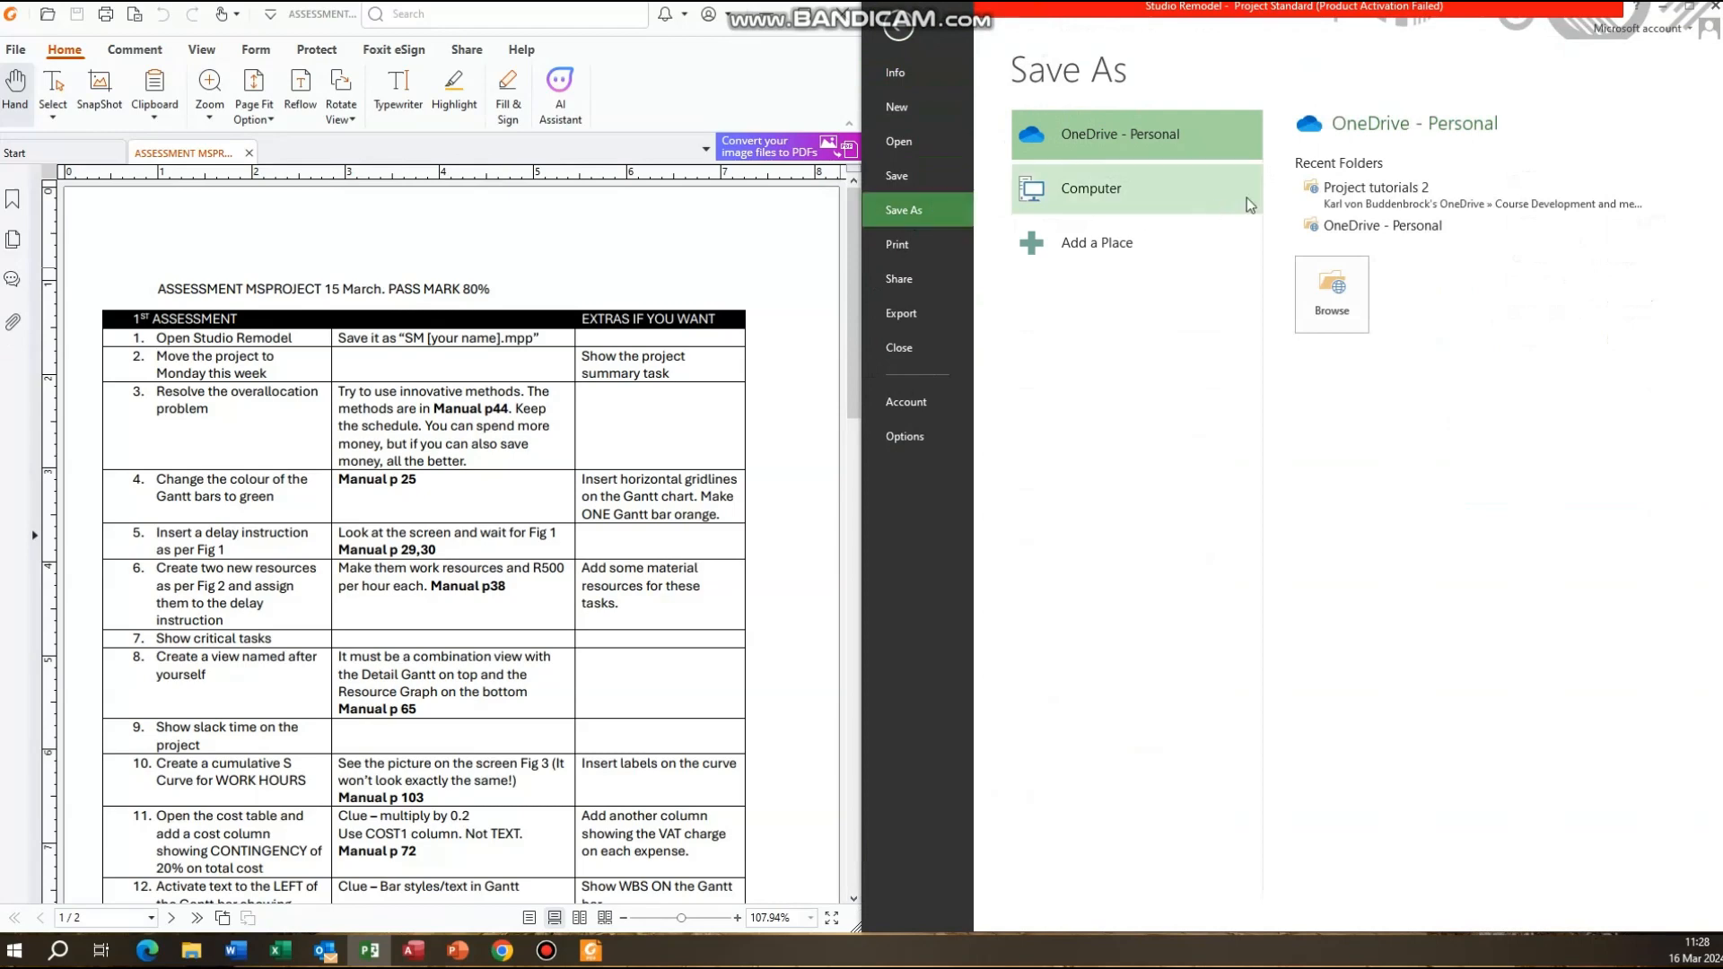
left_click(1415, 195)
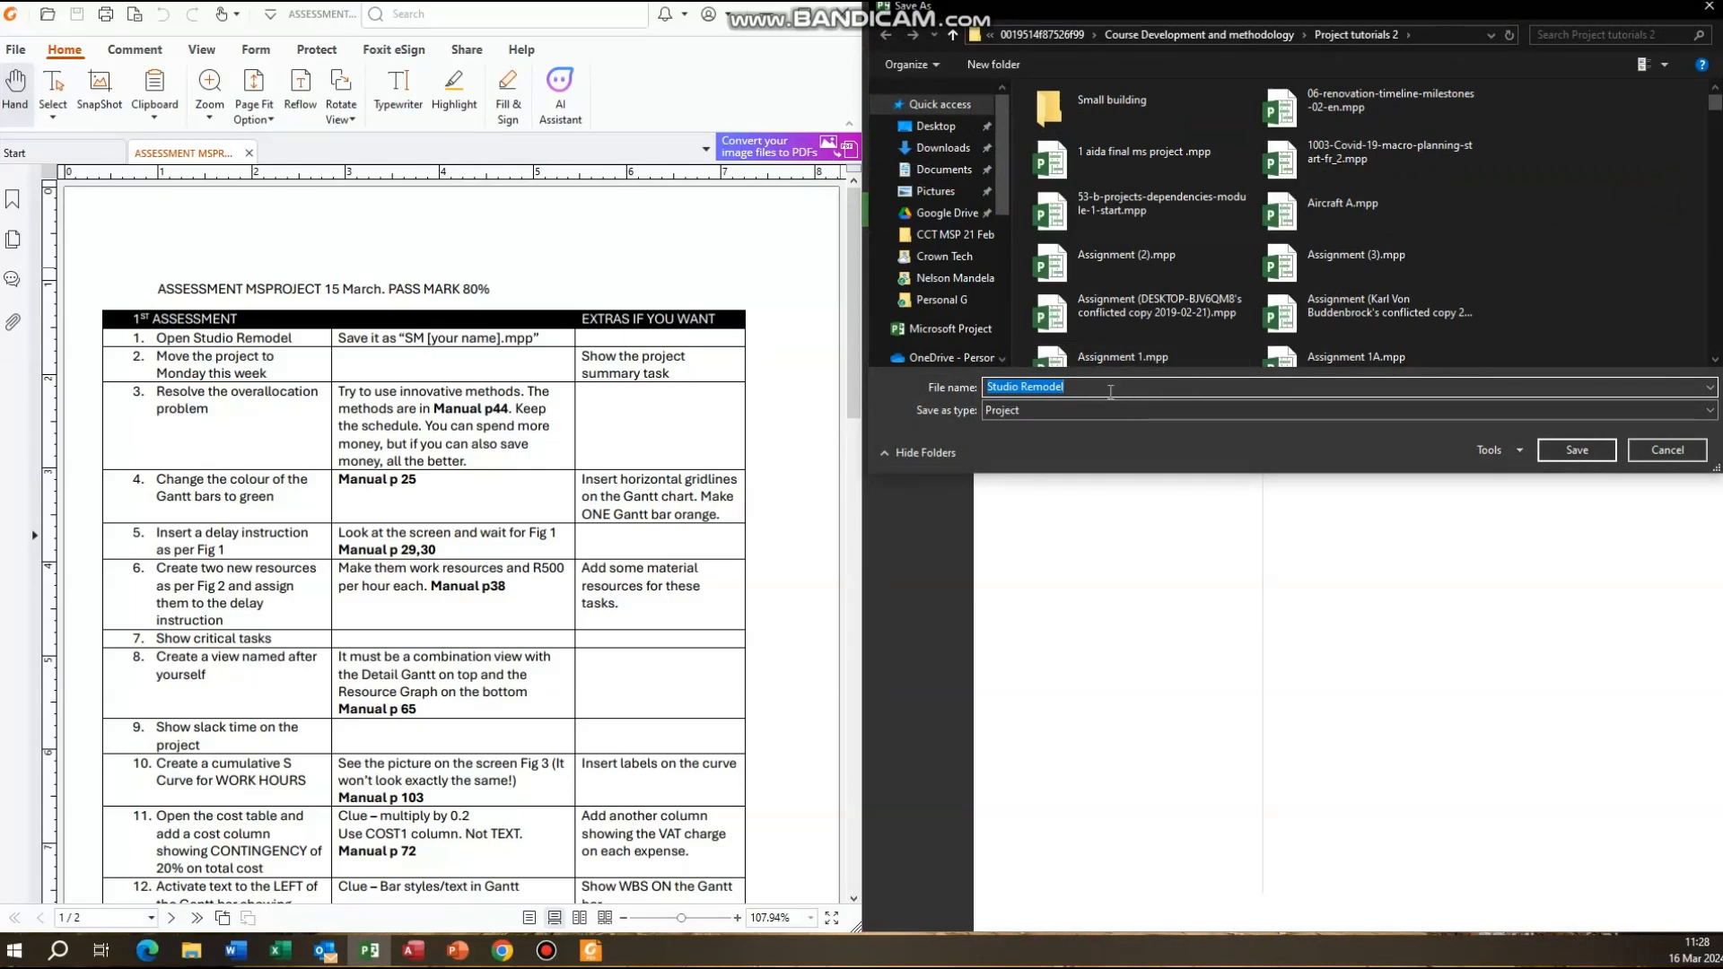
type("SM [Karl")
left_click(1558, 448)
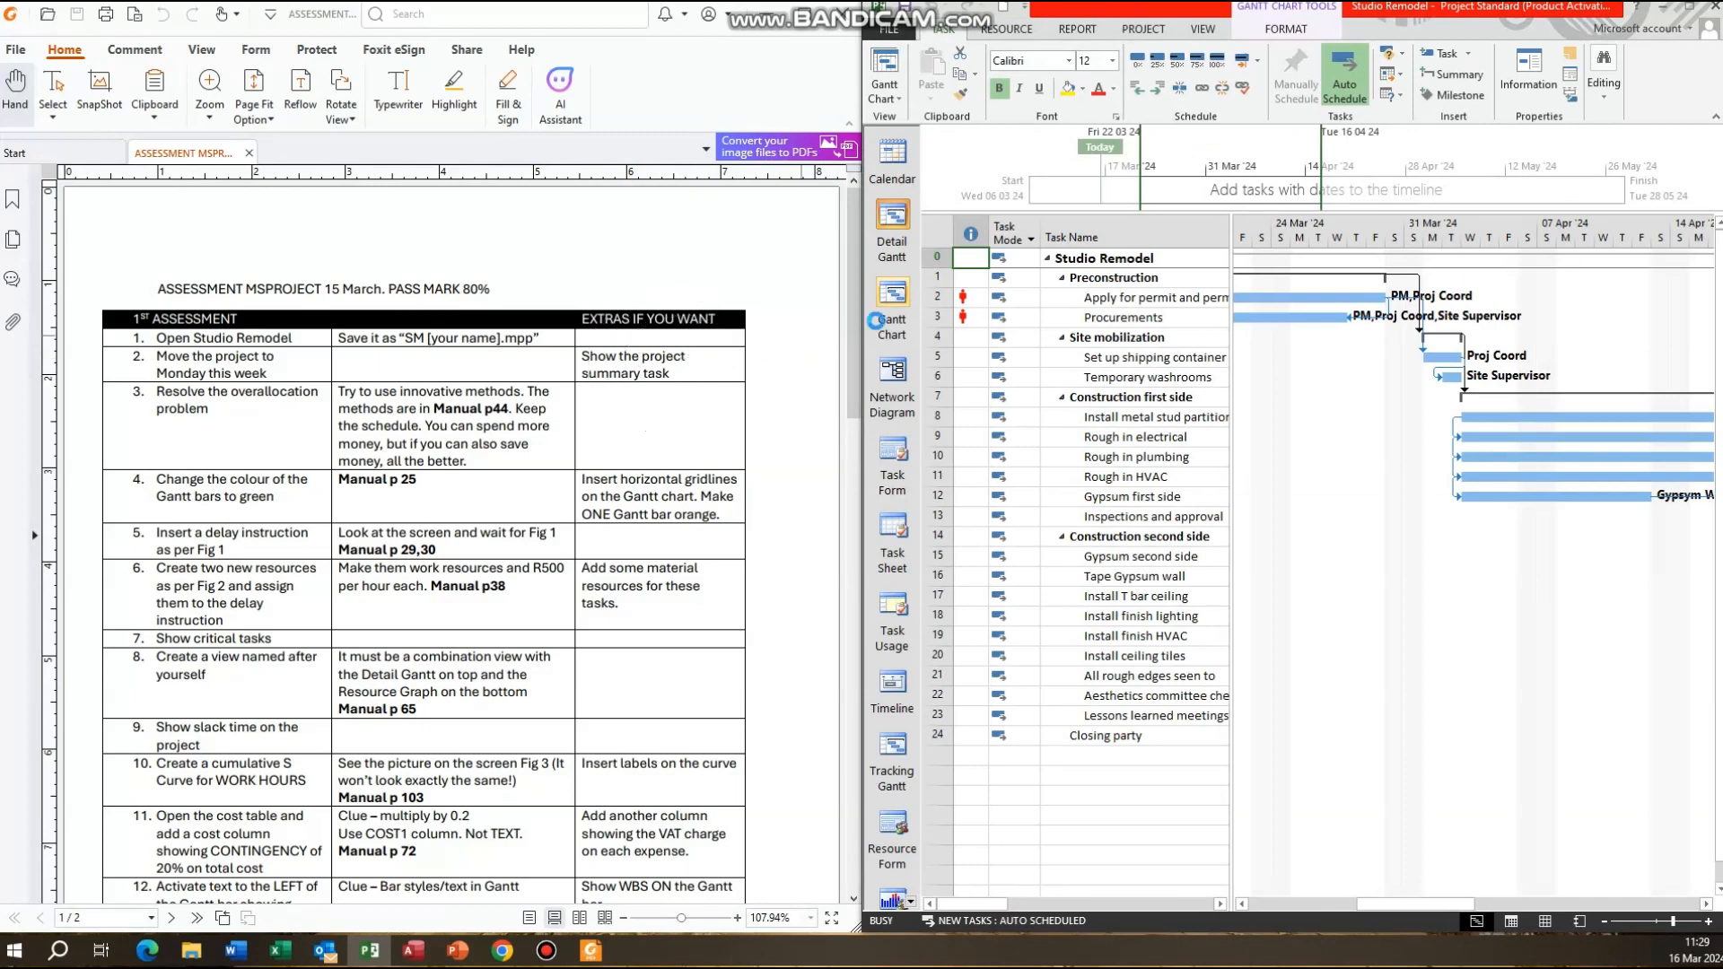
Set the Proj Coord resource's maximum units to 2 in the Resource Sheet and return to the Gantt Chart view.
left_click(1130, 260)
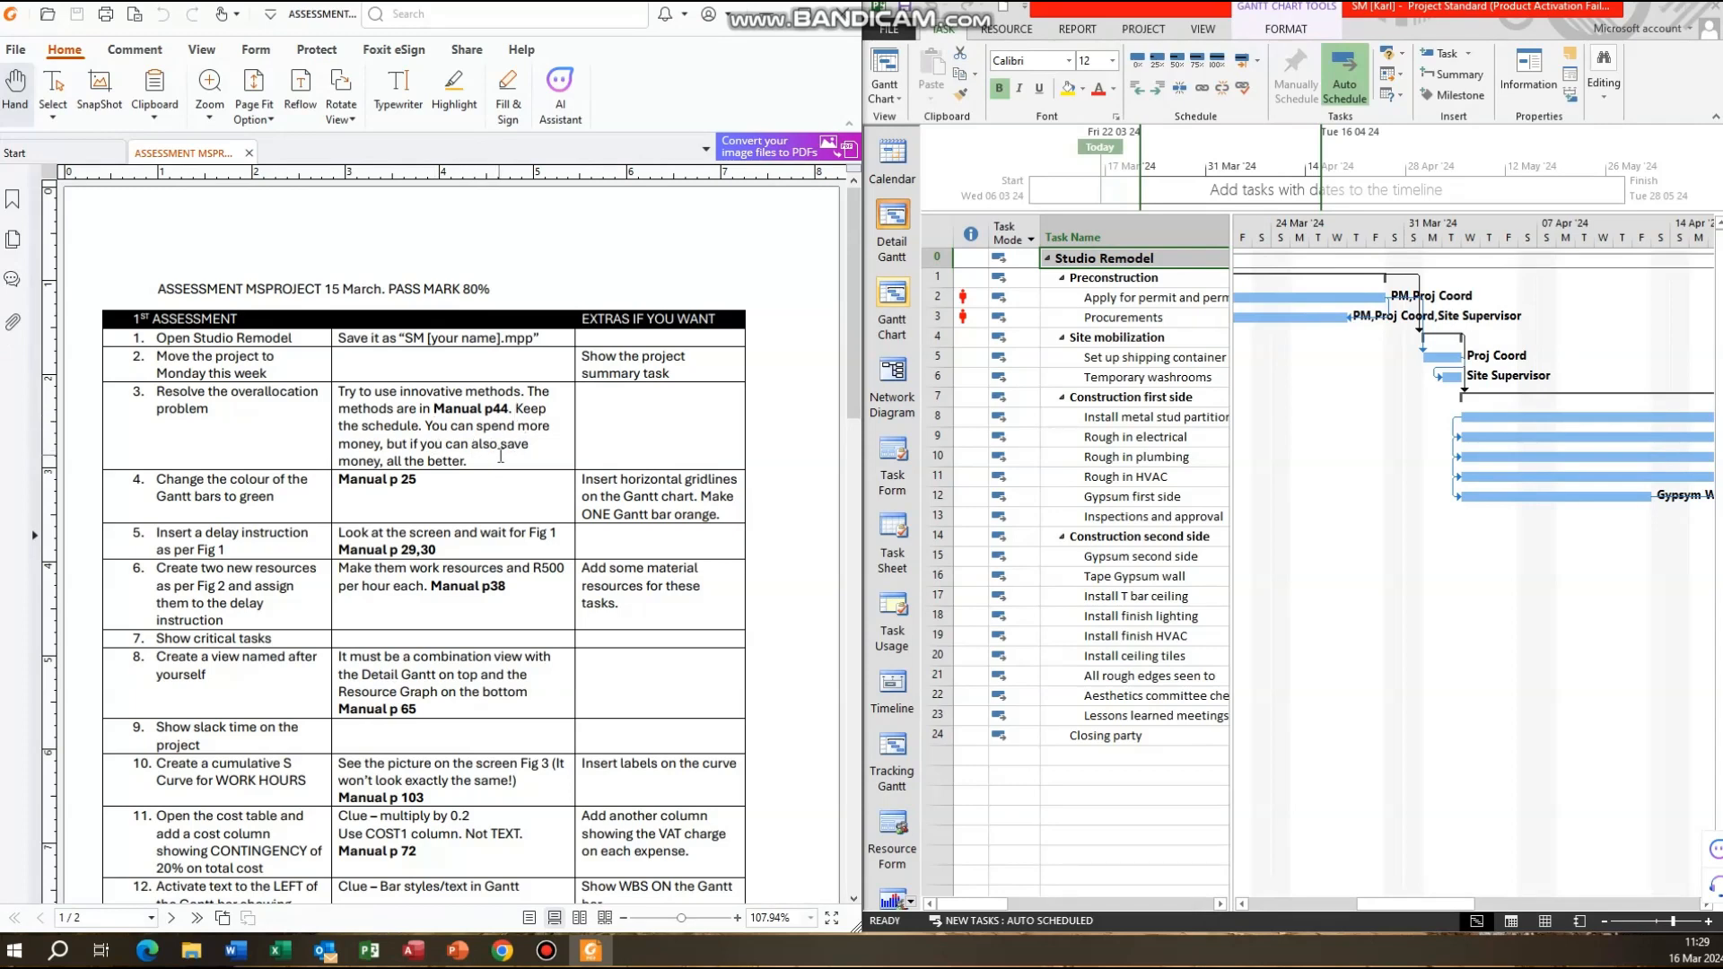
left_click(1037, 385)
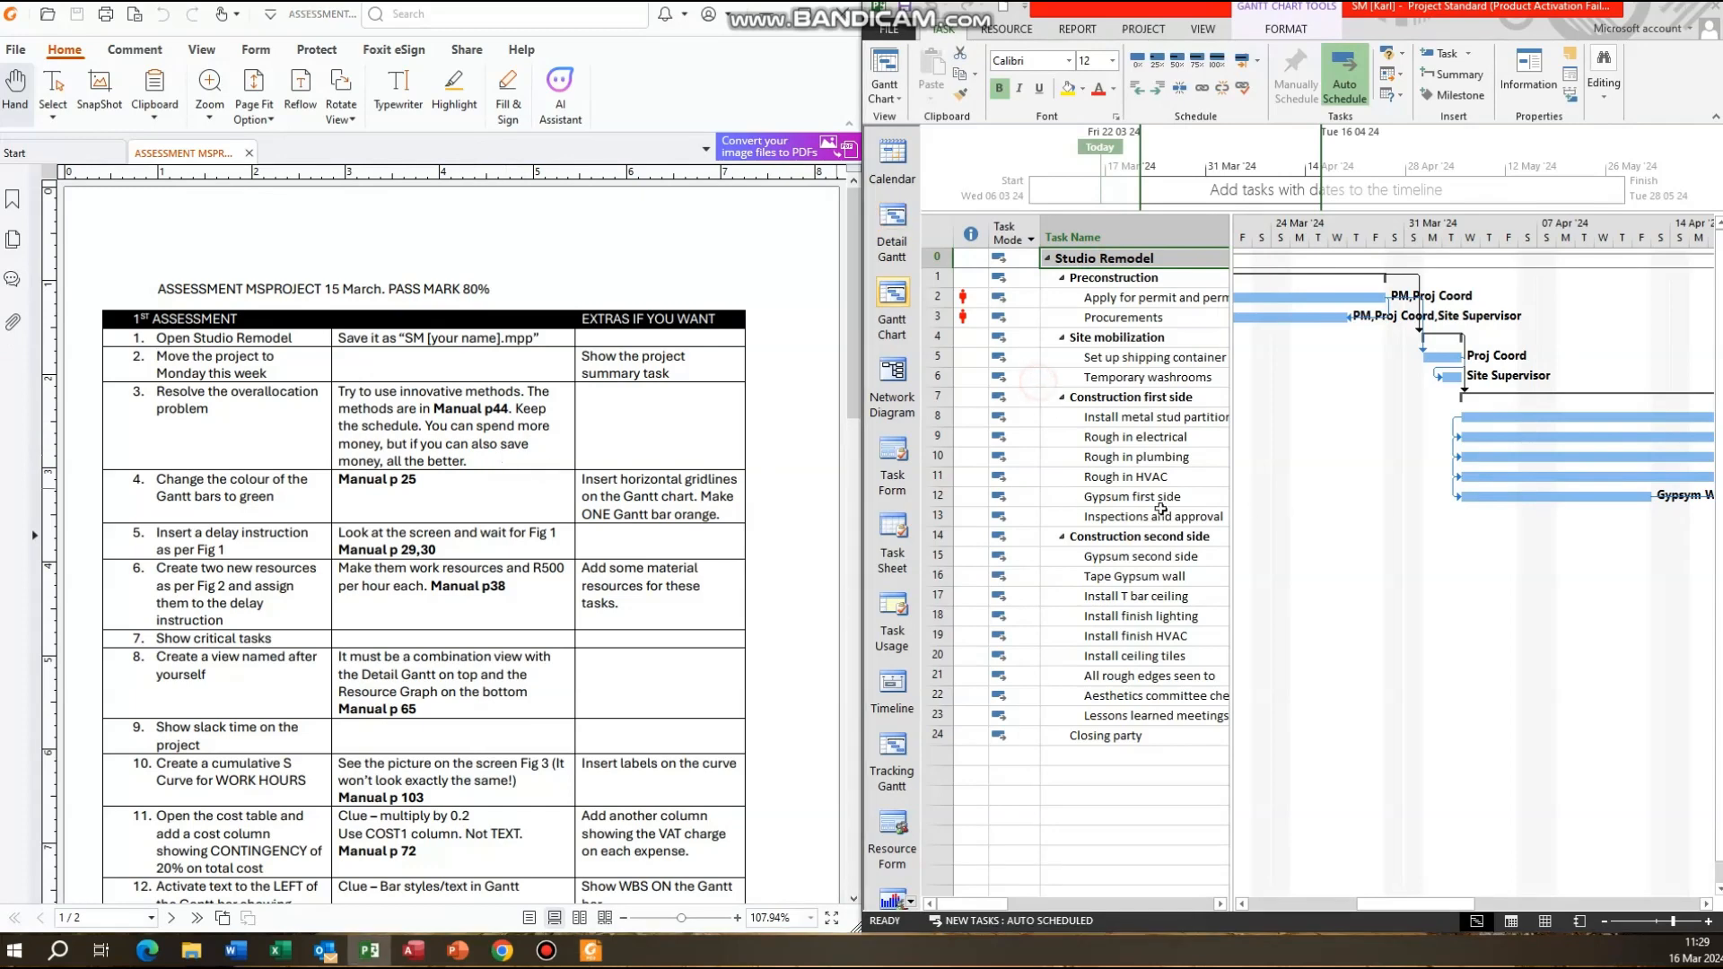
left_click(1544, 921)
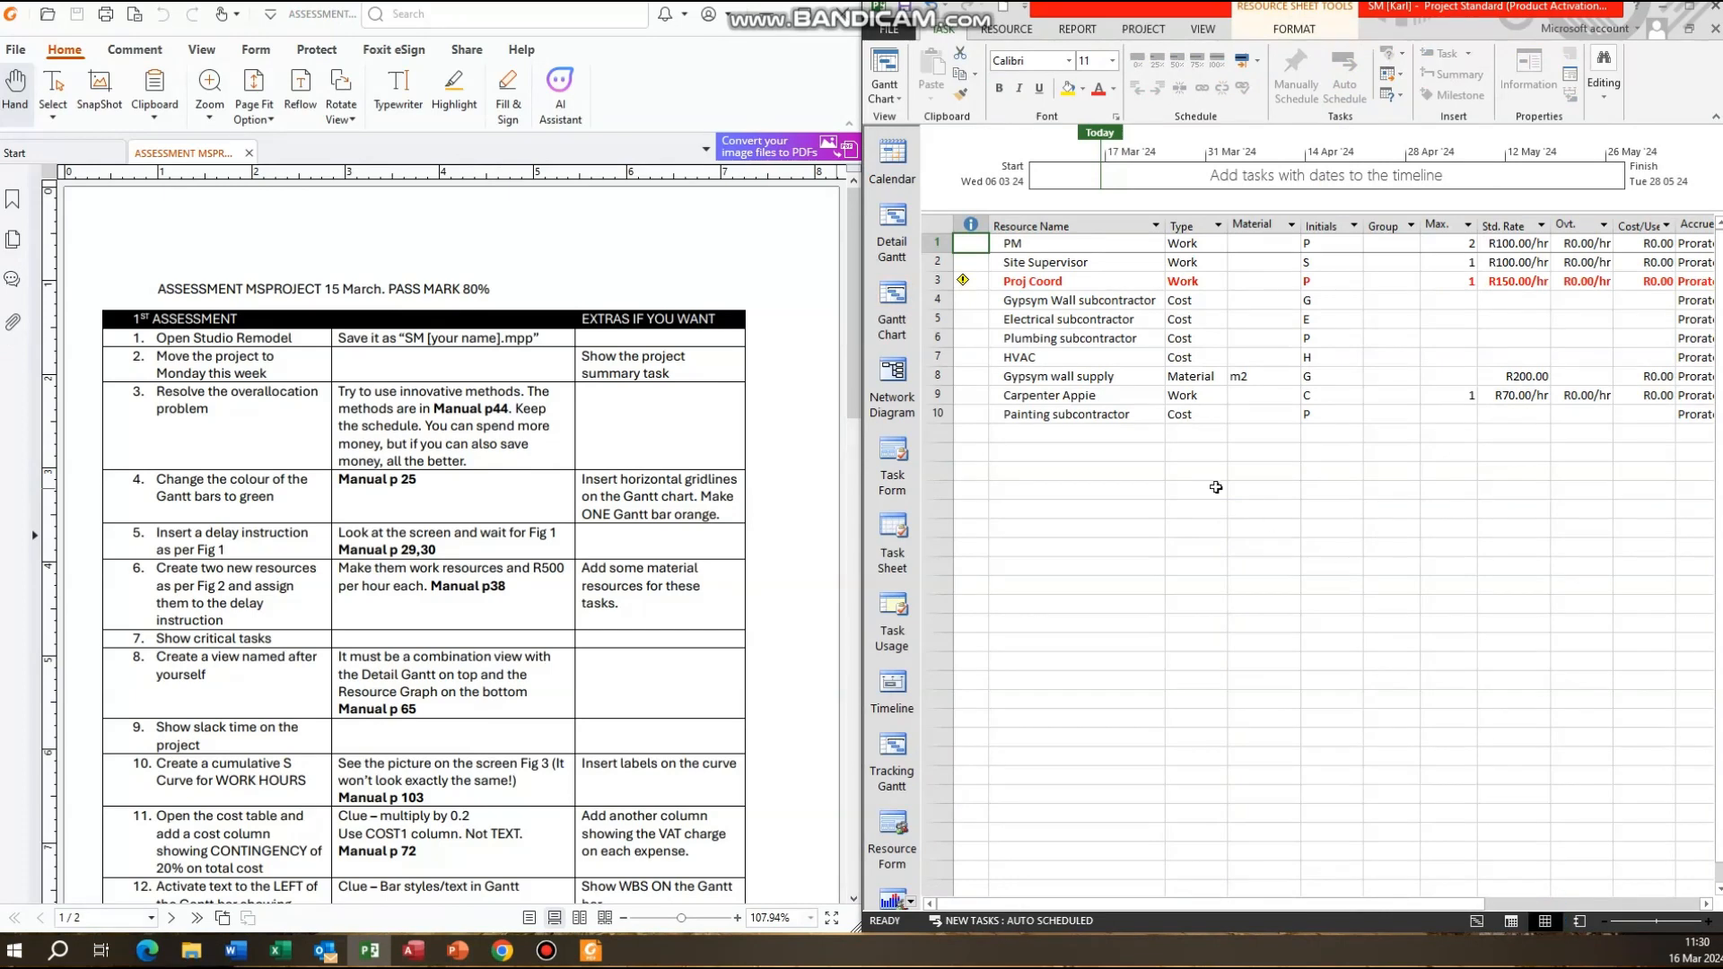
left_click(1072, 416)
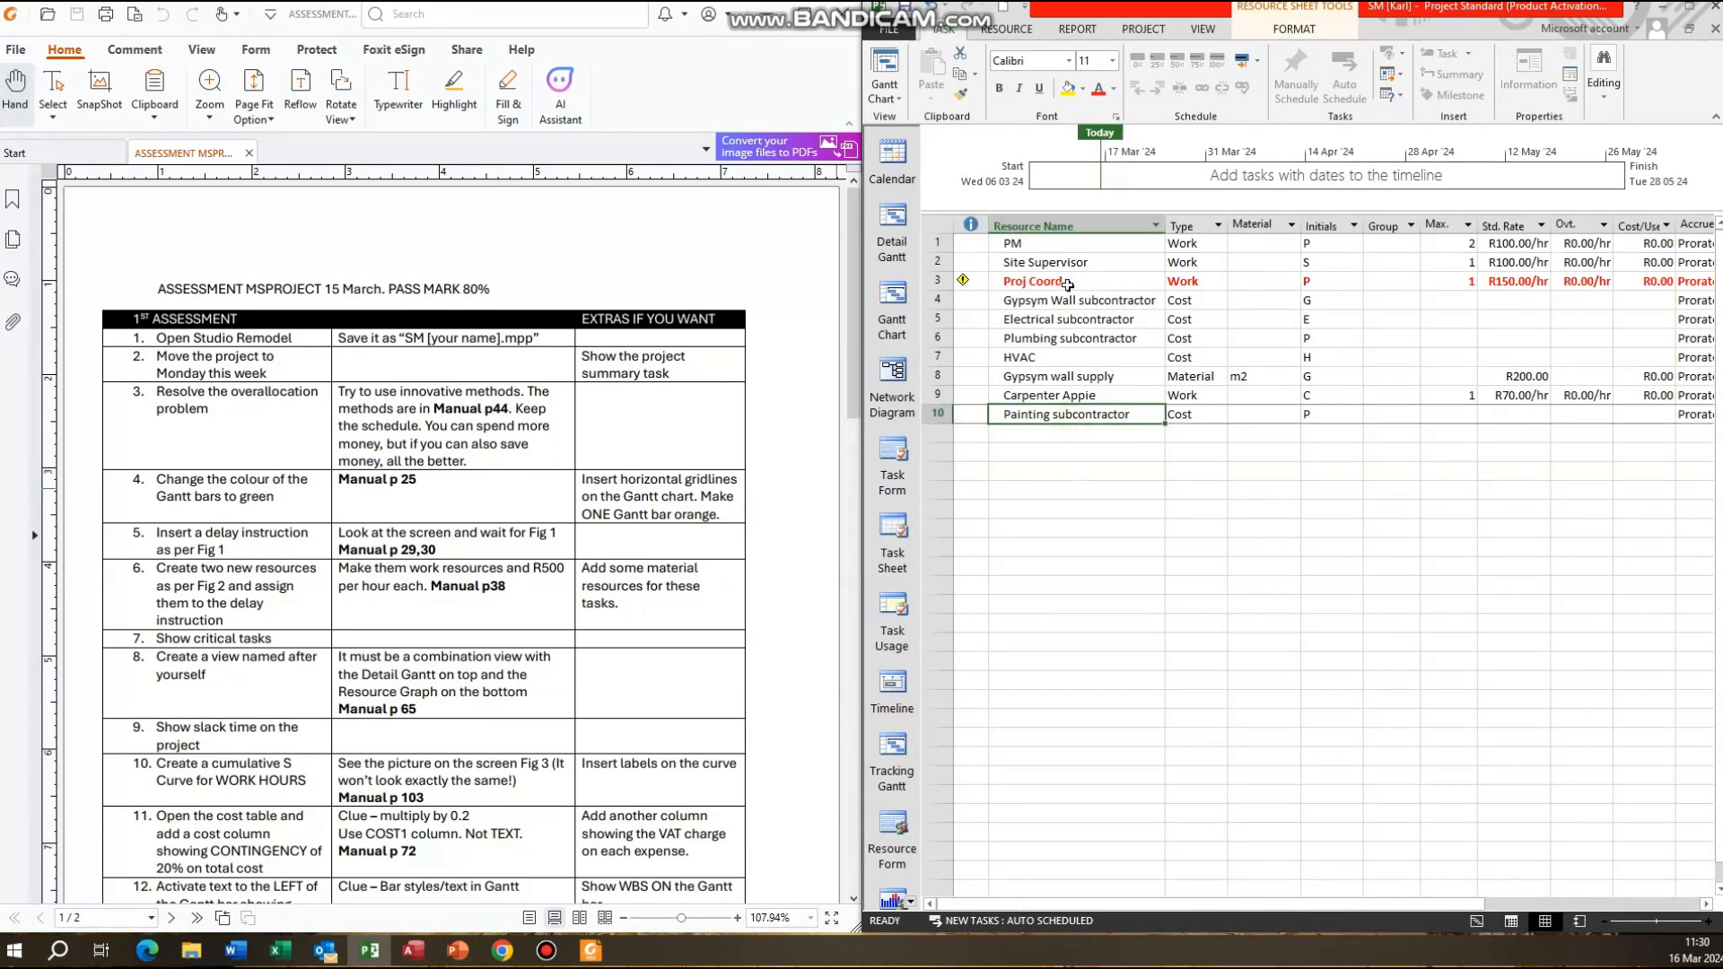
left_click(1068, 284)
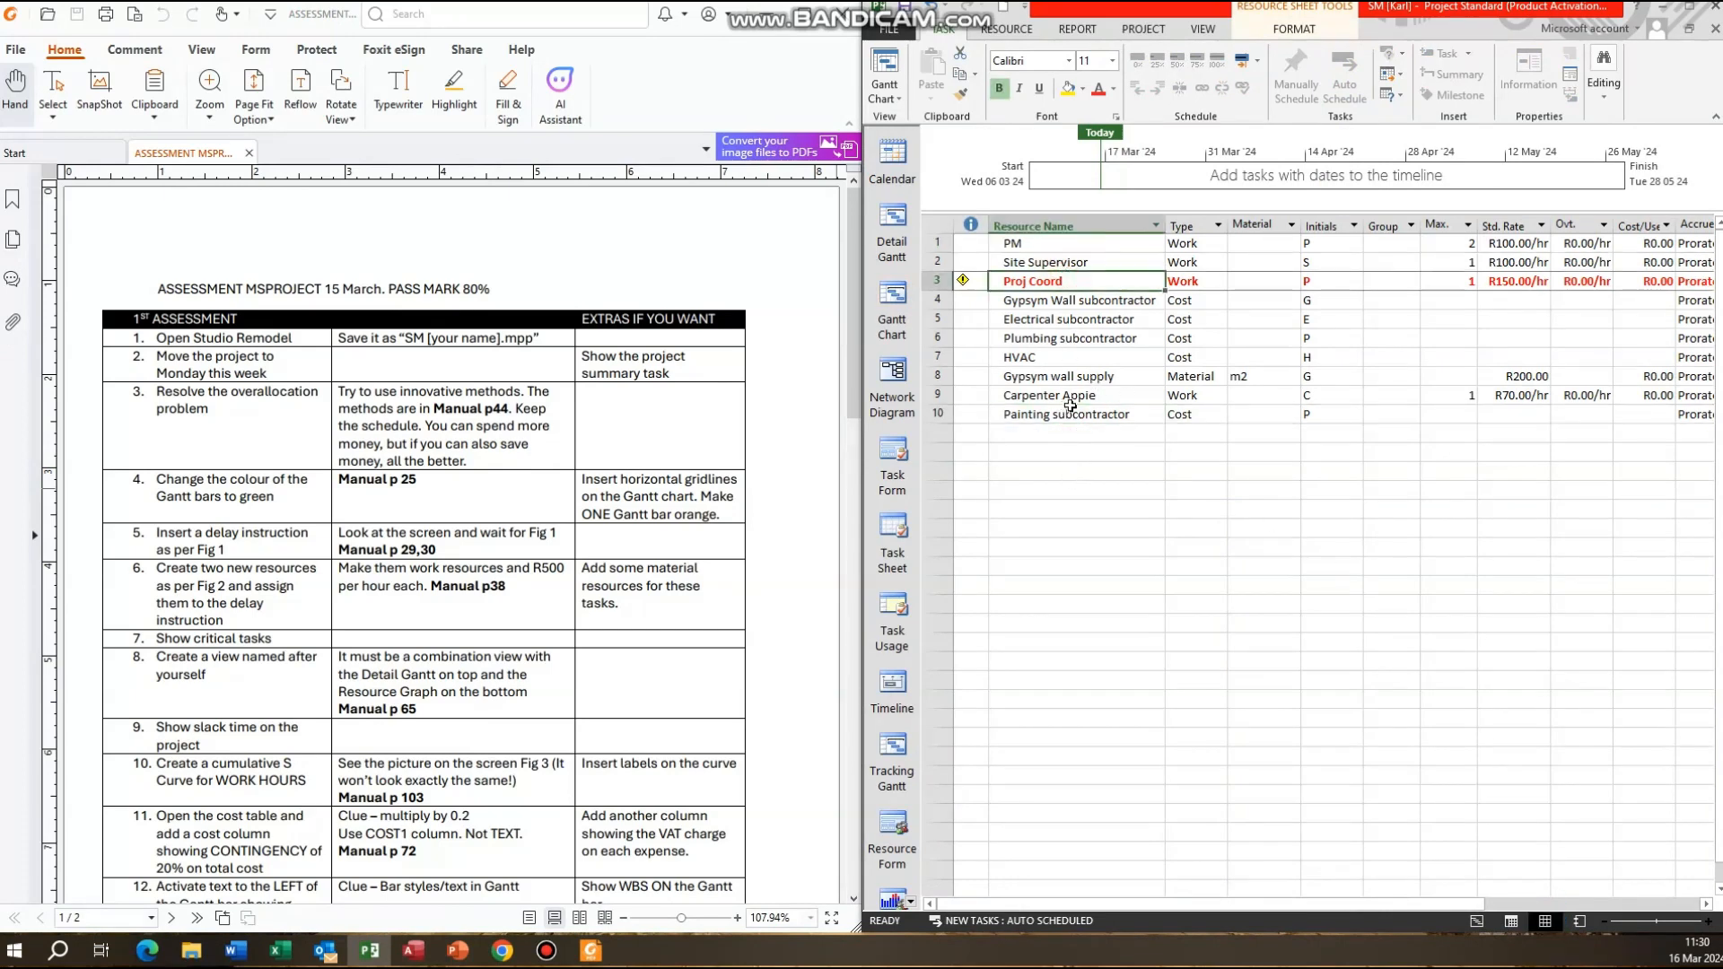
left_click(1040, 434)
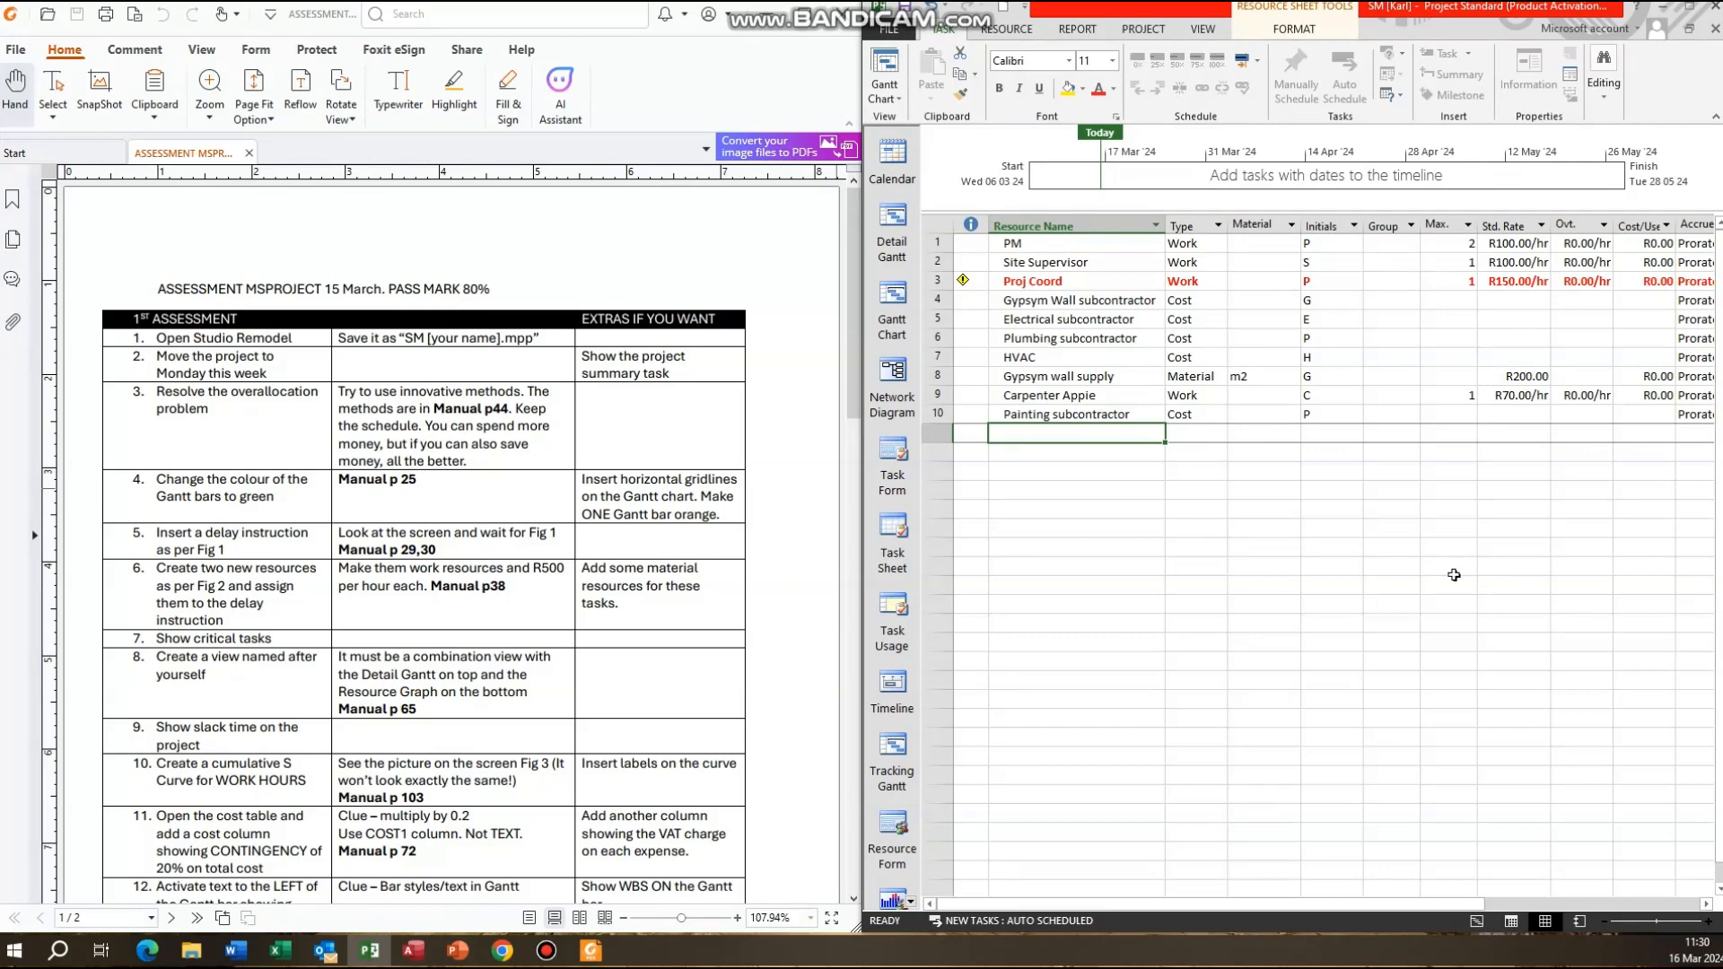
left_click(1451, 281)
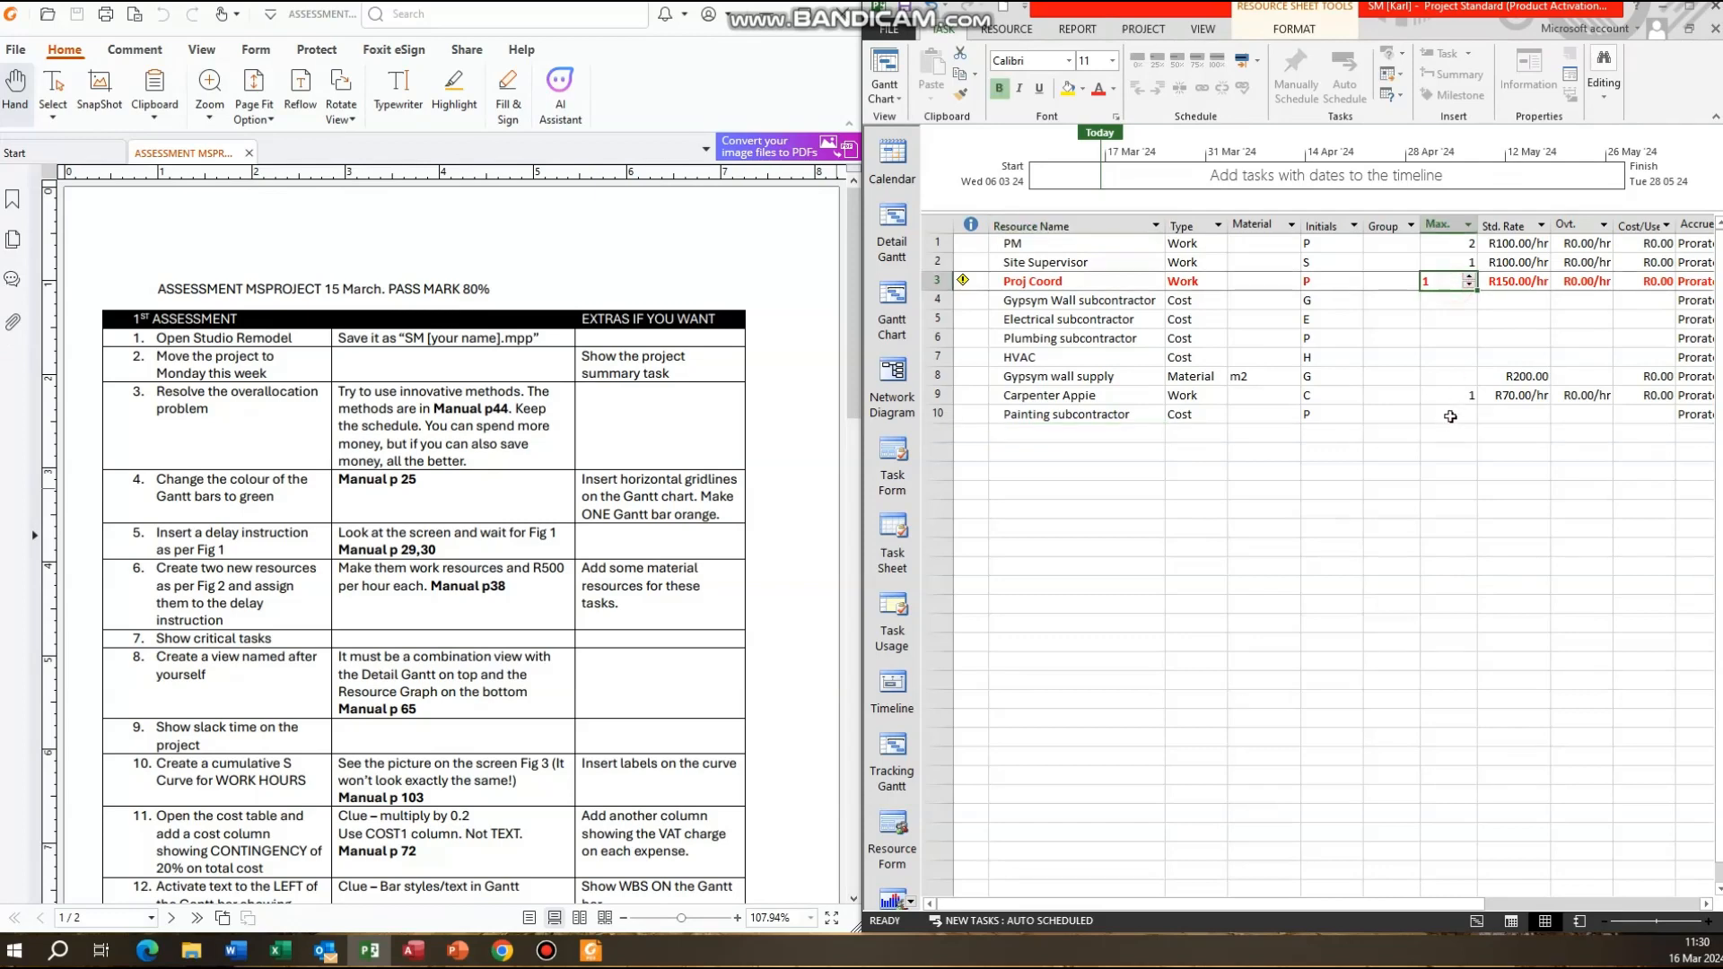
left_click(1469, 277)
left_click(1421, 319)
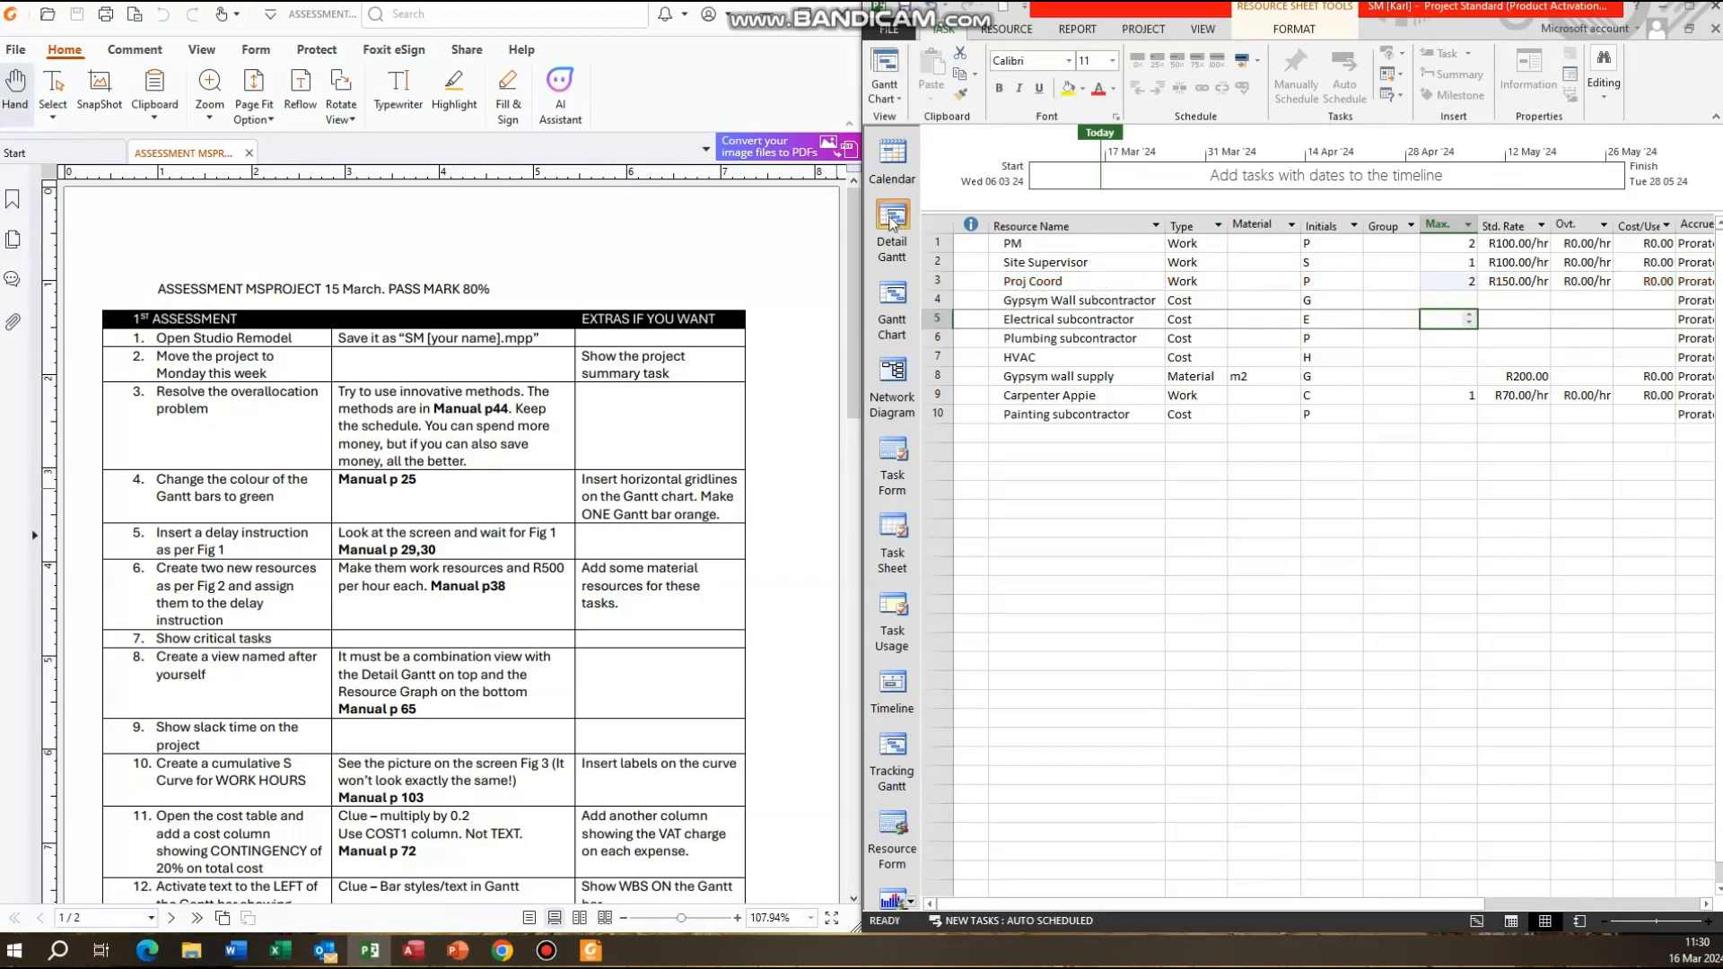
left_click(894, 300)
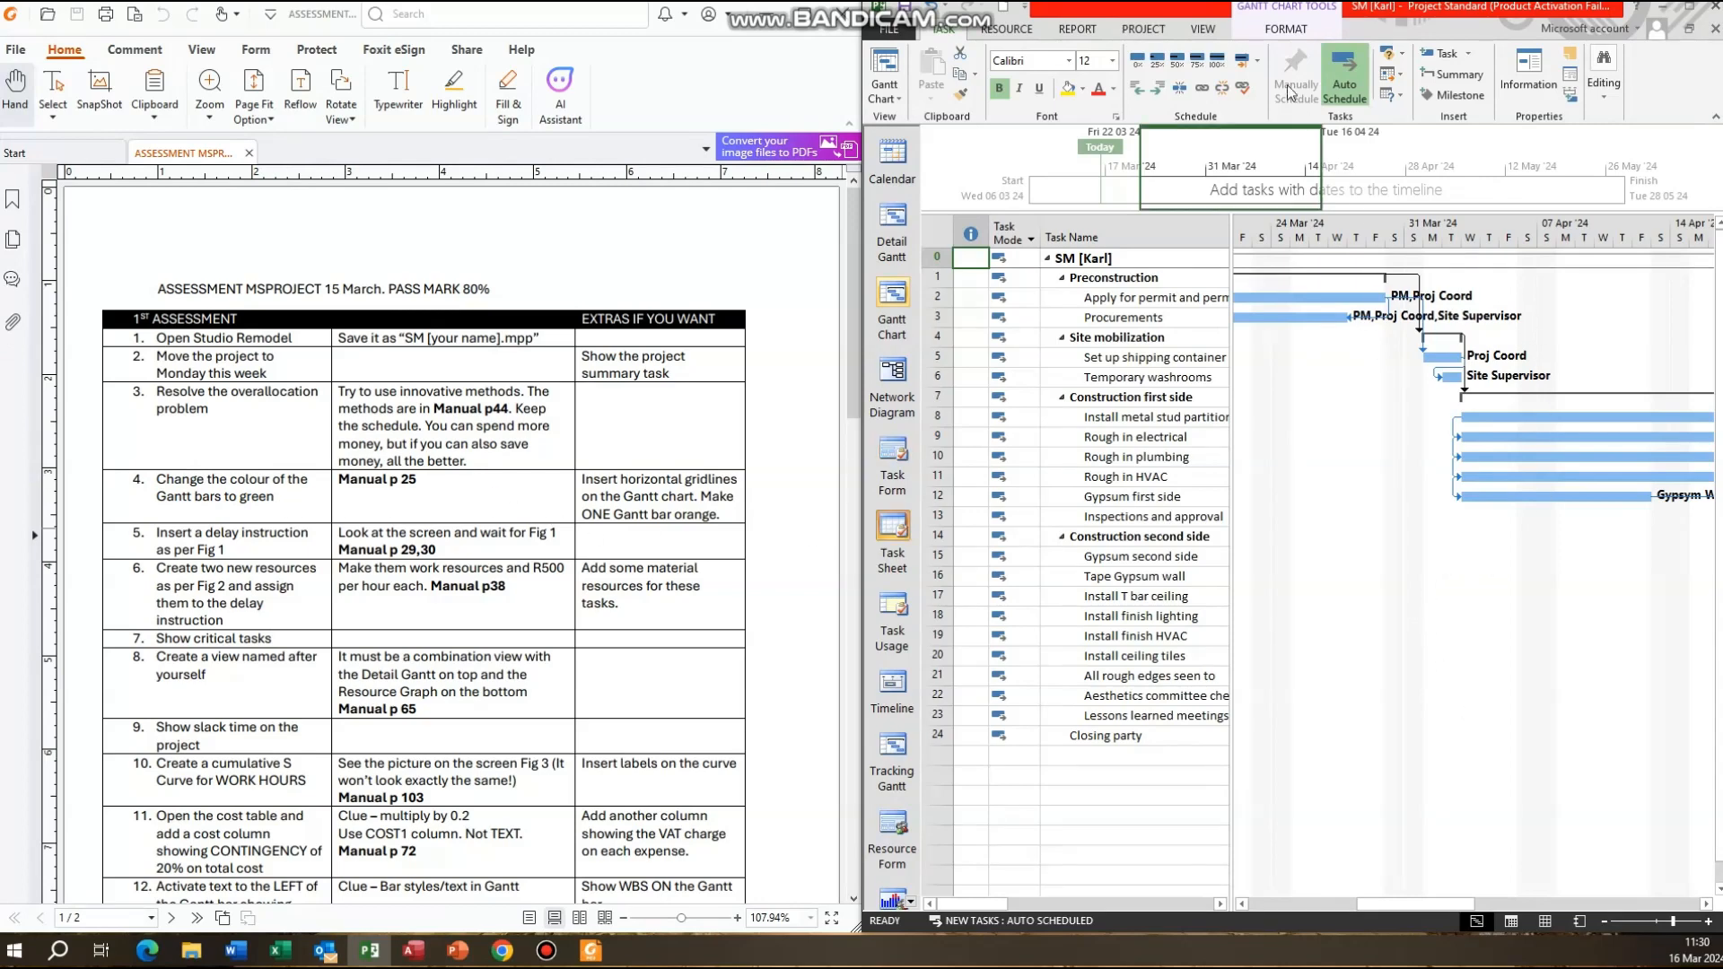
left_click(1300, 27)
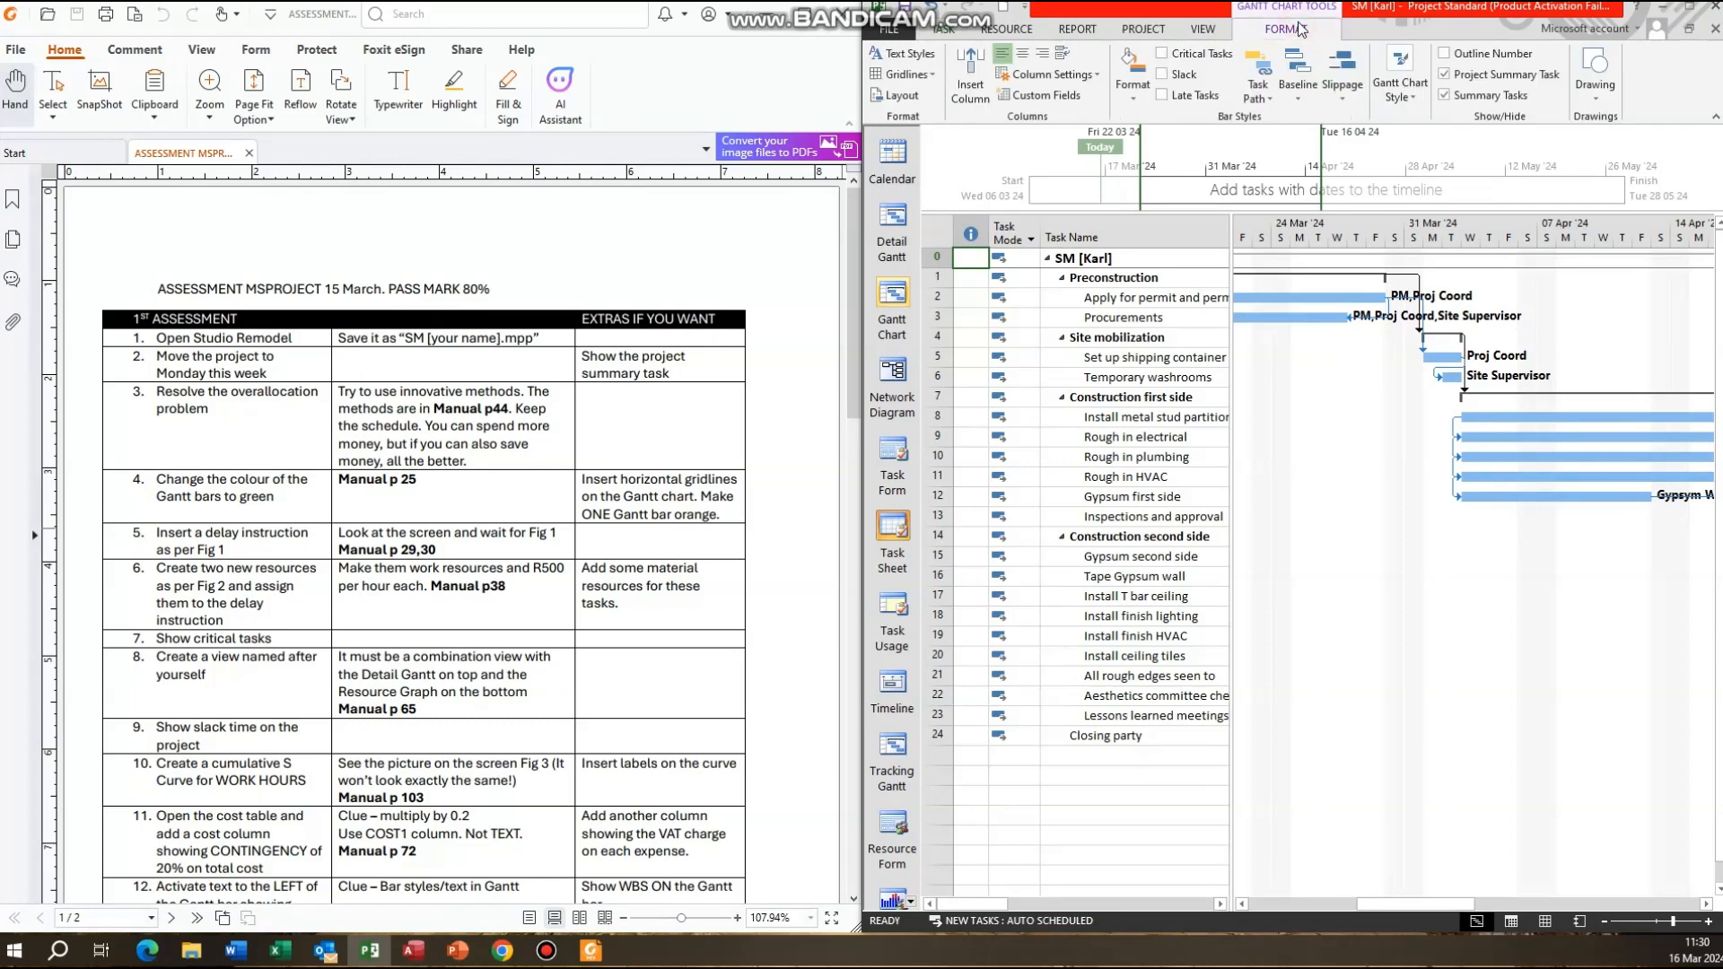
left_click(1163, 54)
left_click(1162, 53)
left_click(1462, 583)
double_click(1462, 552)
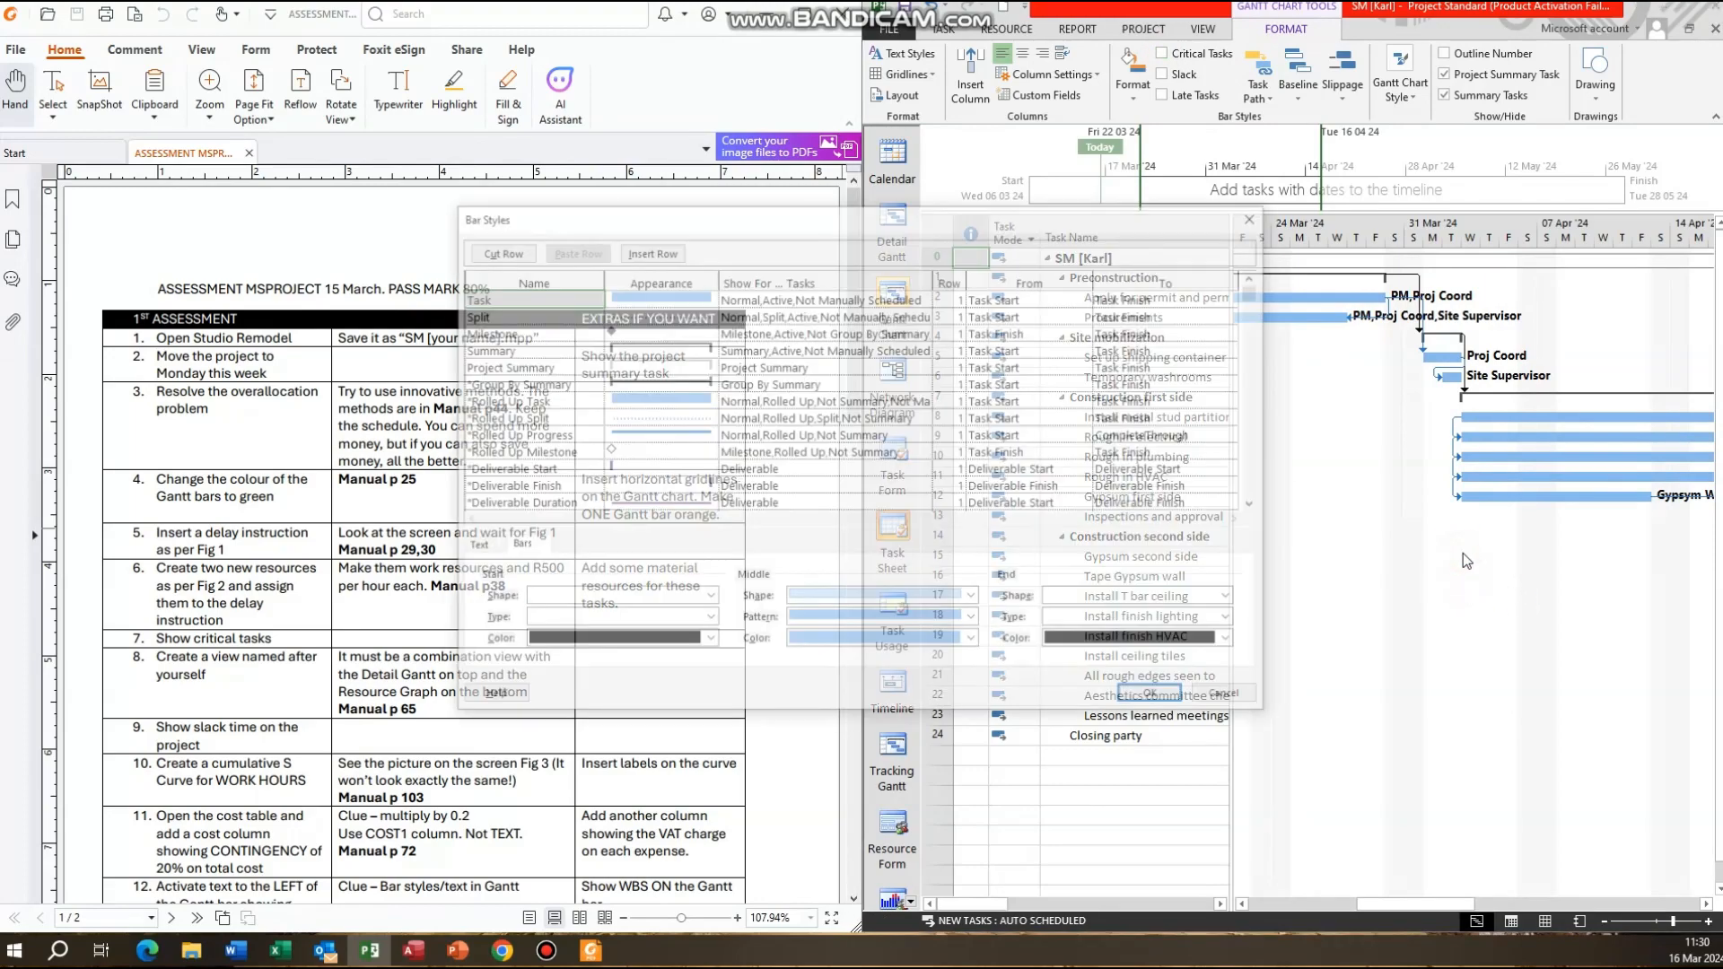
left_click(1241, 697)
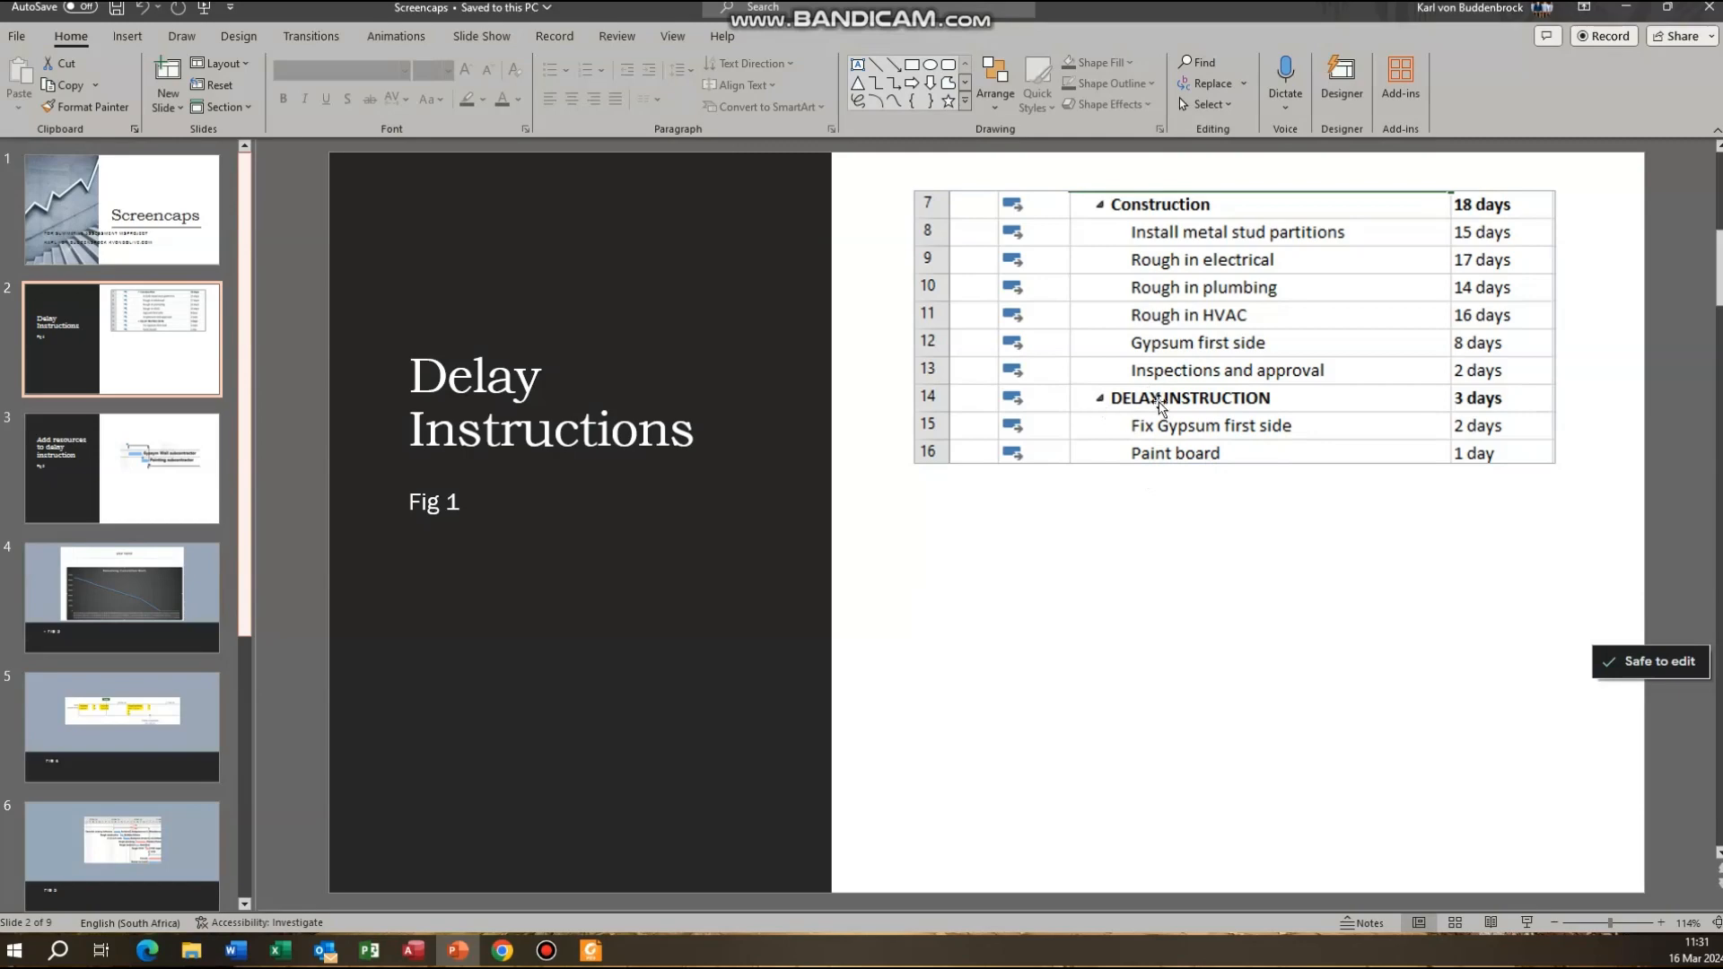
Examine the Fig 1 and Fig 2 delay instruction slides in the Screencaps presentation and return to the project schedule.
left_click(98, 462)
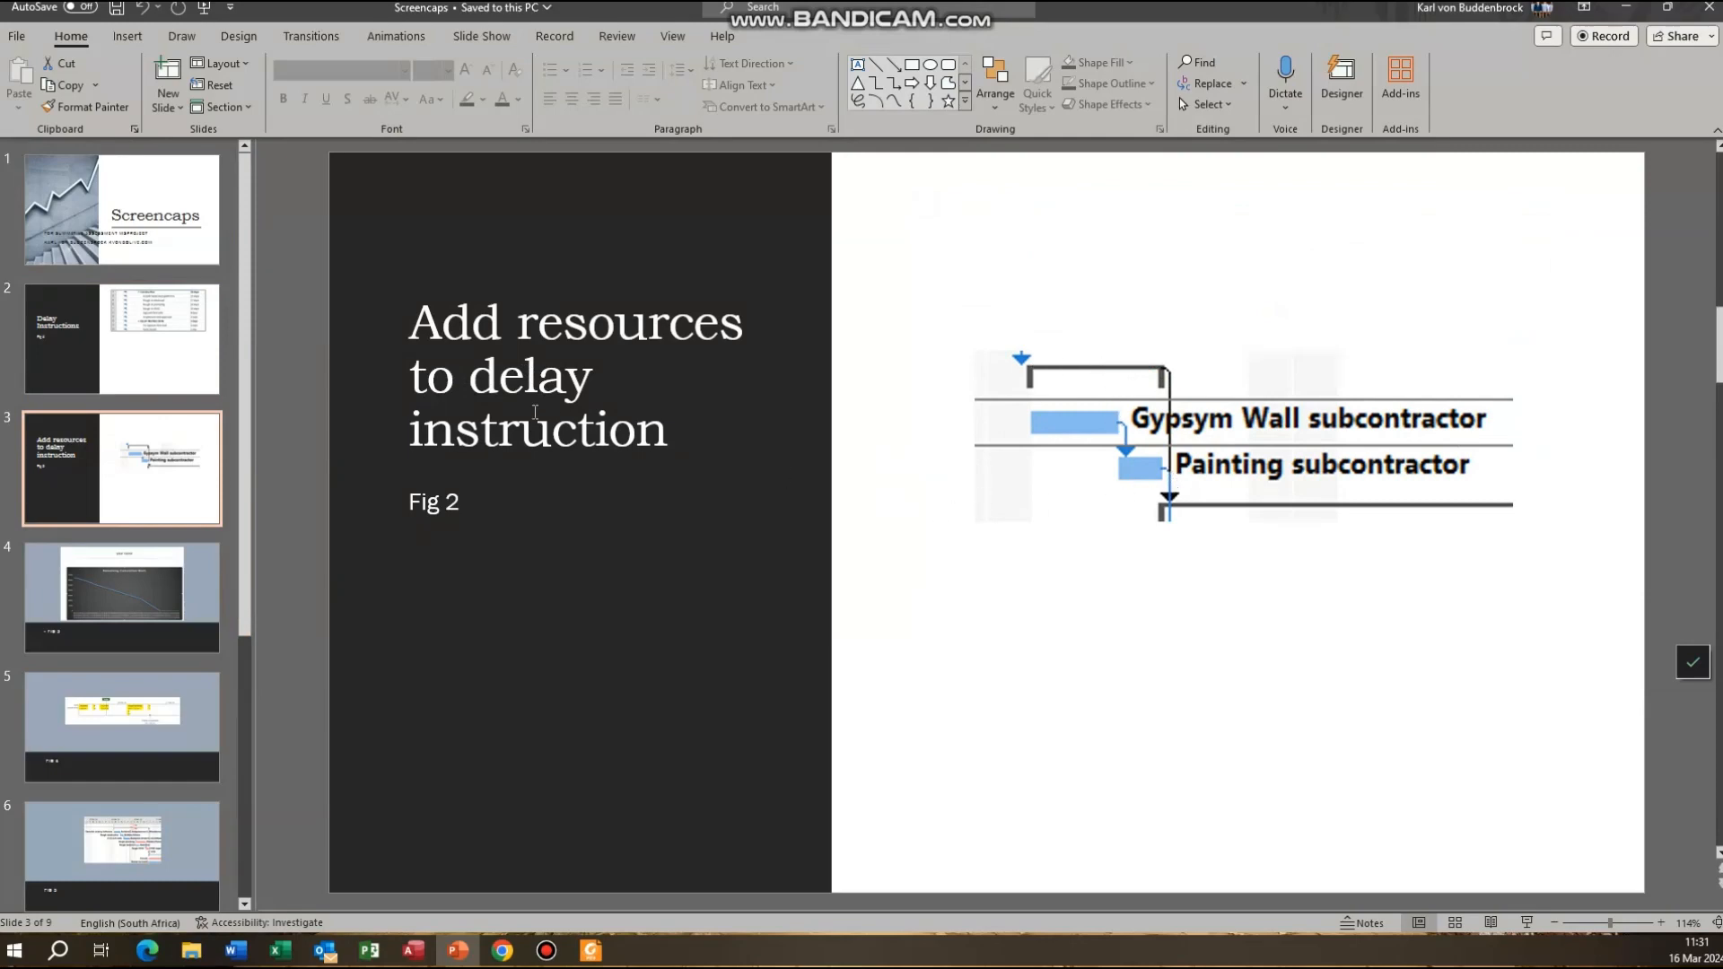
left_click(160, 343)
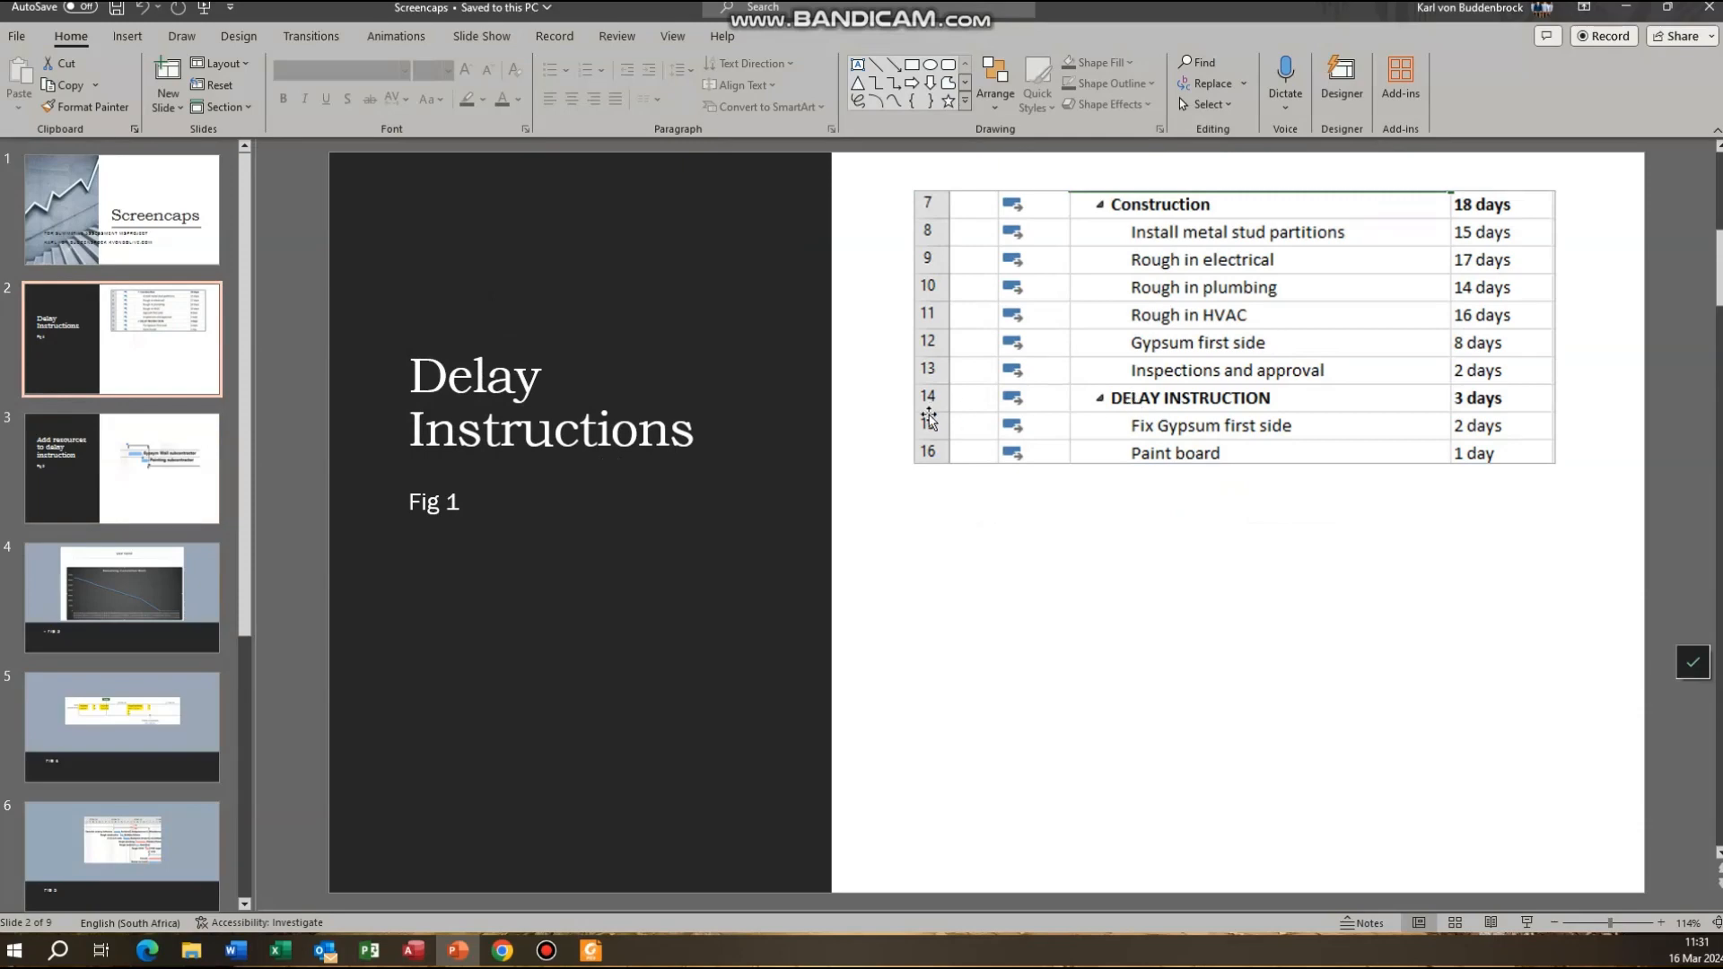
left_click(1623, 7)
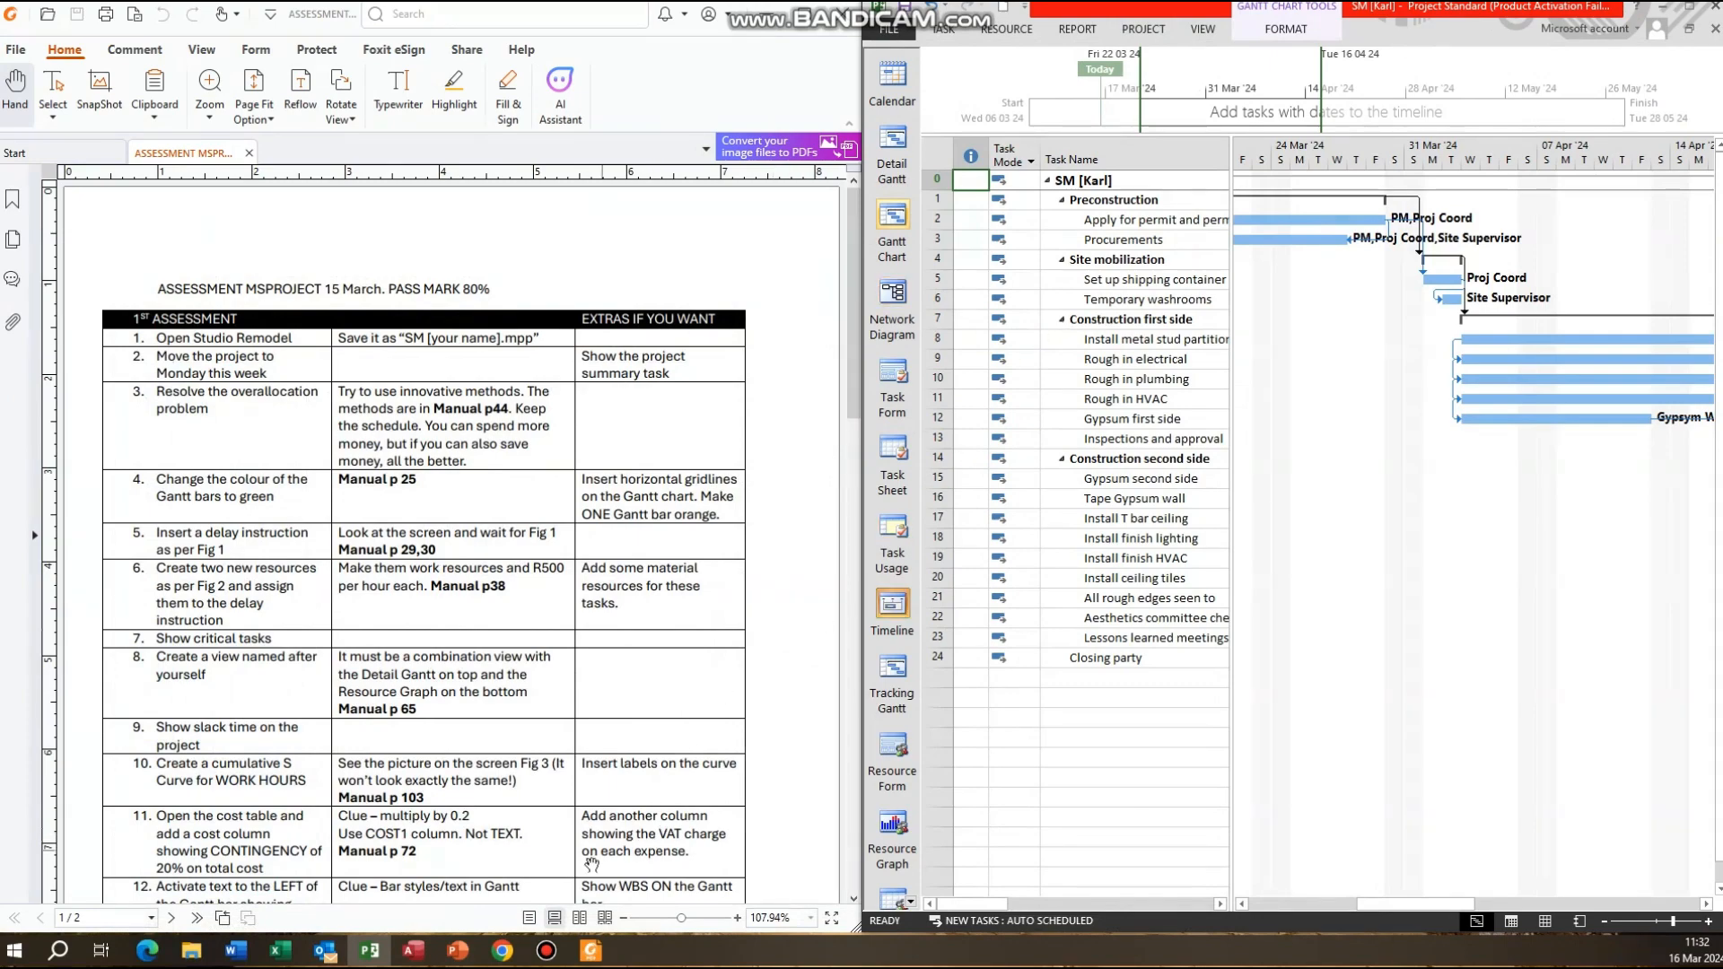
left_click(456, 954)
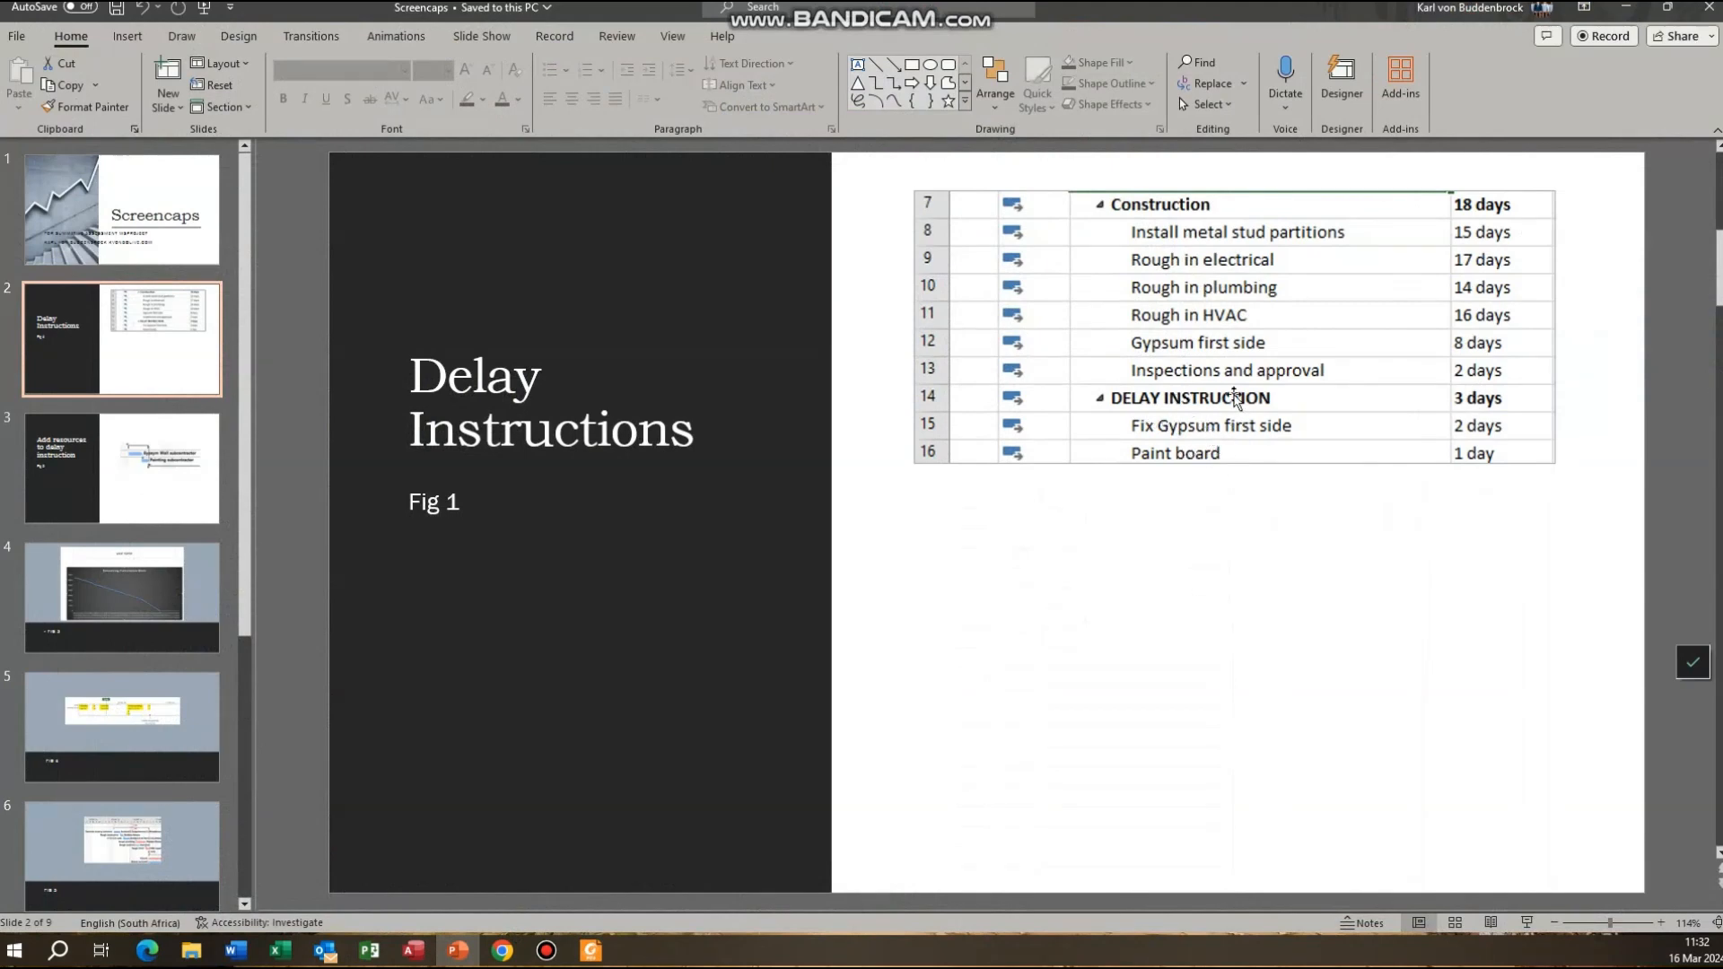
left_click(1637, 12)
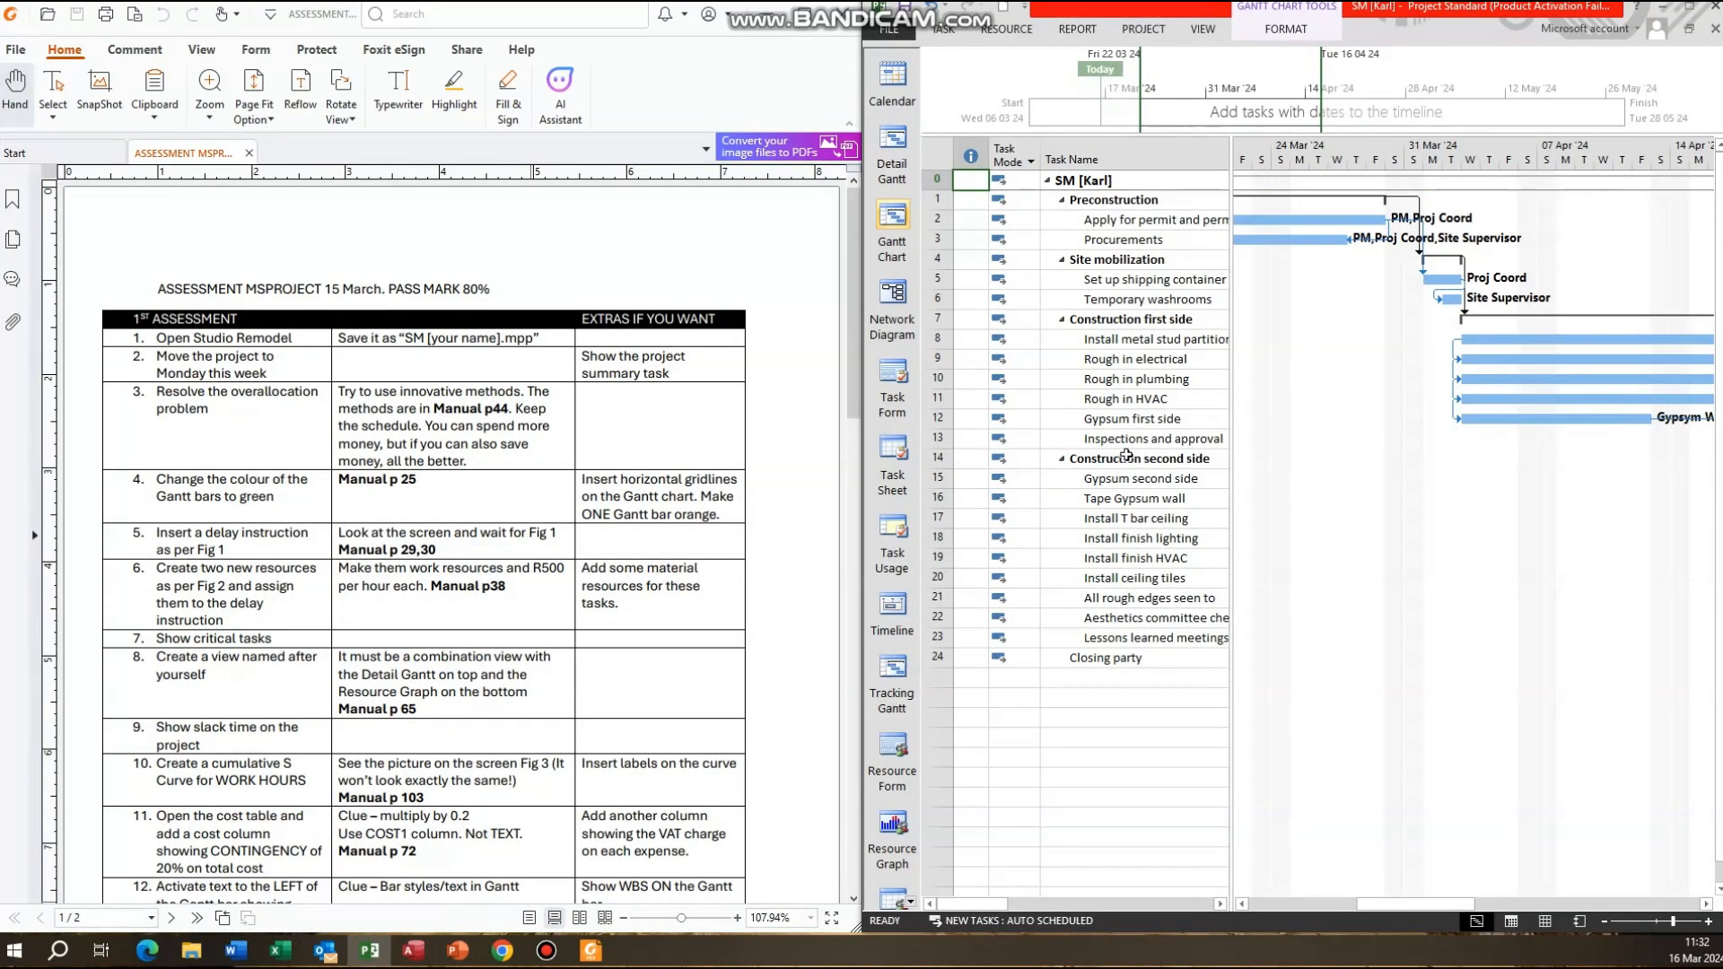
Insert three new tasks above Construction second side and name the first one DELAY INSTRUCTIONS.
left_click_drag(937, 457, 940, 495)
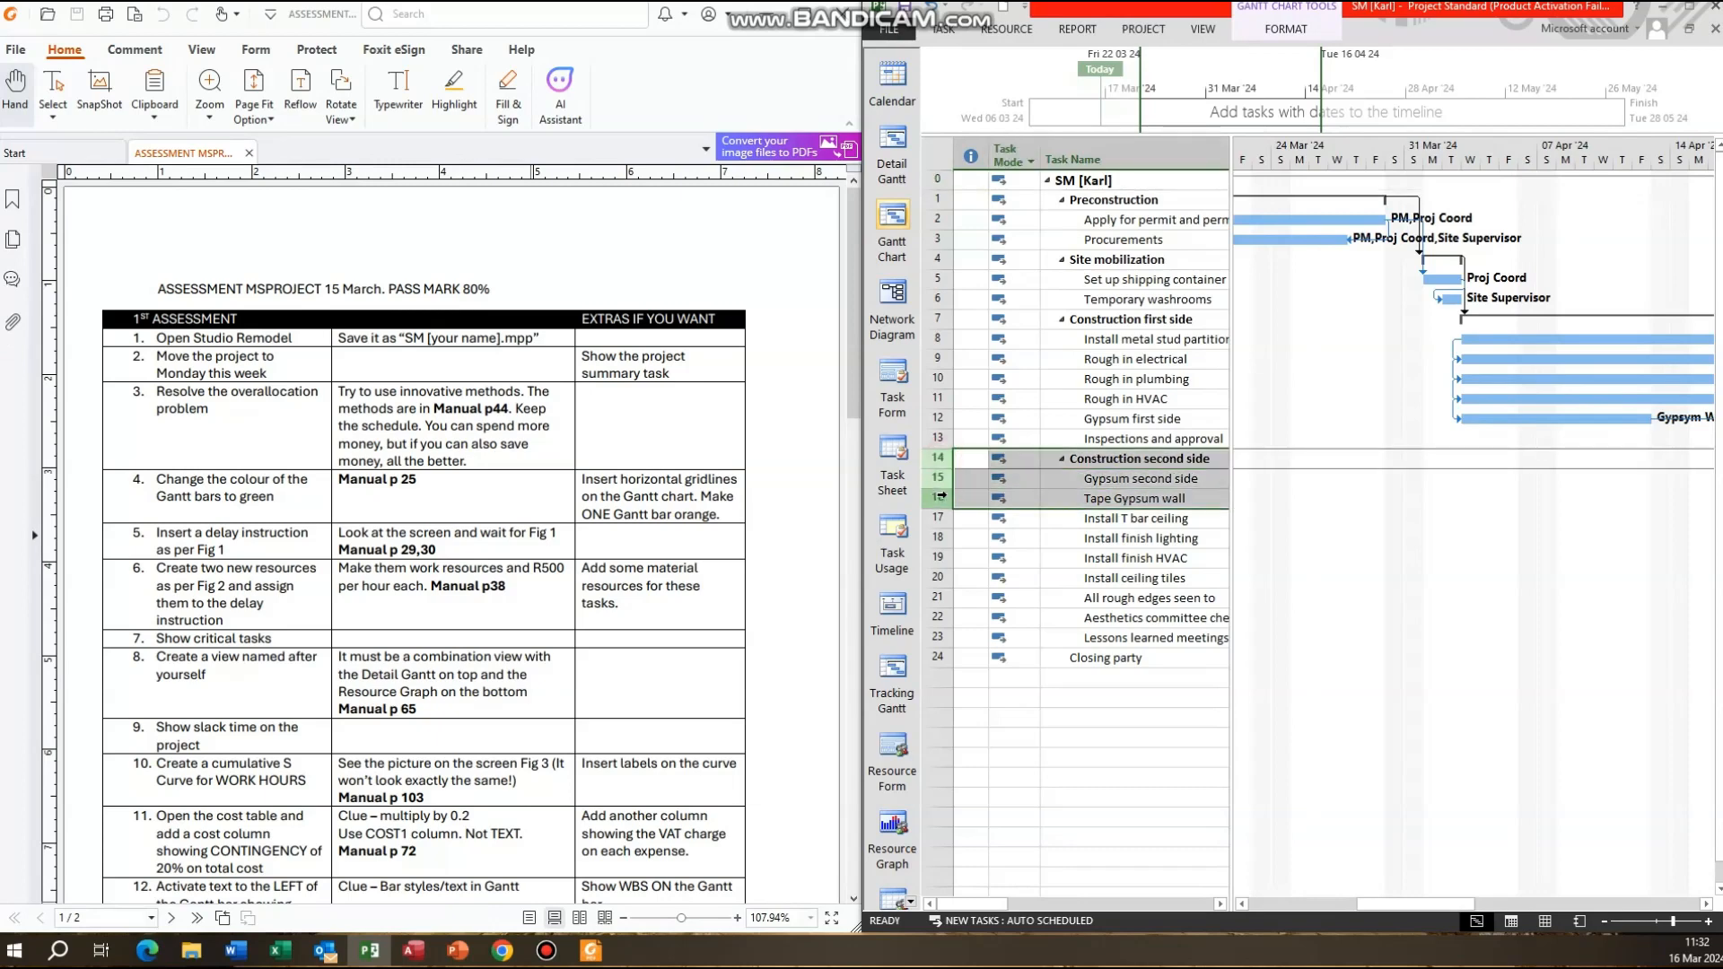
right_click(1112, 489)
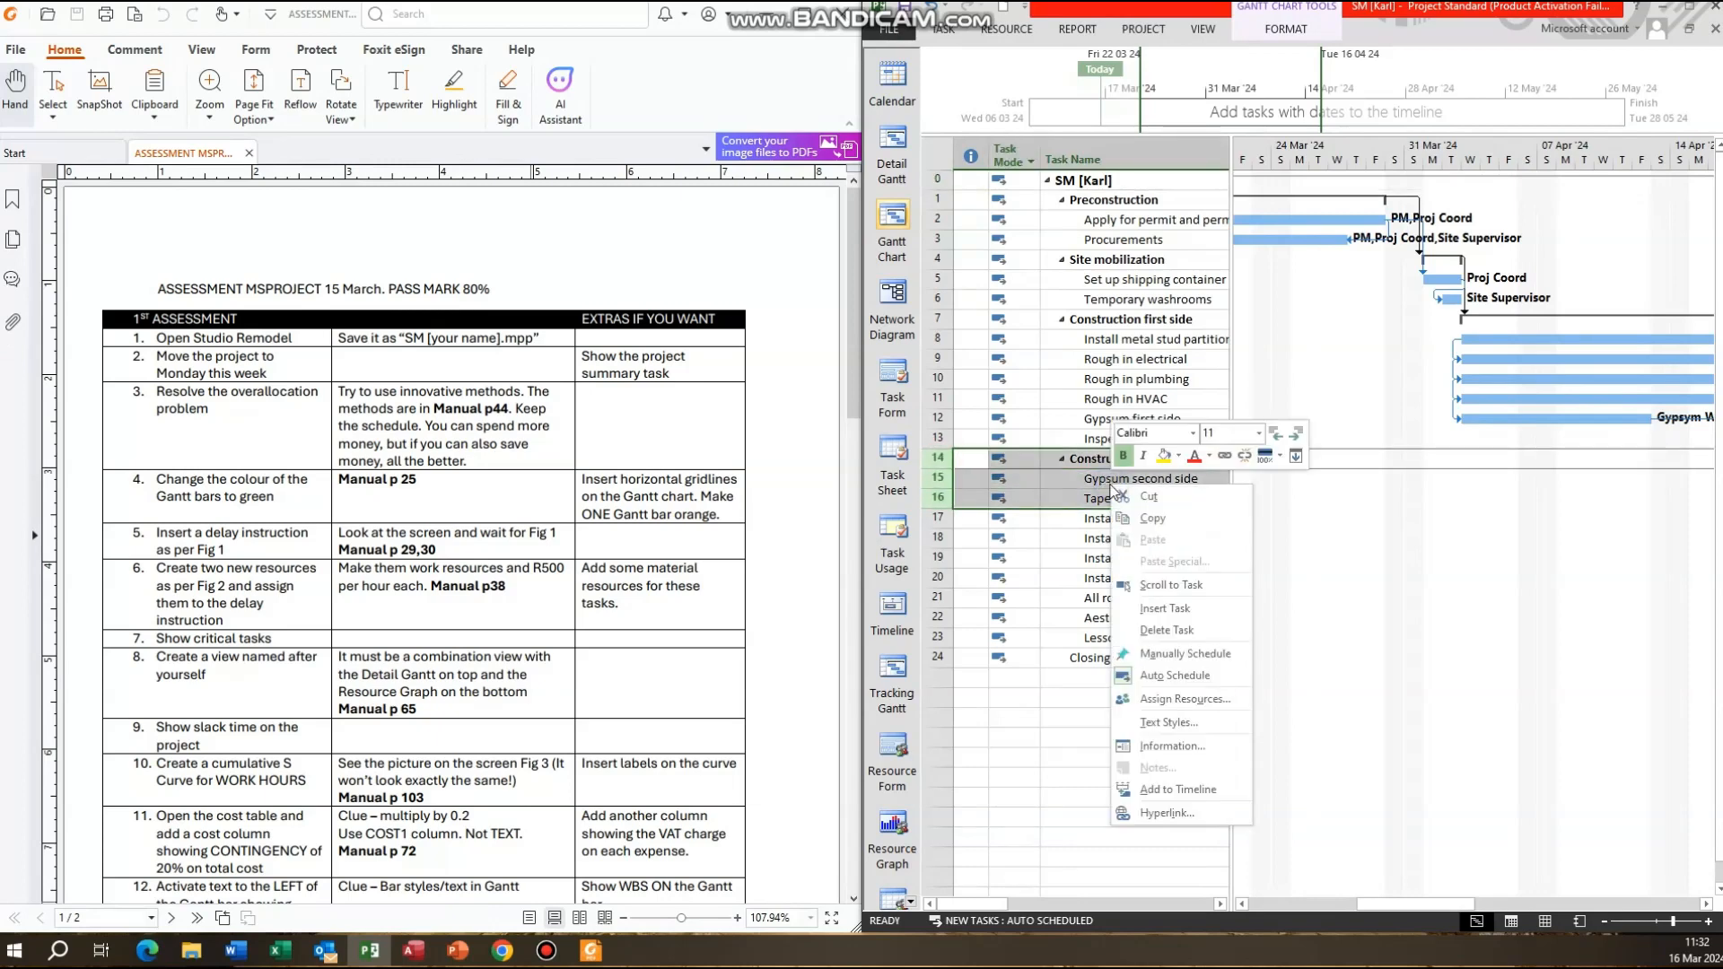
left_click(1163, 608)
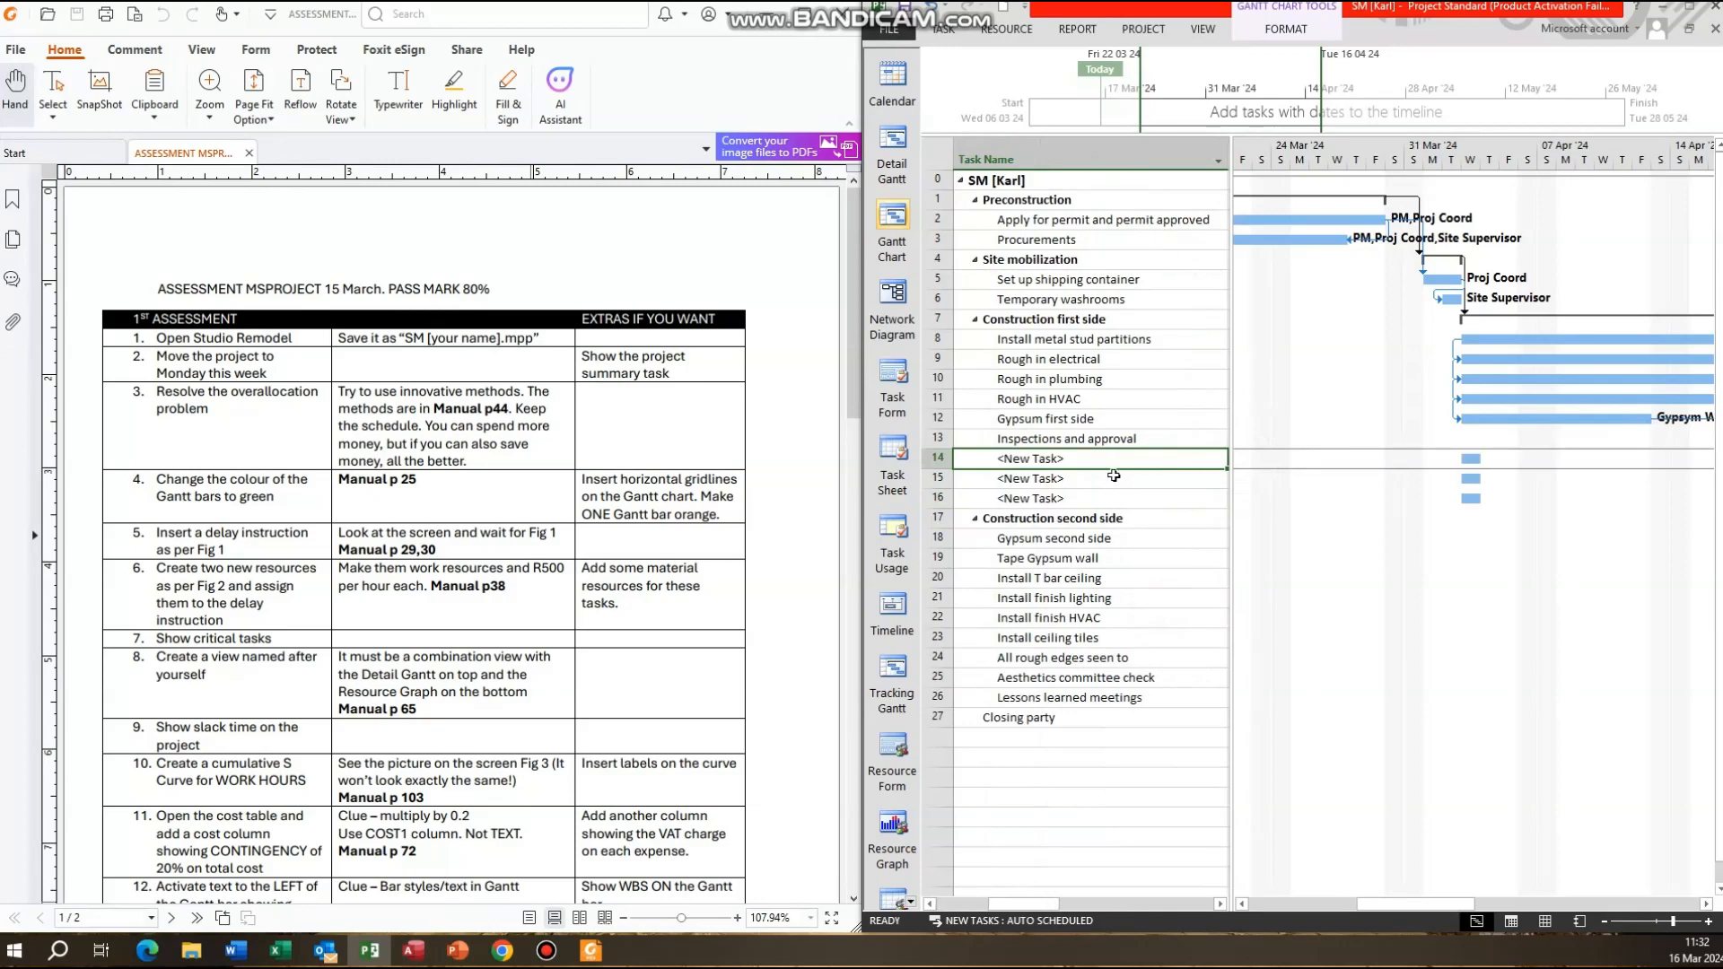
type("DELAY INSTRUCTIONS")
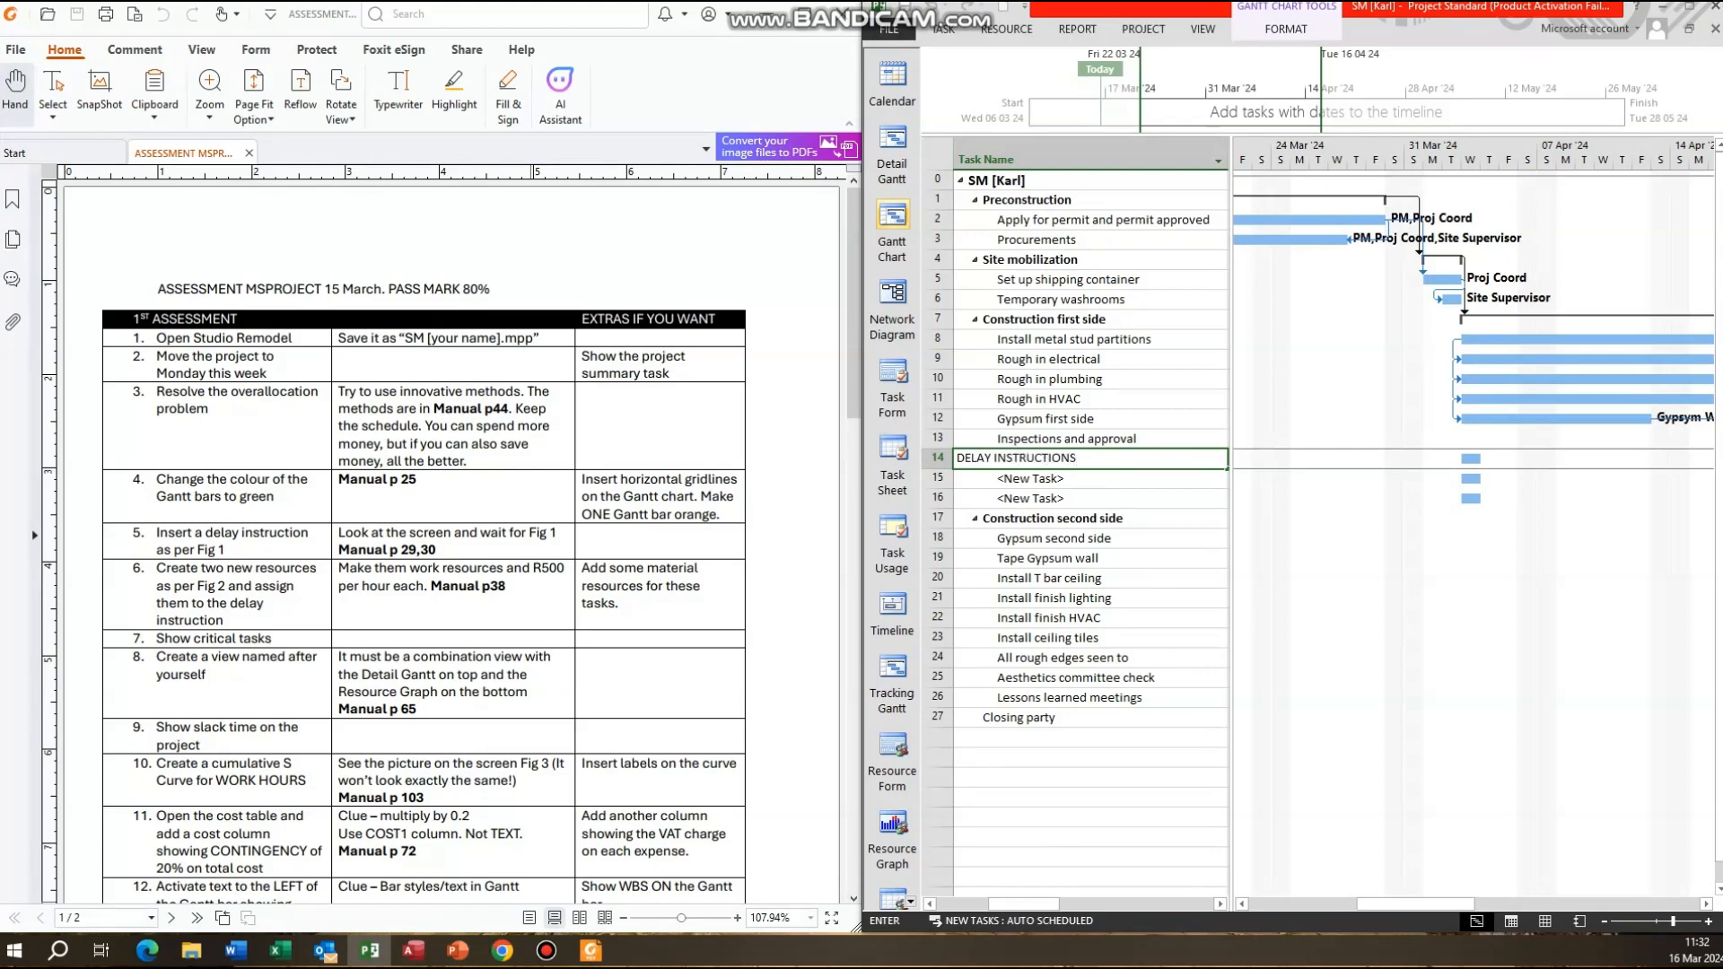
Name the second new task "Fix Gypsum first side" and set its duration to 2 days.
left_click(1077, 482)
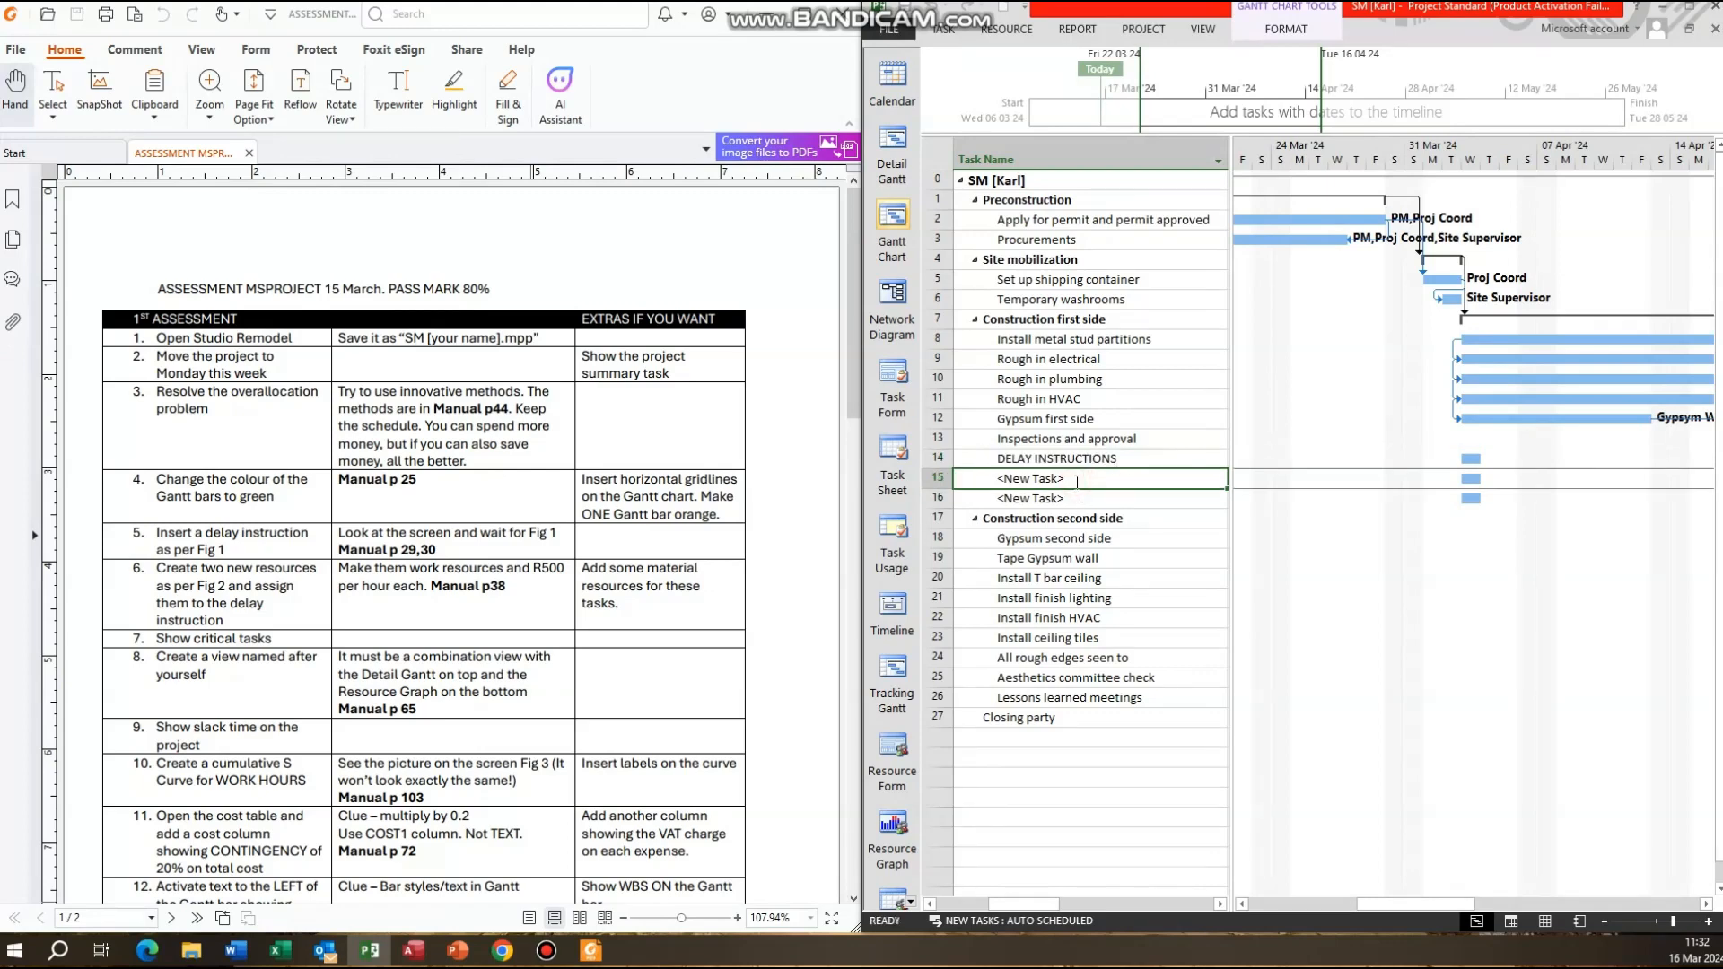
type("fl")
type("x B")
key("BackSpace")
type("Gypsum first side")
left_click_drag(1230, 373, 1445, 369)
left_click(1250, 478)
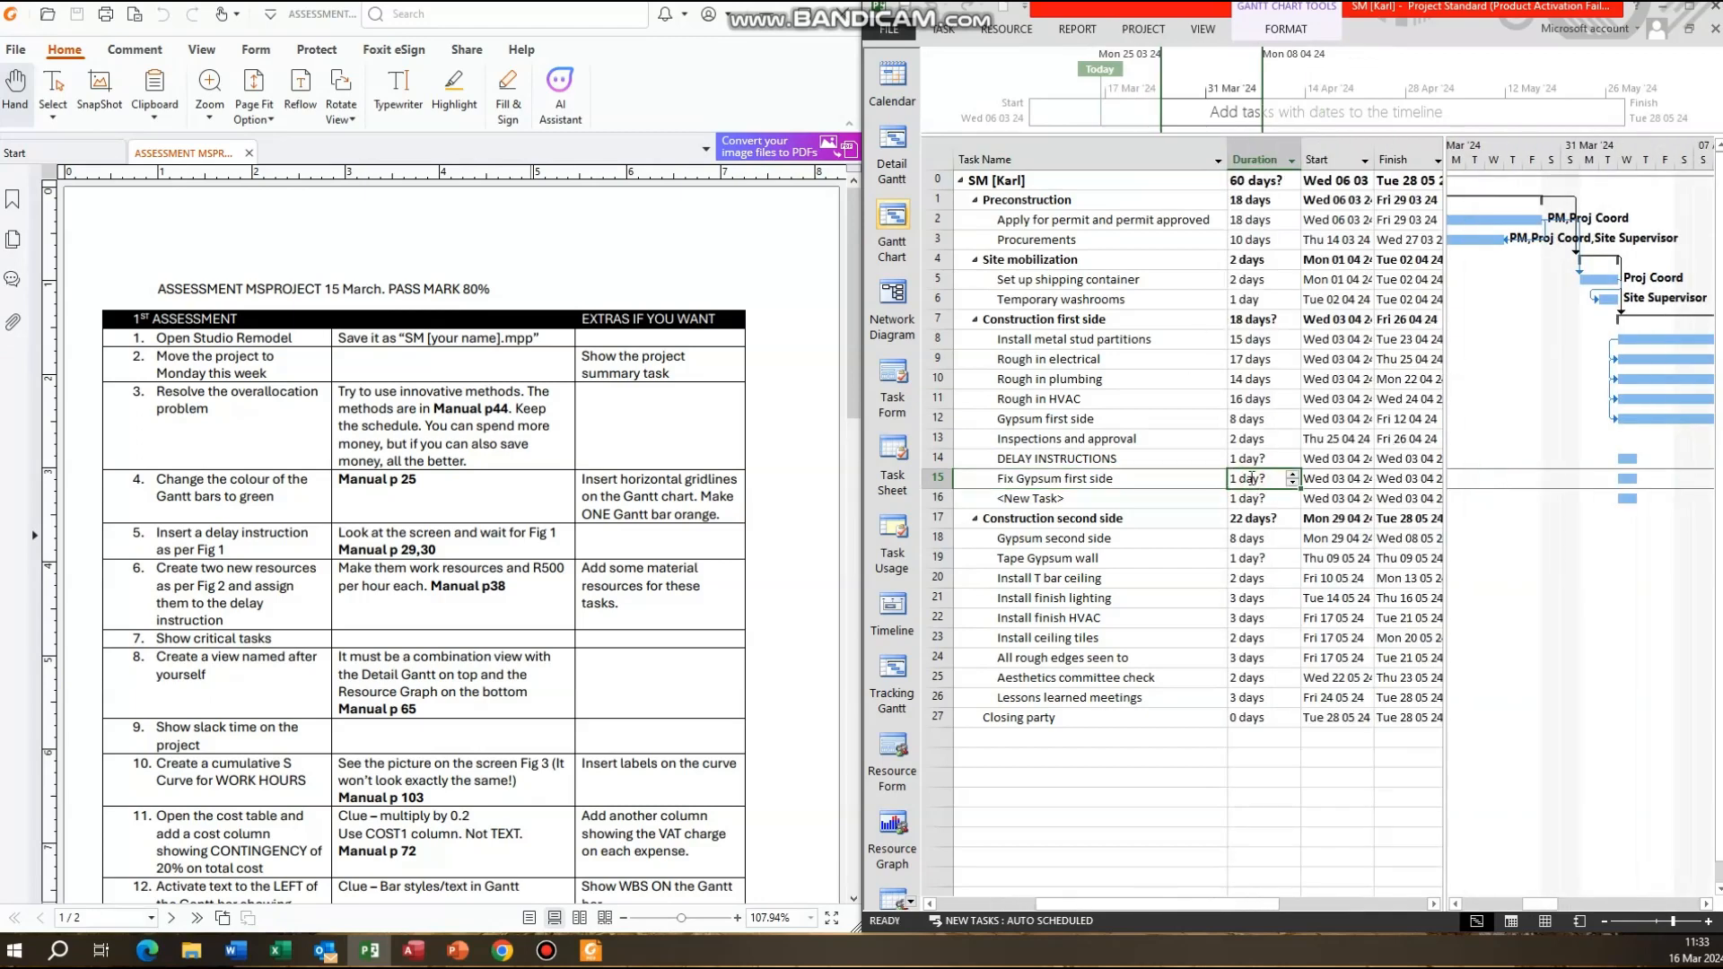
type("2")
key("Return")
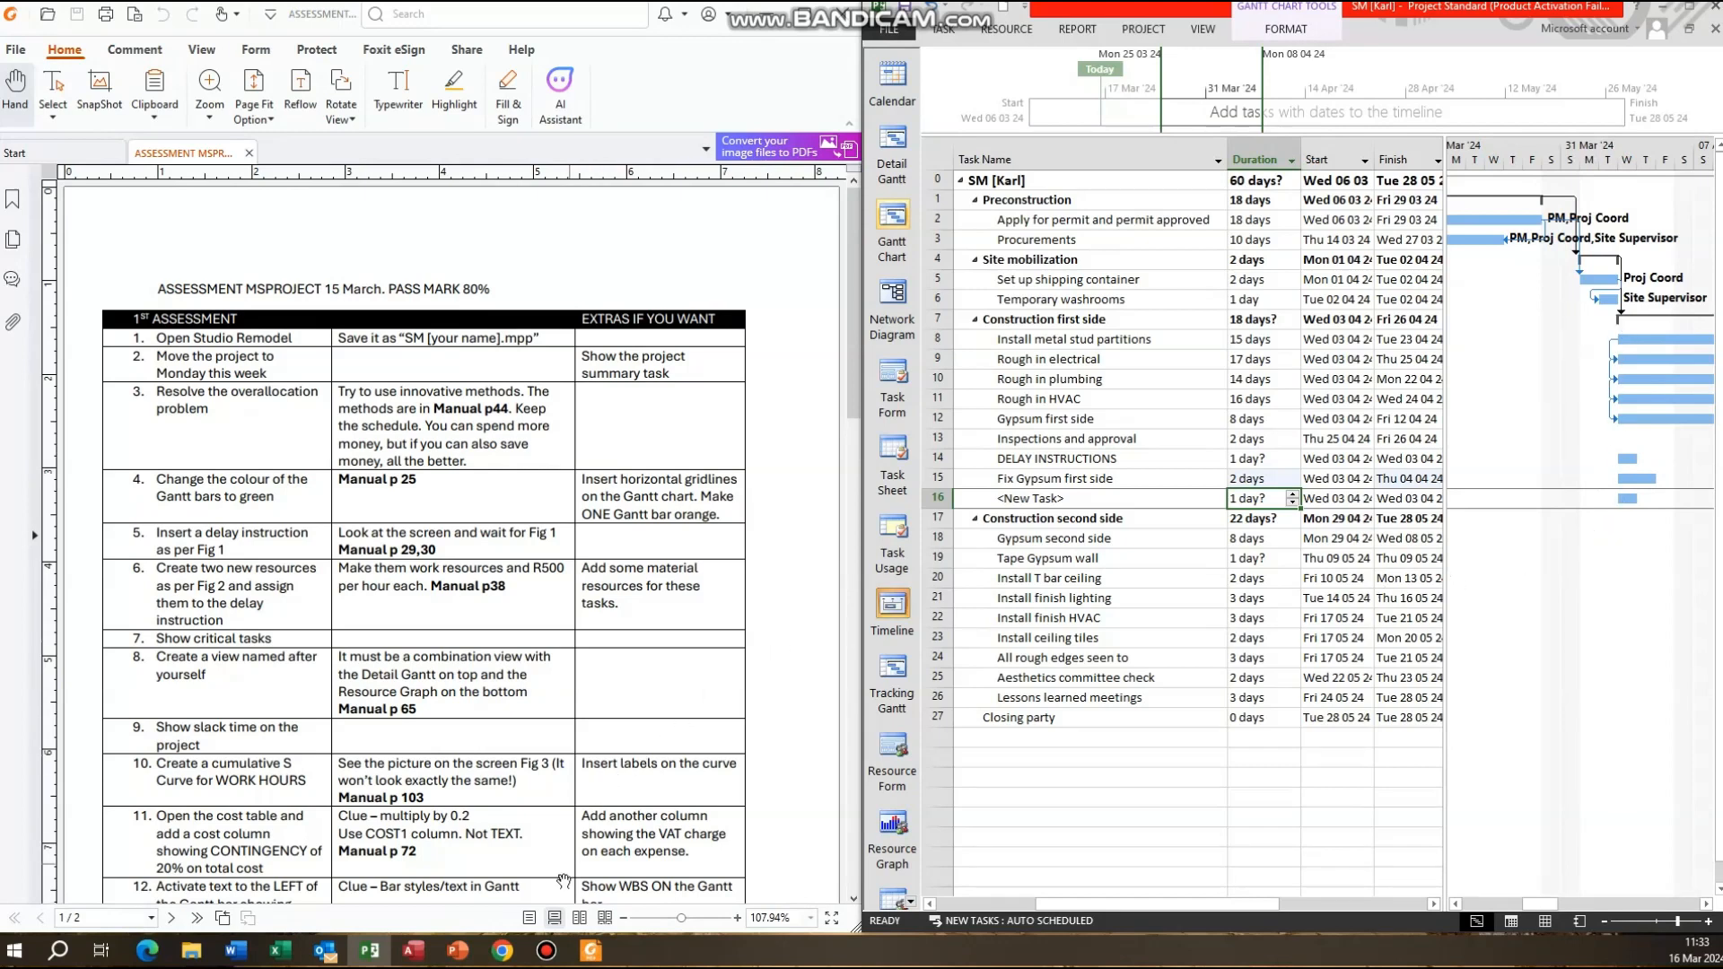
Check the Fig 1 slide in the Screencaps presentation, name the third new task "Paint board" and set its duration to 1 day.
left_click(459, 953)
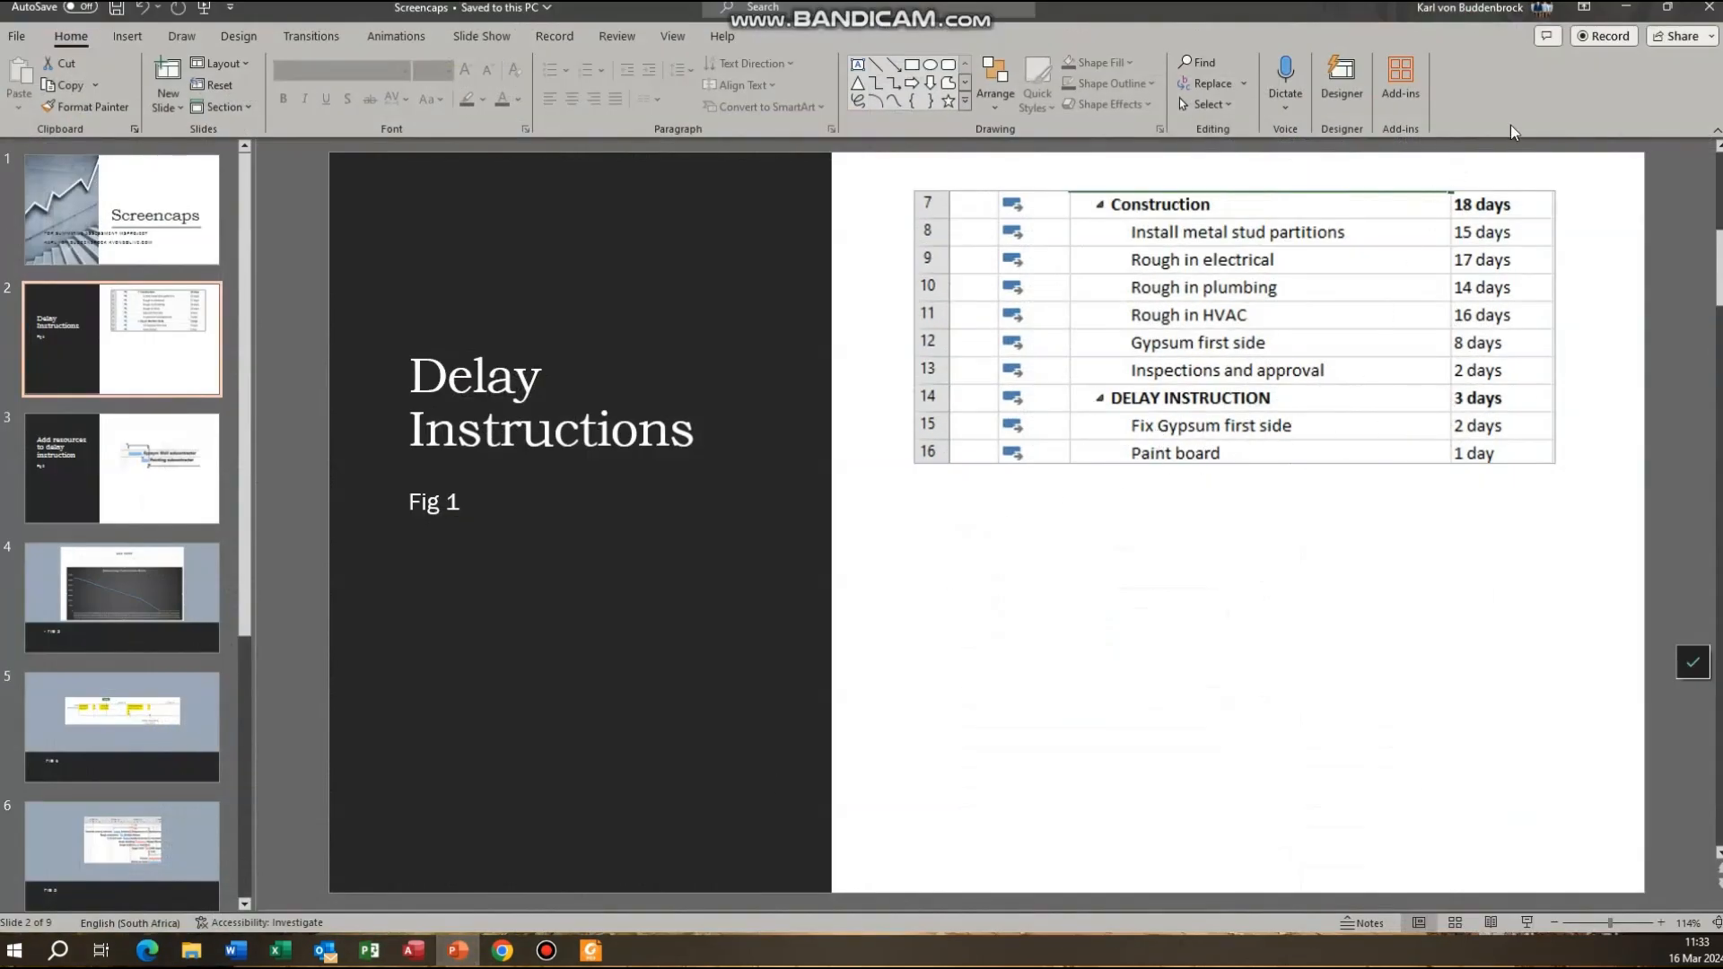
left_click(1626, 11)
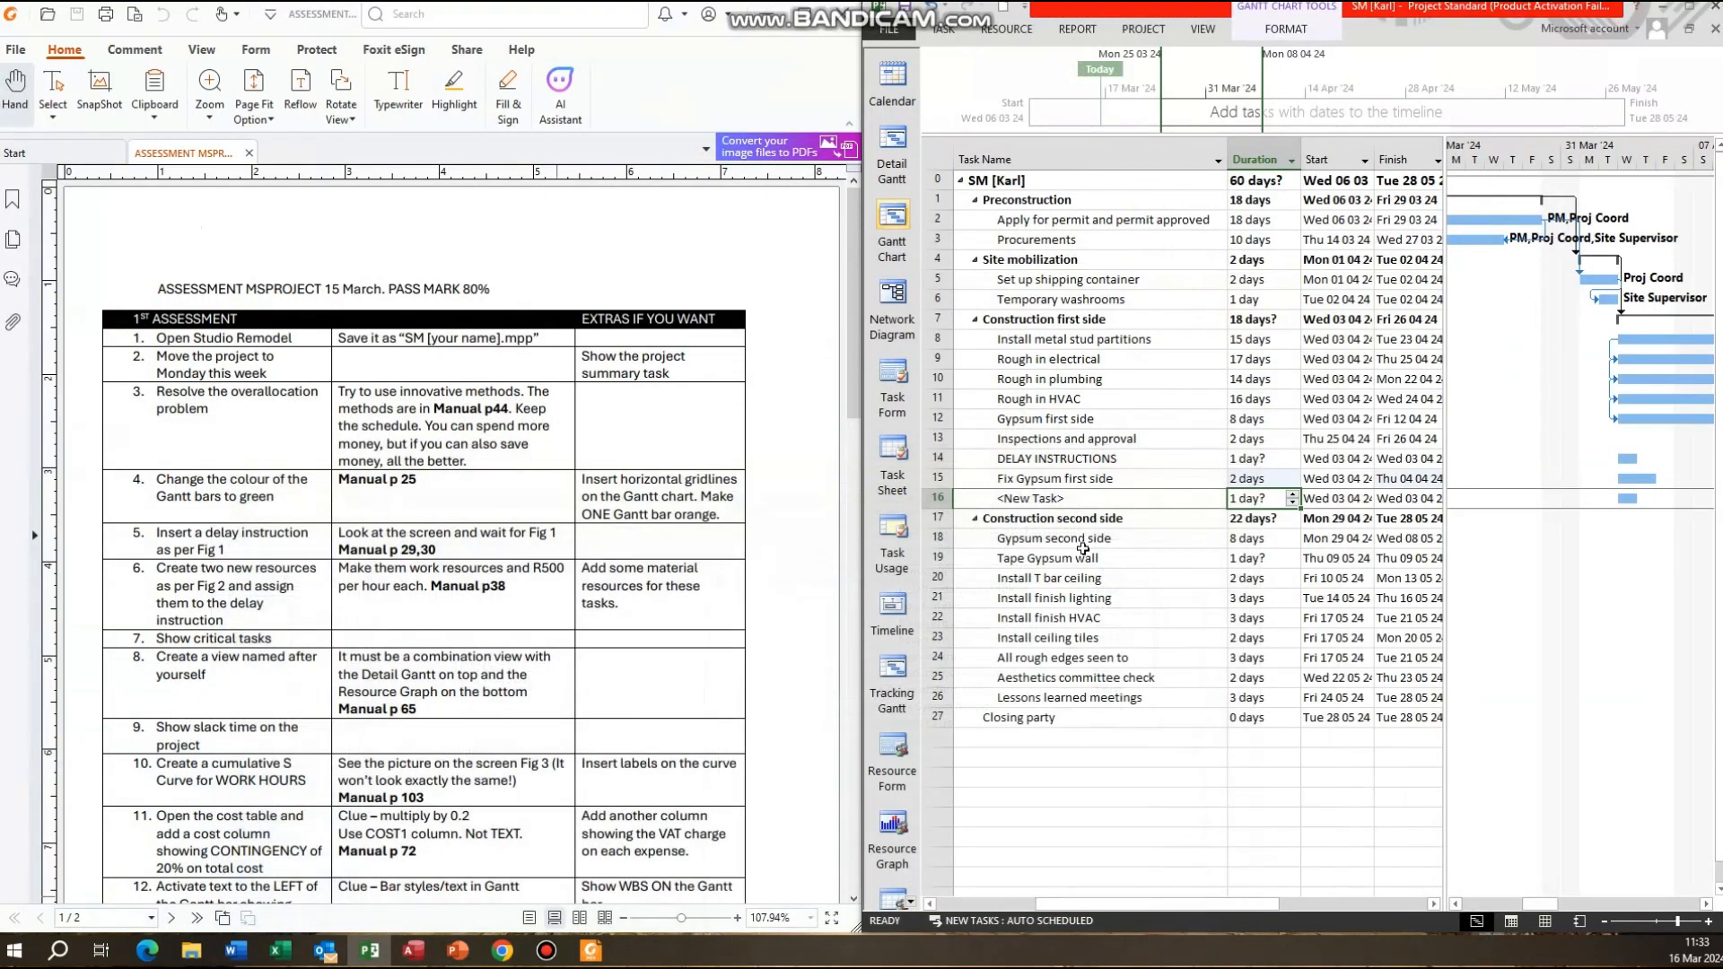
left_click(1082, 501)
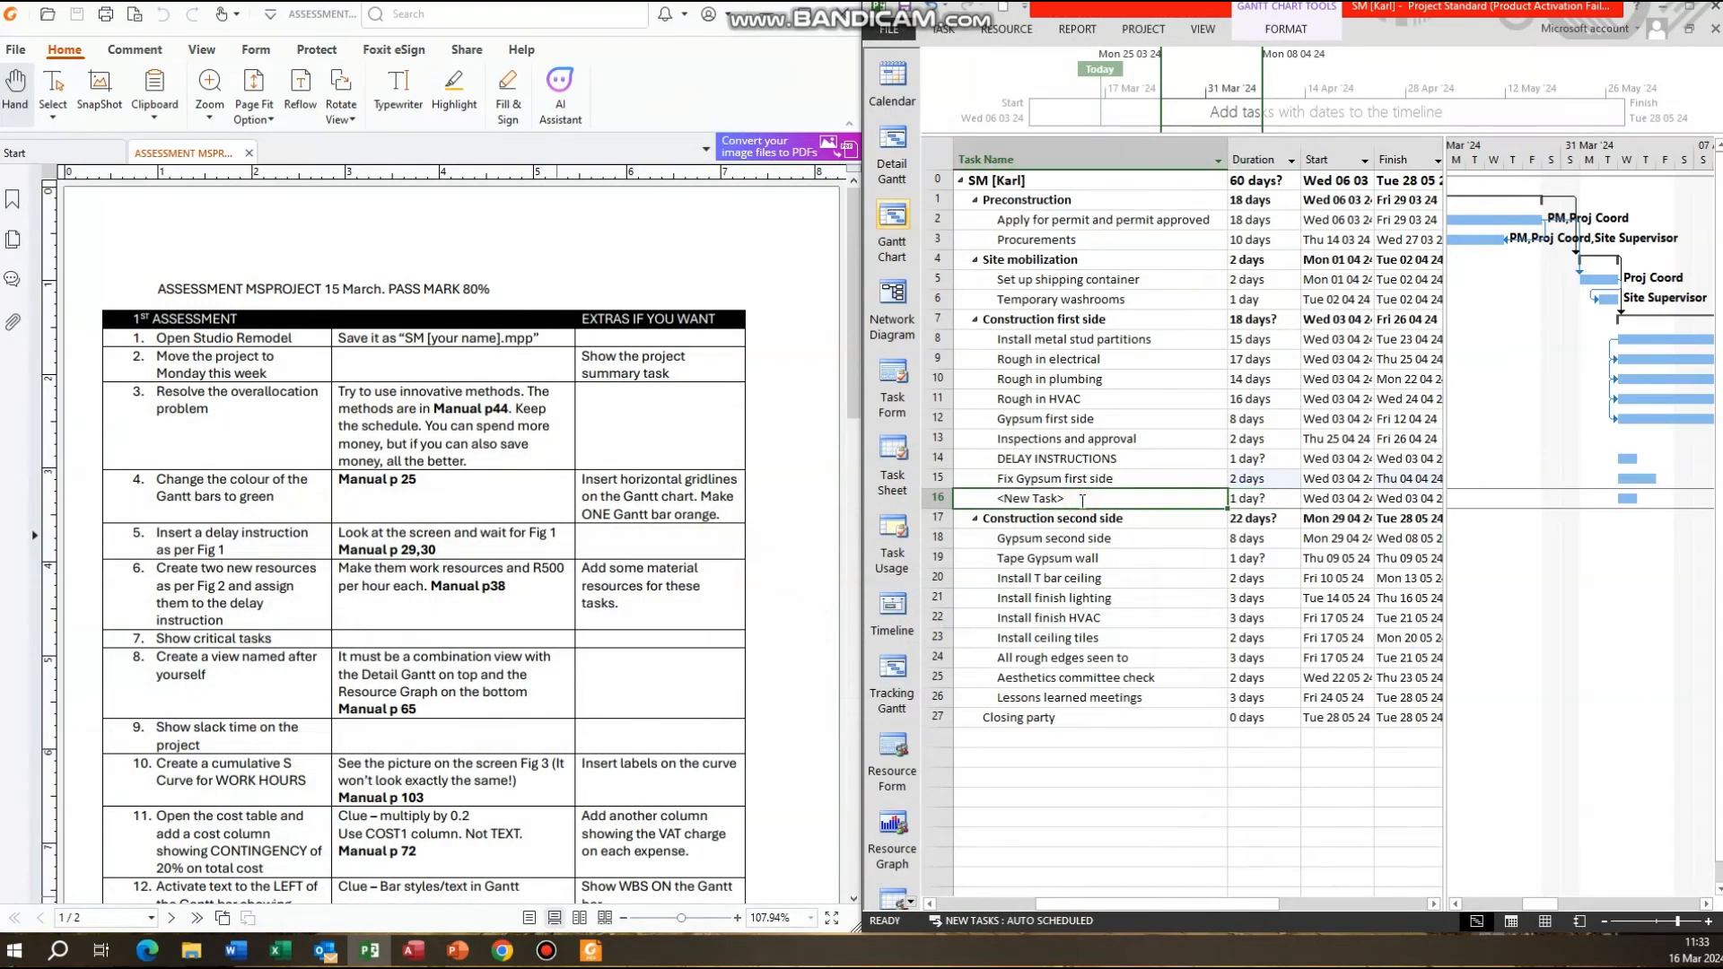
type("Paint board")
left_click(1247, 500)
type("1")
key("Return")
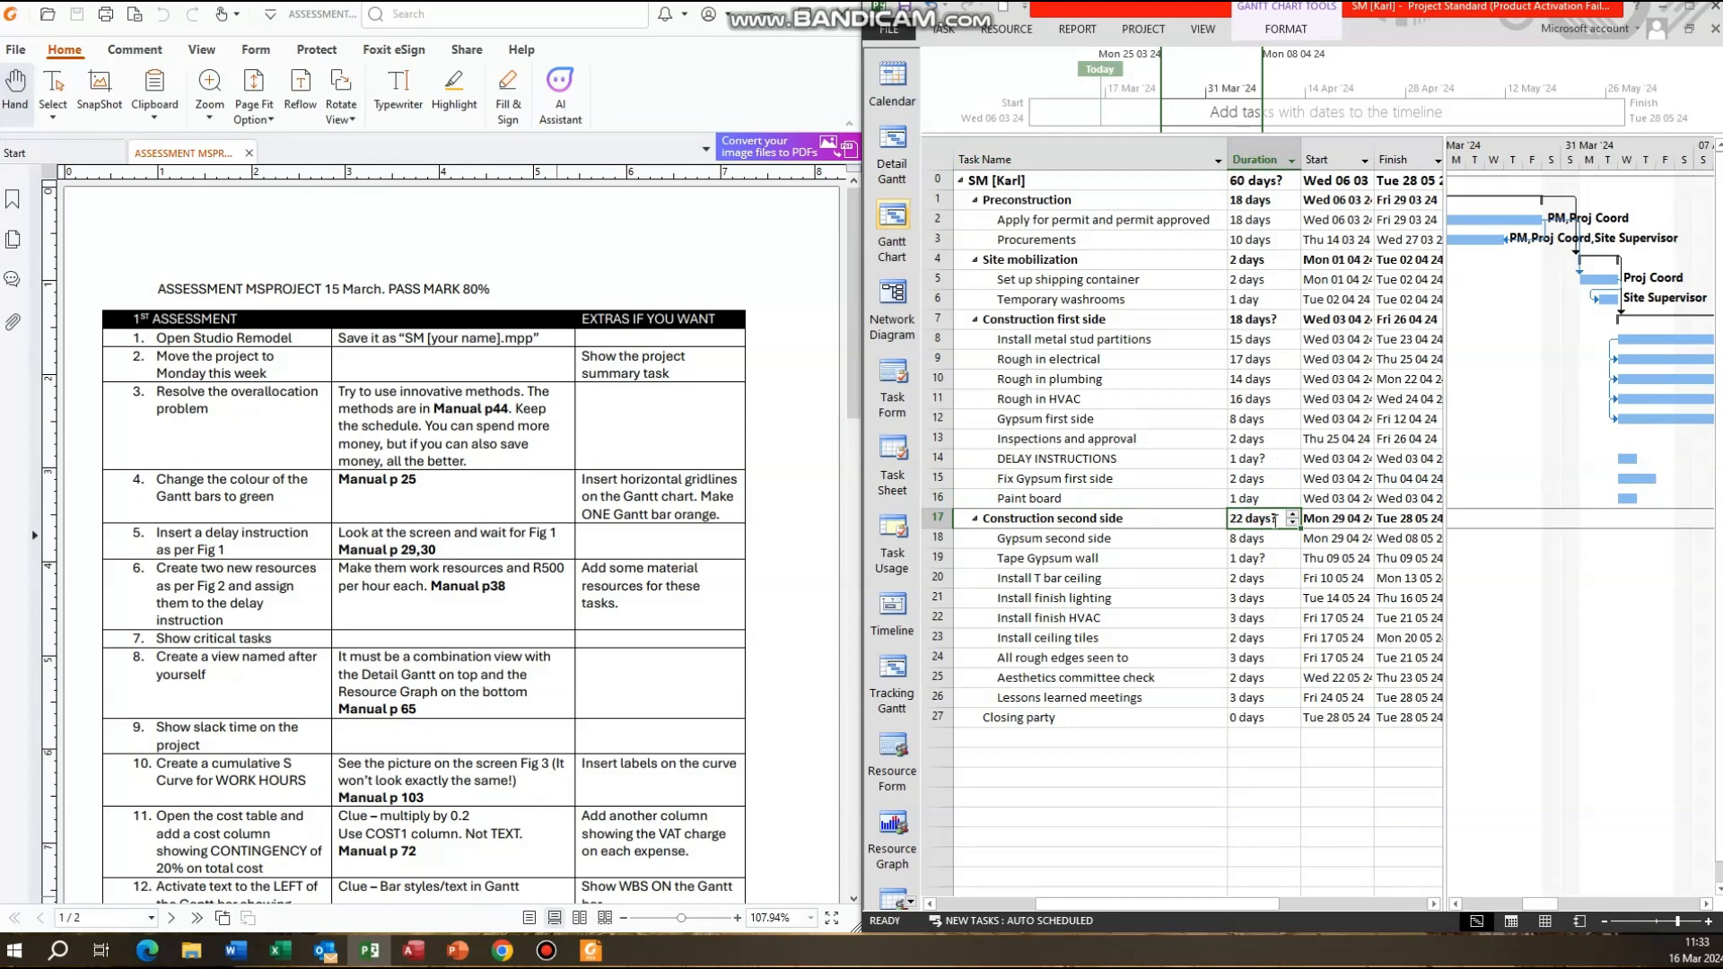
Try to outdent the DELAY INSTRUCTIONS task by one level.
left_click(1081, 463)
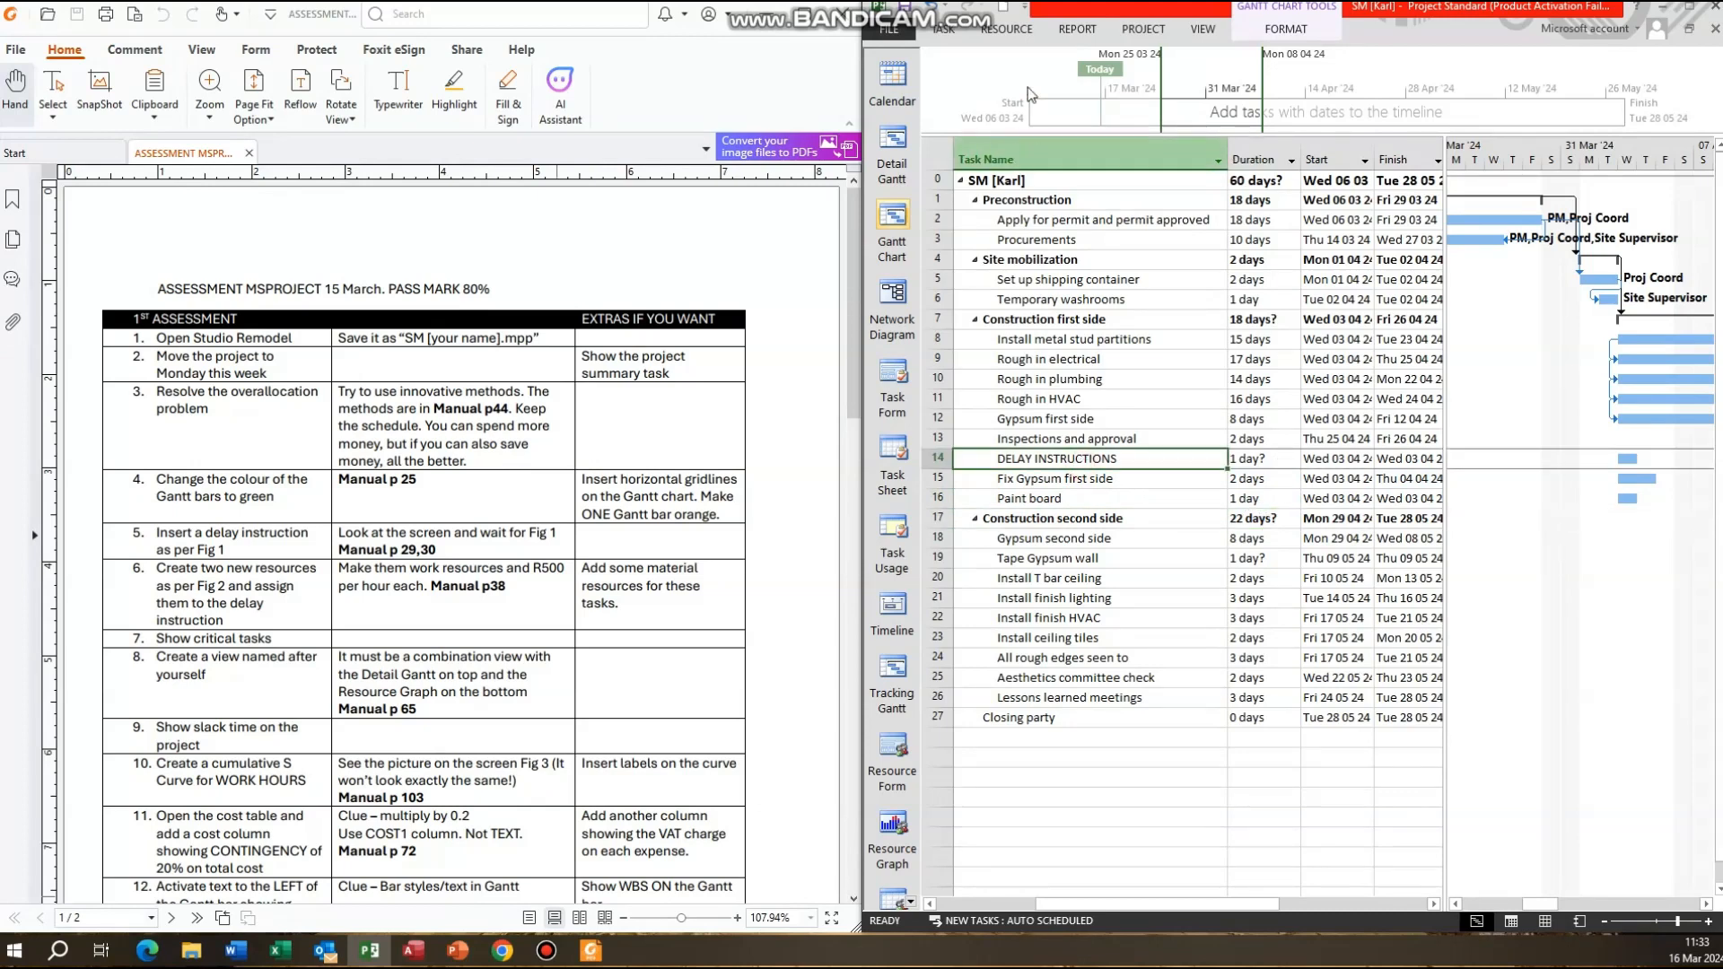
left_click(953, 32)
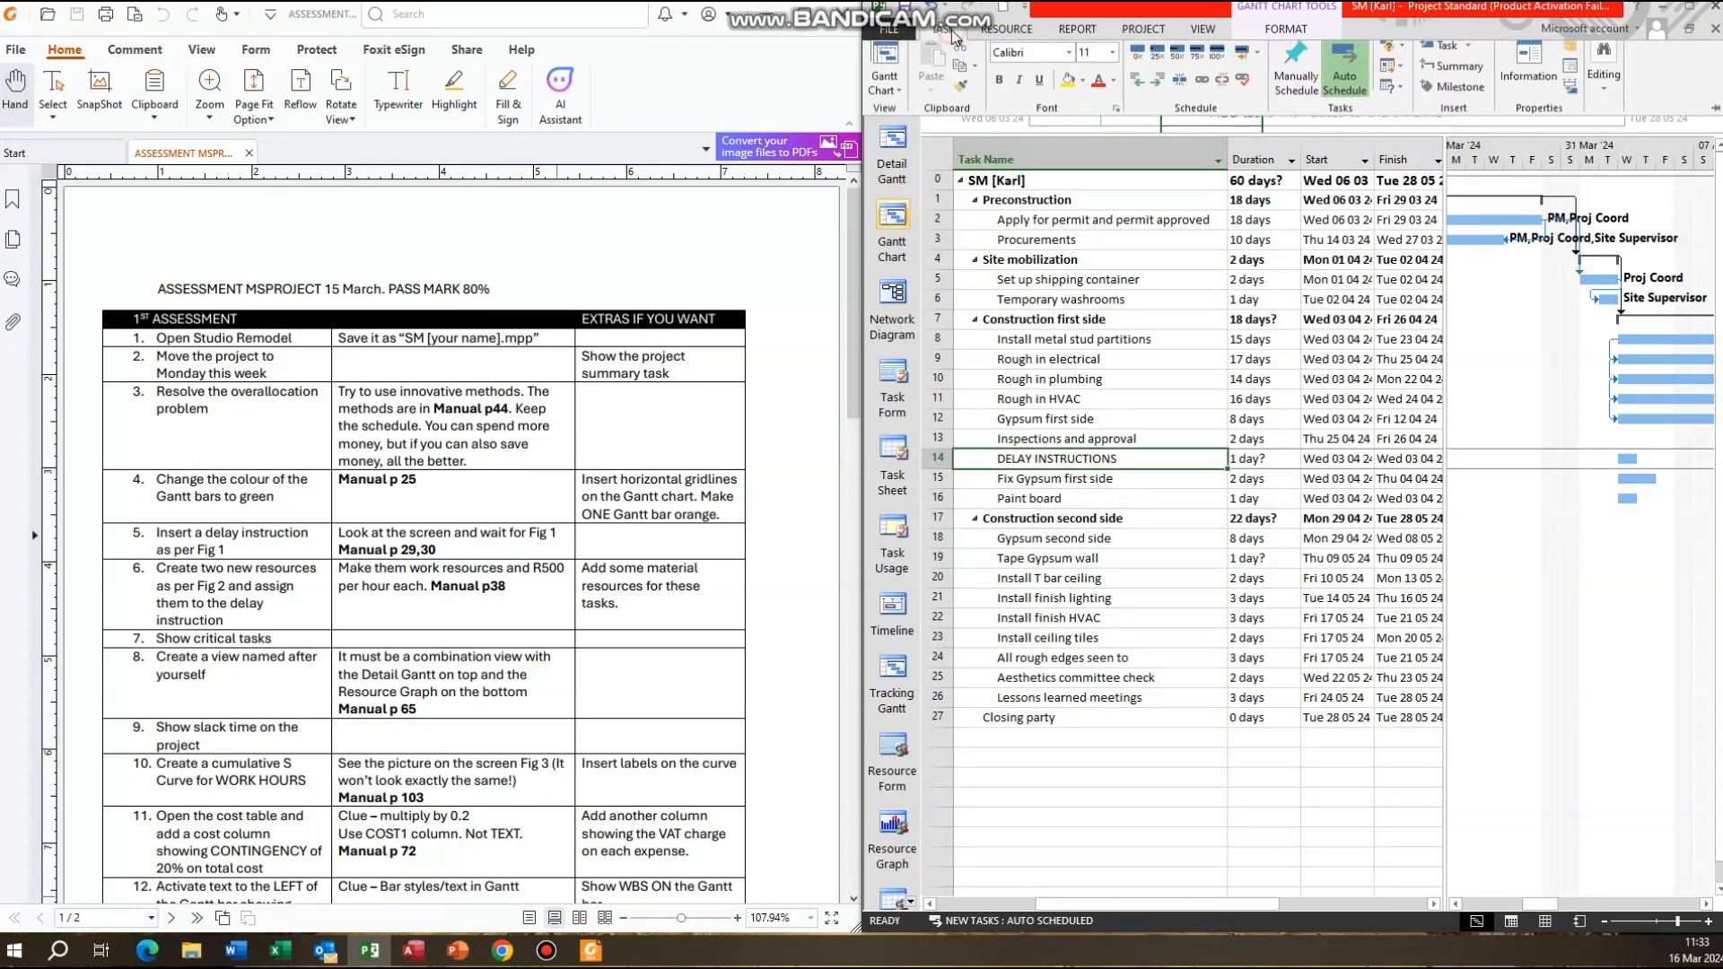
left_click(1136, 89)
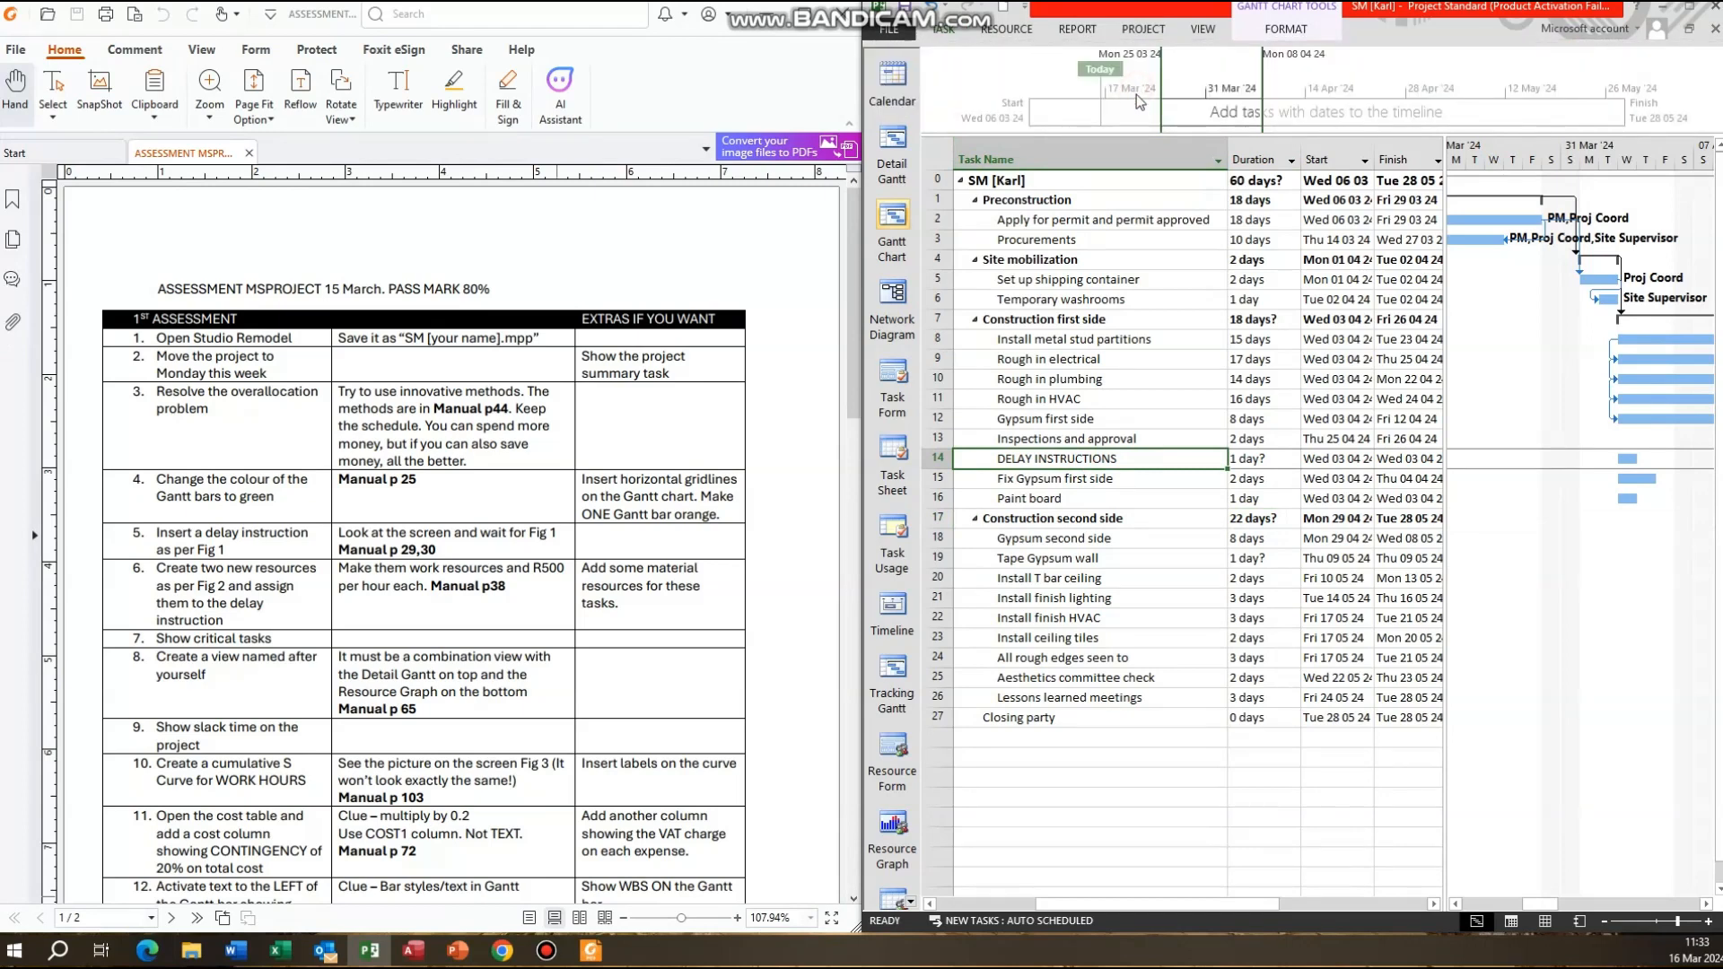
left_click(950, 30)
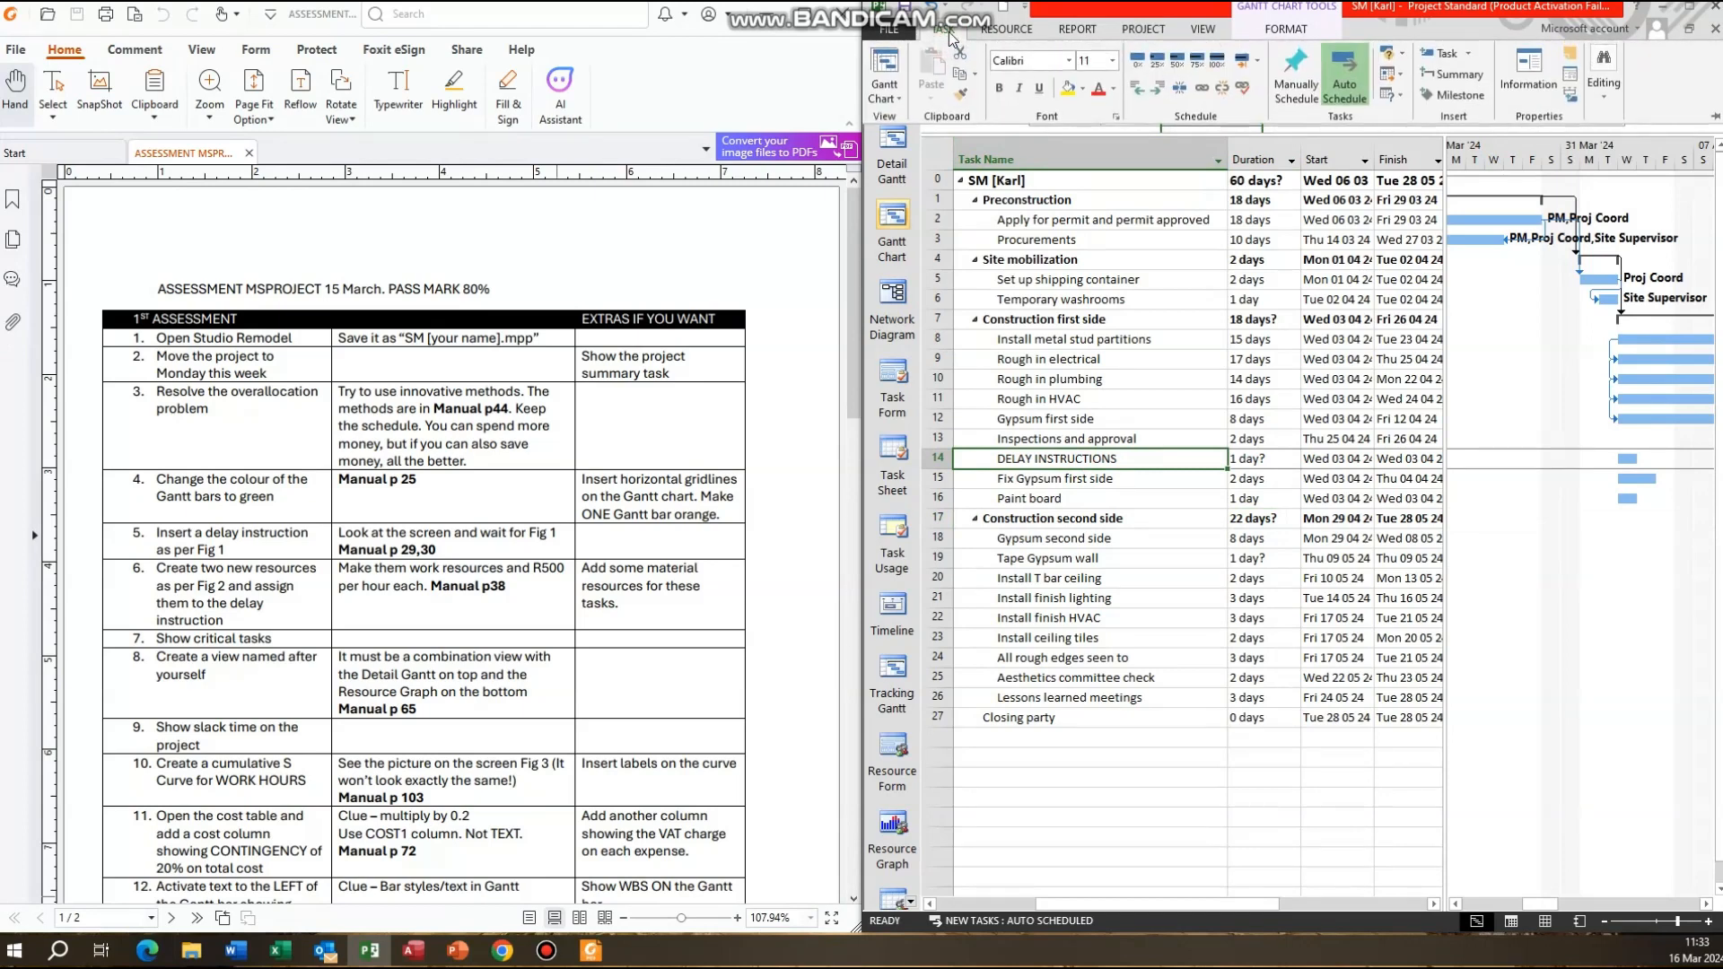
left_click(1136, 90)
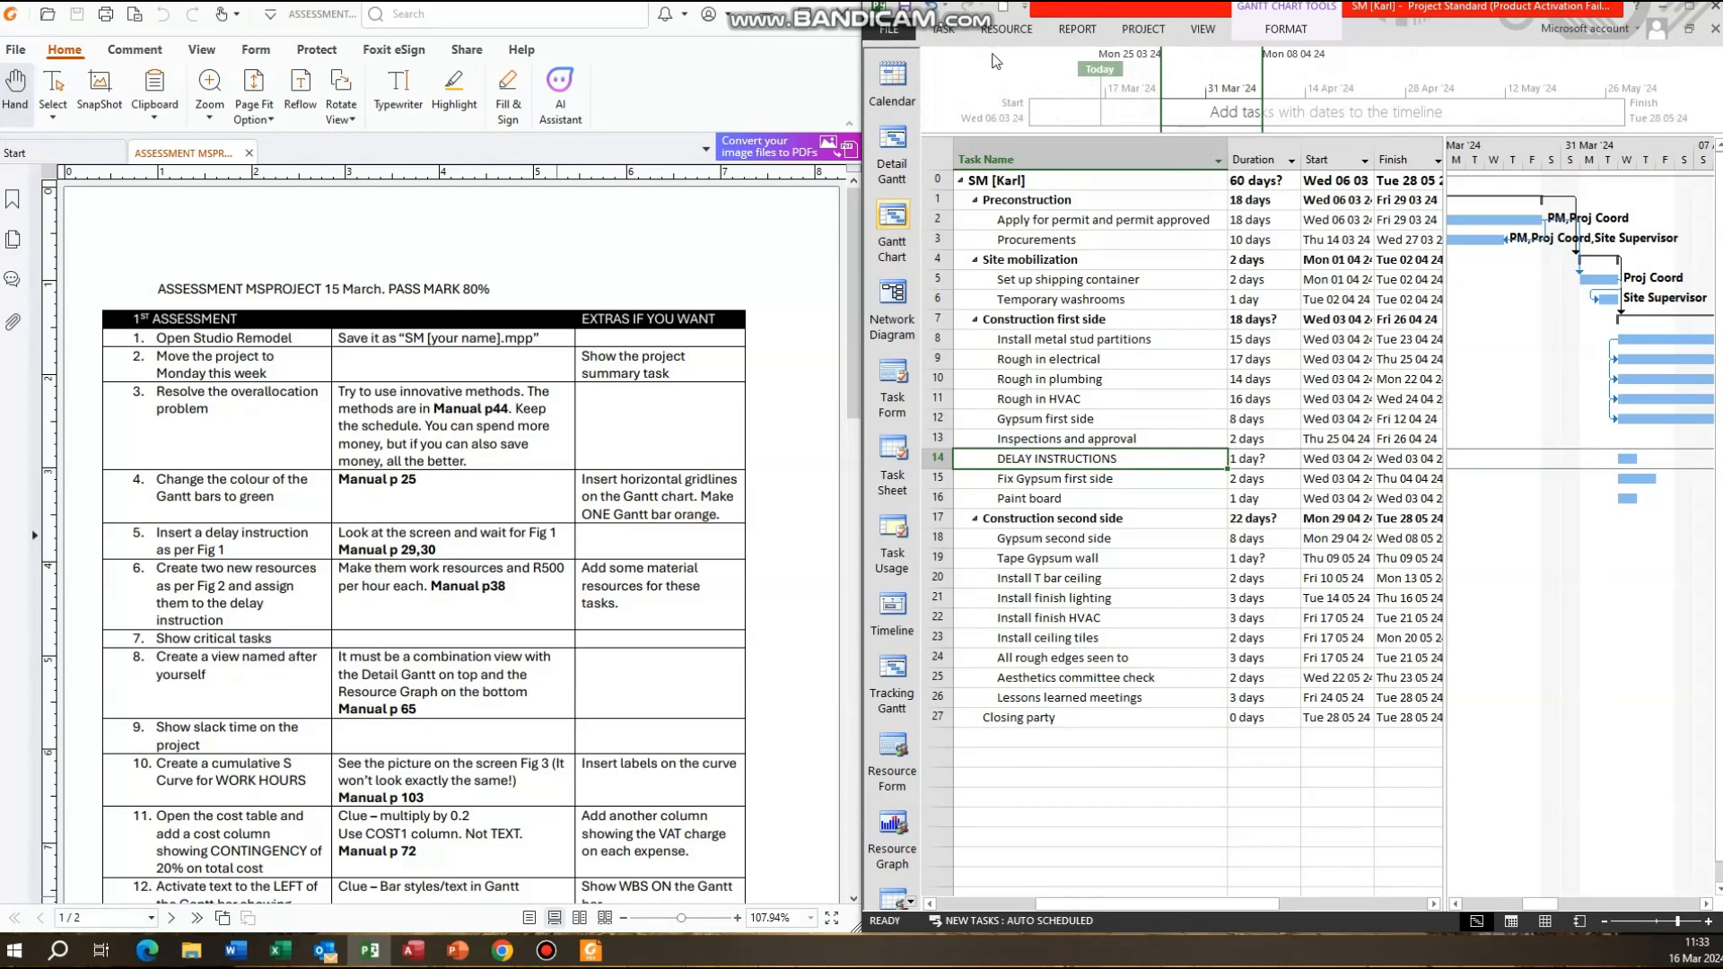
Hide the Timeline pane and outdent DELAY INSTRUCTIONS to the level of the Construction summary tasks.
left_click(1203, 30)
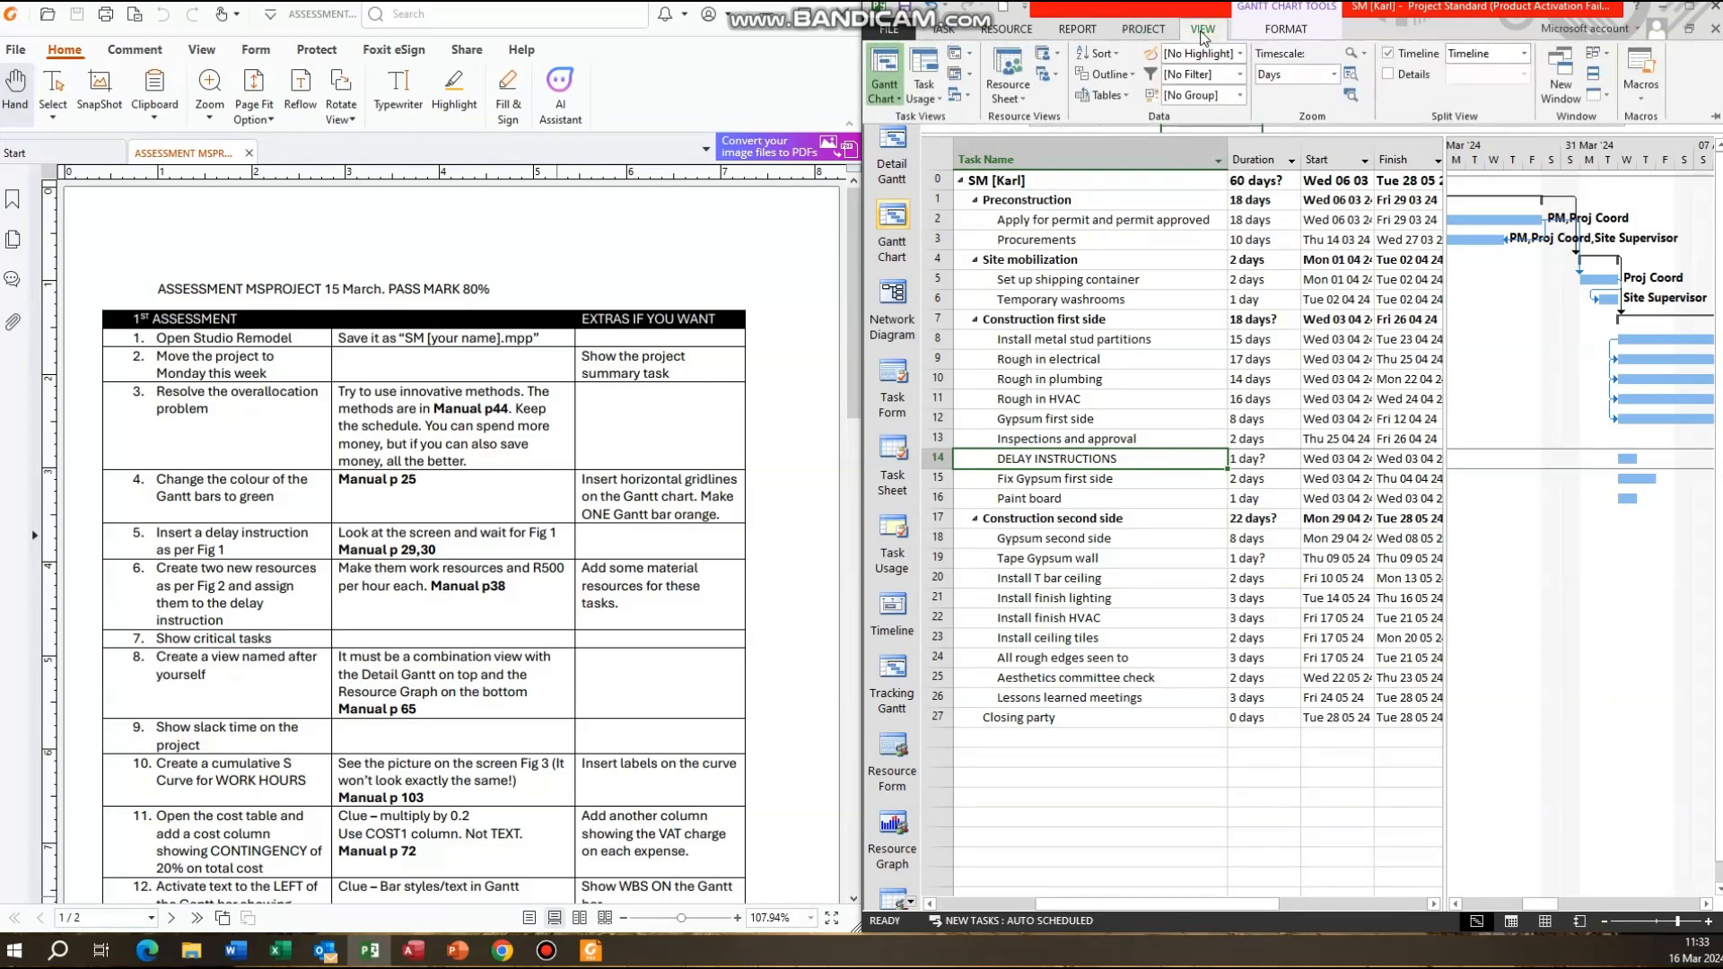
left_click(1389, 54)
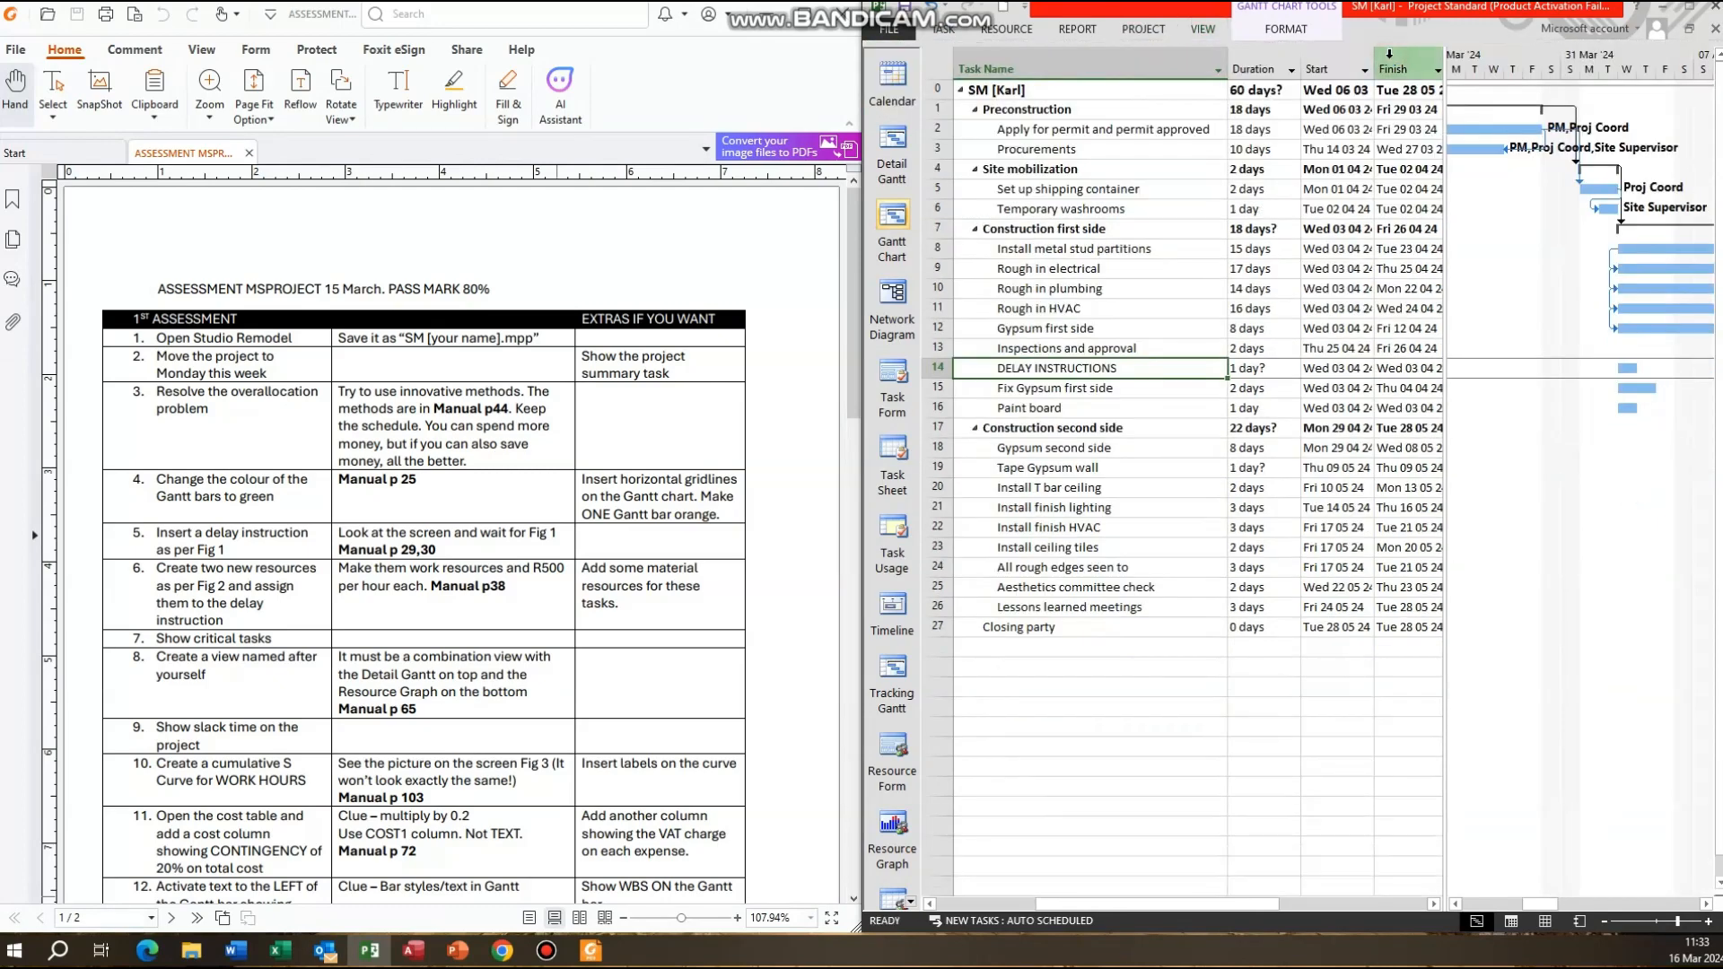
left_click(1074, 408)
left_click(1078, 367)
double_click(948, 29)
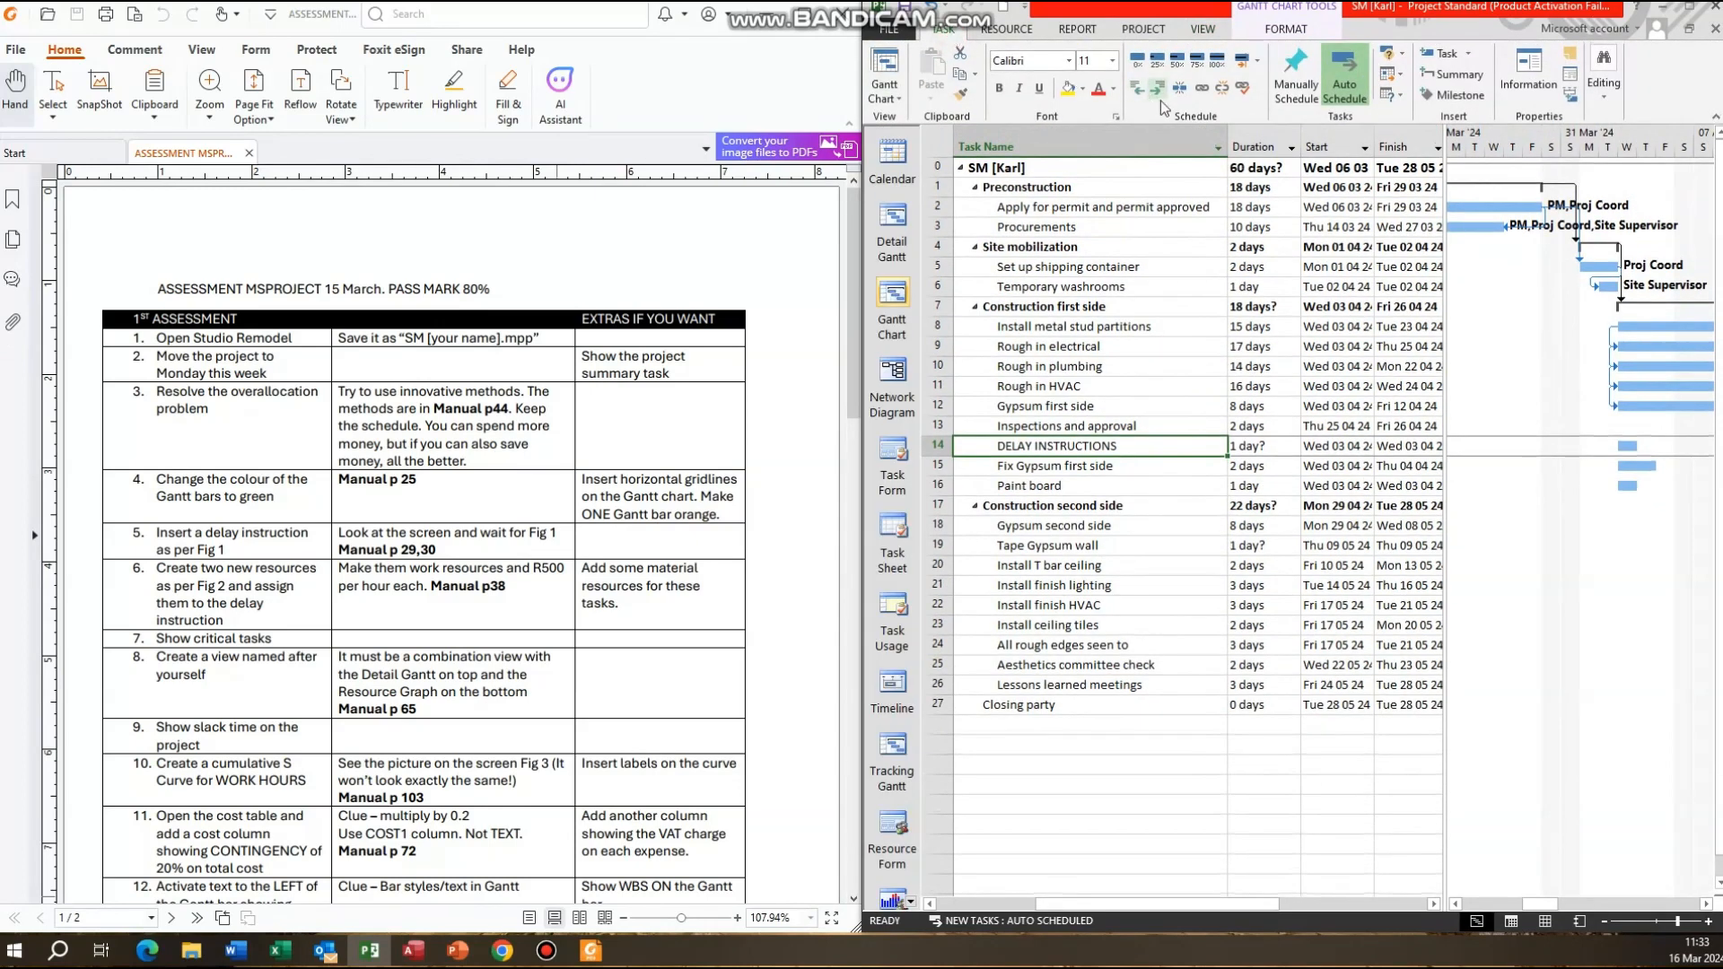
left_click(1133, 93)
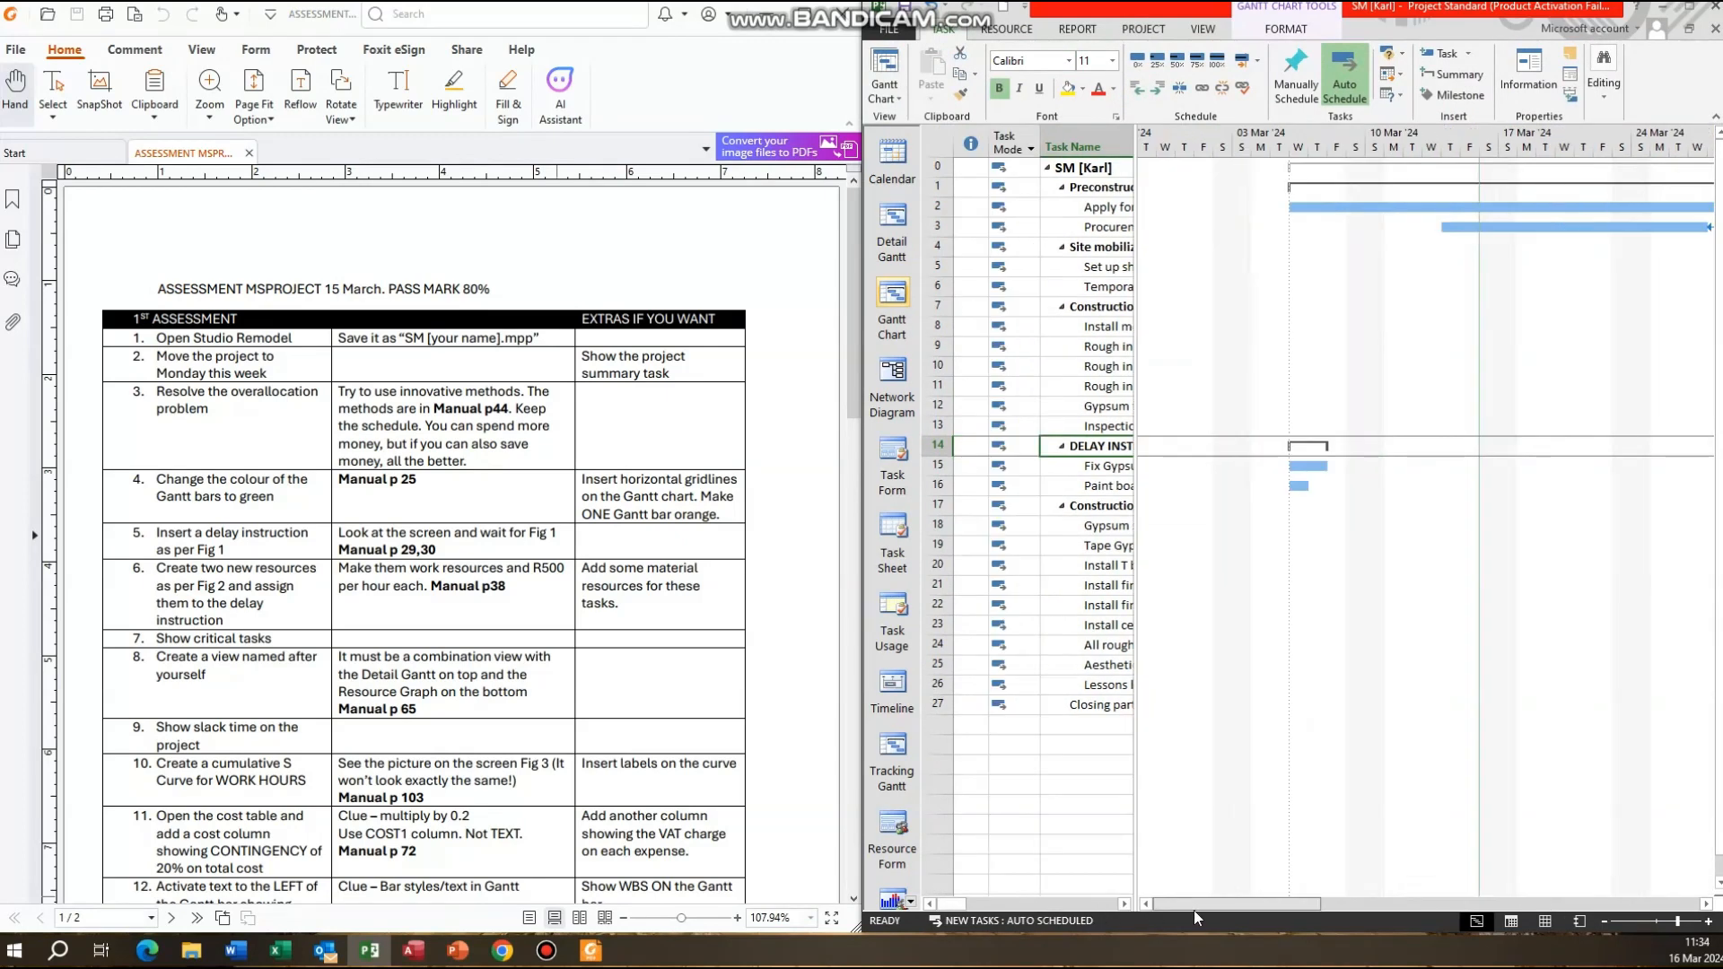
Widen the task table and set Construction first side as the predecessor of the DELAY INSTRUCTIONS summary task.
left_click_drag(1133, 514, 1521, 515)
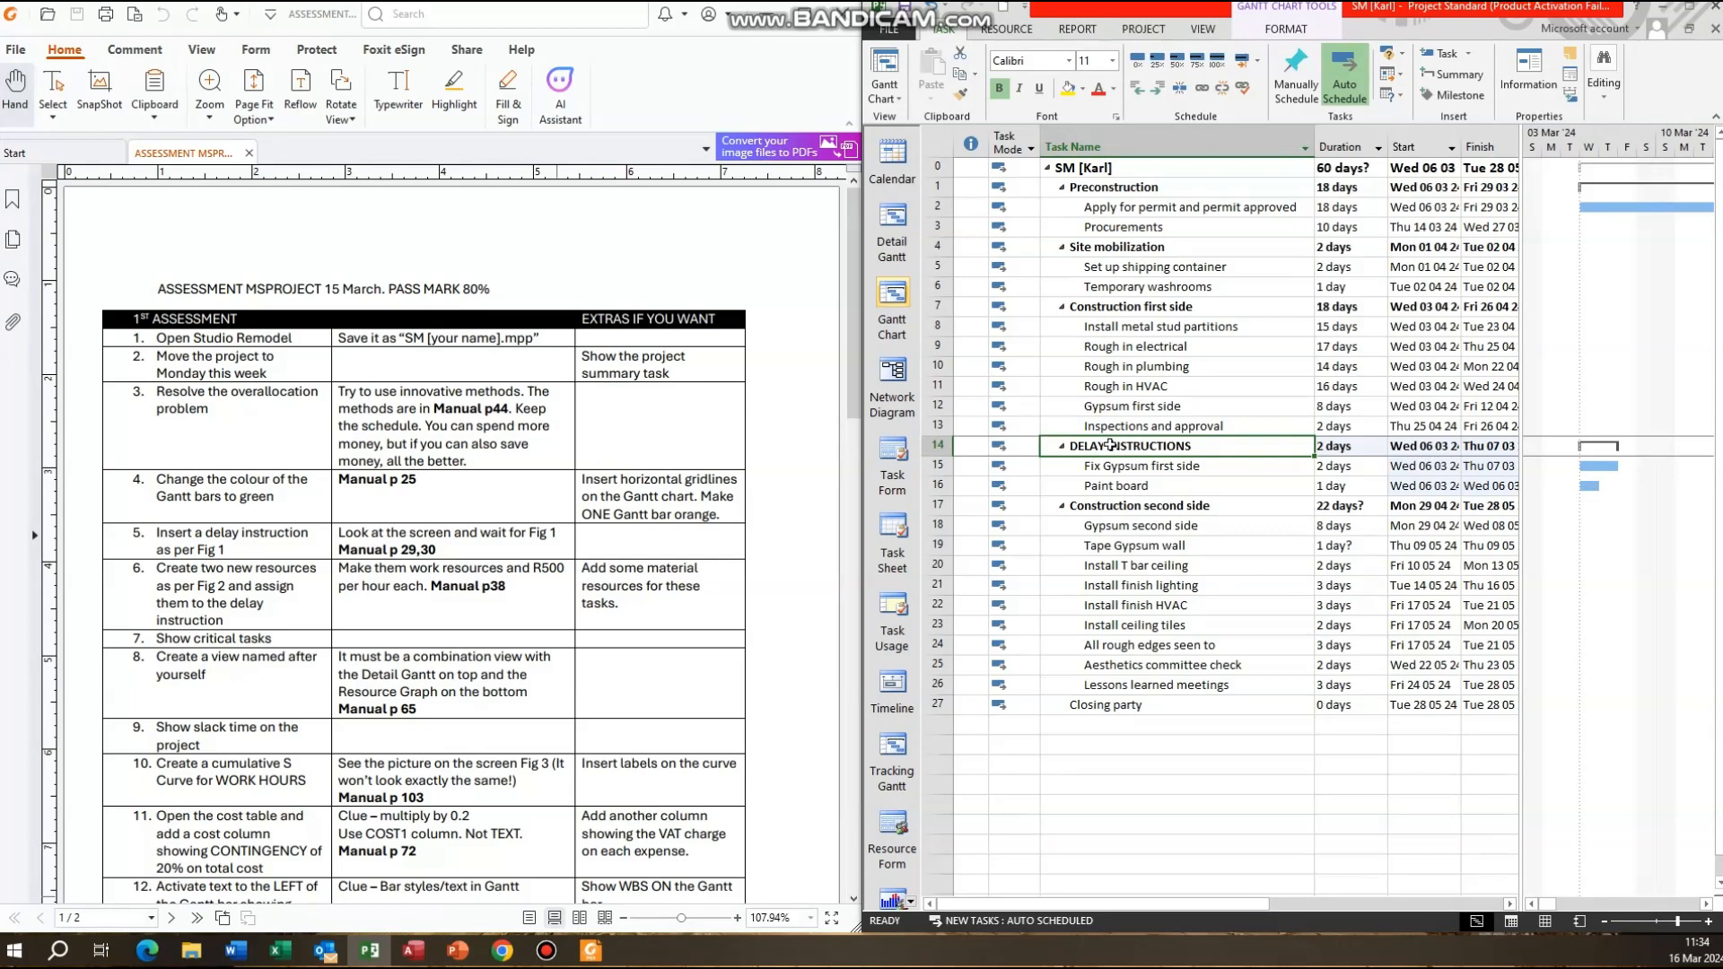
left_click(1096, 310)
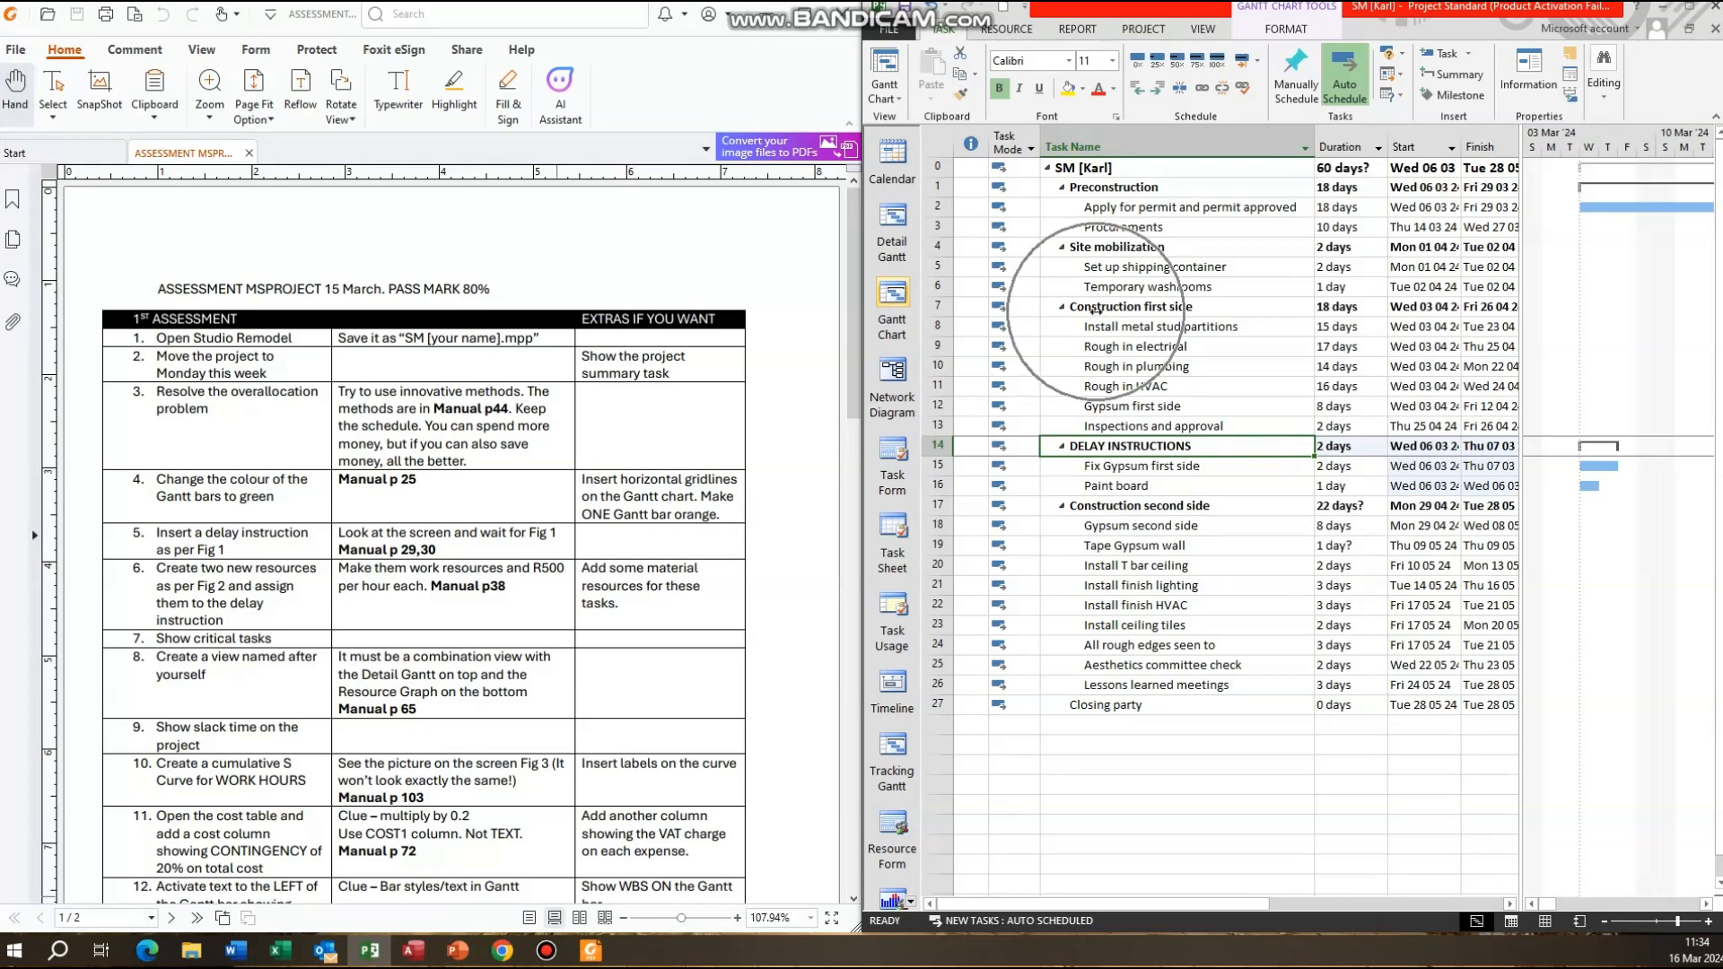
double_click(1169, 444)
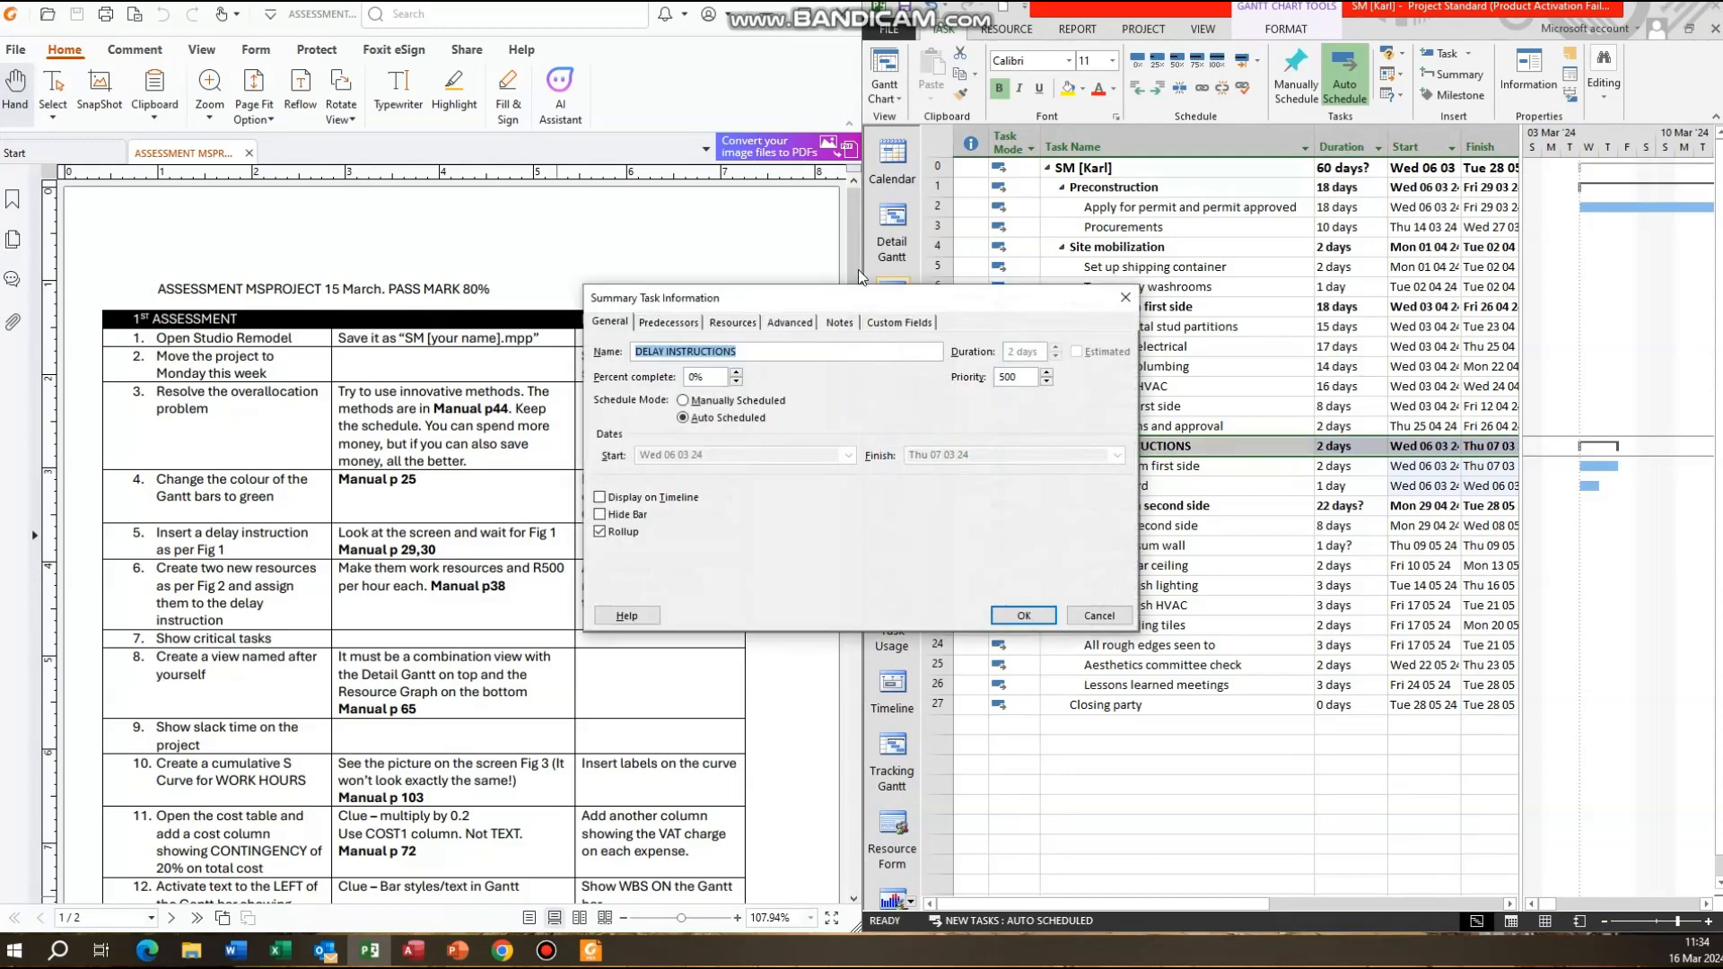
left_click_drag(847, 288, 726, 373)
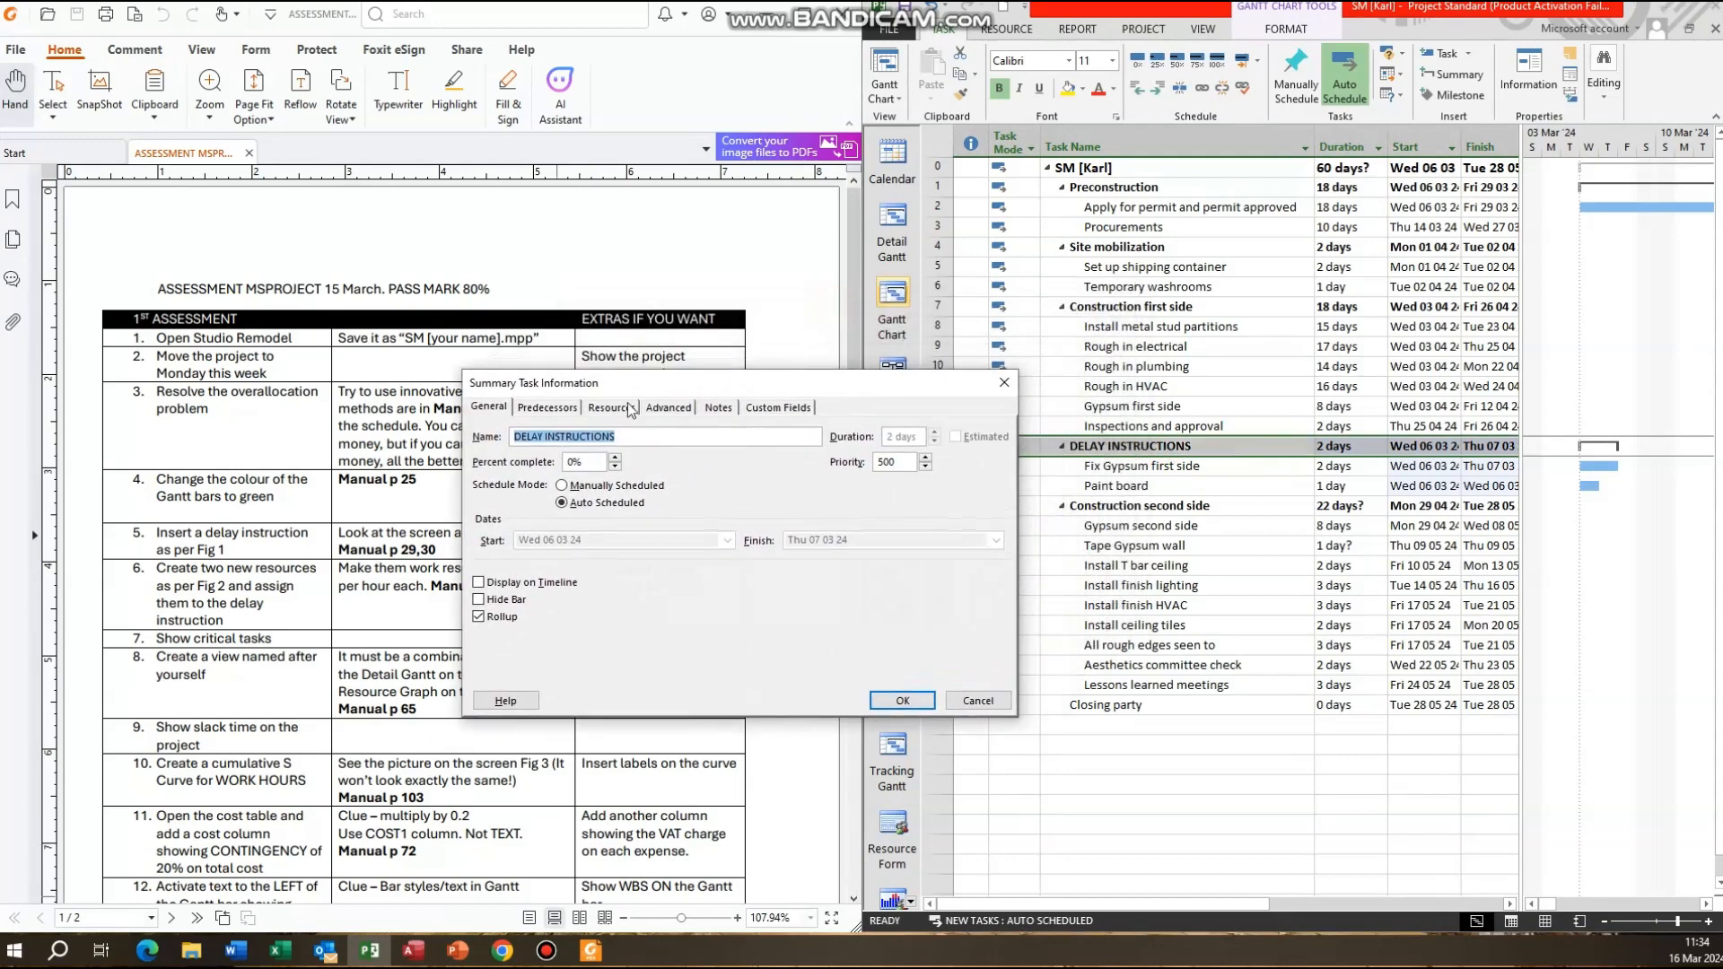
left_click(550, 406)
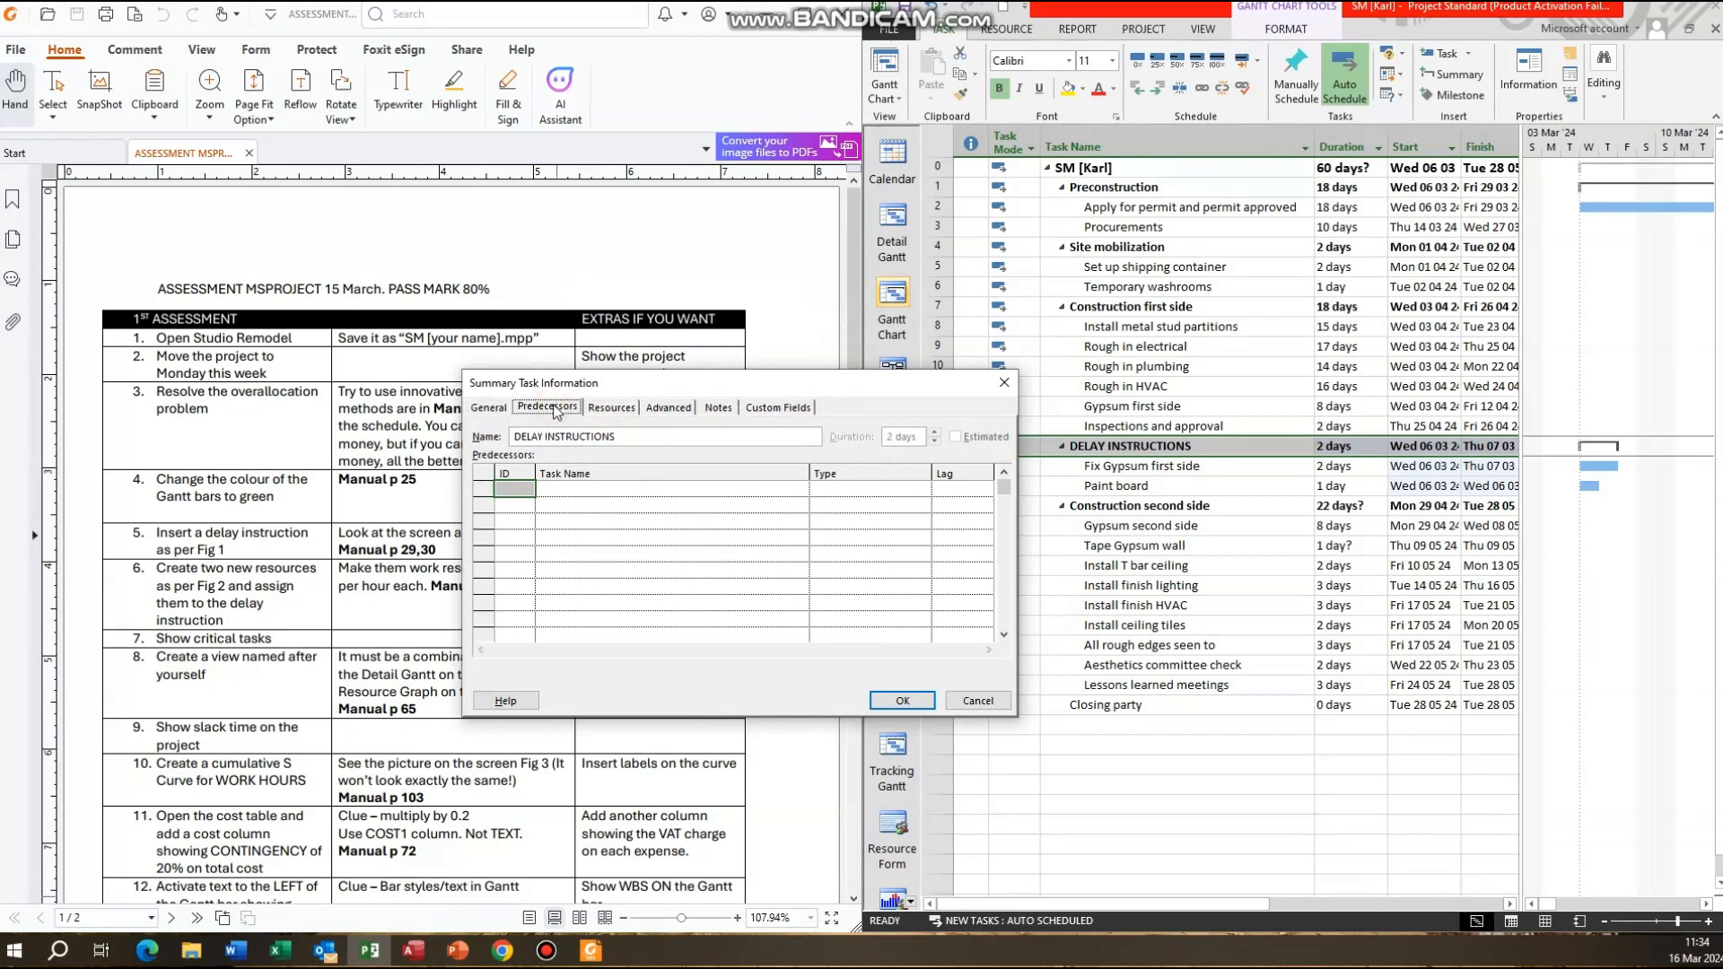
left_click(589, 486)
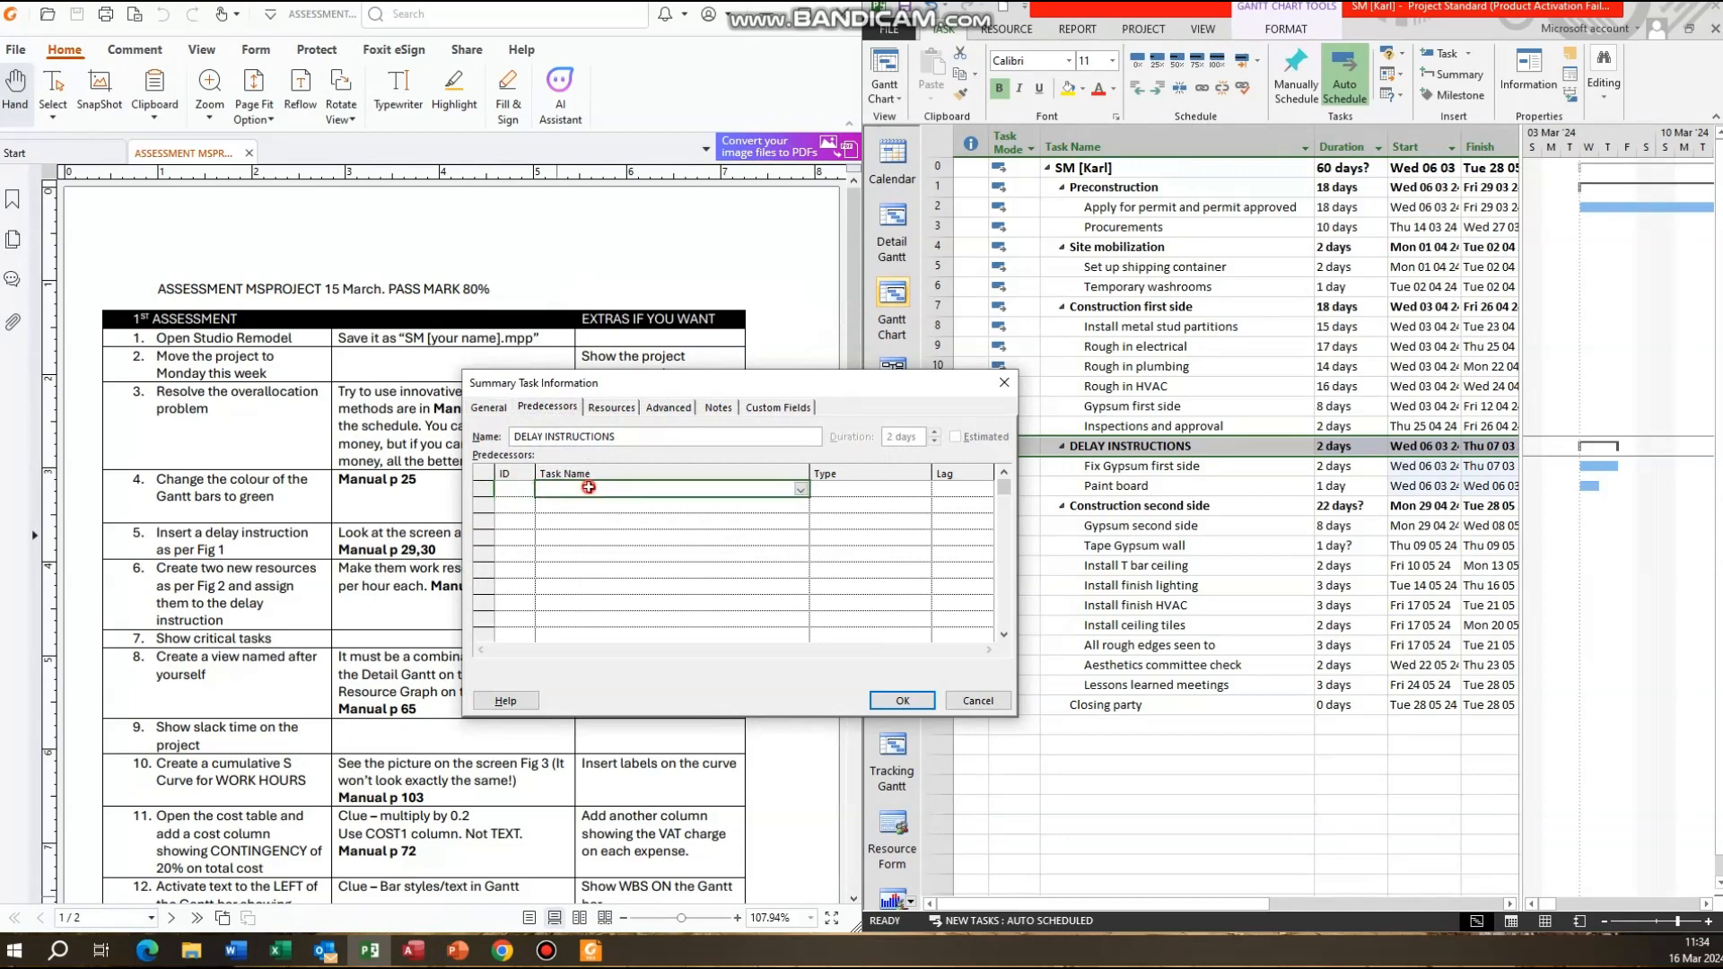
left_click(800, 490)
left_click(789, 557)
left_click(881, 705)
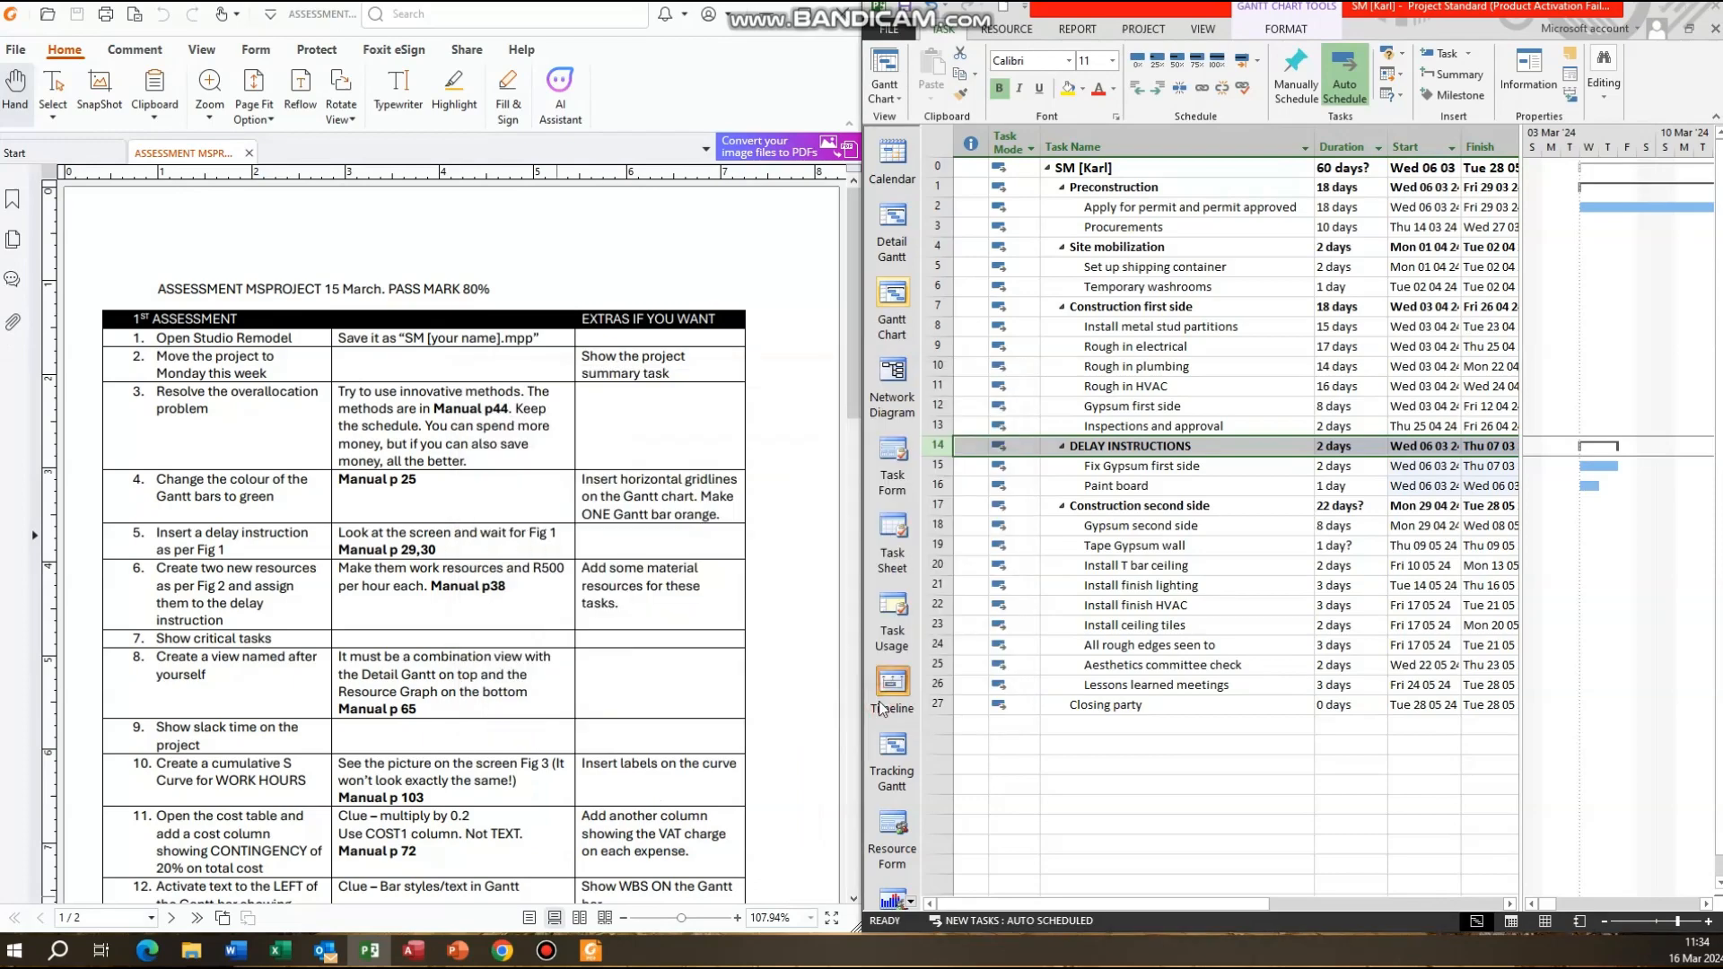
Link the Fix Gypsum first side bar to the Paint board bar in the Gantt chart, finish to start.
left_click_drag(1095, 904, 1563, 898)
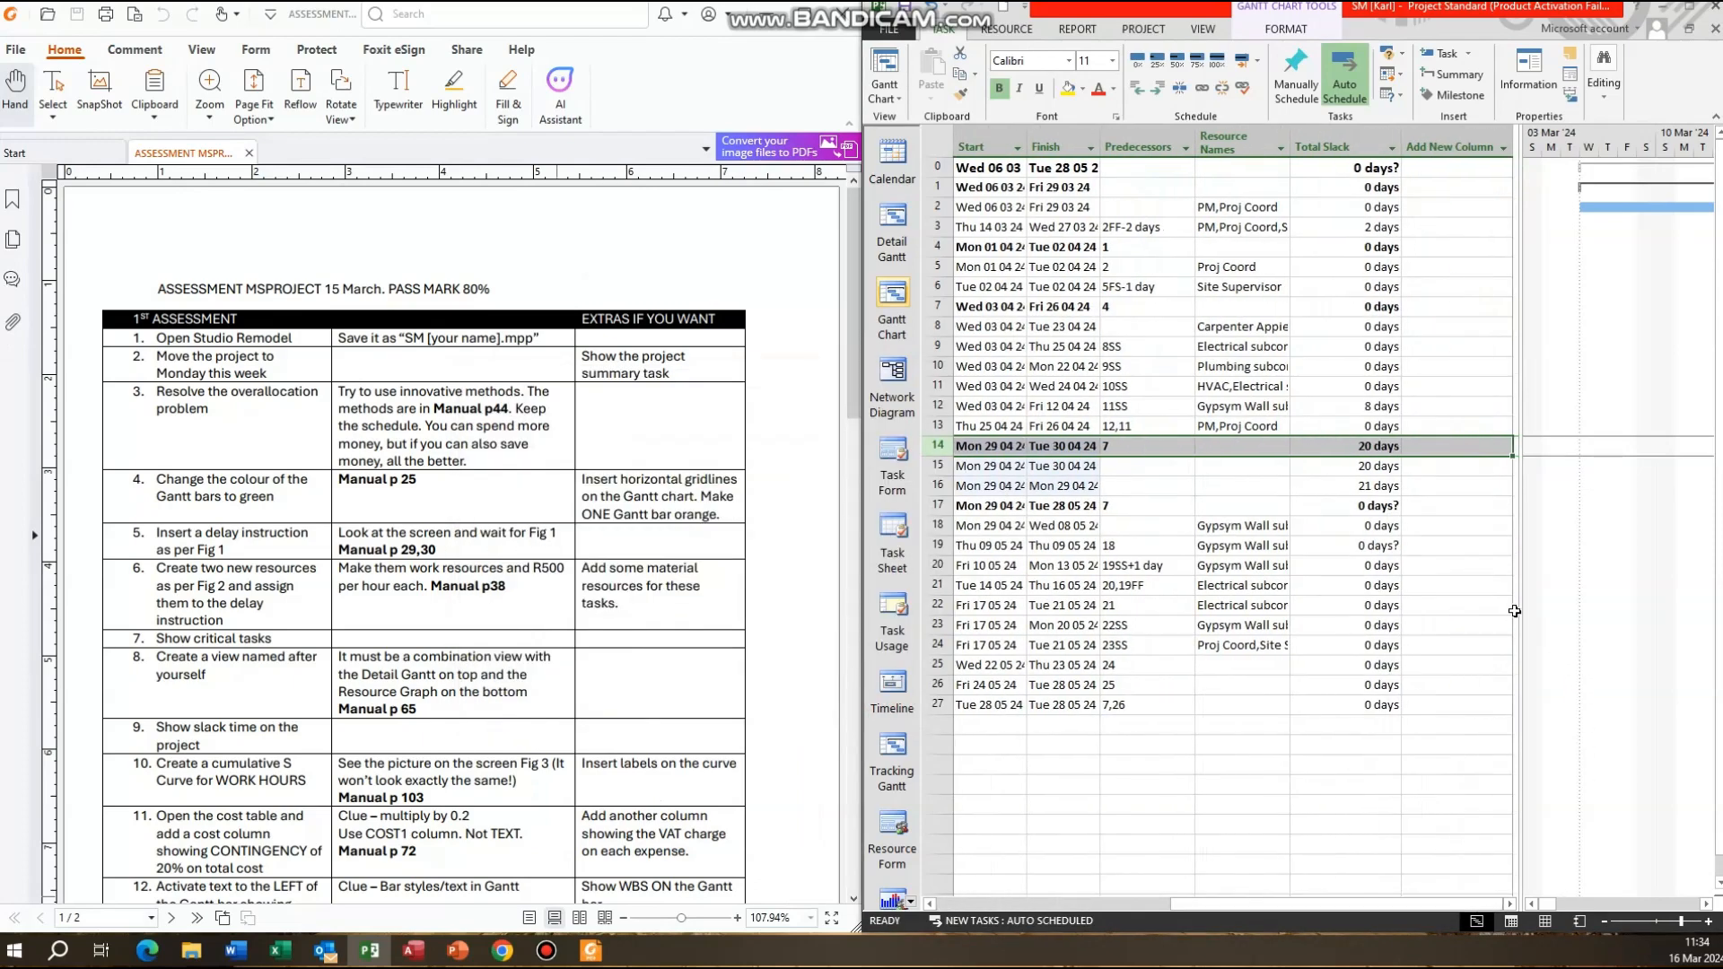
left_click_drag(1522, 601, 1184, 600)
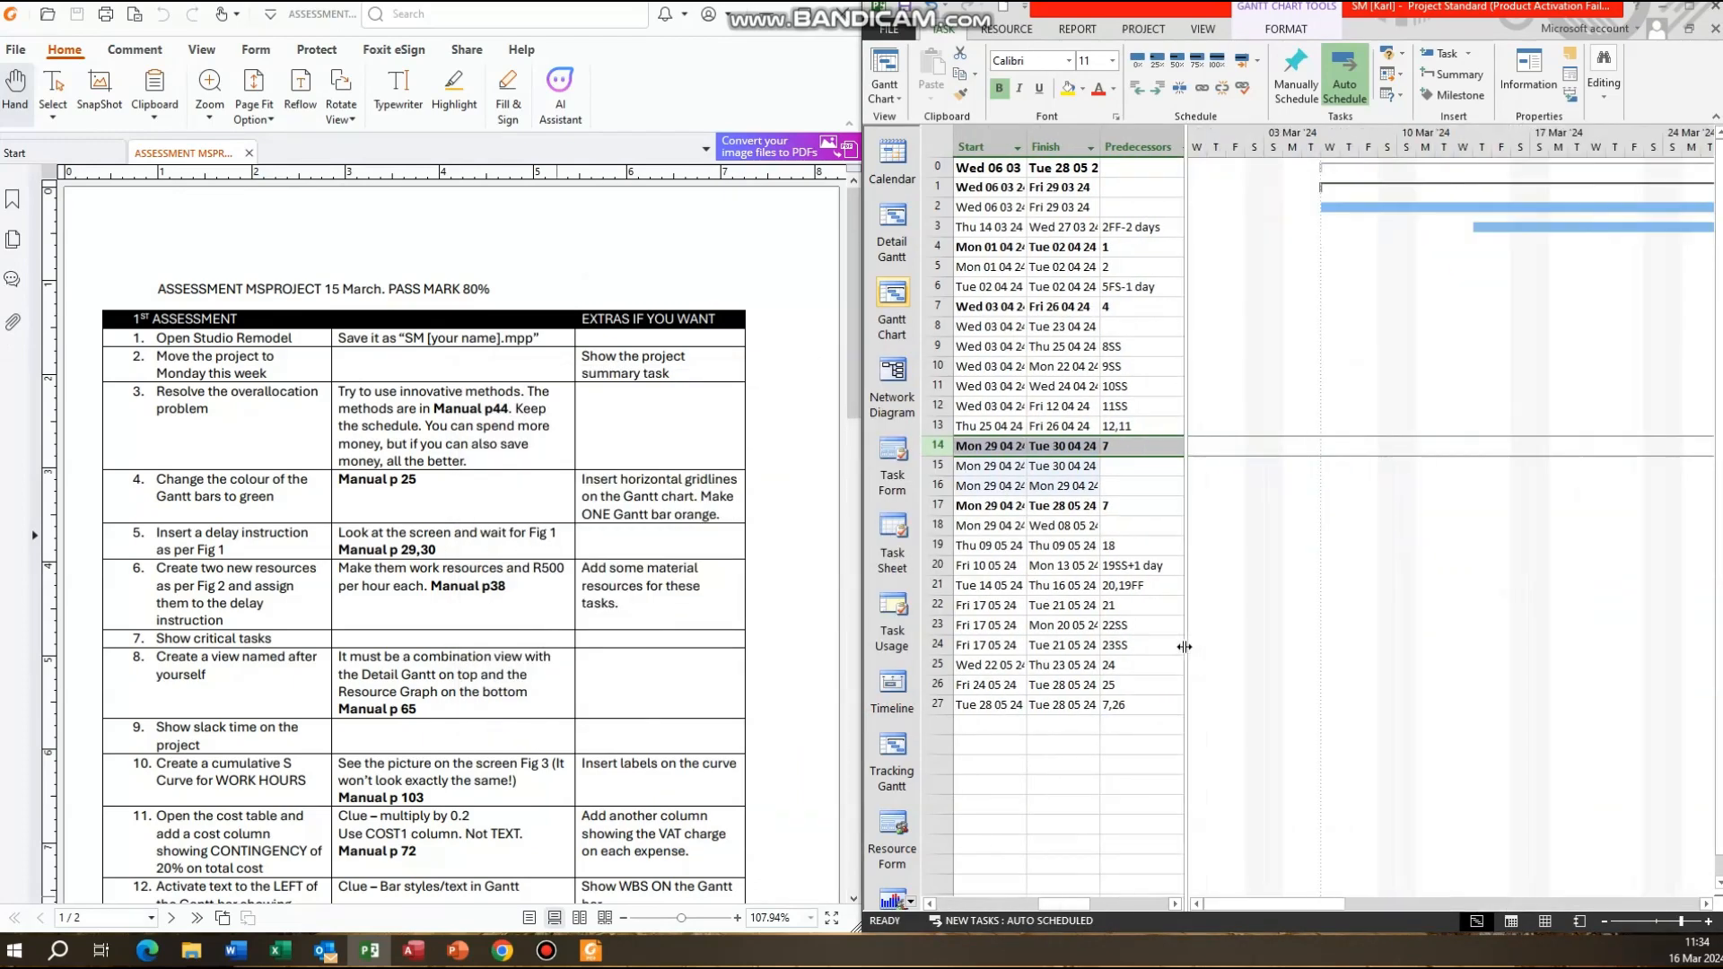
left_click_drag(1251, 904, 1551, 898)
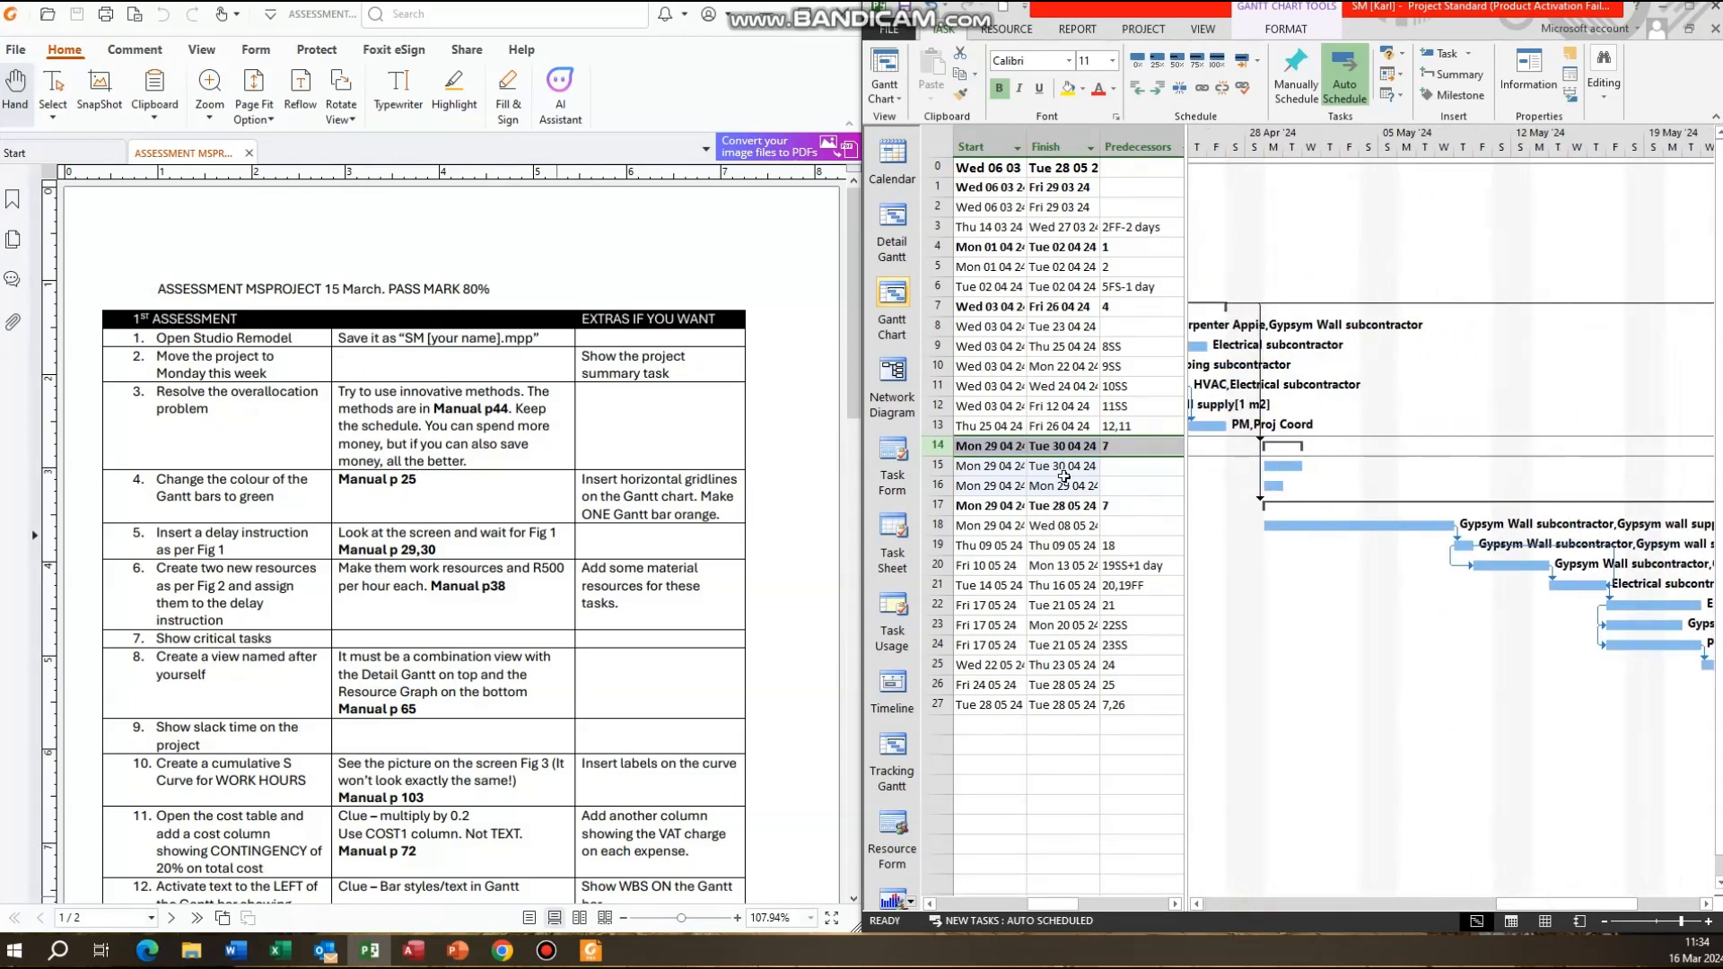
left_click(1014, 466)
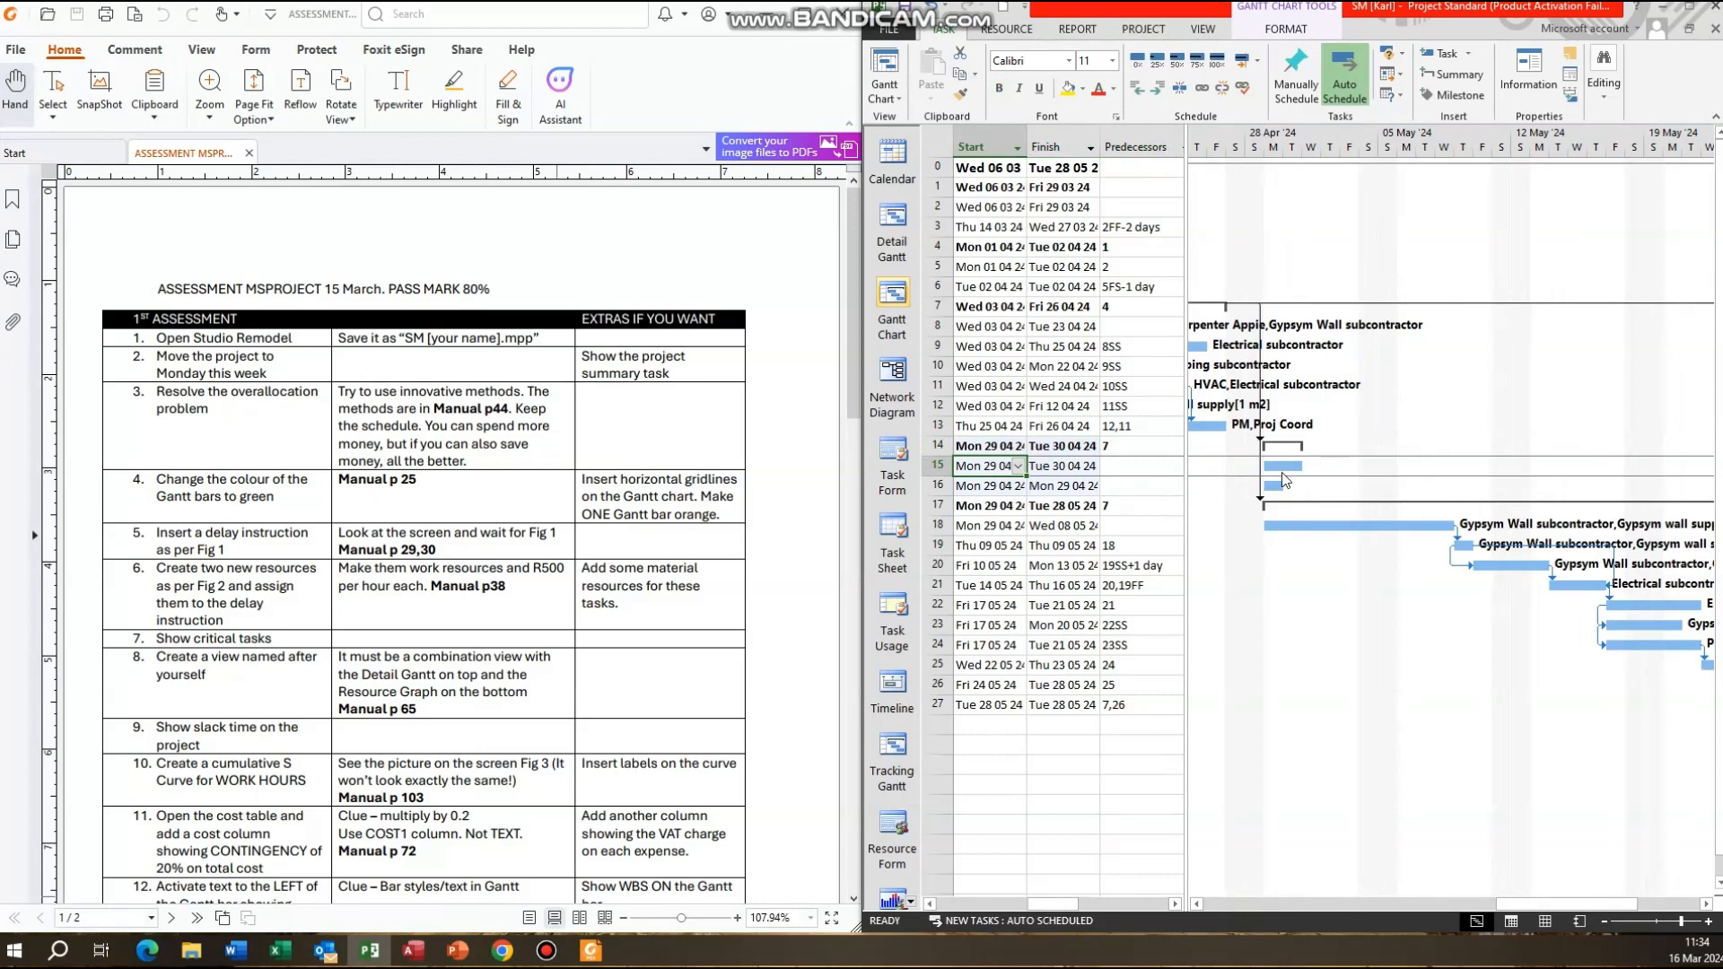
left_click_drag(1283, 466, 1274, 486)
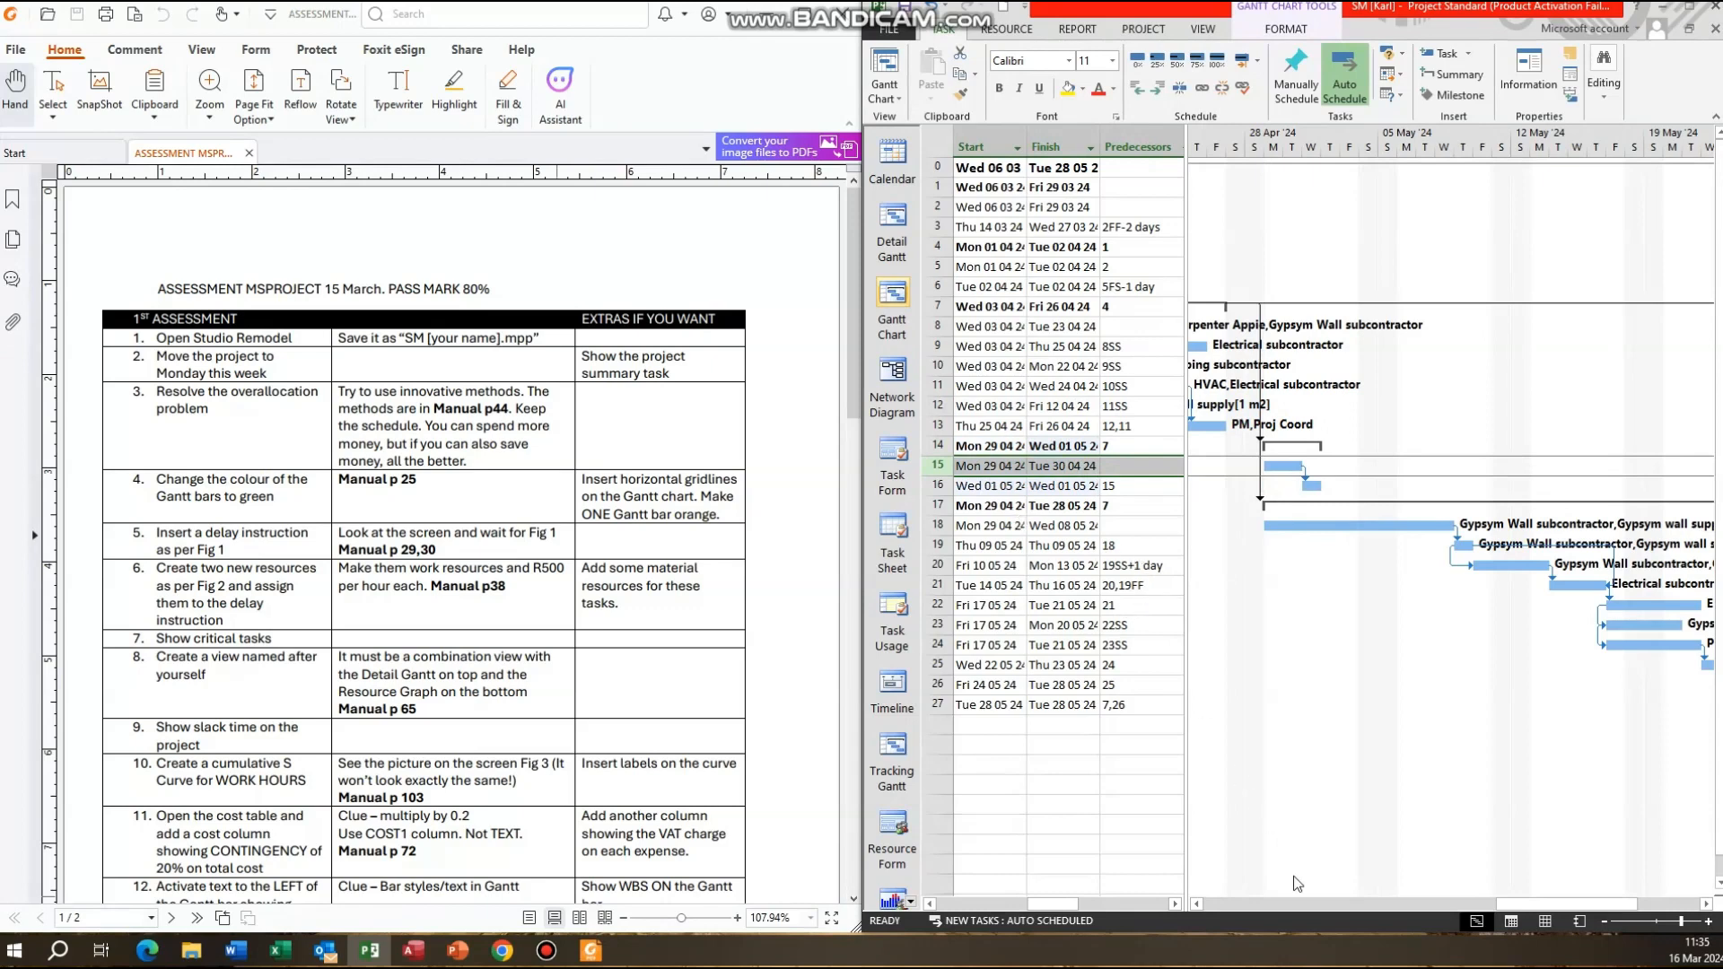
Examine the Gantt bars and links between Construction first side, DELAY INSTRUCTIONS and Construction second side, with the task names shown alongside.
left_click(1222, 905)
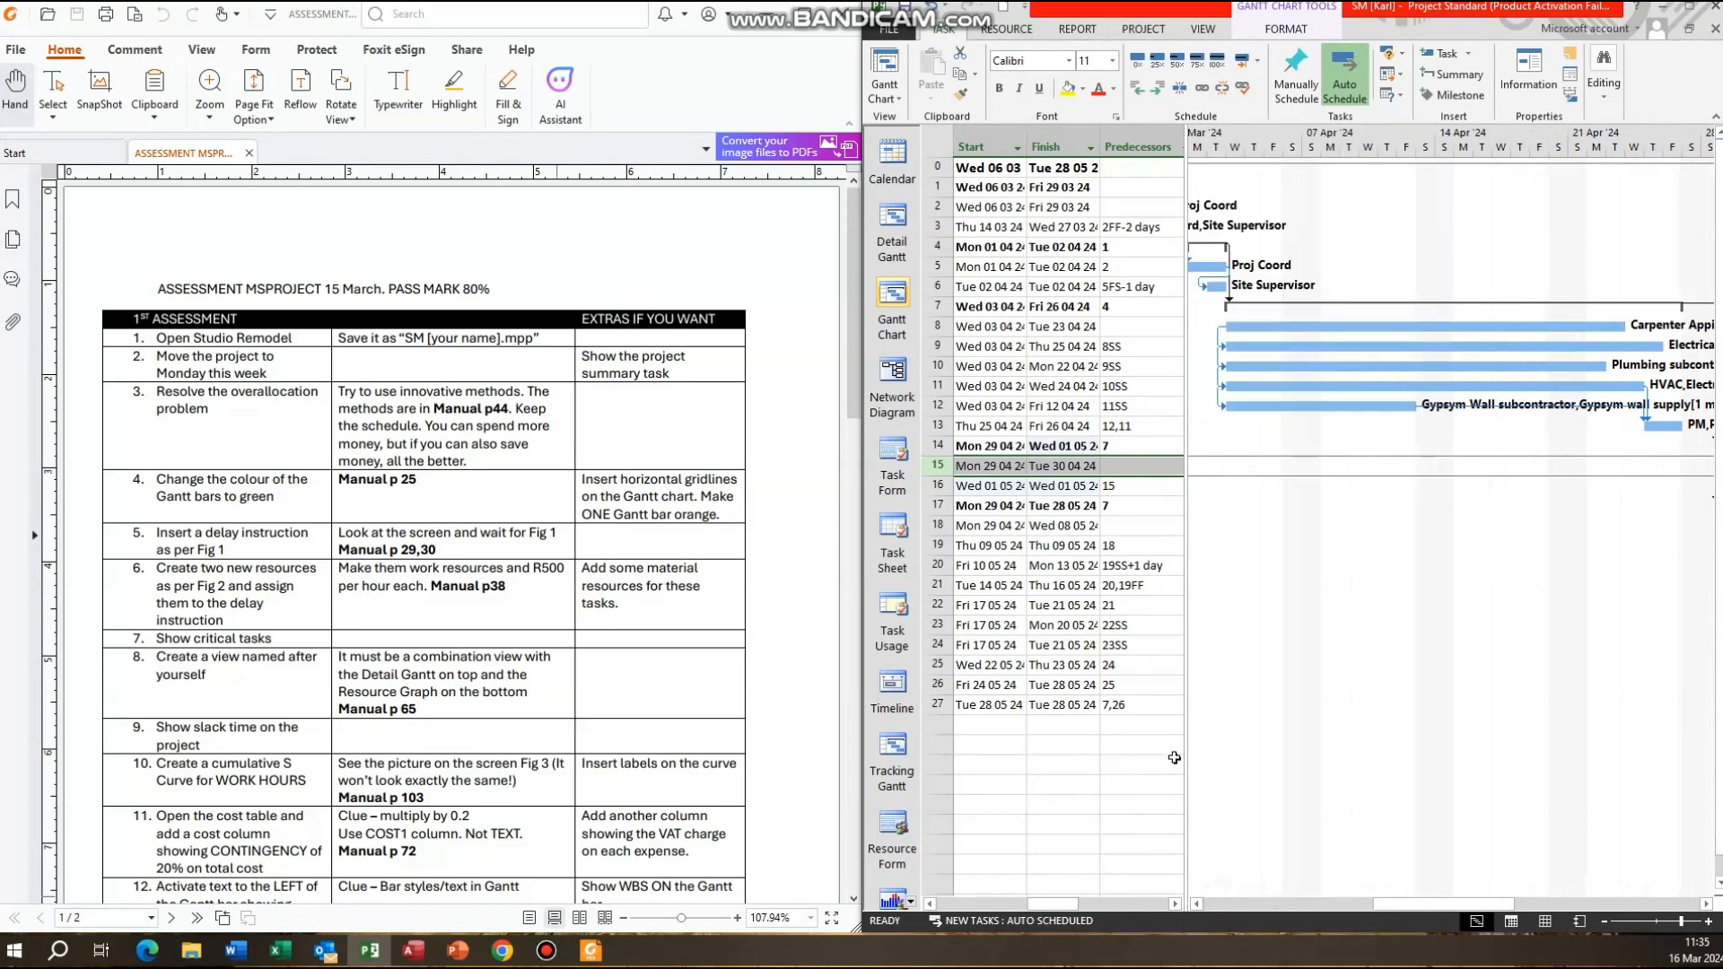
left_click_drag(1186, 749, 1283, 749)
left_click_drag(1098, 908, 965, 906)
left_click(1125, 528)
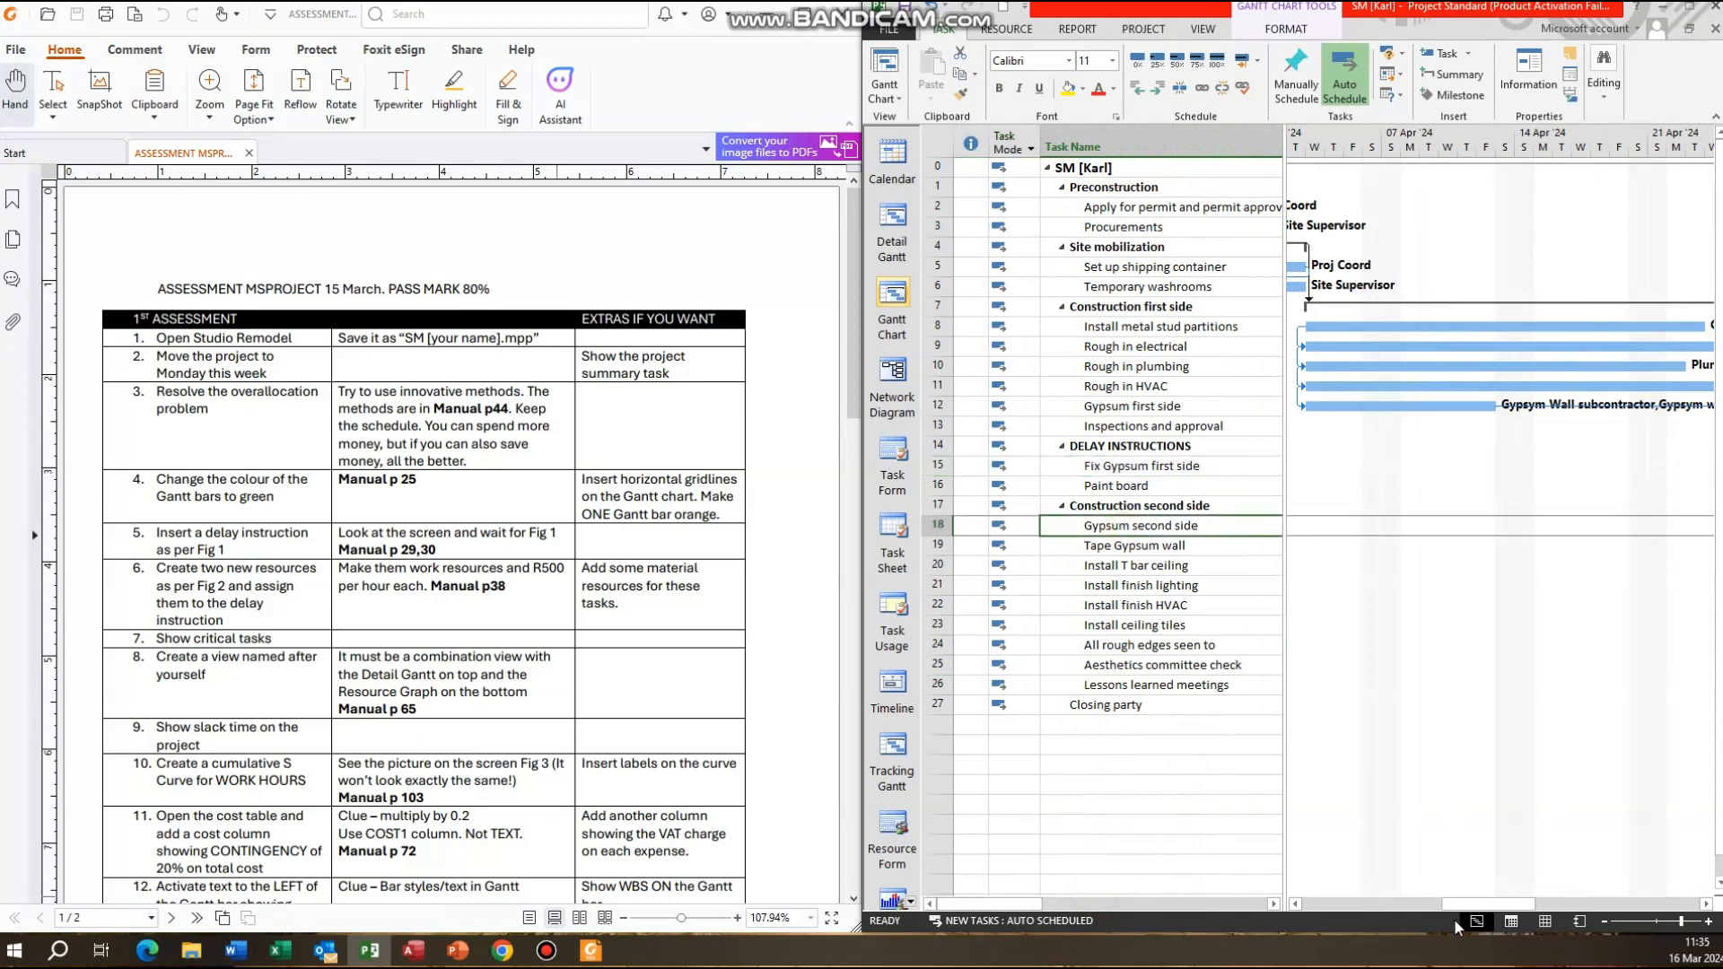
left_click_drag(1455, 903, 1535, 901)
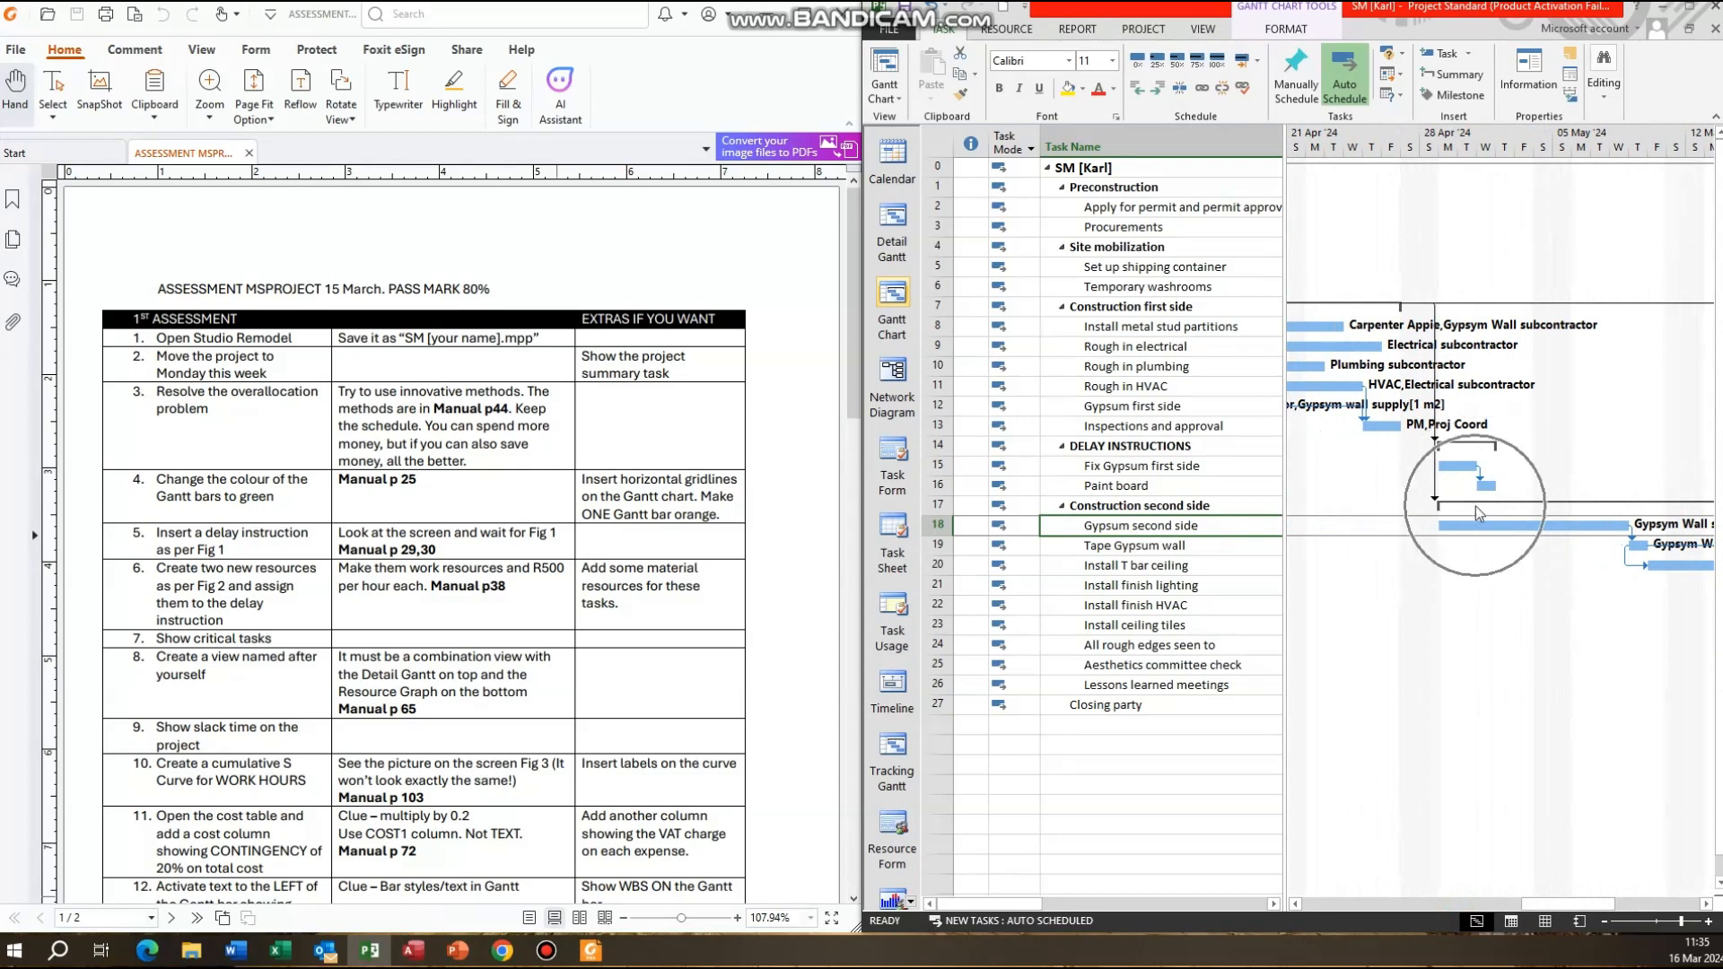
key("ctrl")
key("ctrl")
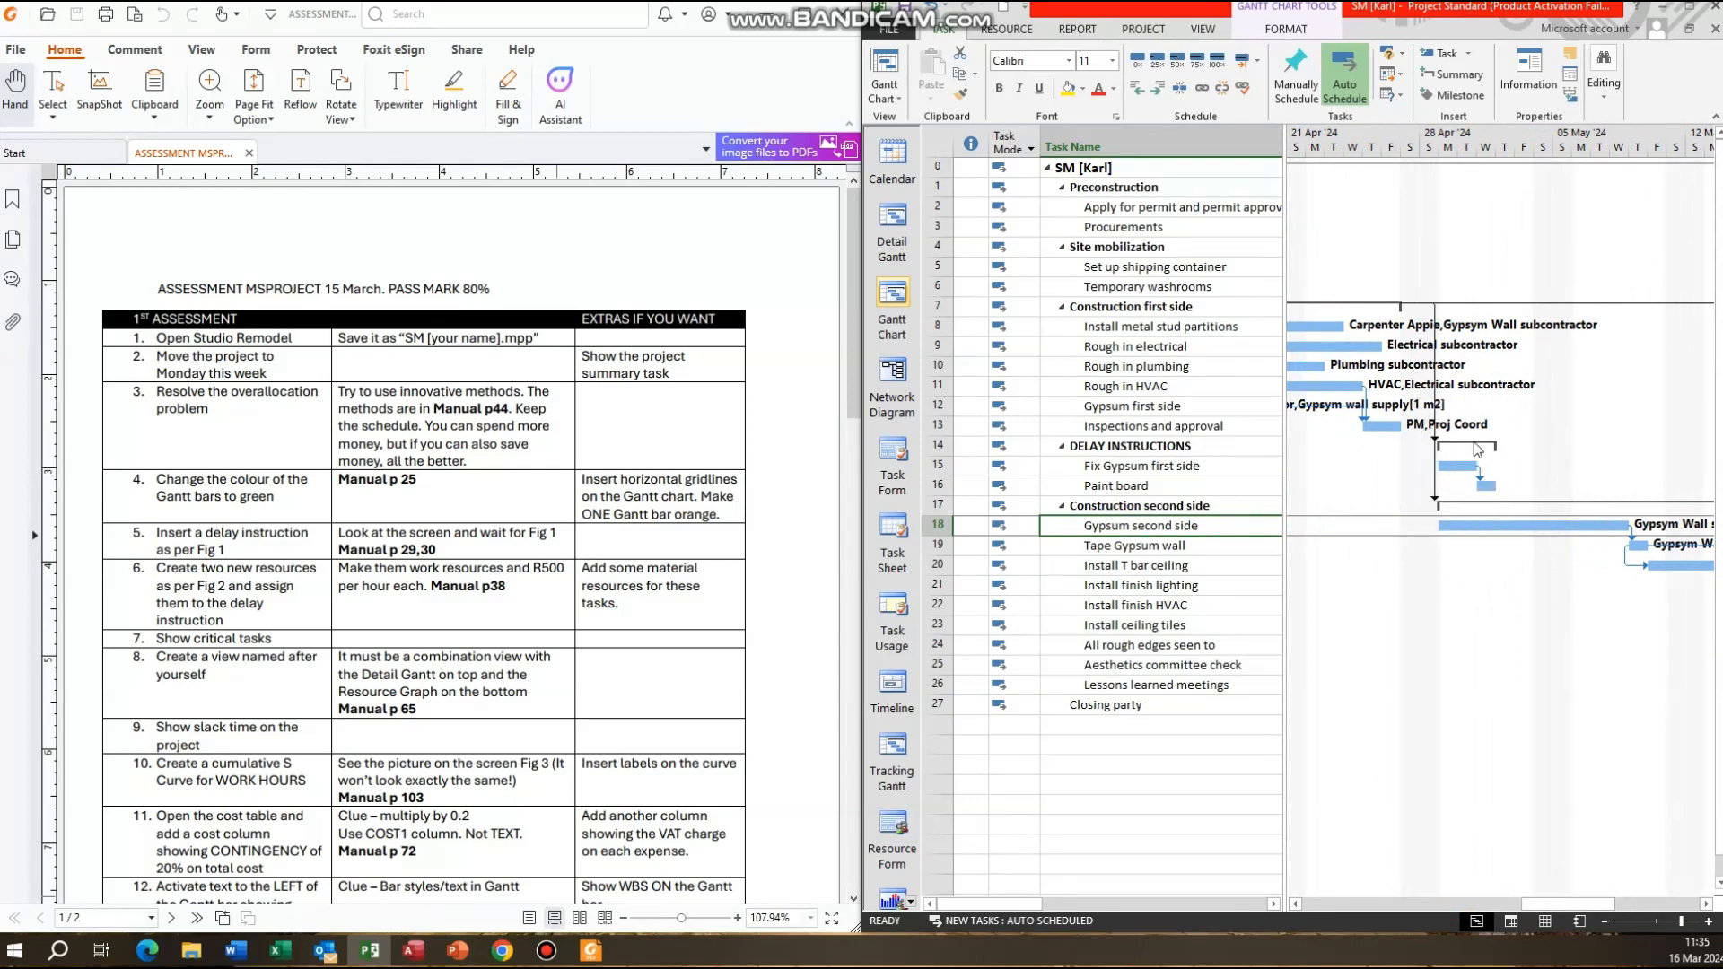
key("ctrl")
Check the Fig 2 slide in the Screencaps presentation and find the Gypsym Wall and Painting subcontractors in the project's Resource Sheet.
left_click(470, 956)
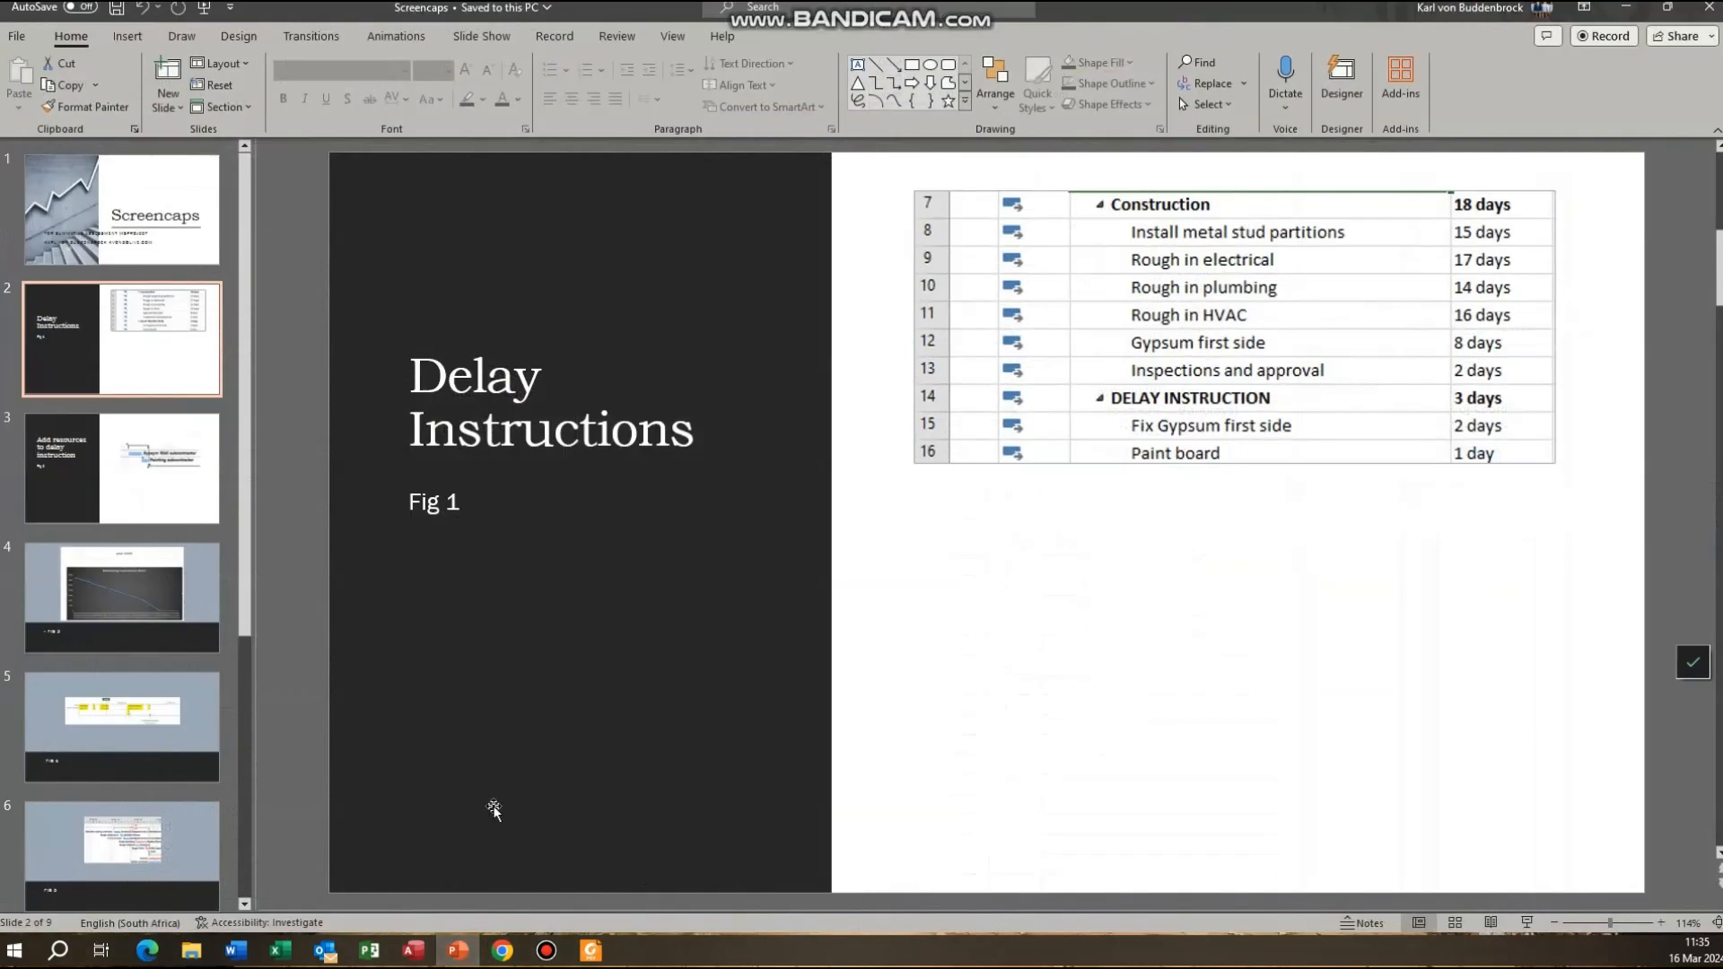
left_click(155, 482)
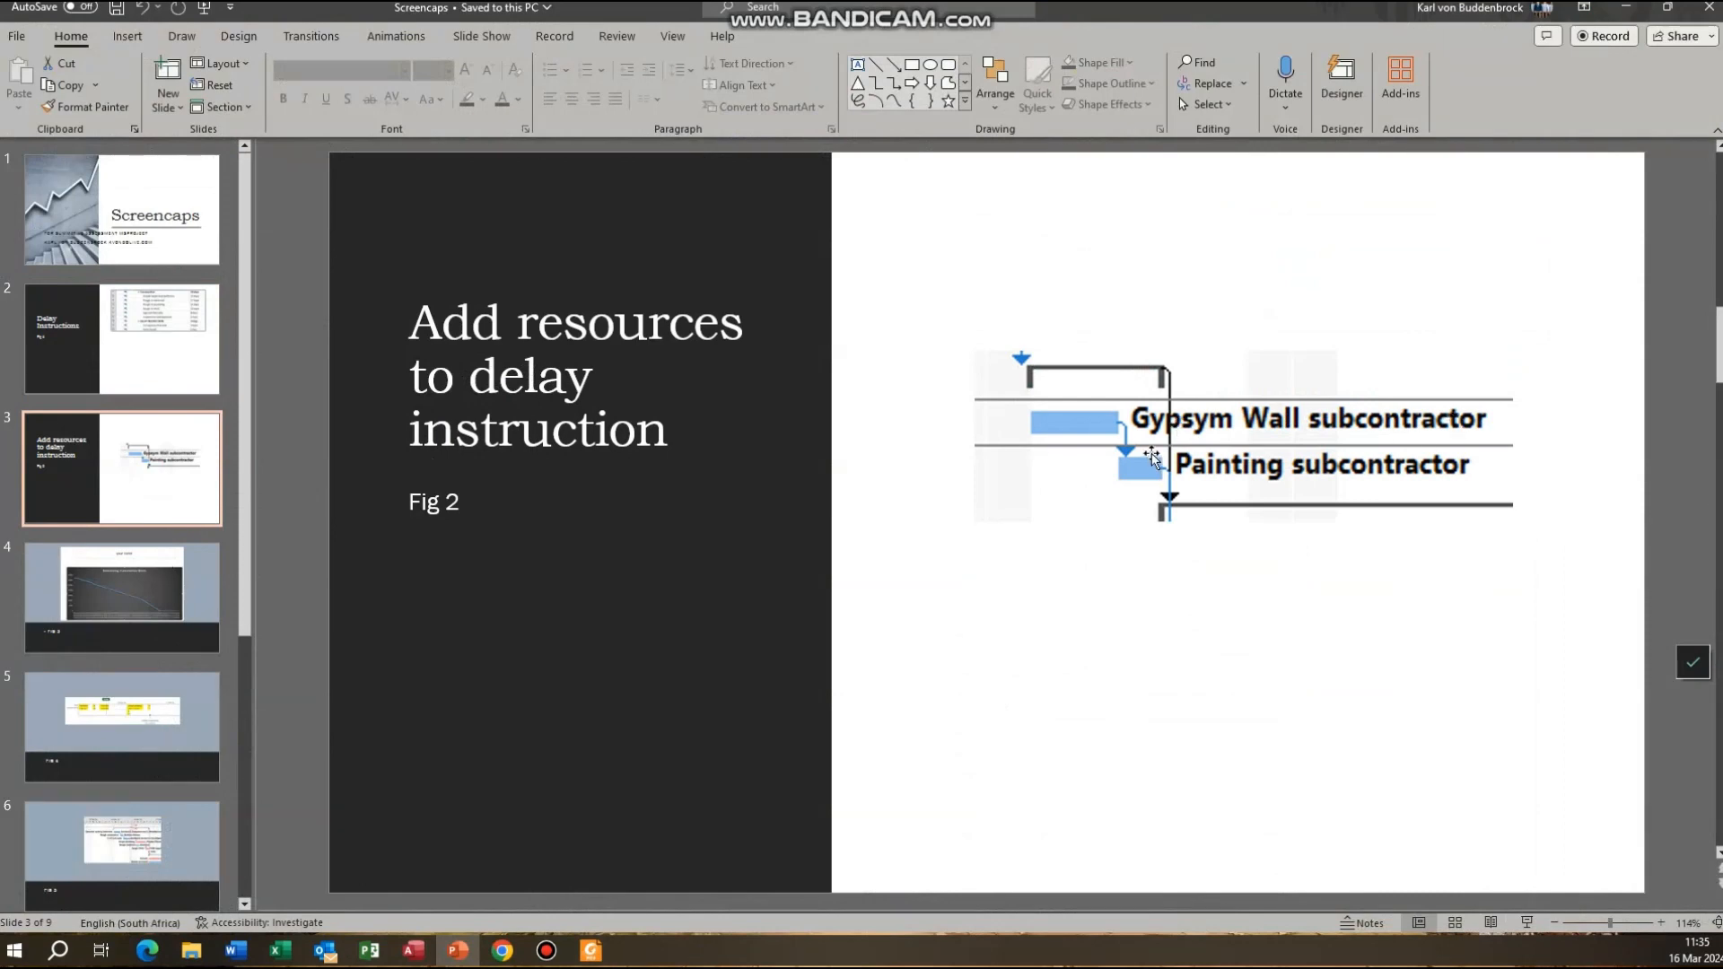
left_click(1625, 7)
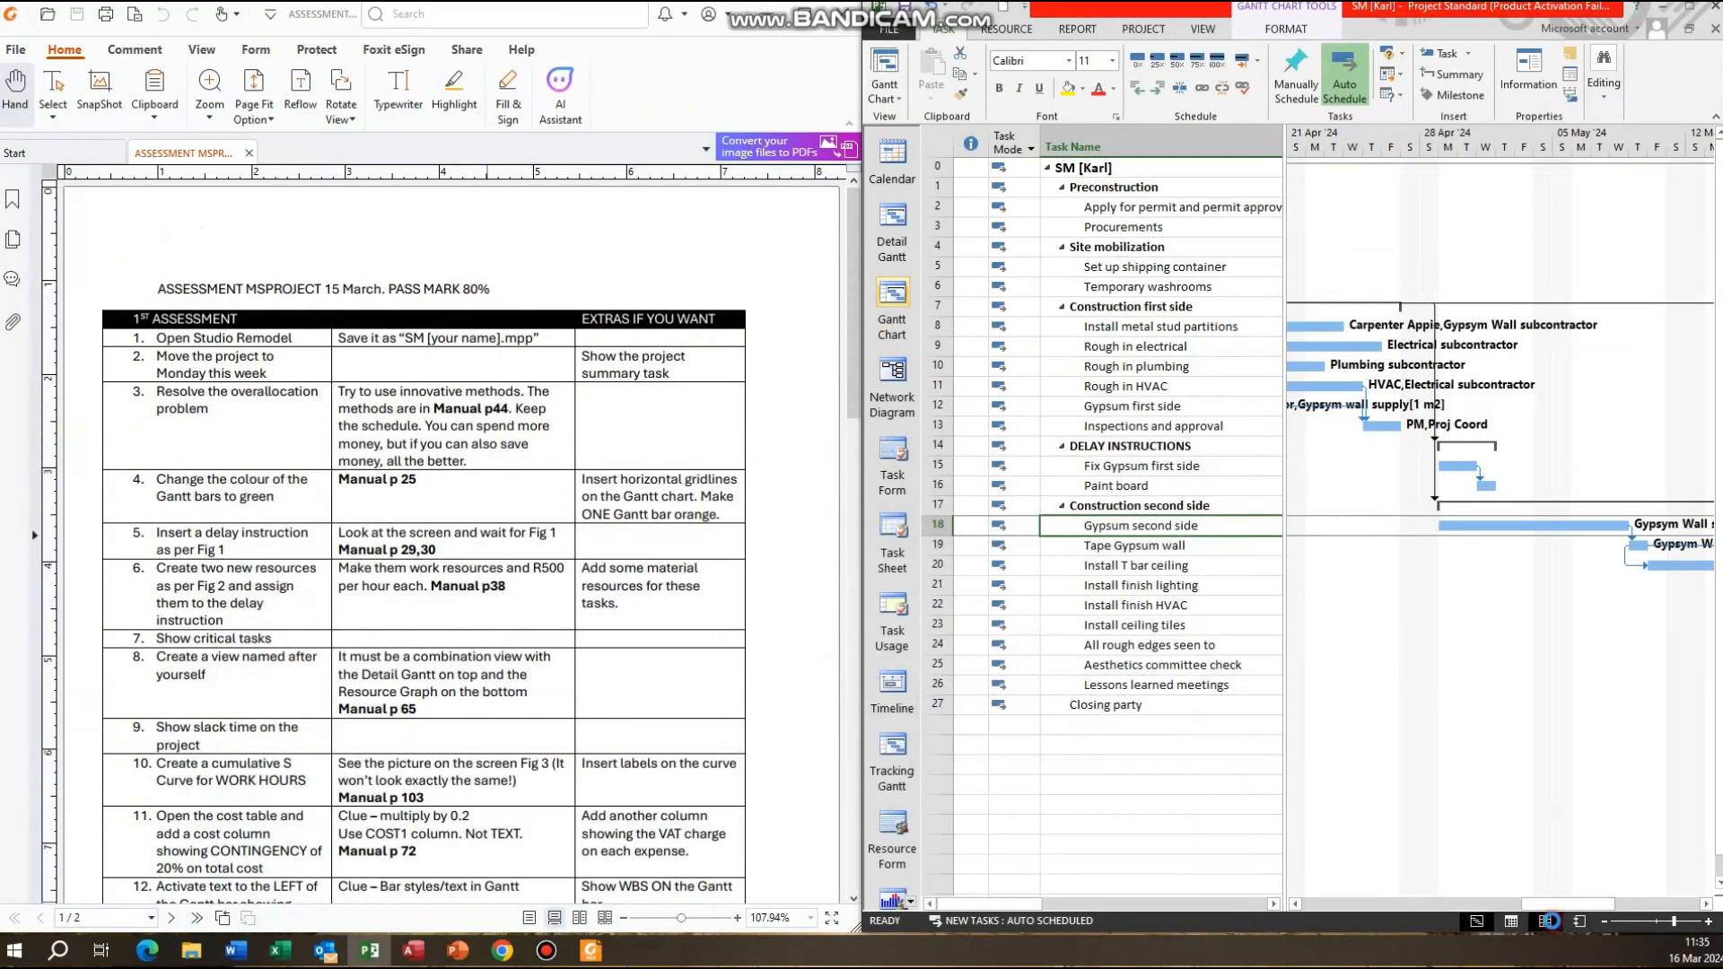
left_click(1544, 922)
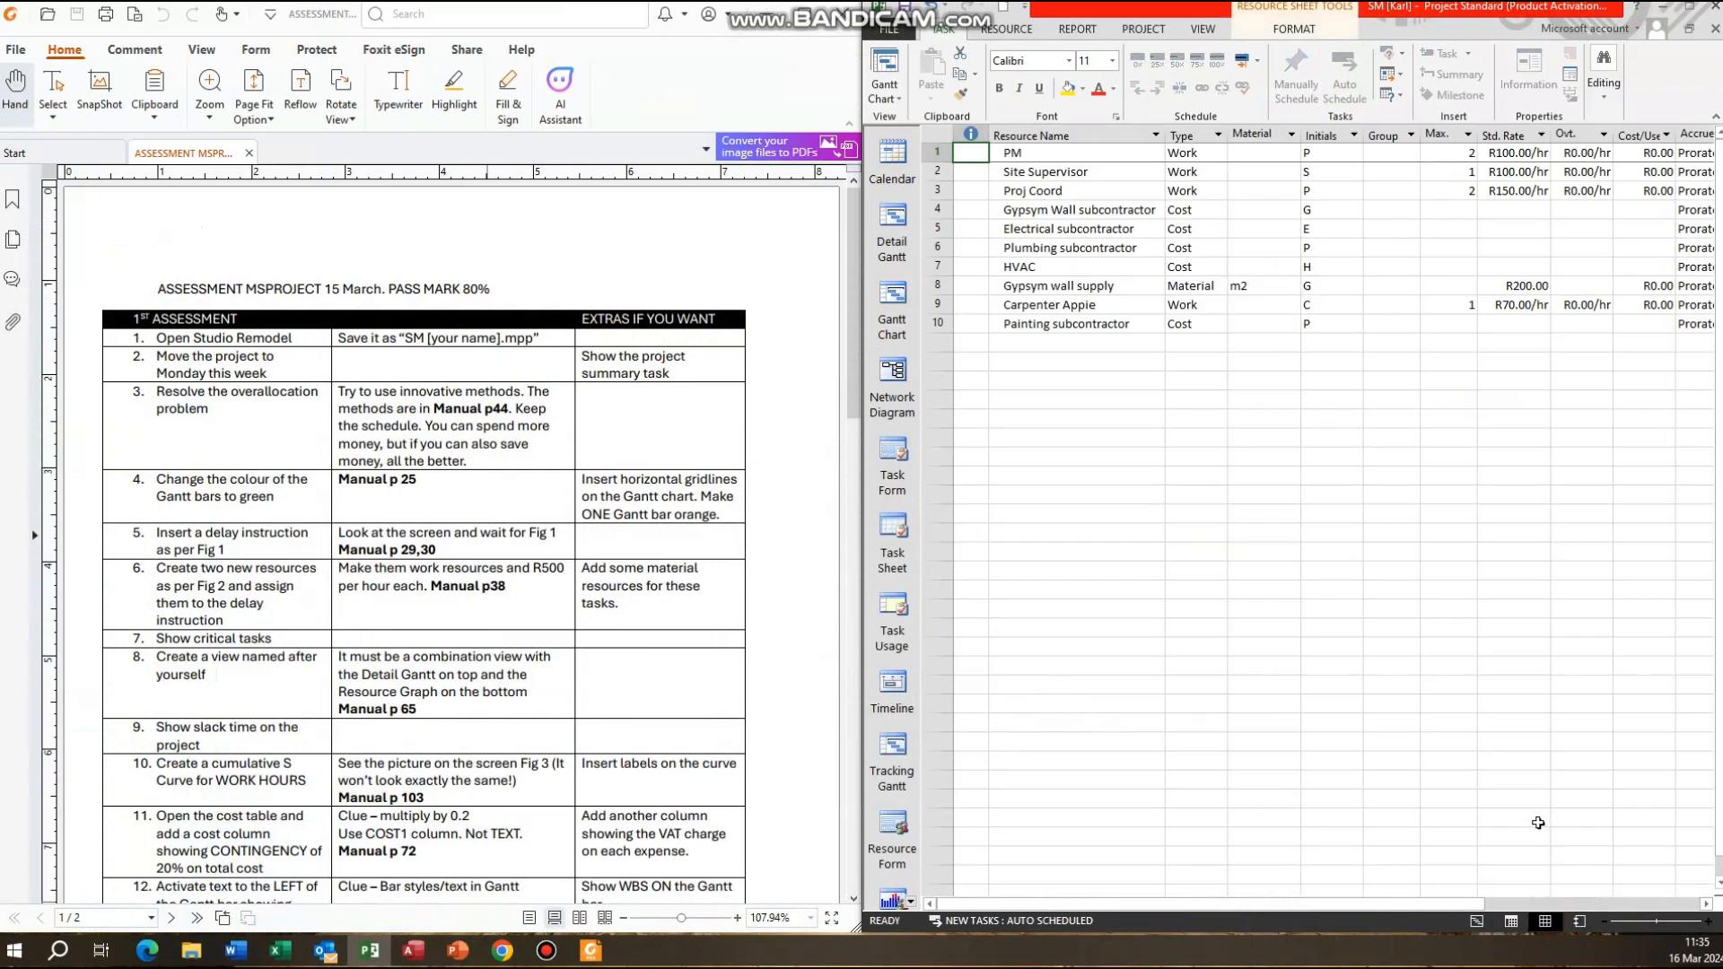
left_click(1068, 209)
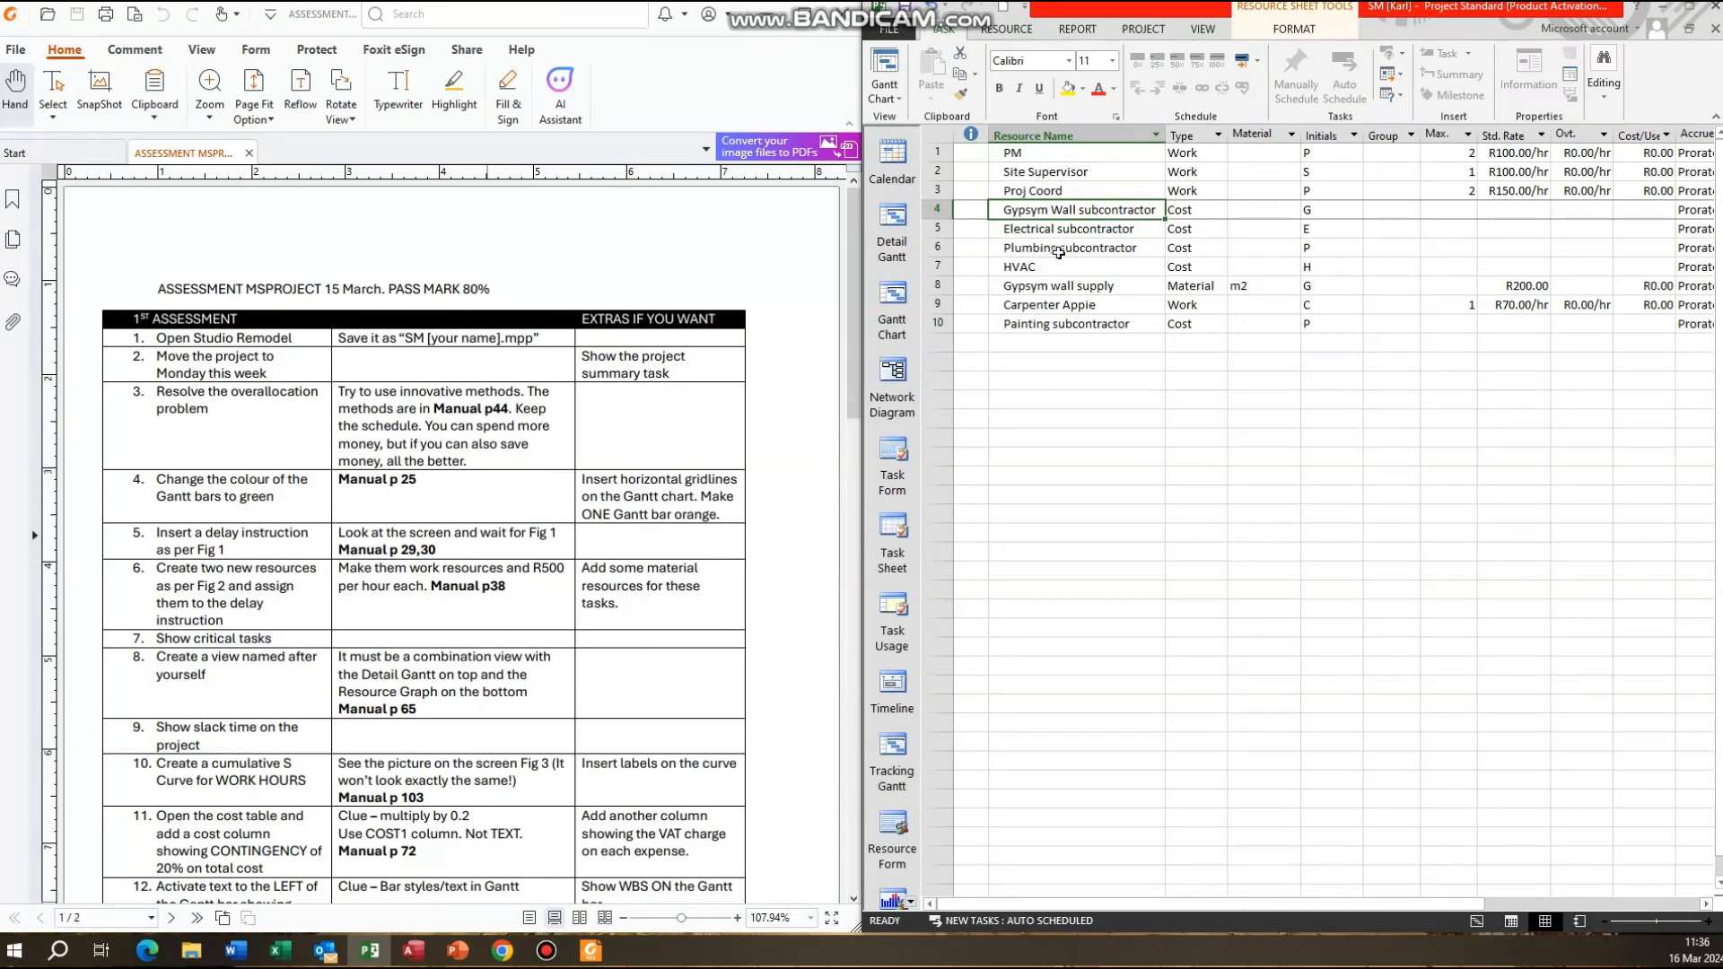
left_click(1077, 325)
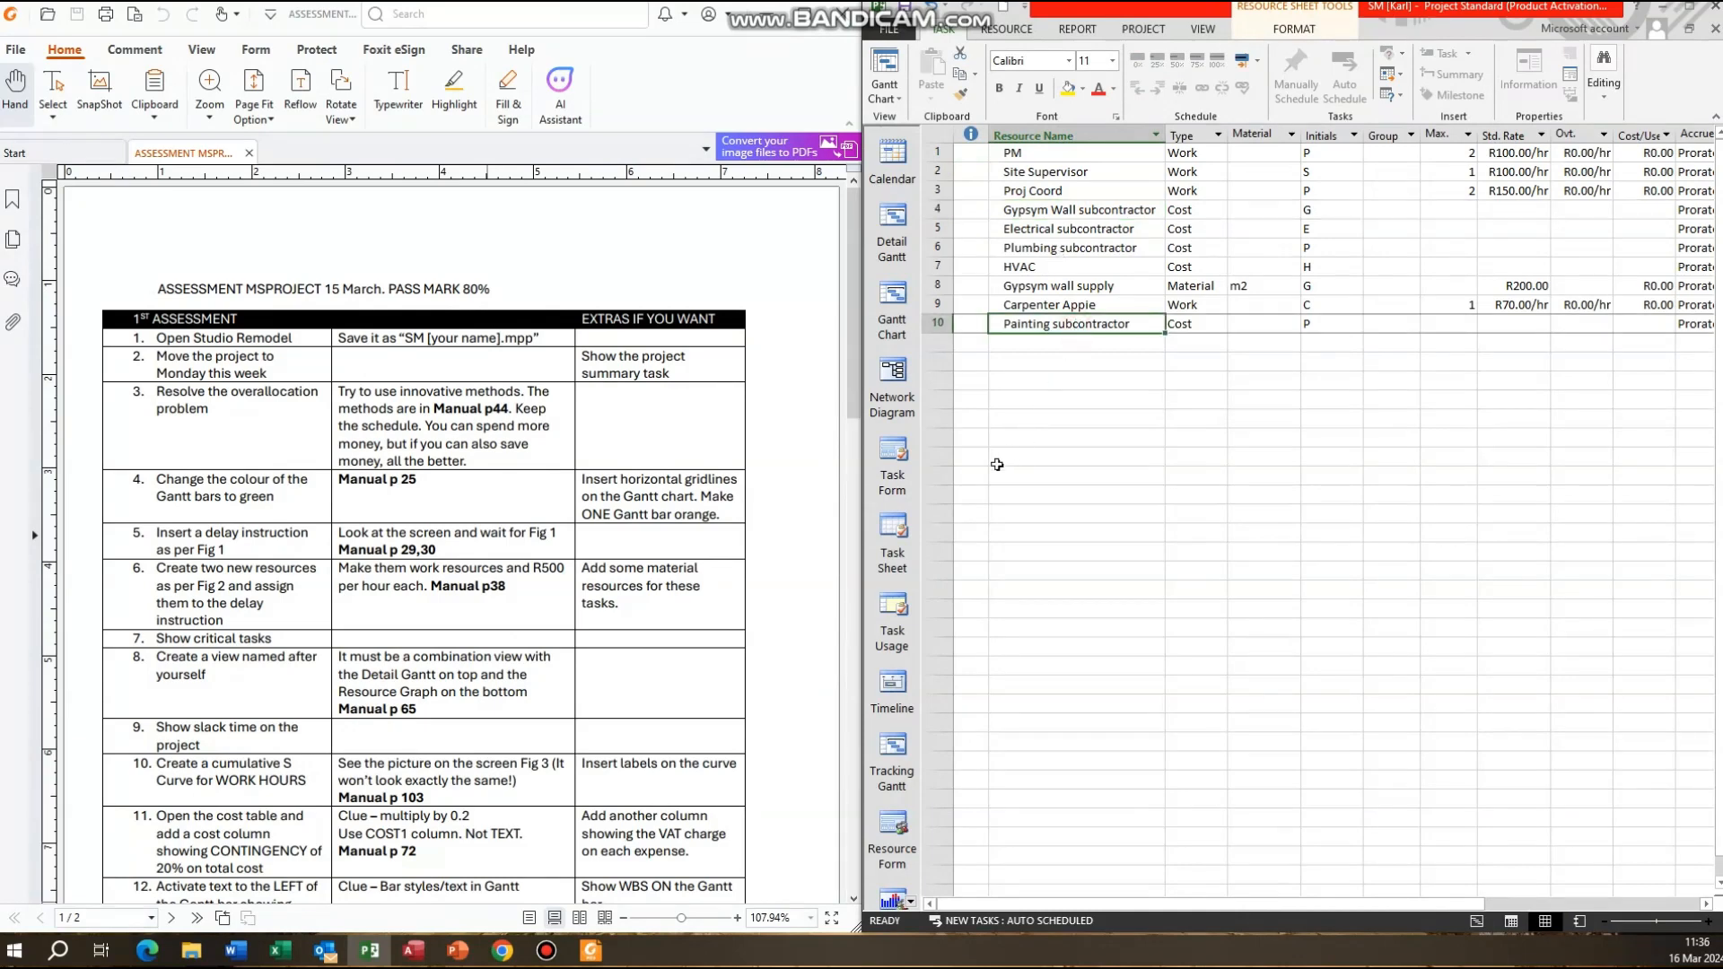
Assign the Gypsym Wall subcontractor to the Fix Gypsum first side task in the Gantt Chart view.
left_click(903, 307)
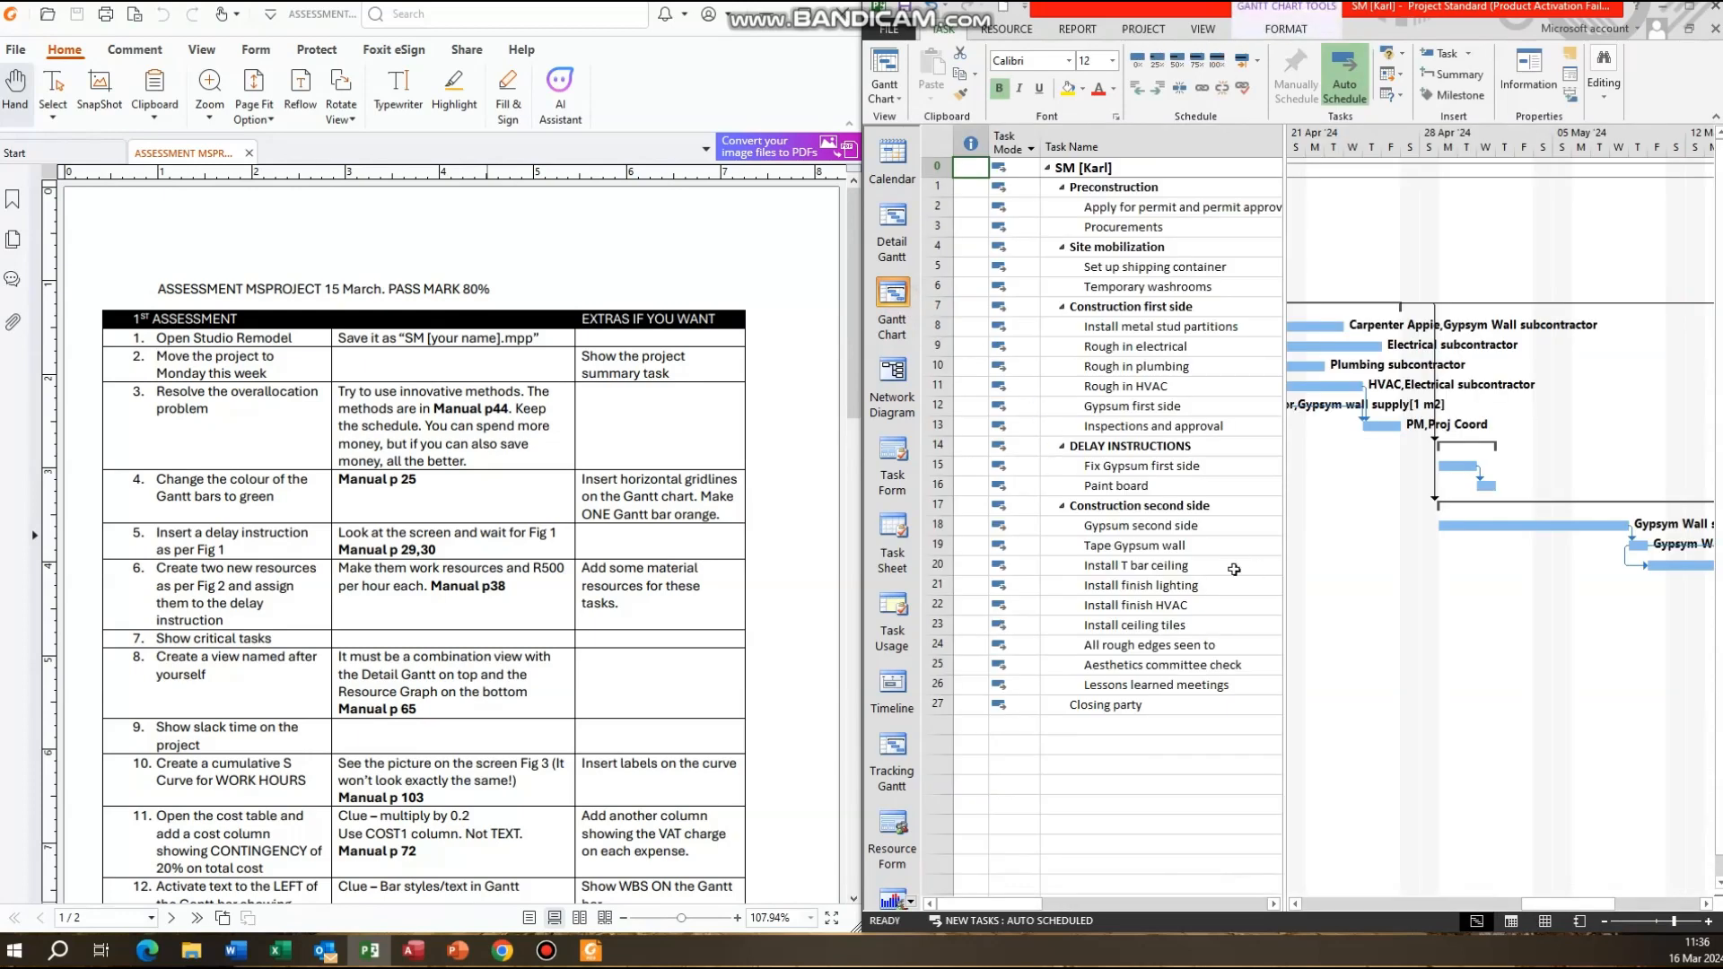
left_click(1135, 467)
left_click(1005, 29)
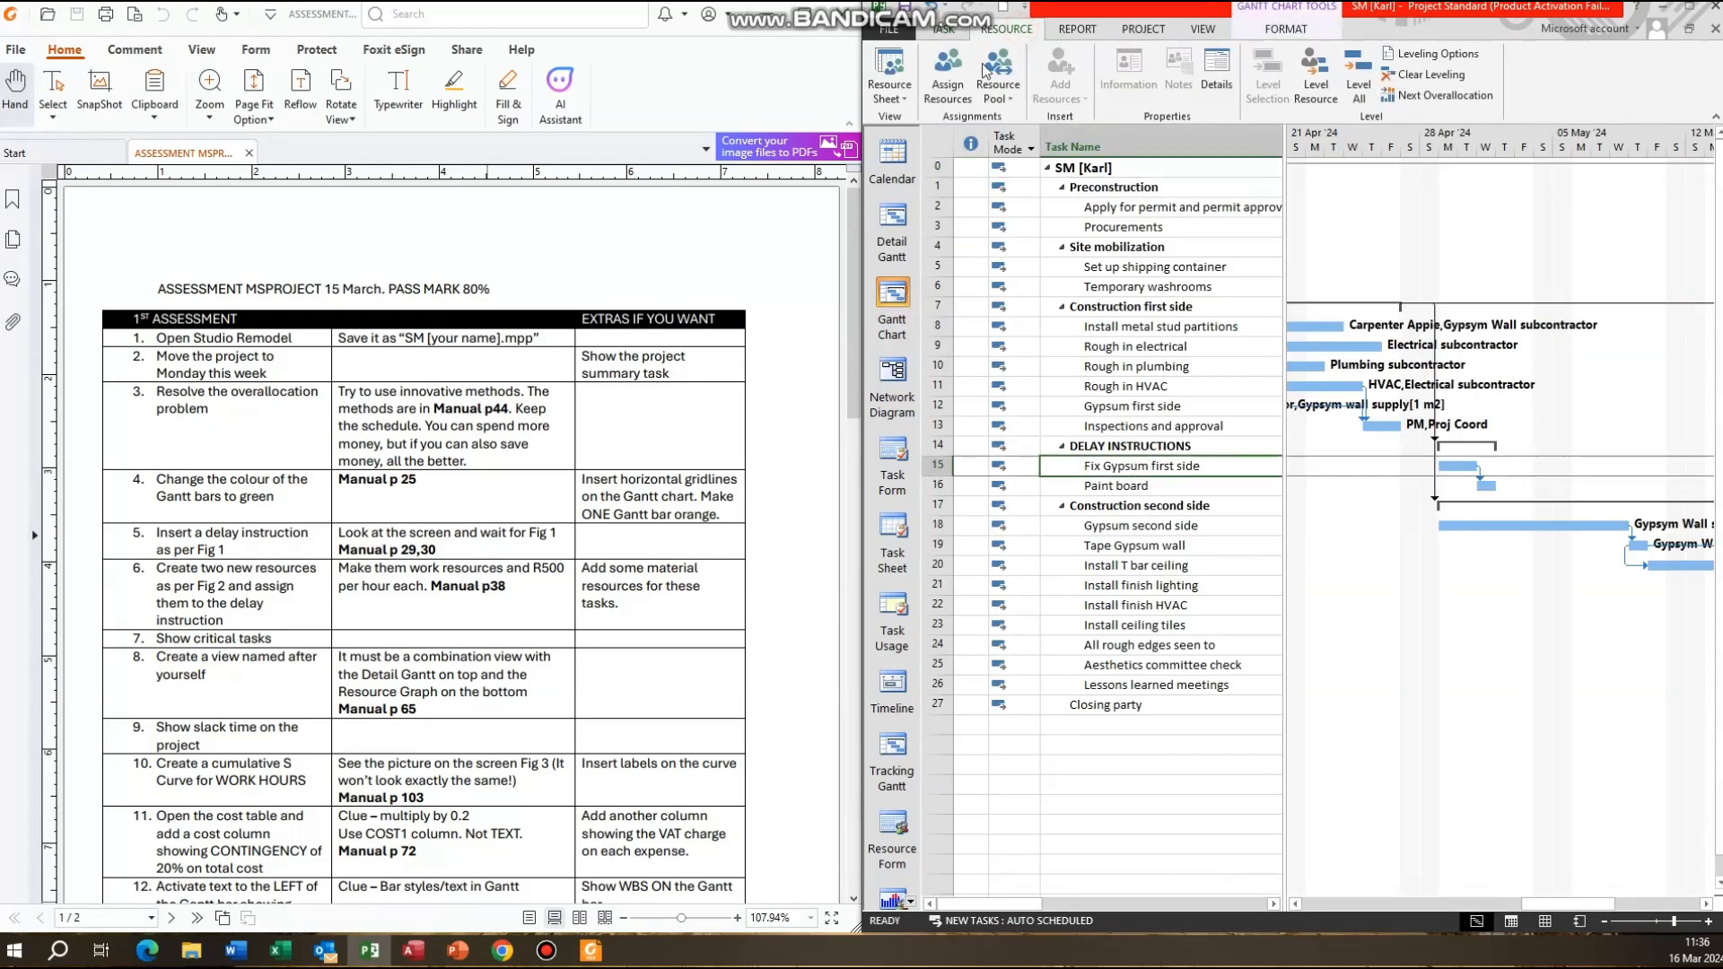
left_click(947, 81)
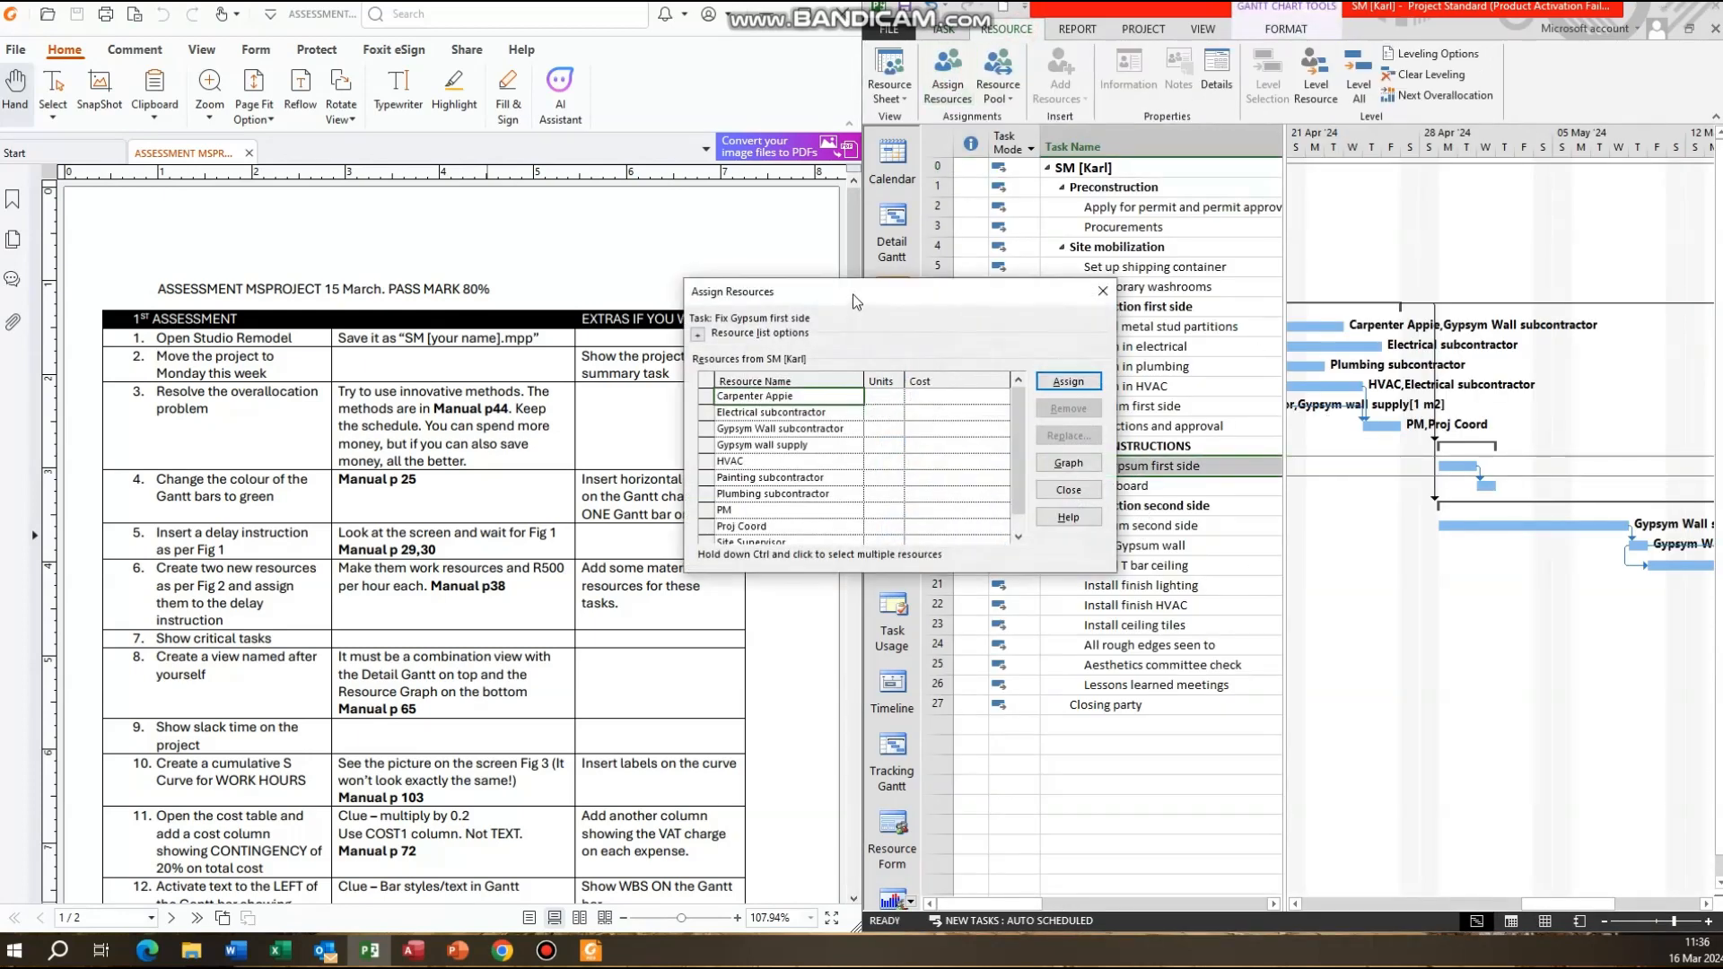
left_click_drag(852, 293, 1273, 533)
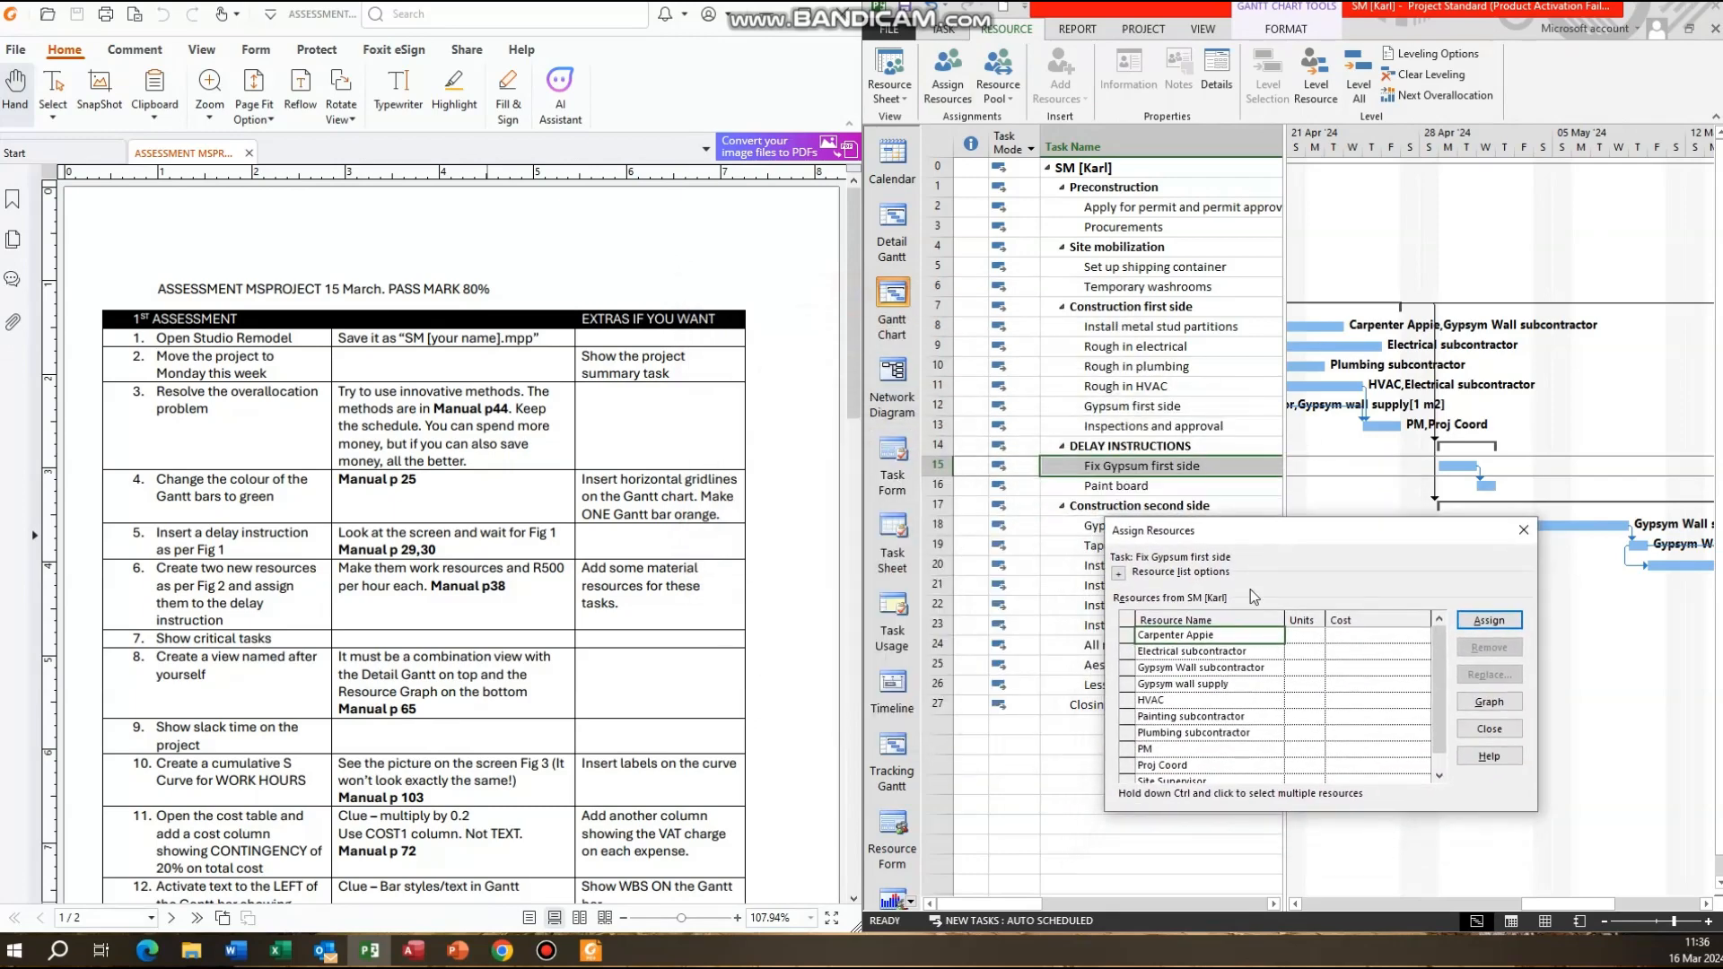
left_click(1212, 669)
left_click(1490, 620)
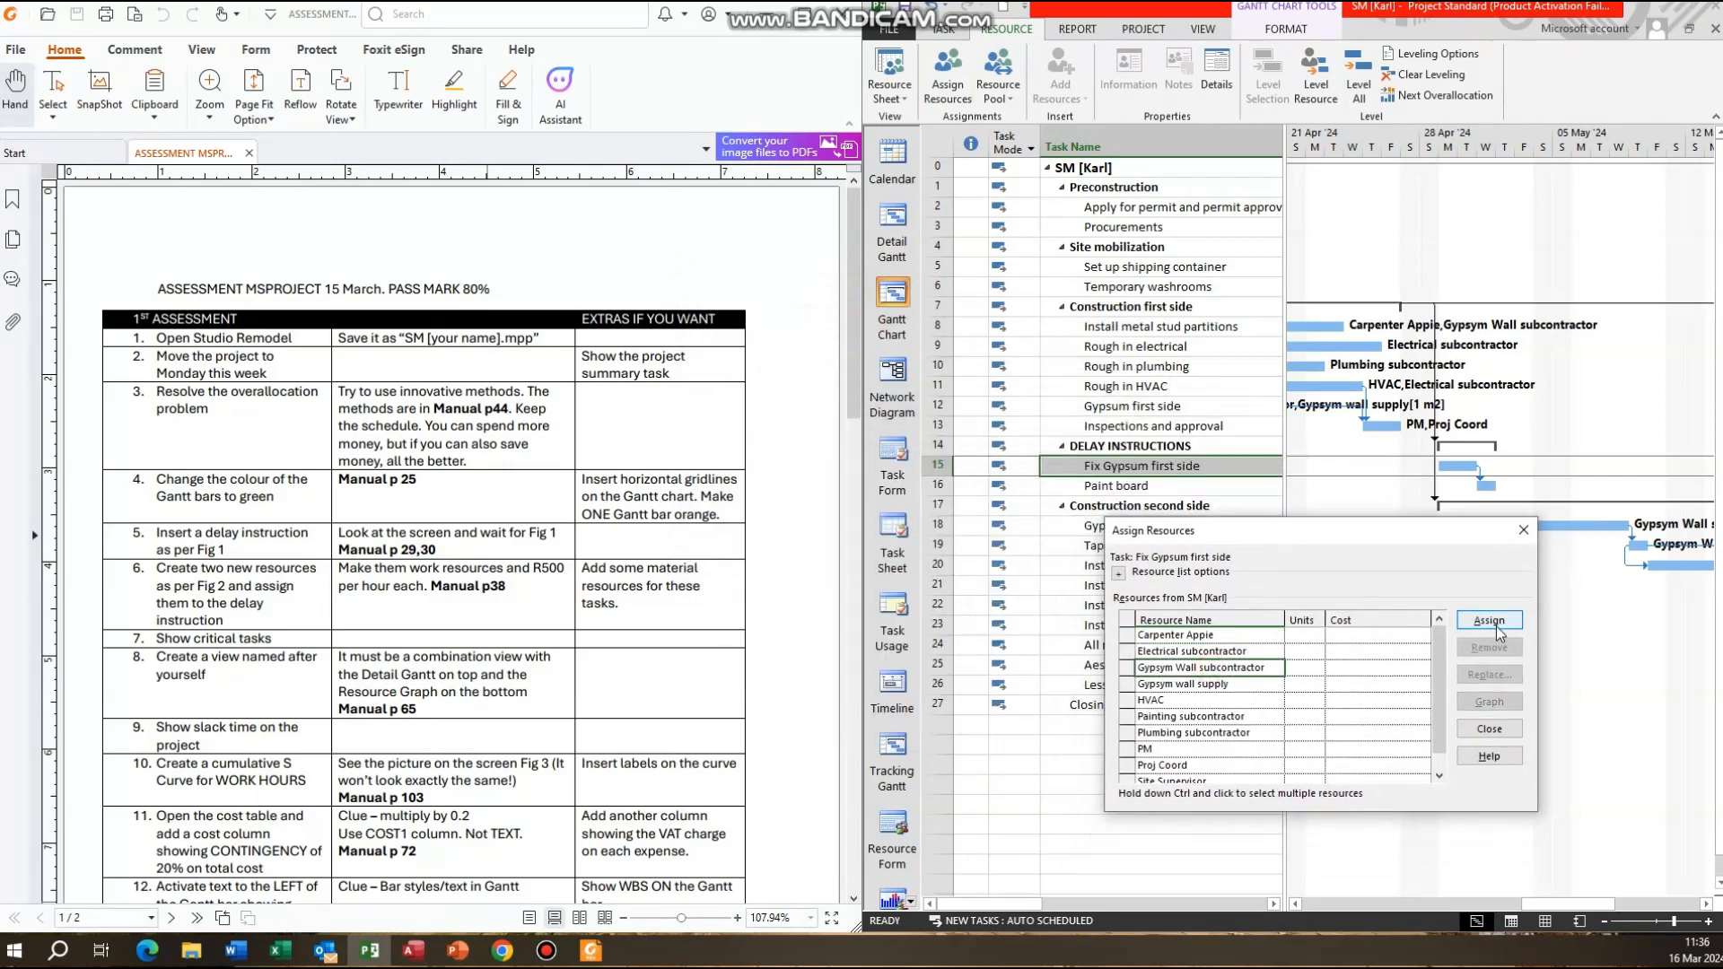
Assign the Painting subcontractor to the Paint board task and close the resource assignment dialog.
left_click(1113, 490)
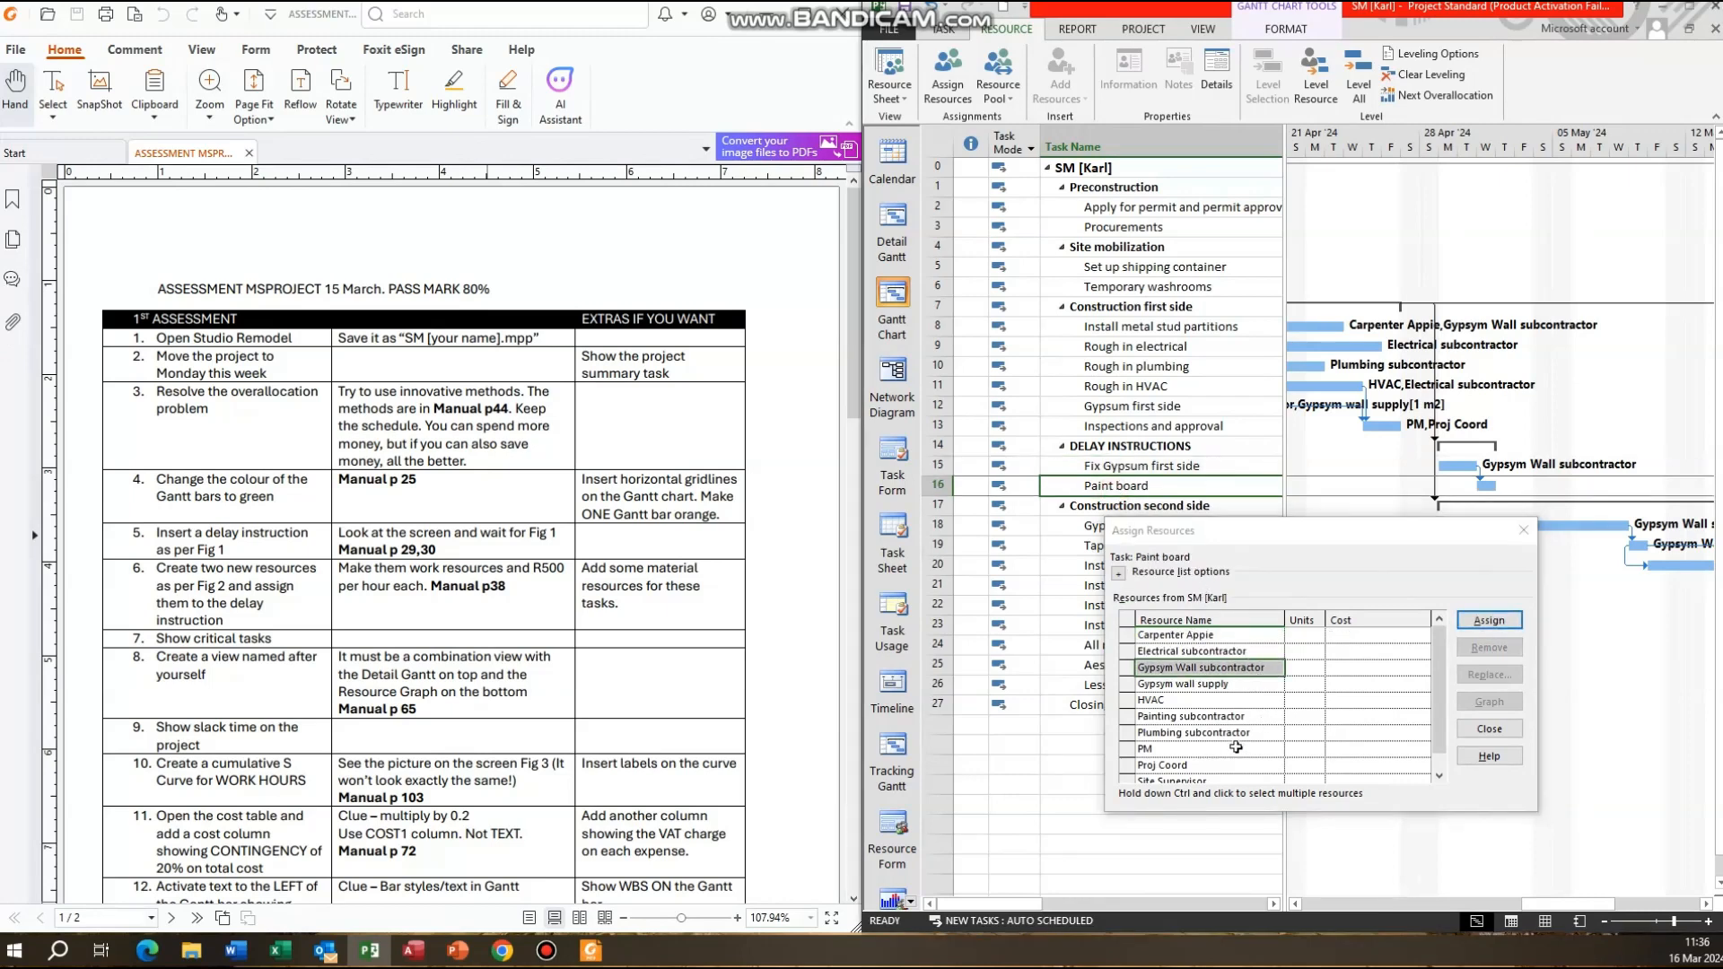
left_click(1191, 734)
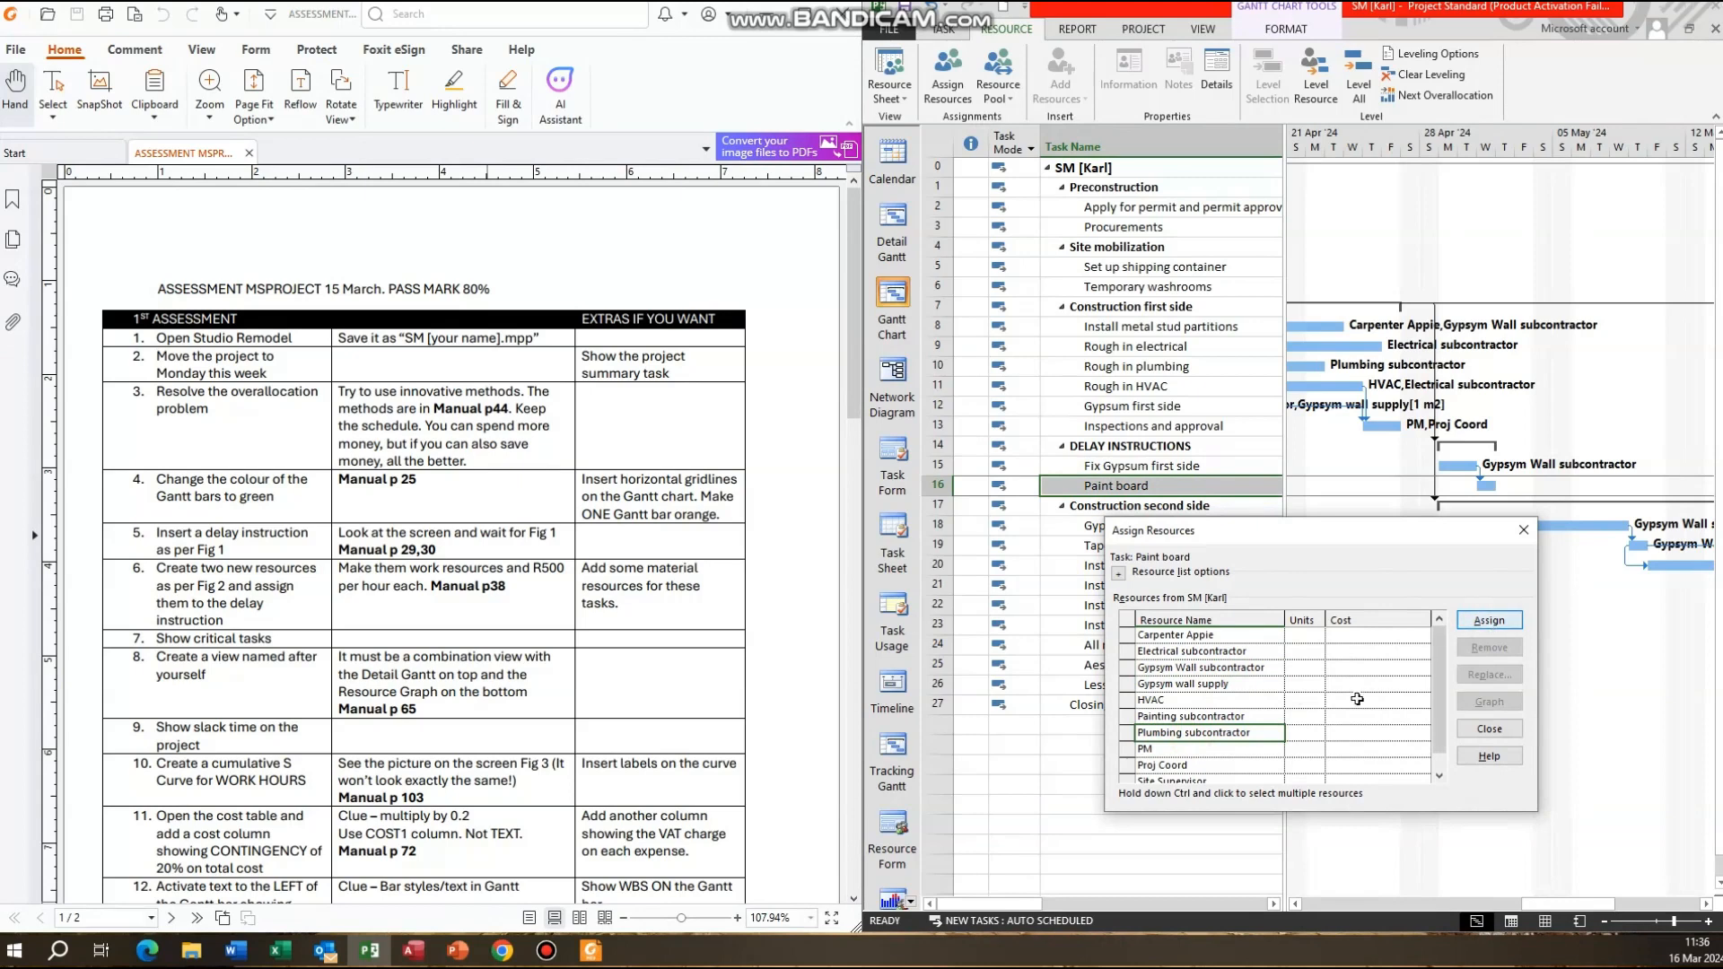
left_click(1194, 716)
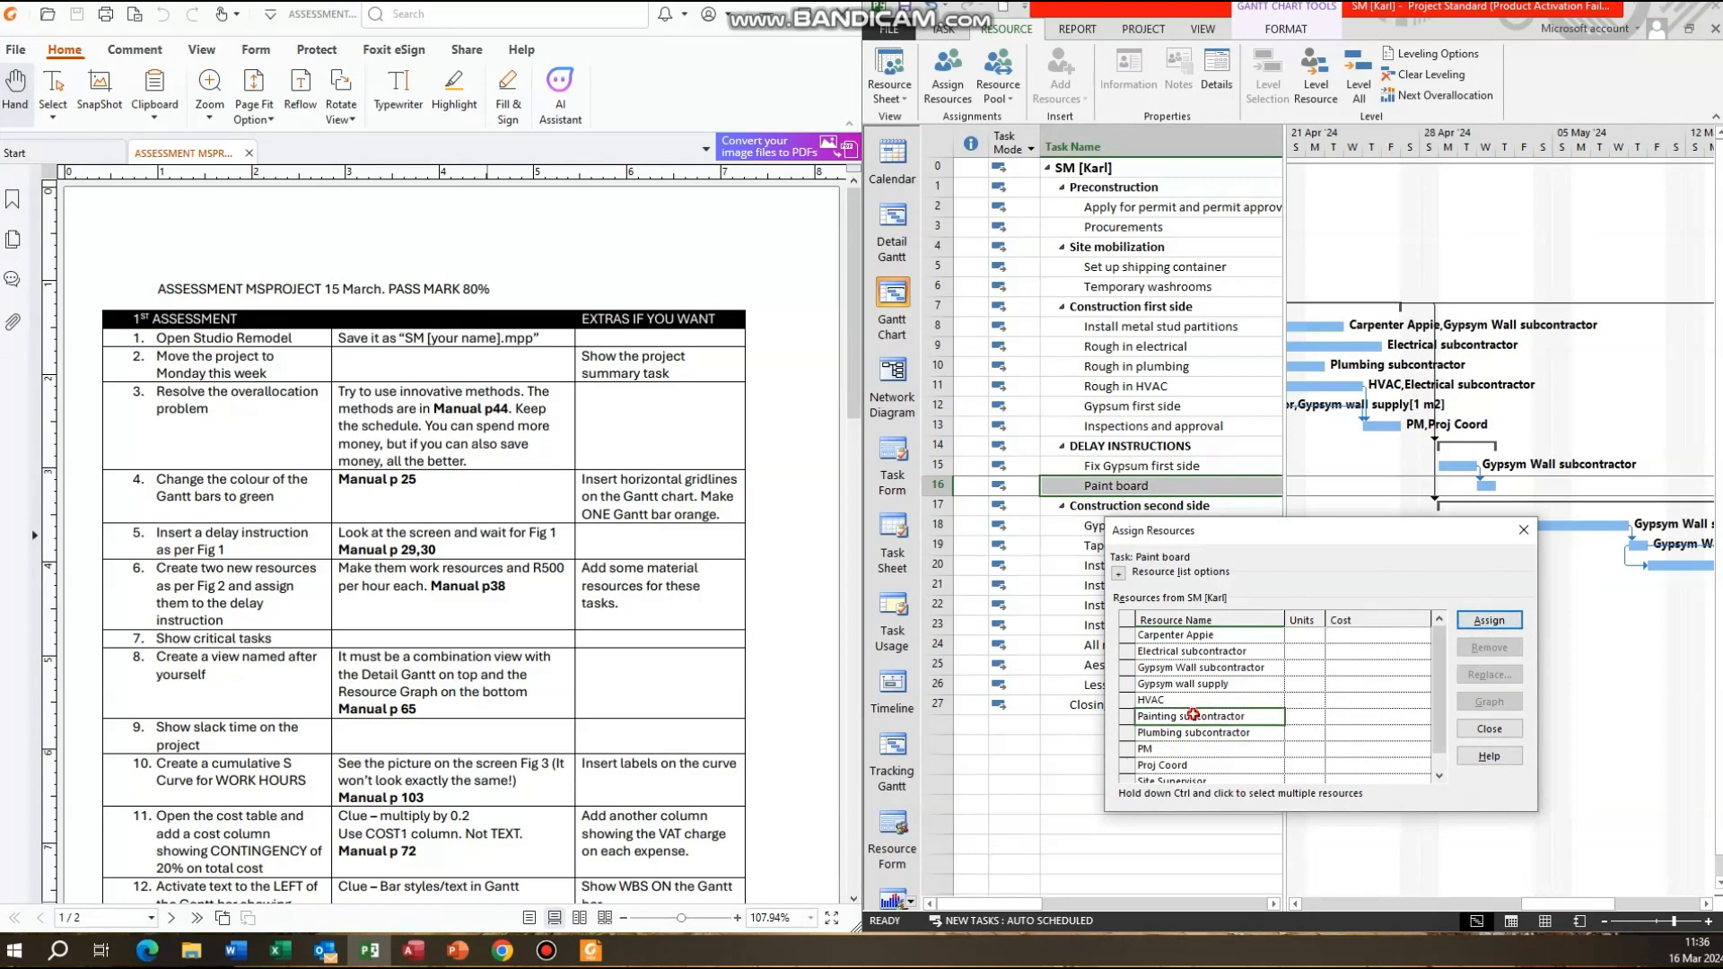
left_click(1490, 622)
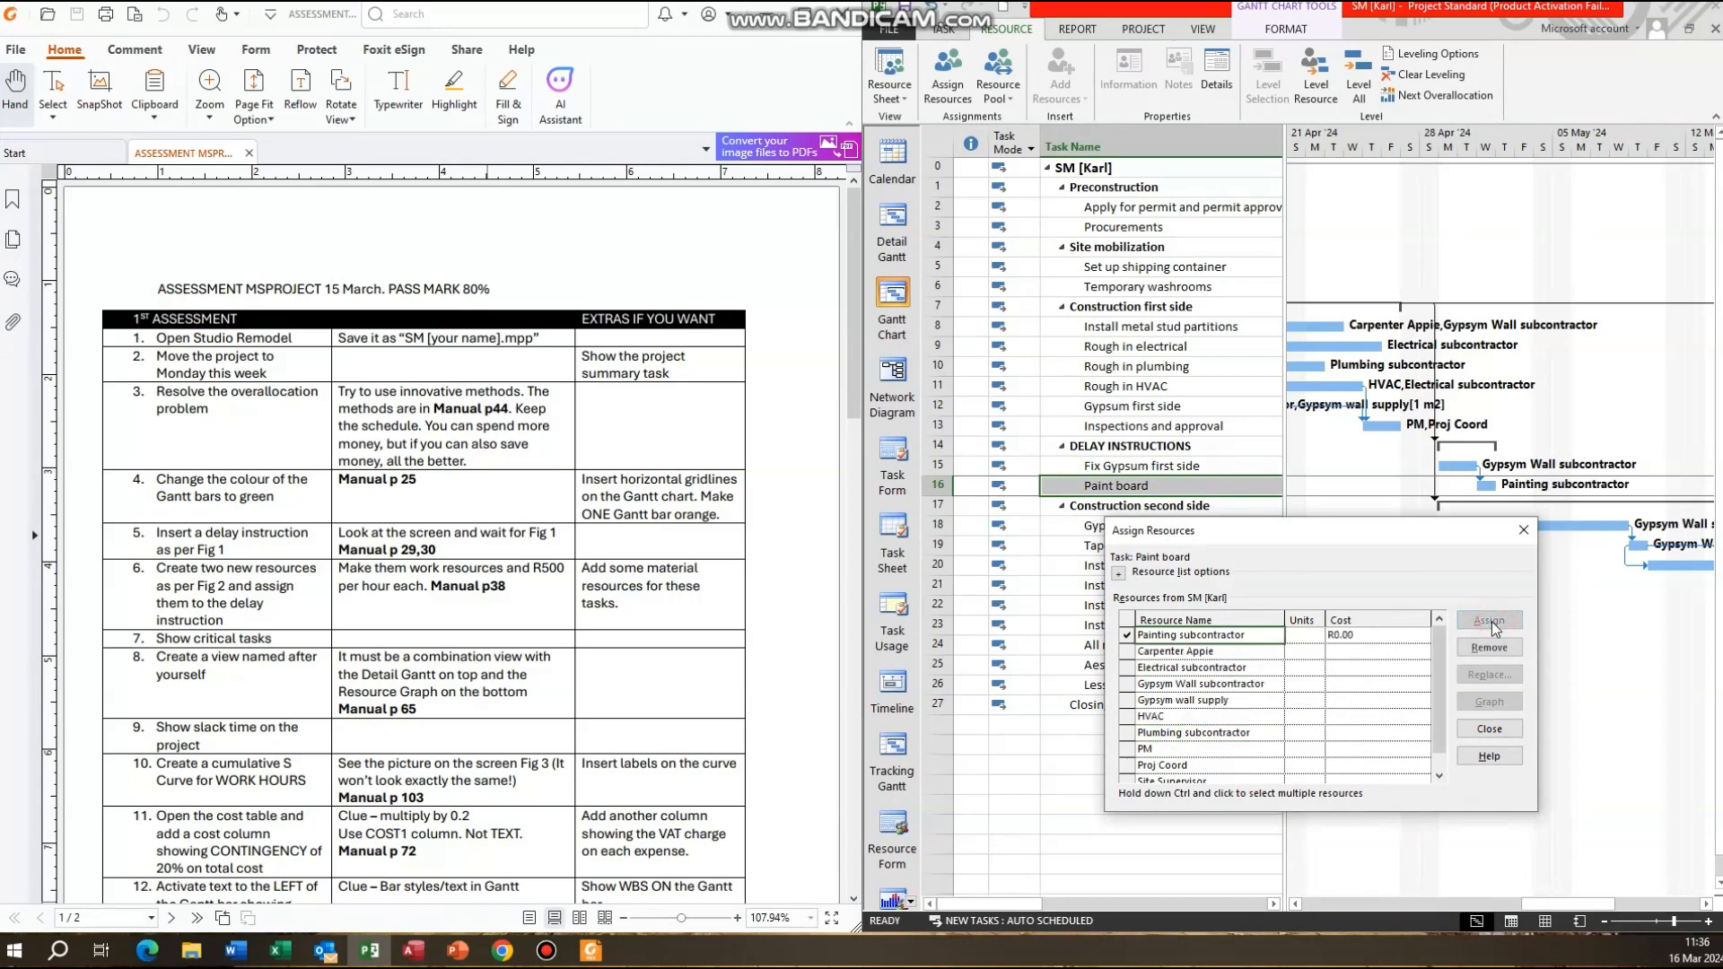
left_click(1522, 526)
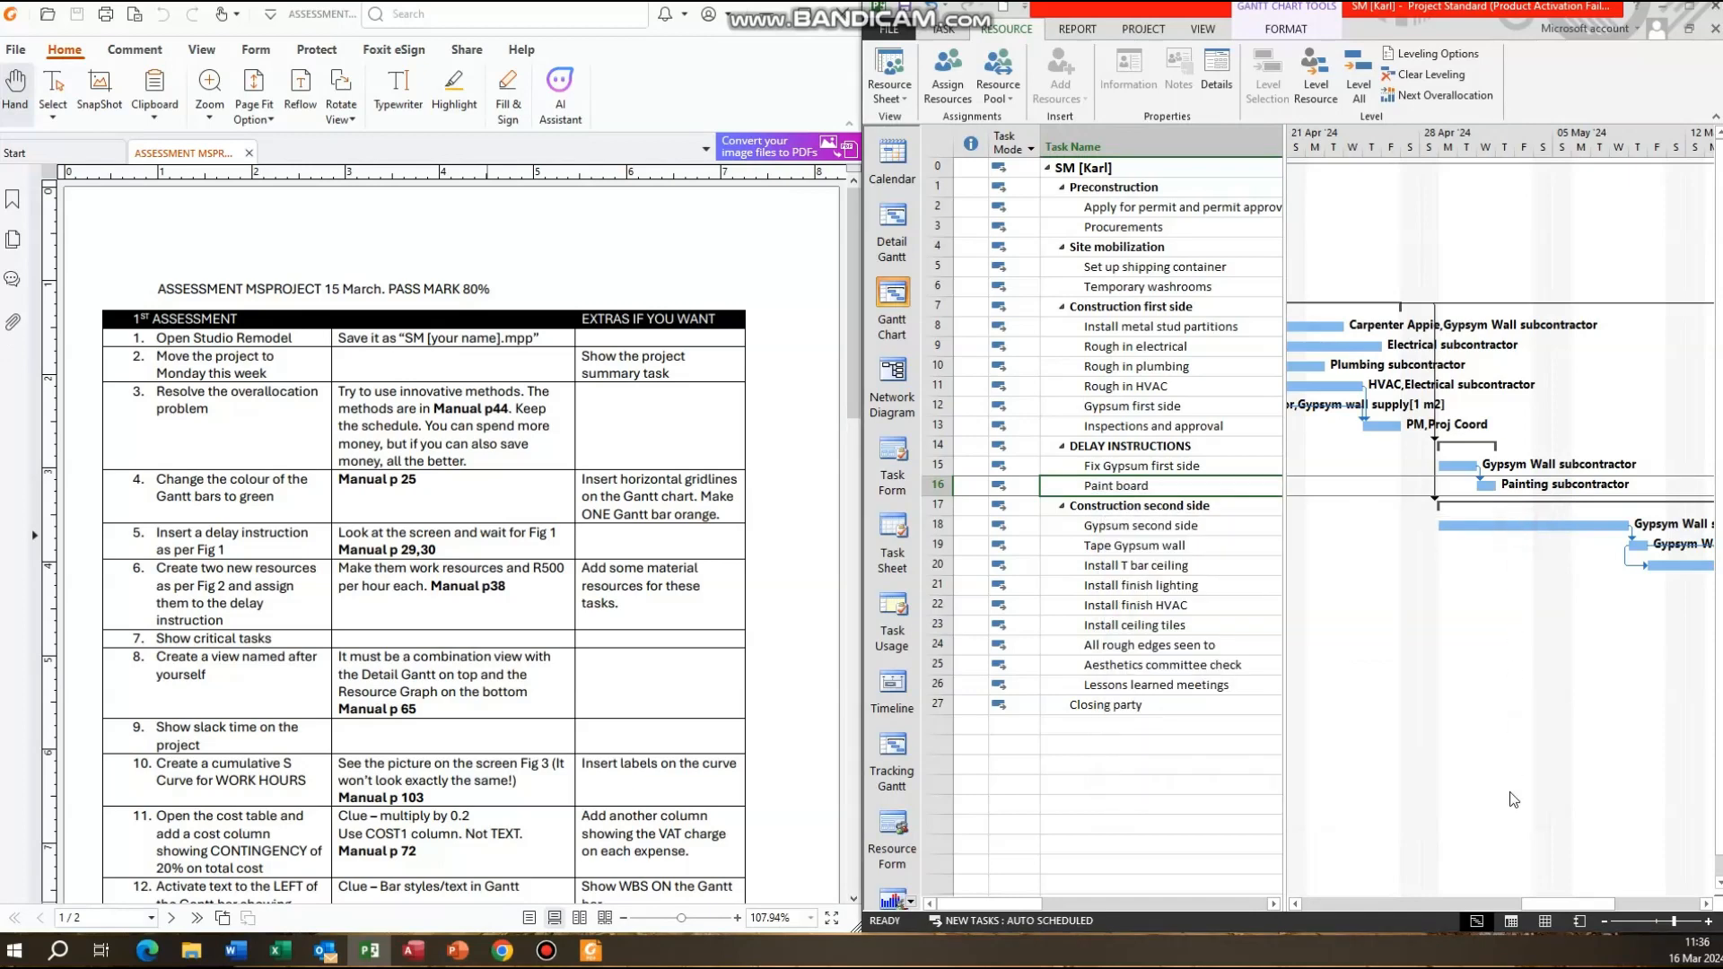
Change the Gypsym Wall subcontractor's type to Work in the Resource Sheet, accepting the effect on its existing assignments.
left_click(1571, 921)
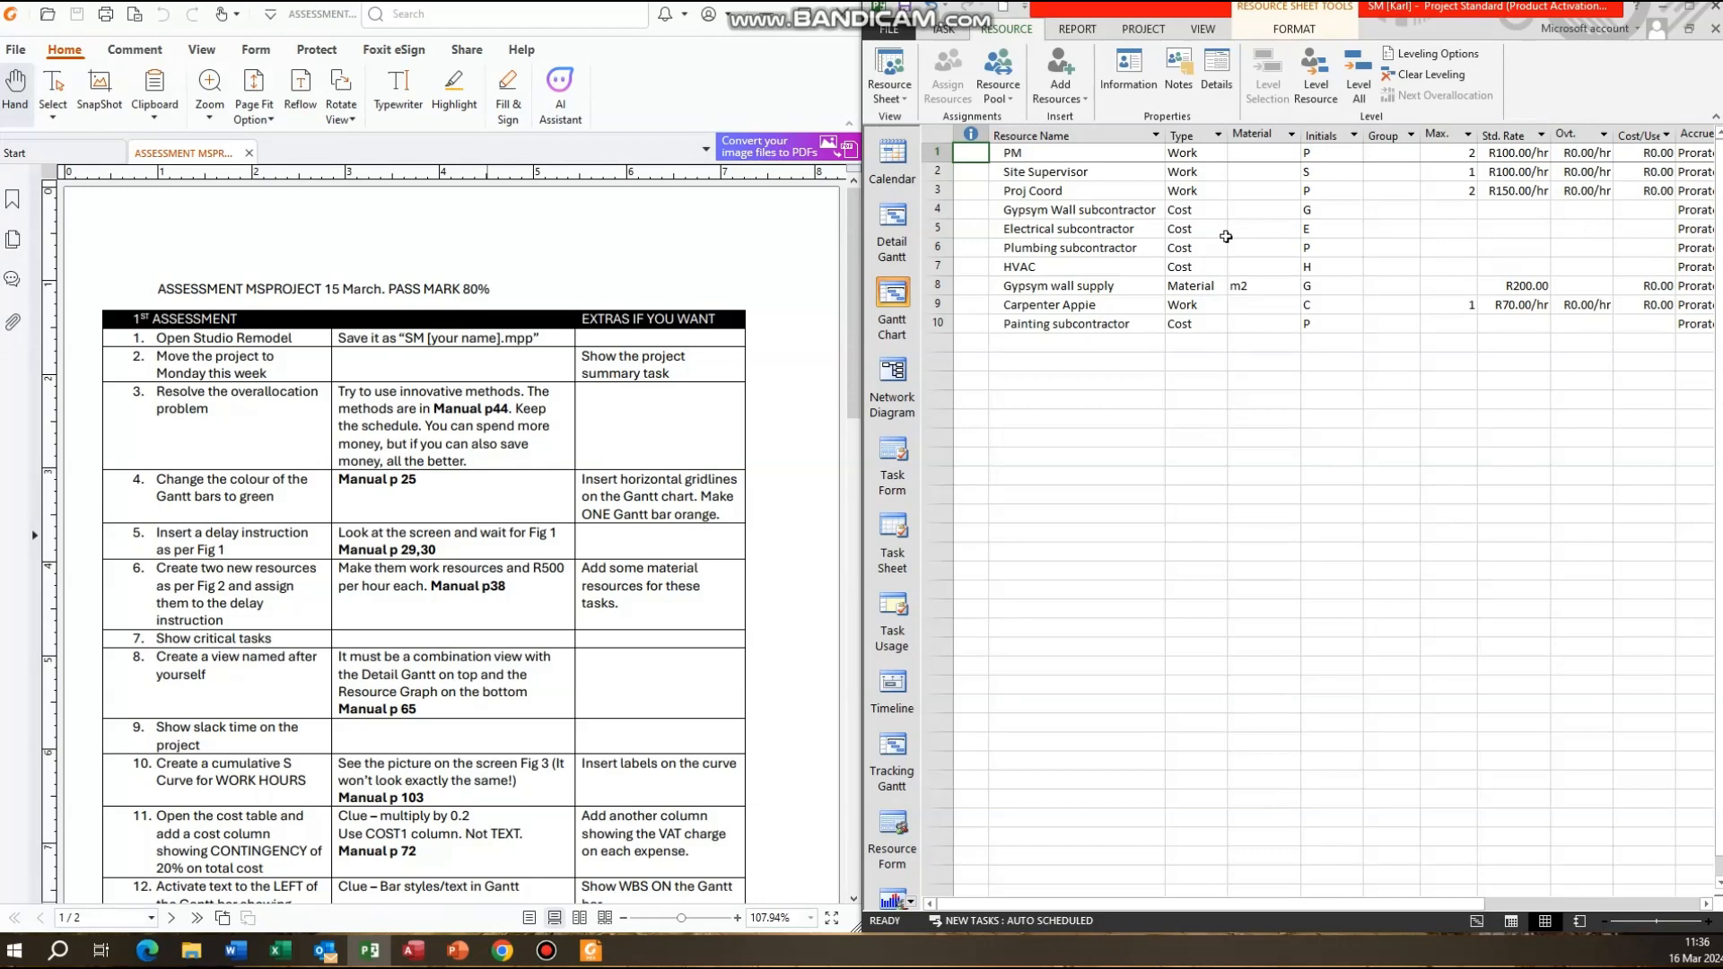
left_click(1181, 208)
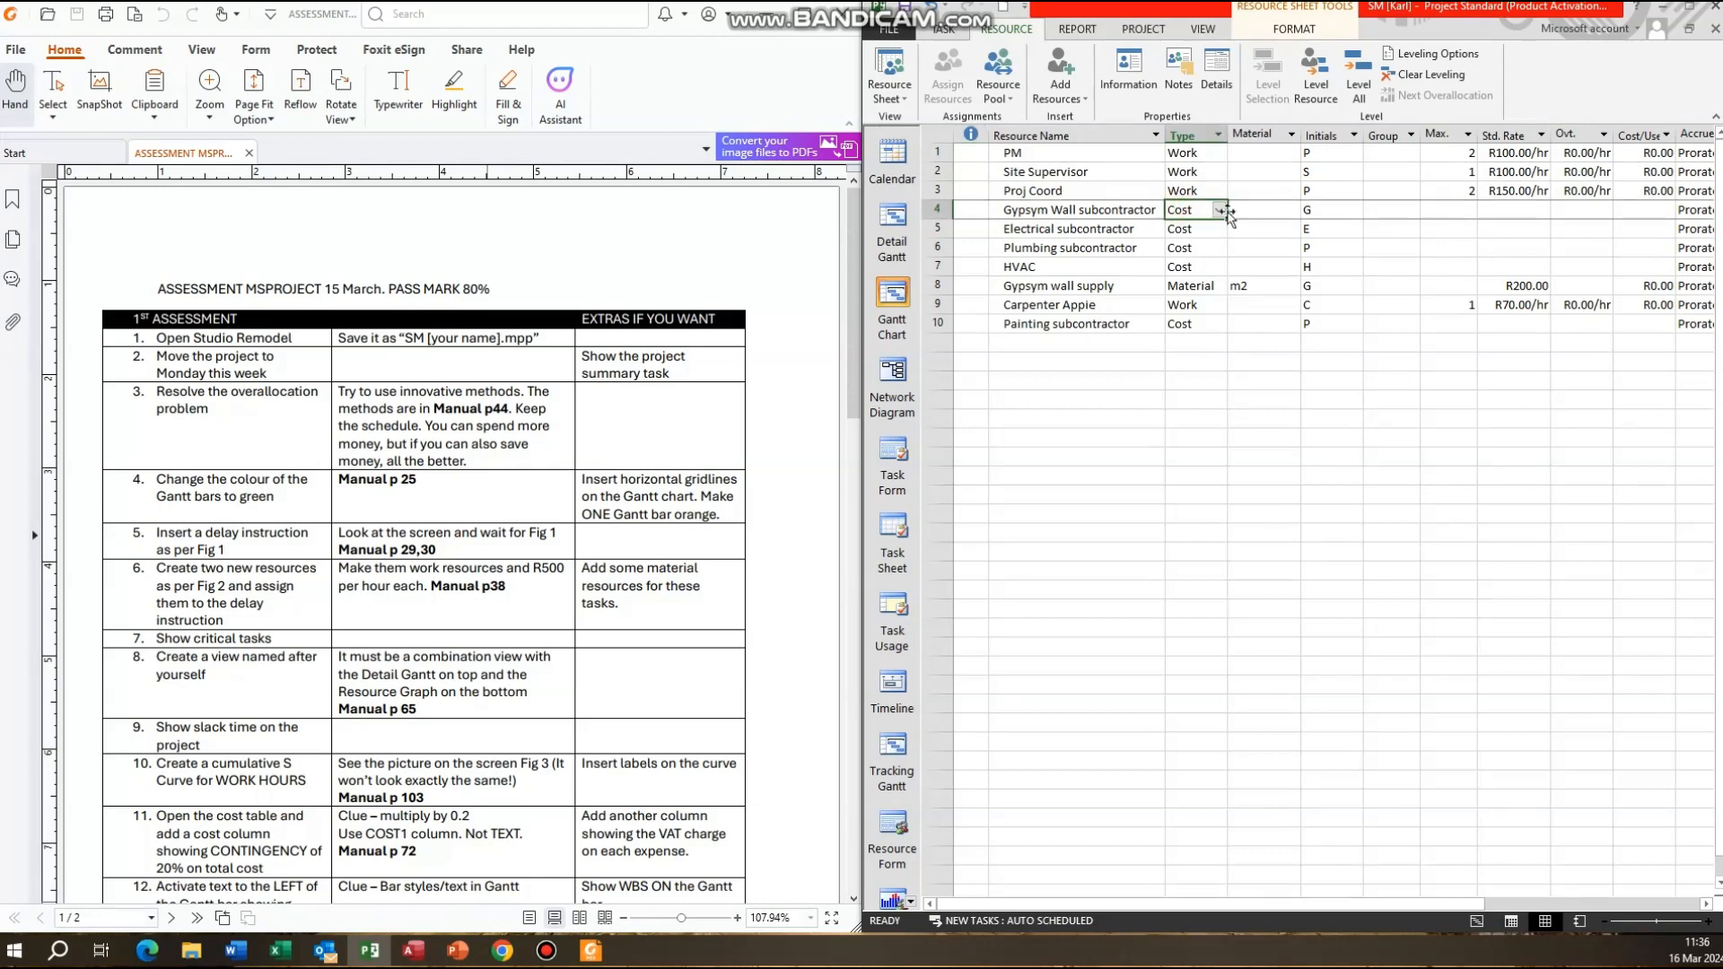
left_click(1222, 211)
left_click(1186, 227)
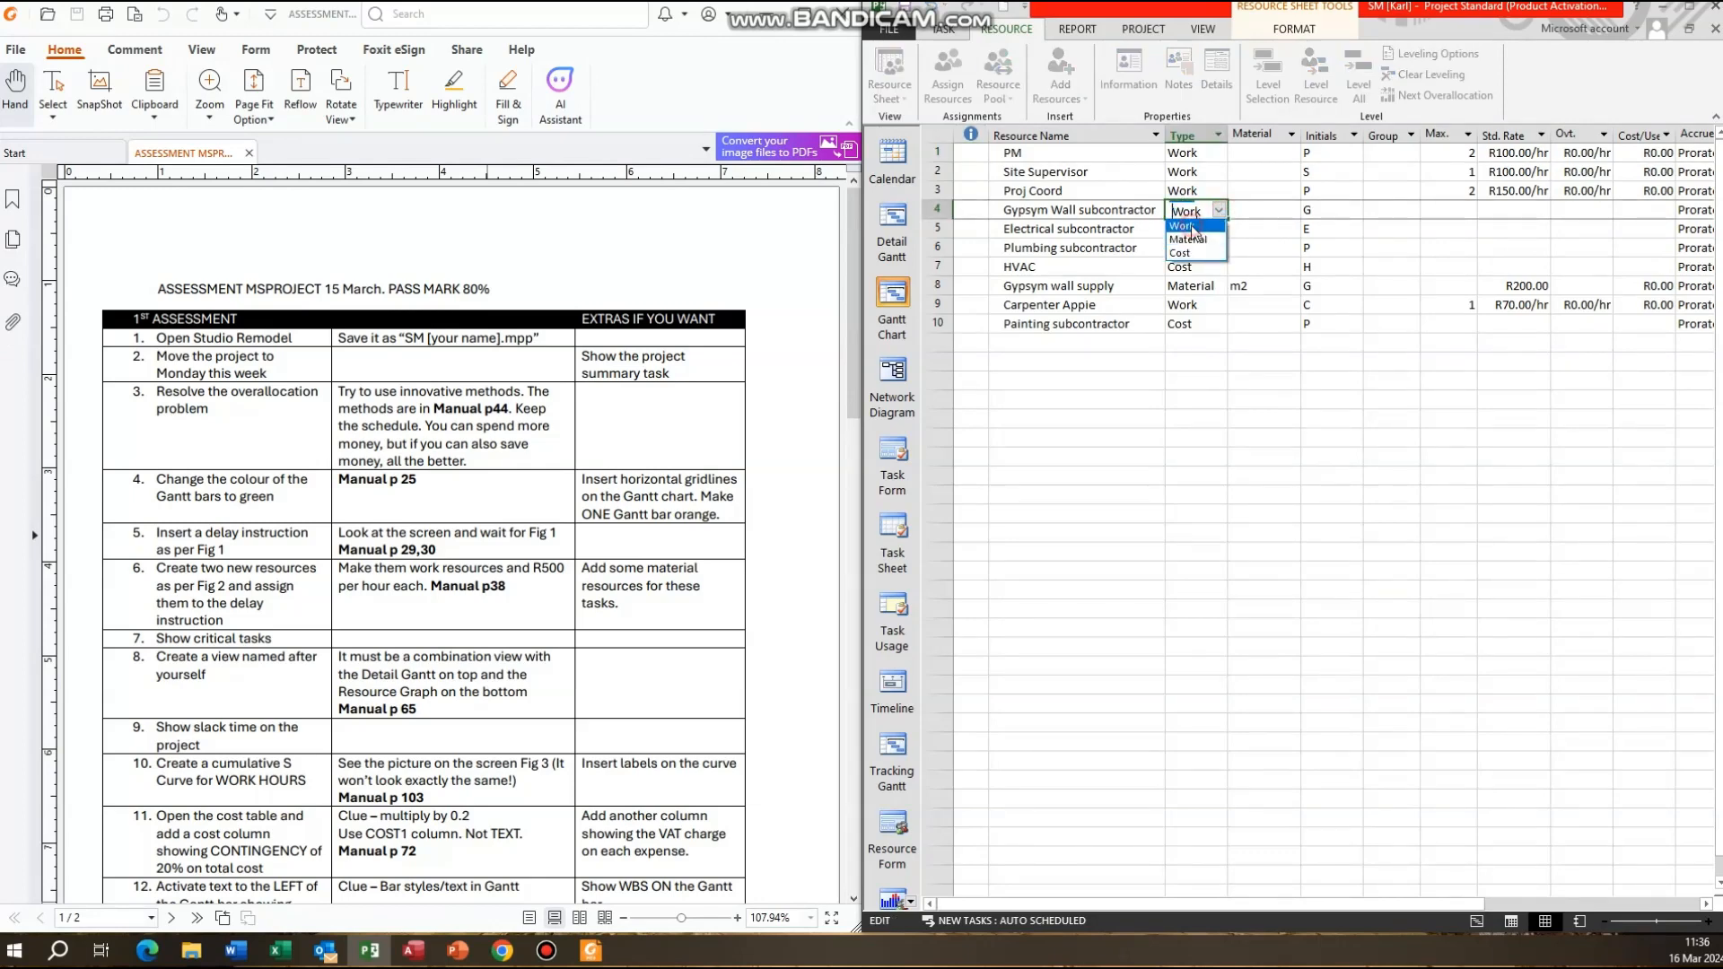
left_click(831, 542)
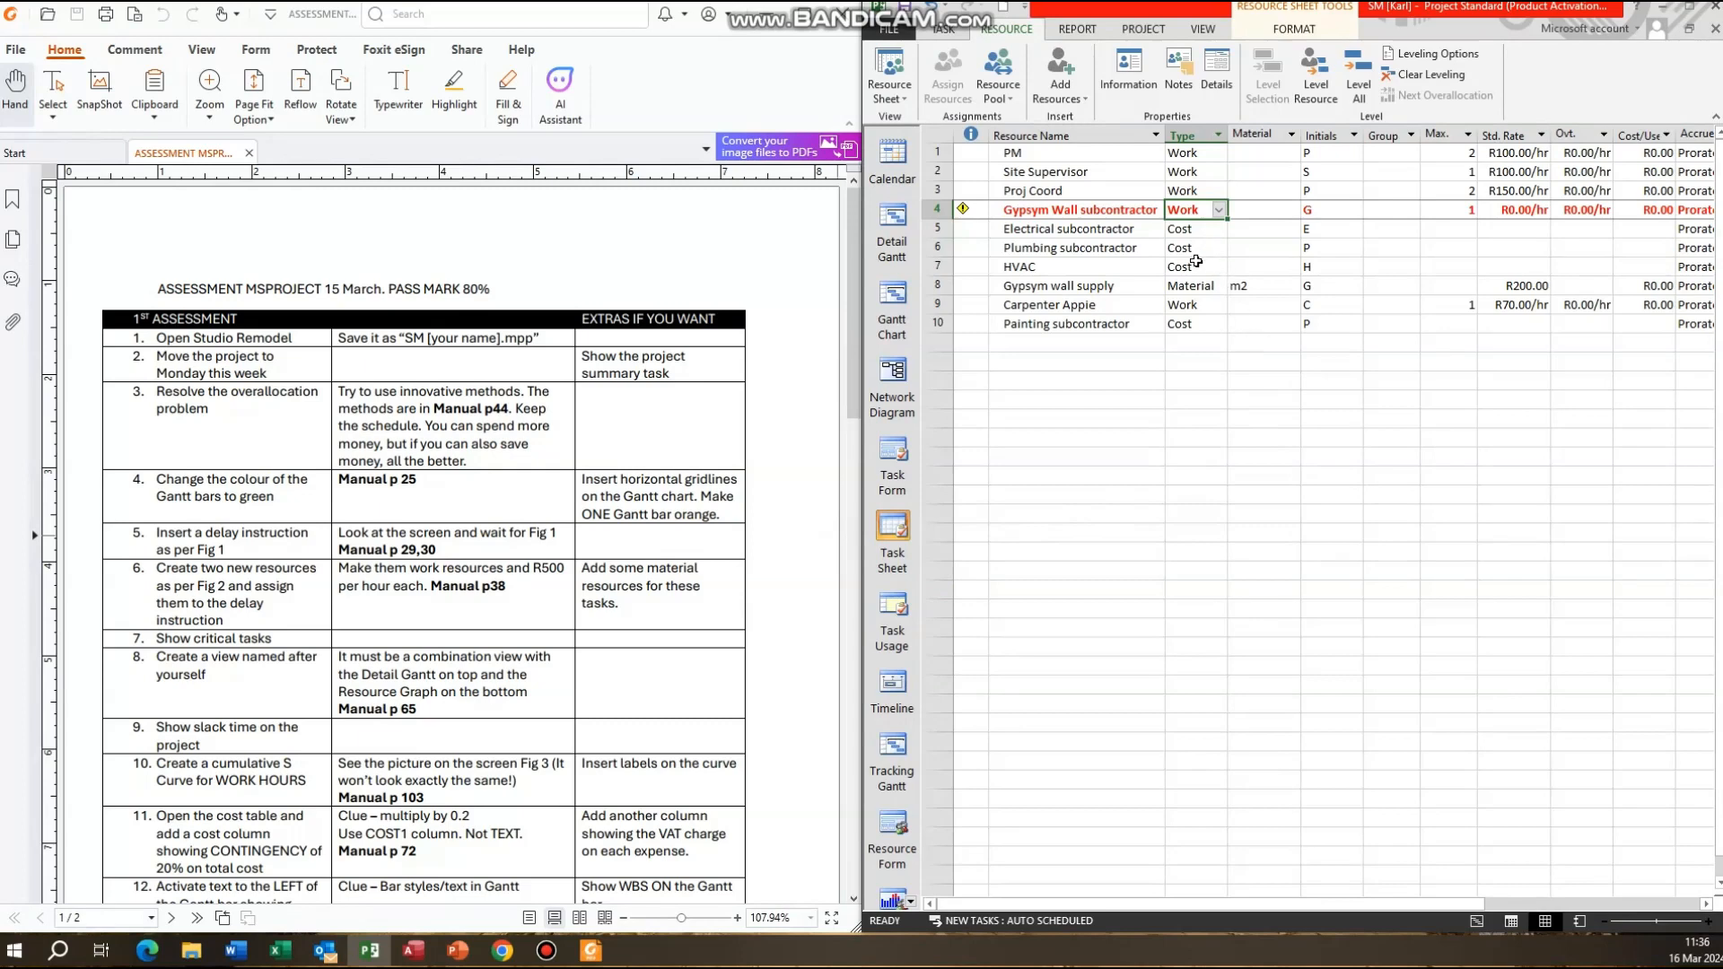
Change the Painting subcontractor's resource type to Work, accepting the effect on its assignments.
left_click(1209, 323)
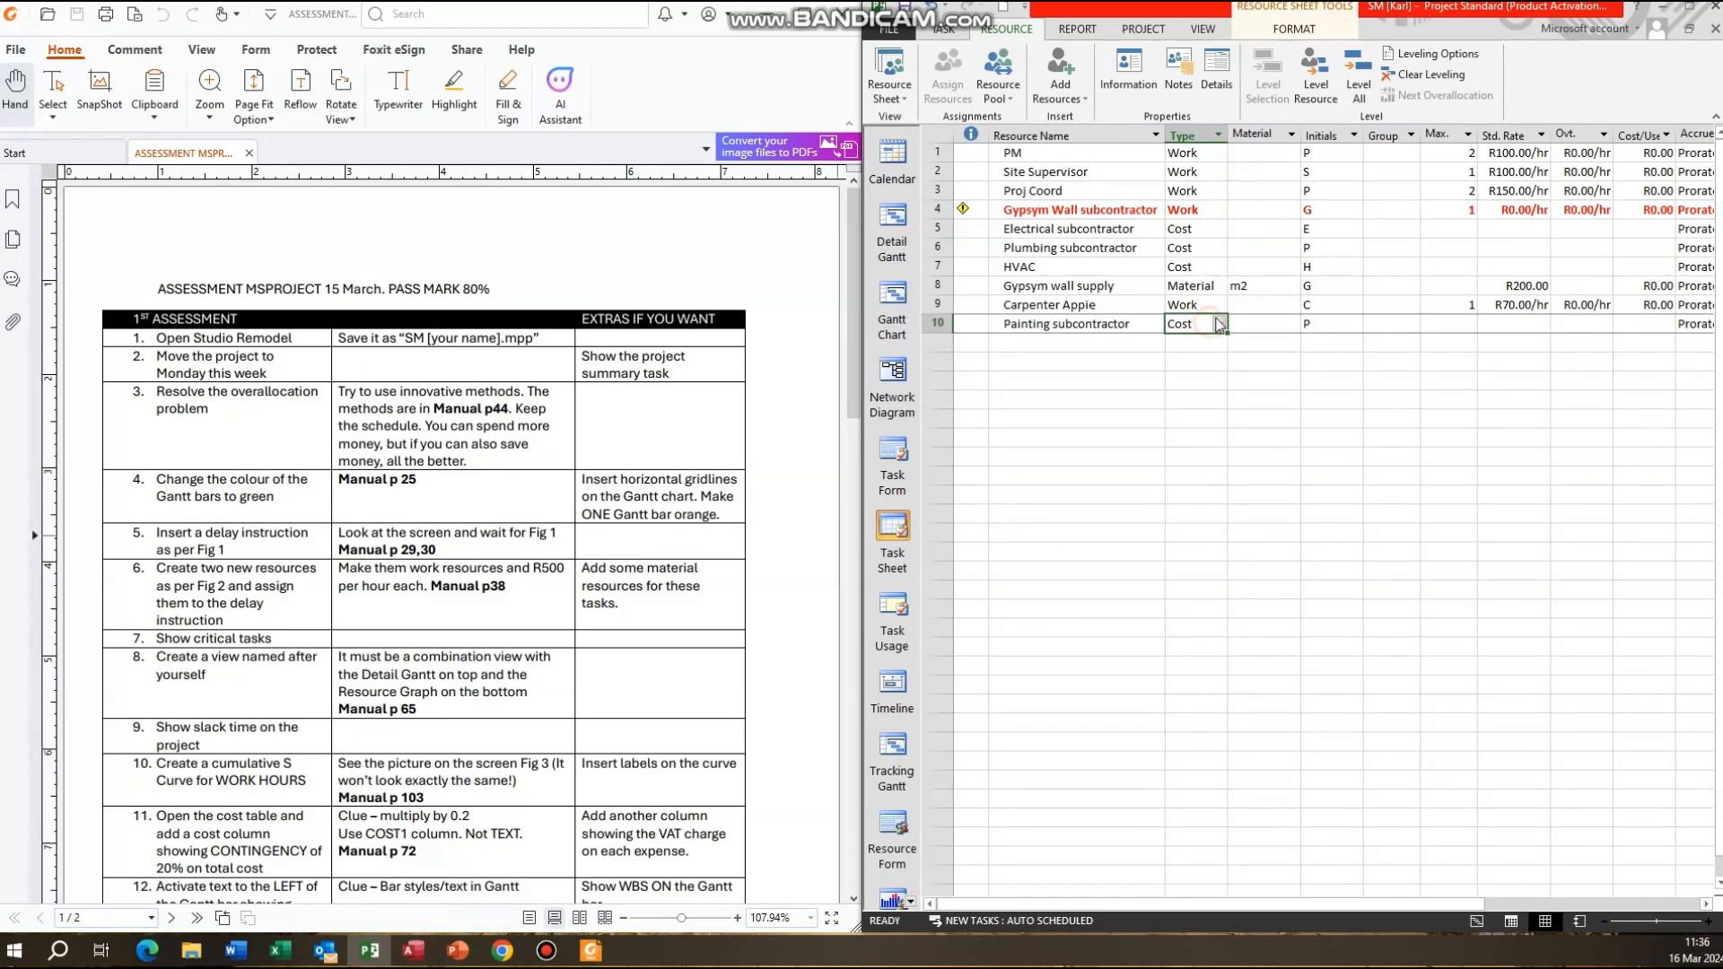
left_click(1226, 327)
left_click(1198, 343)
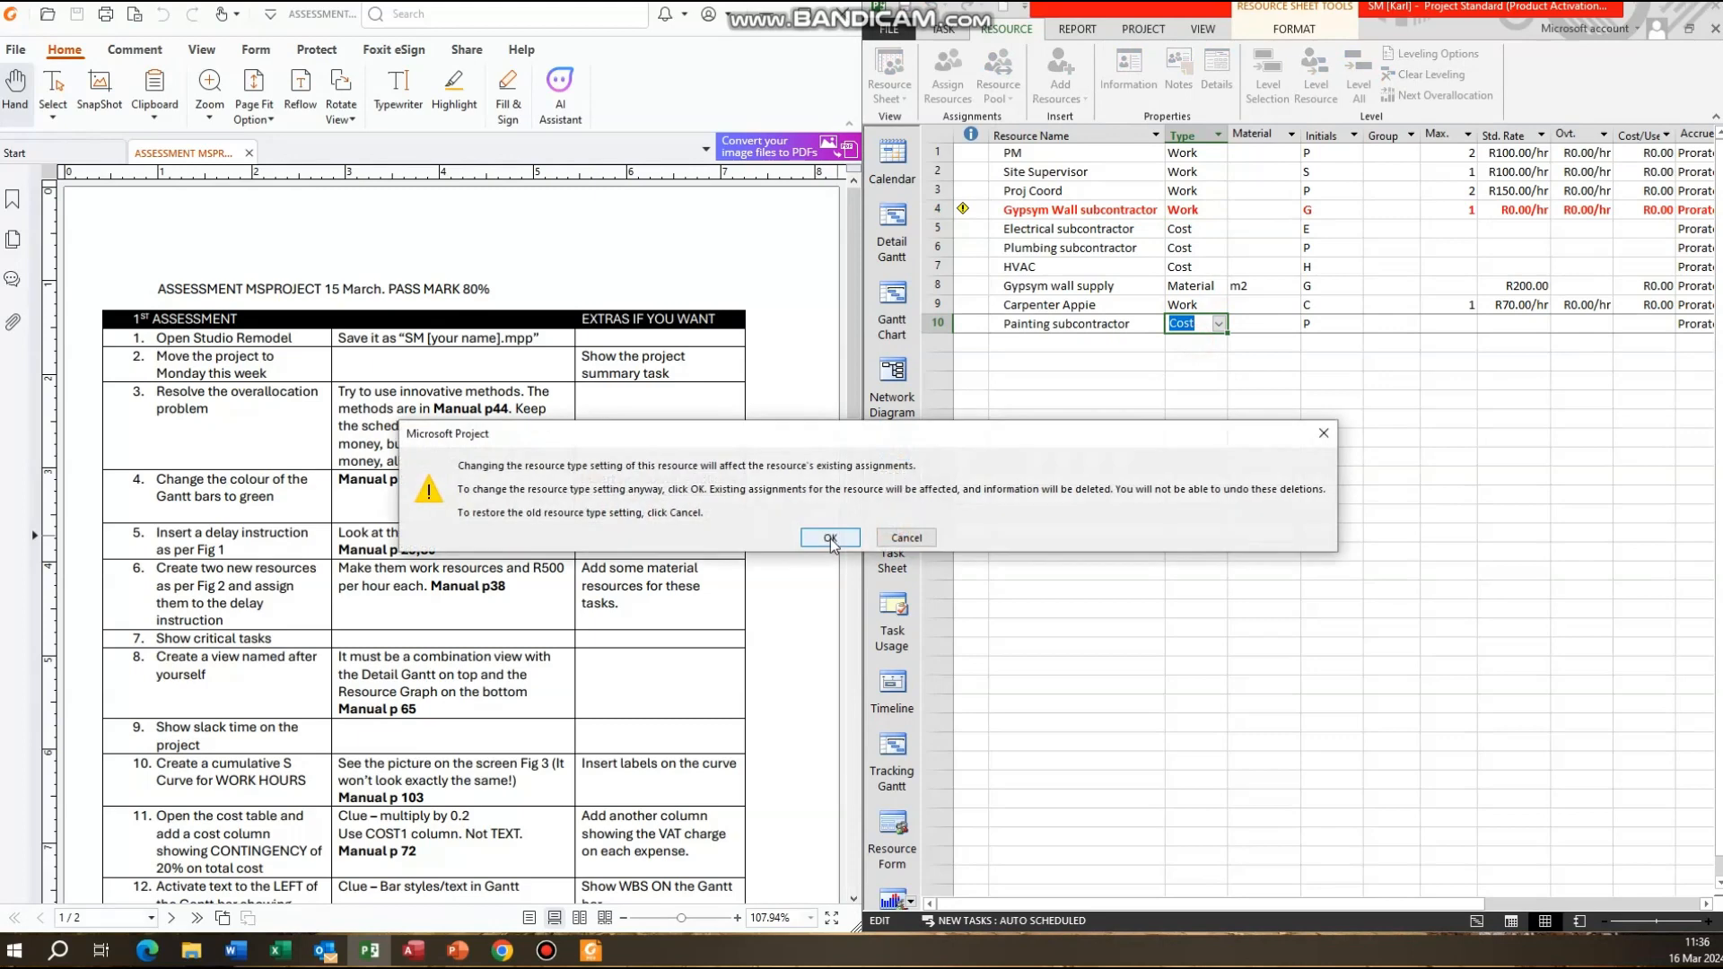
left_click(830, 539)
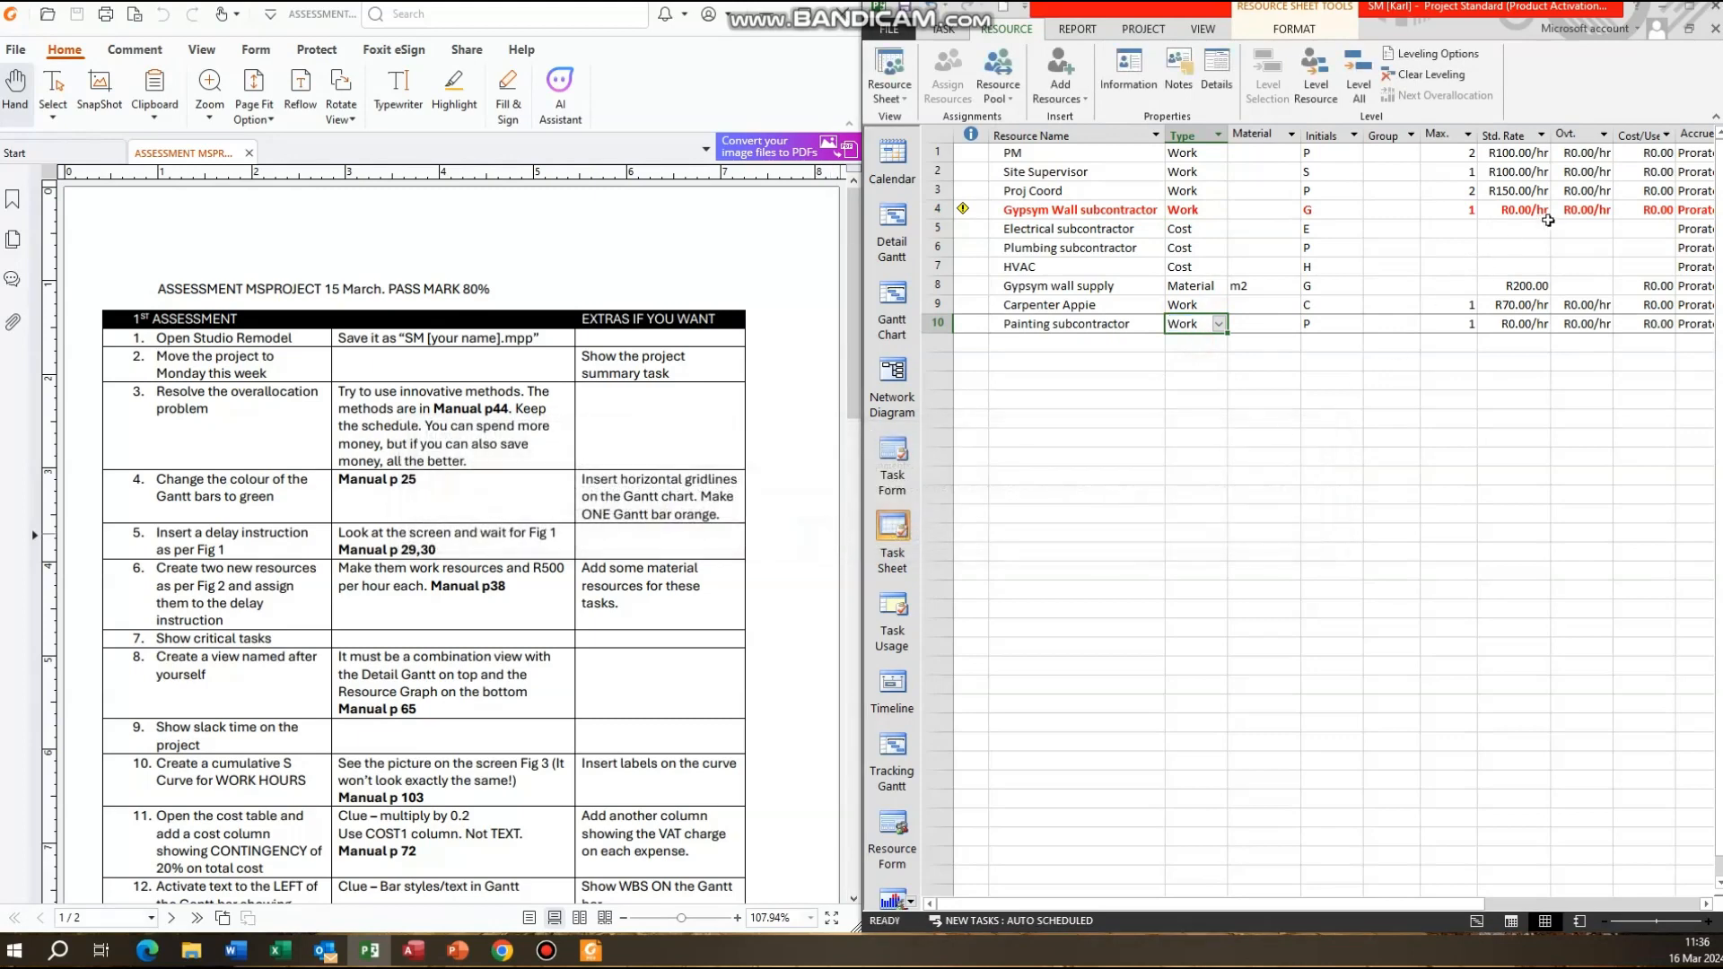
Set the standard rate of both the Gypsym Wall subcontractor and the Painting subcontractor to R500 per hour.
left_click(1505, 210)
type("500")
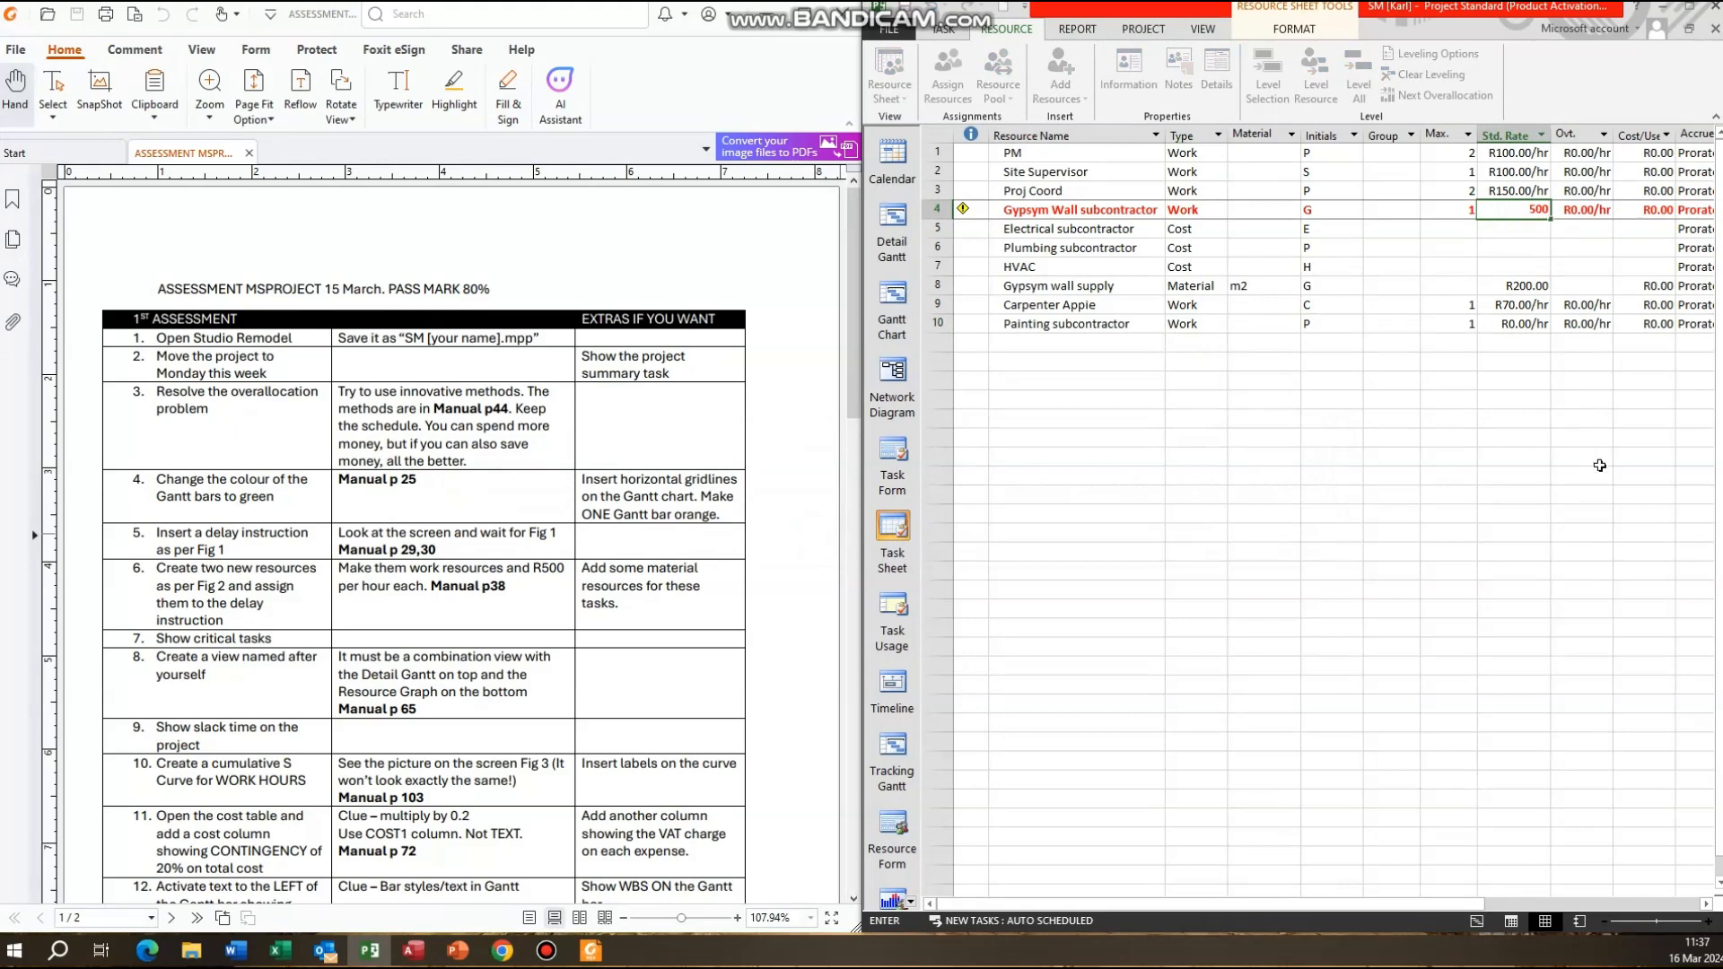
key("Return")
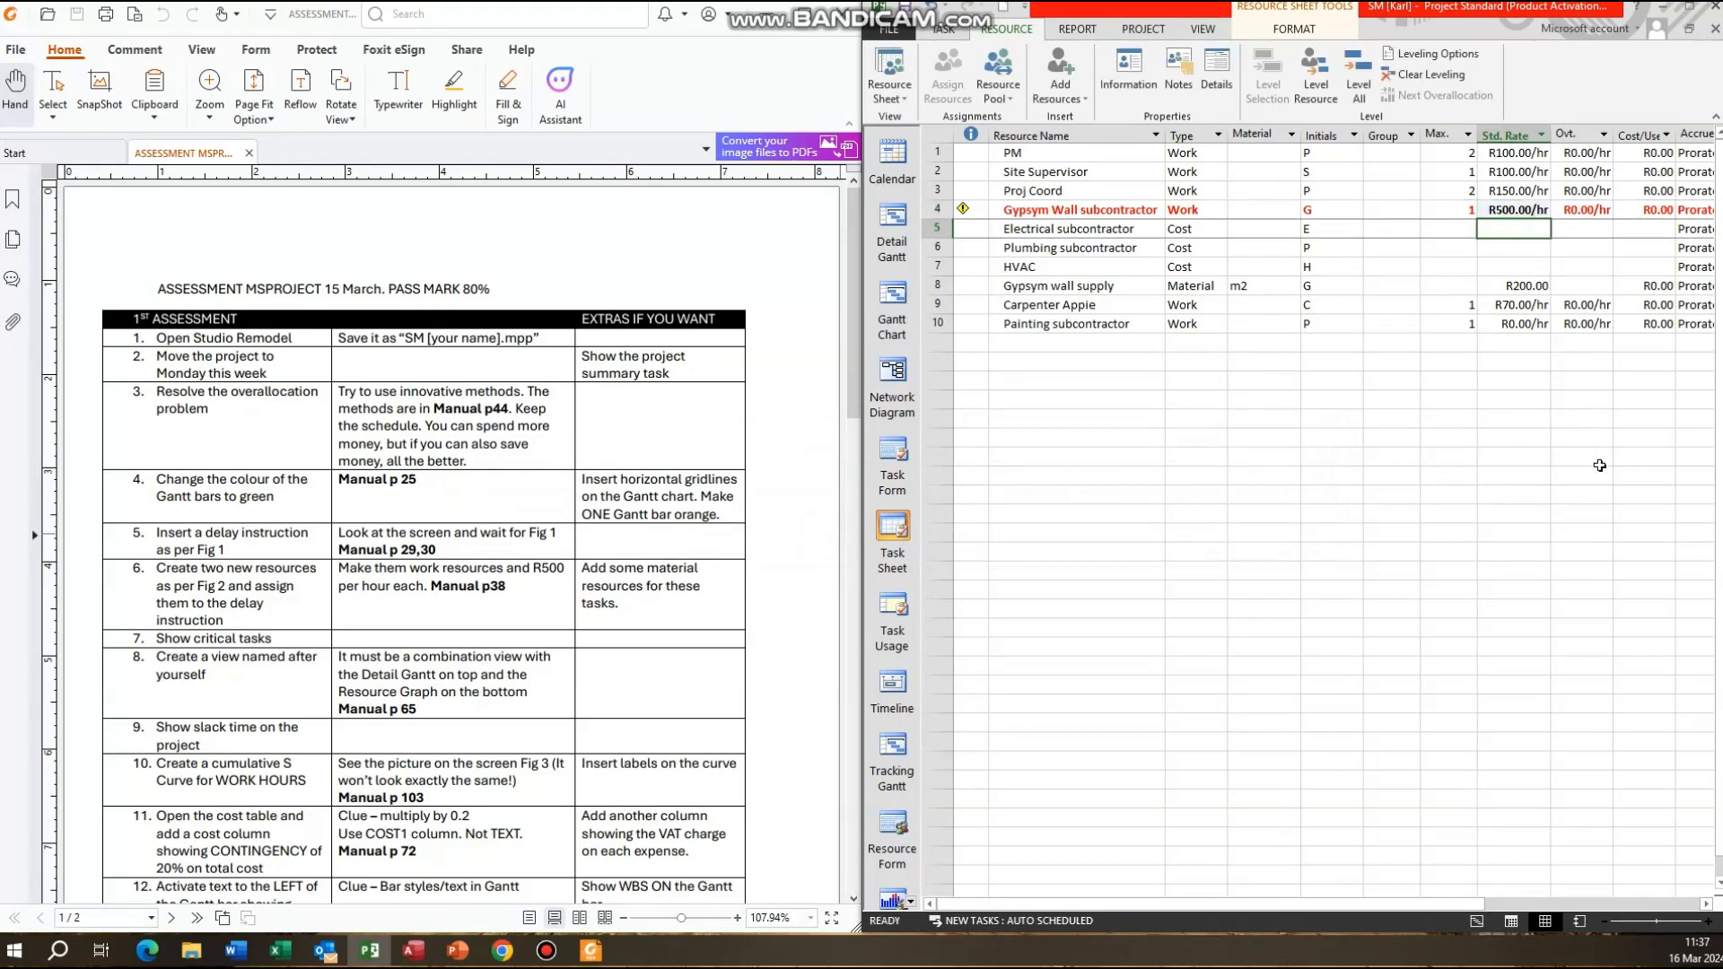
key("Down")
key("Down")
key("Down")
key("Down")
key("Down")
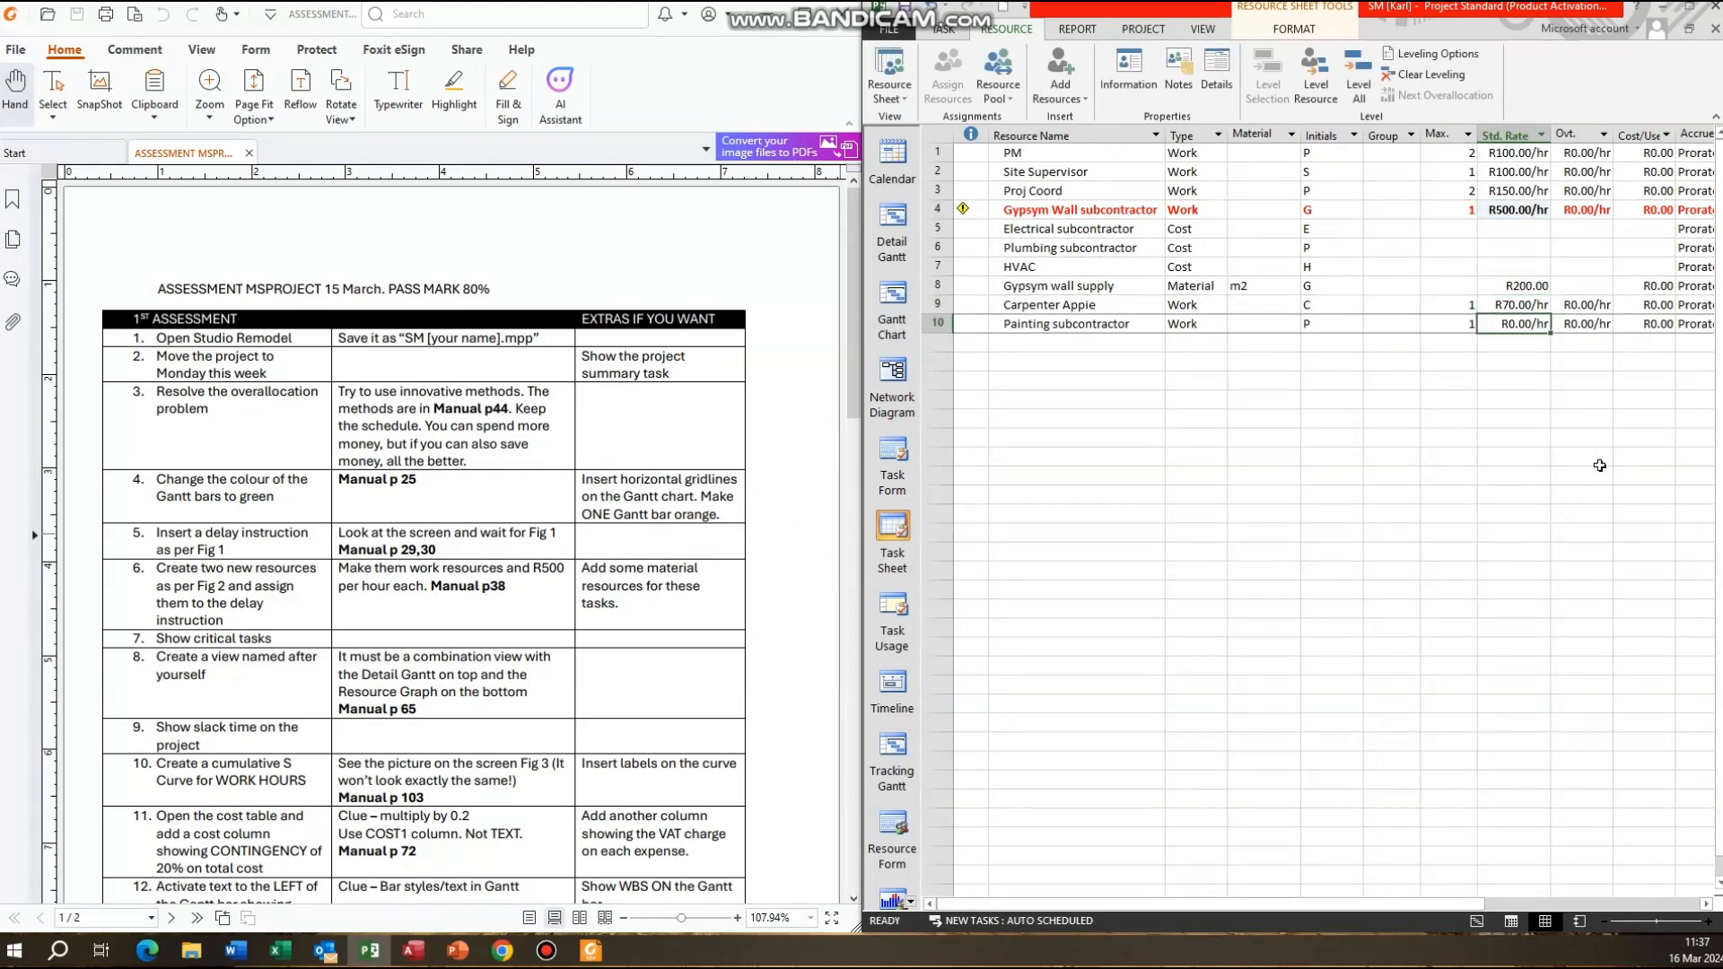
type("500")
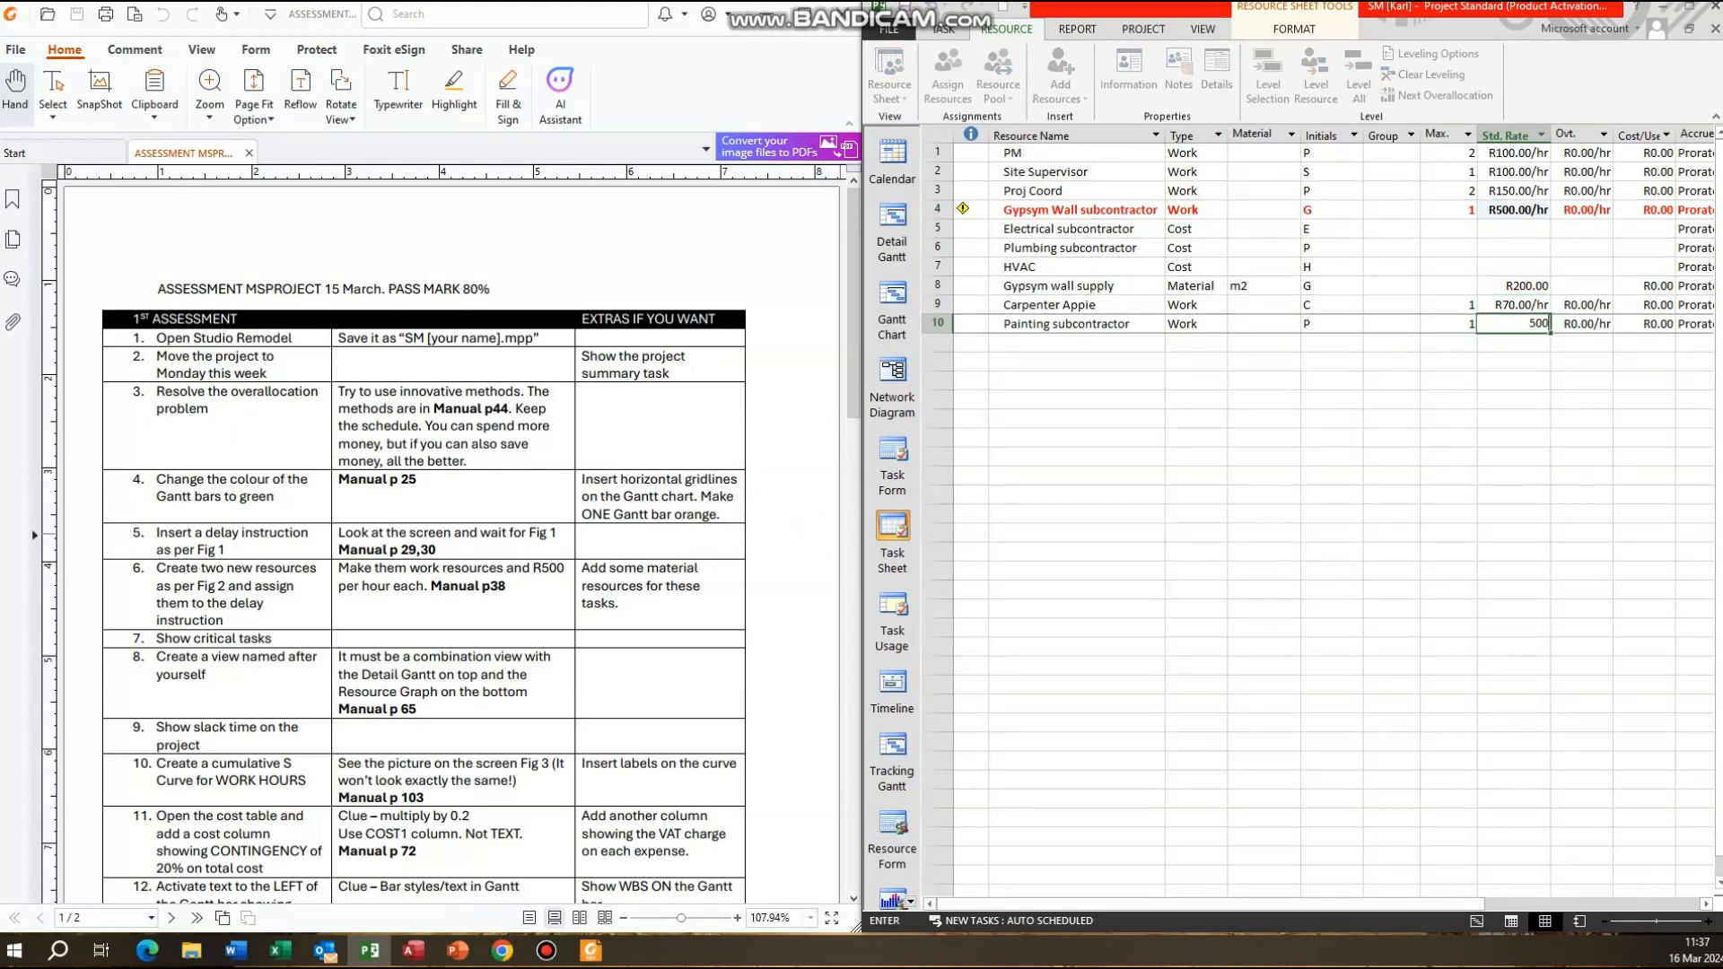
key("Return")
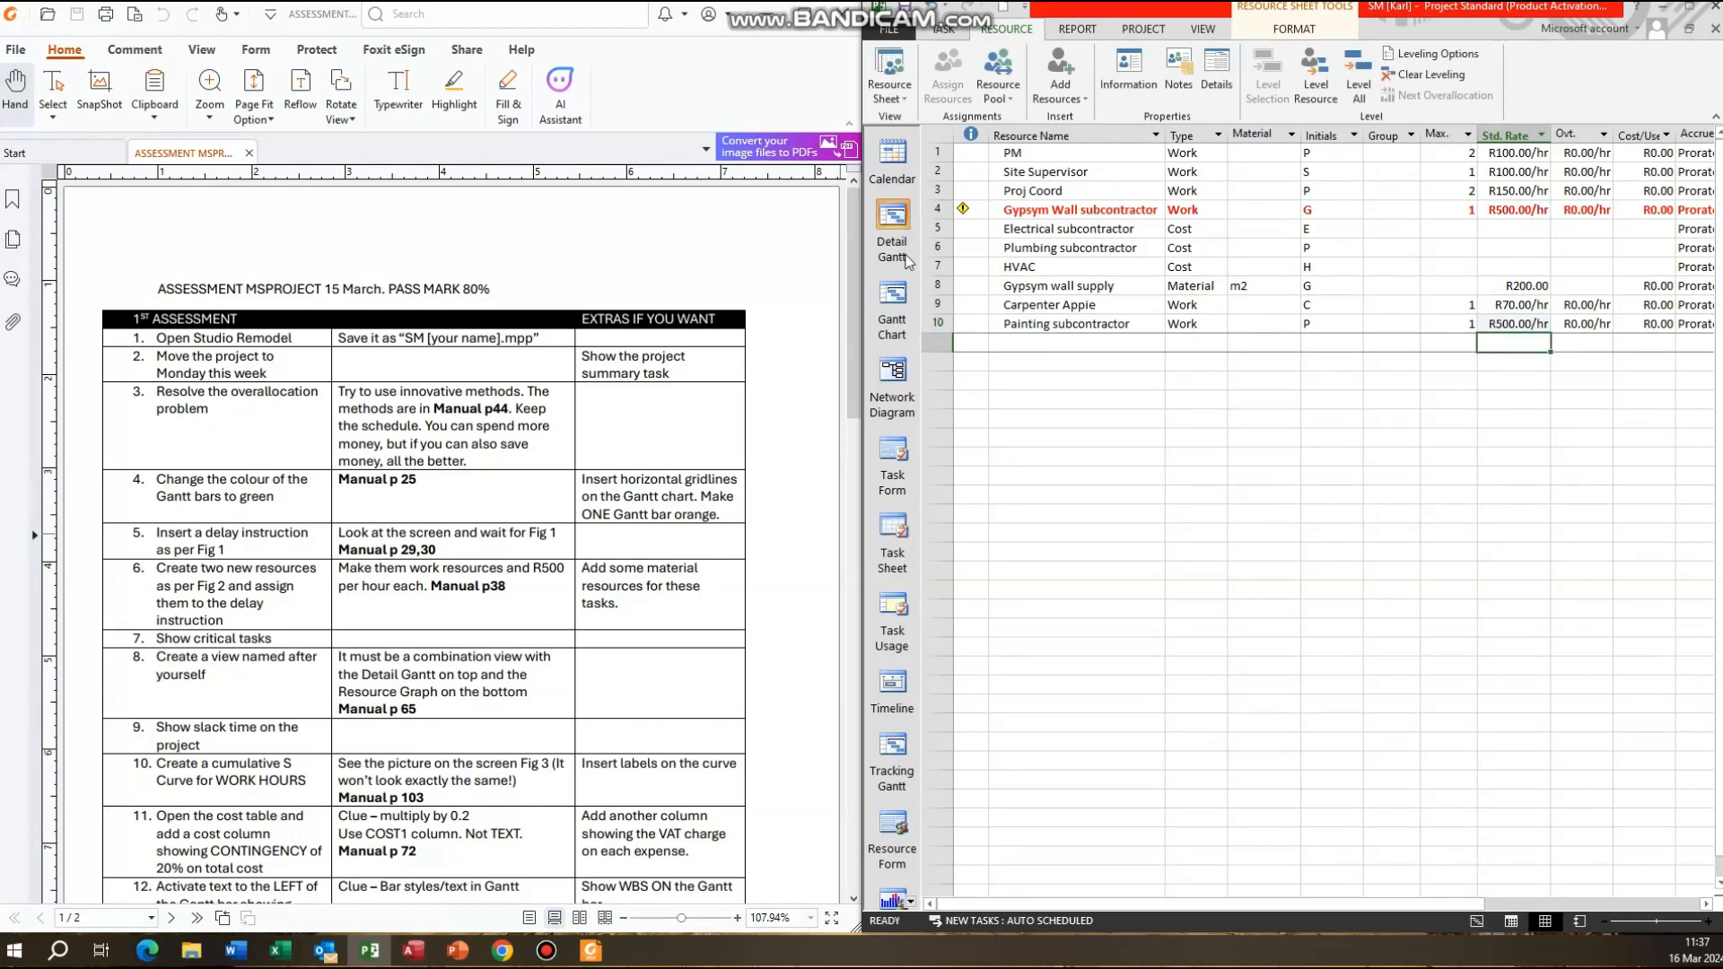
Check the Gantt chart for overallocated tasks and raise the Gypsym Wall subcontractor's maximum units to 3 in the Resource Sheet.
left_click(892, 296)
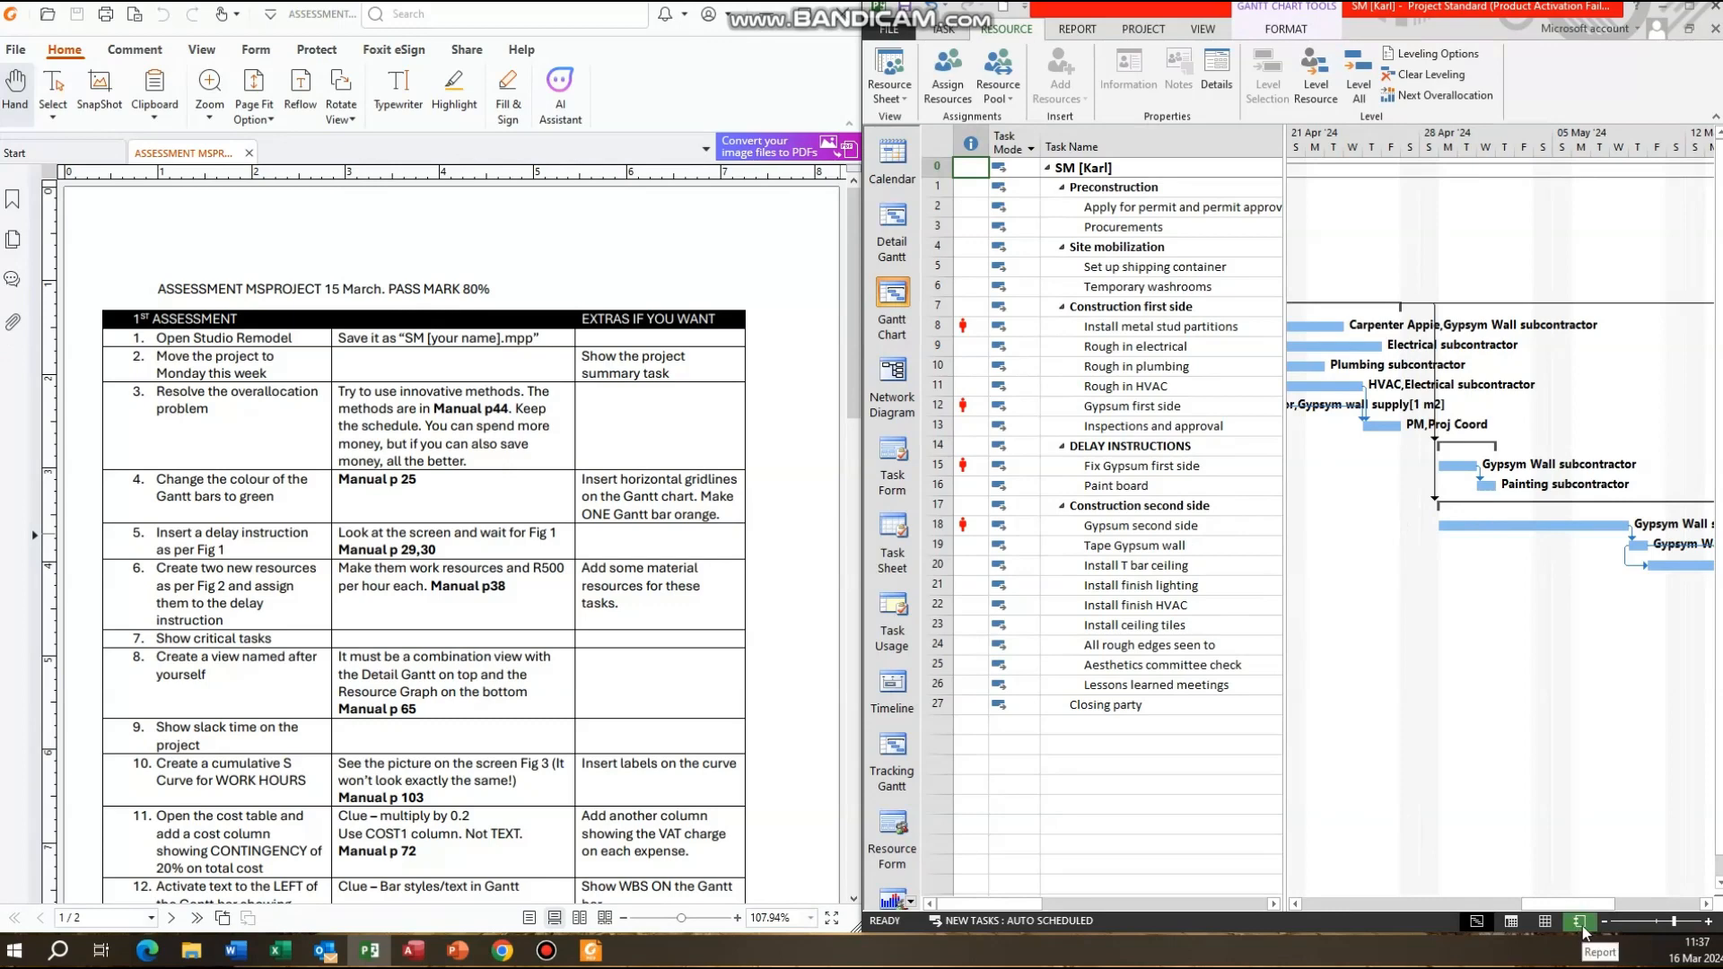
left_click(1545, 921)
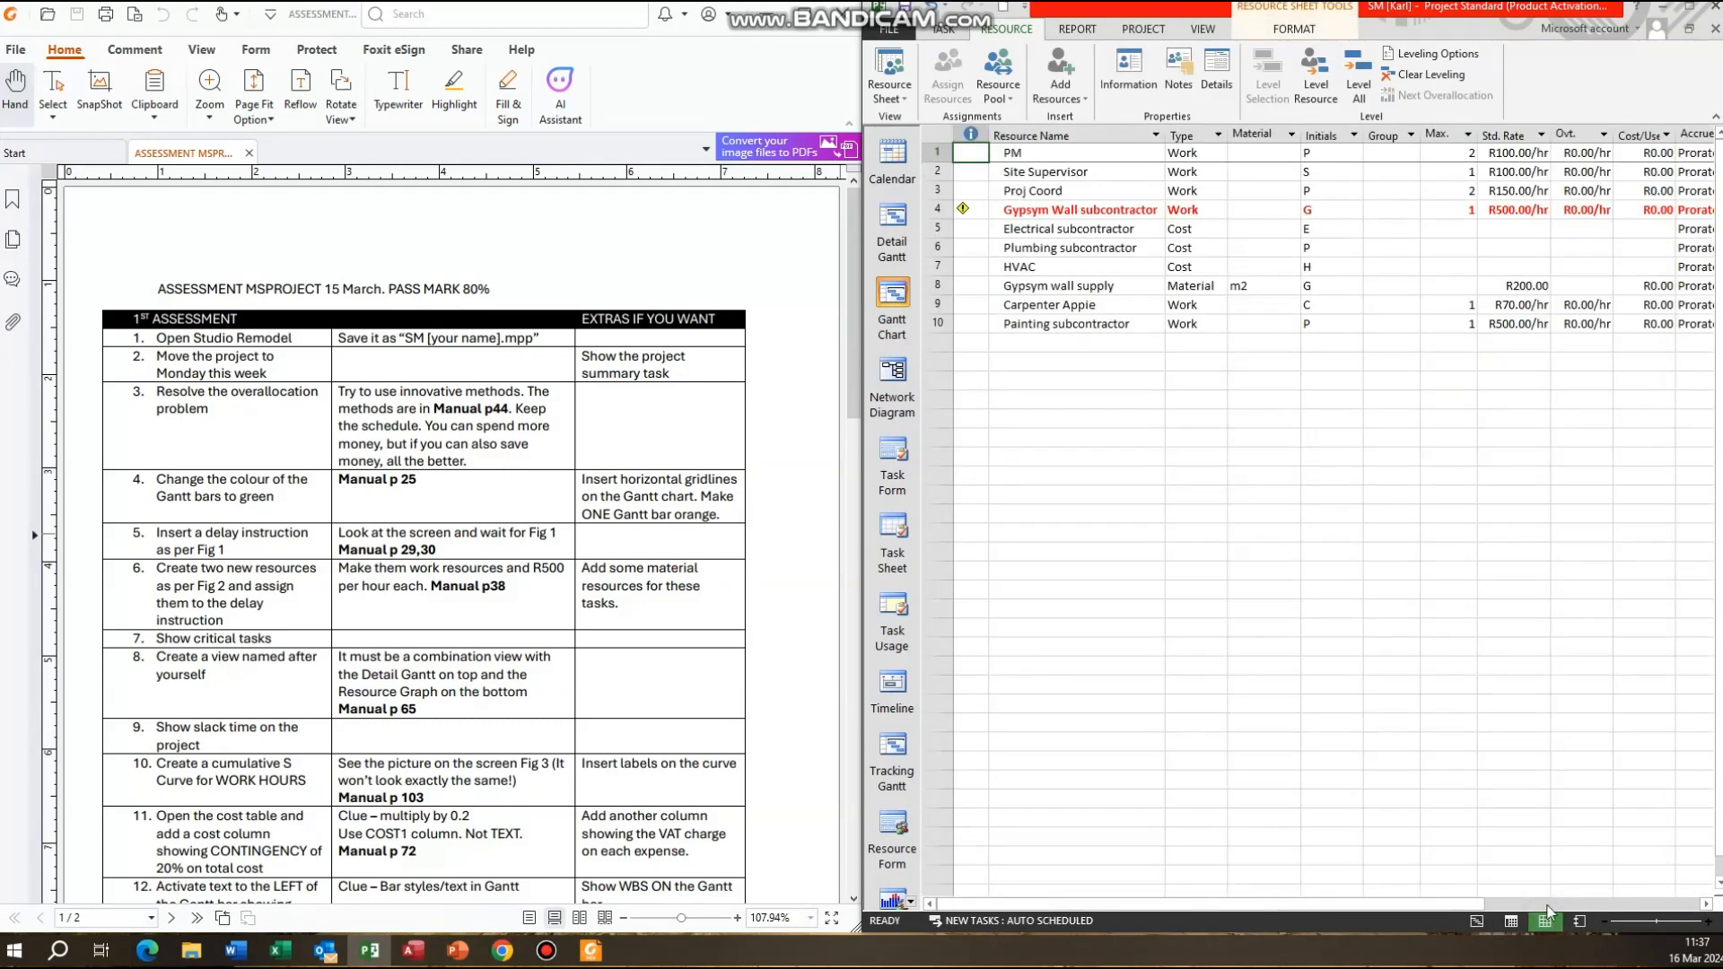
double_click(1451, 212)
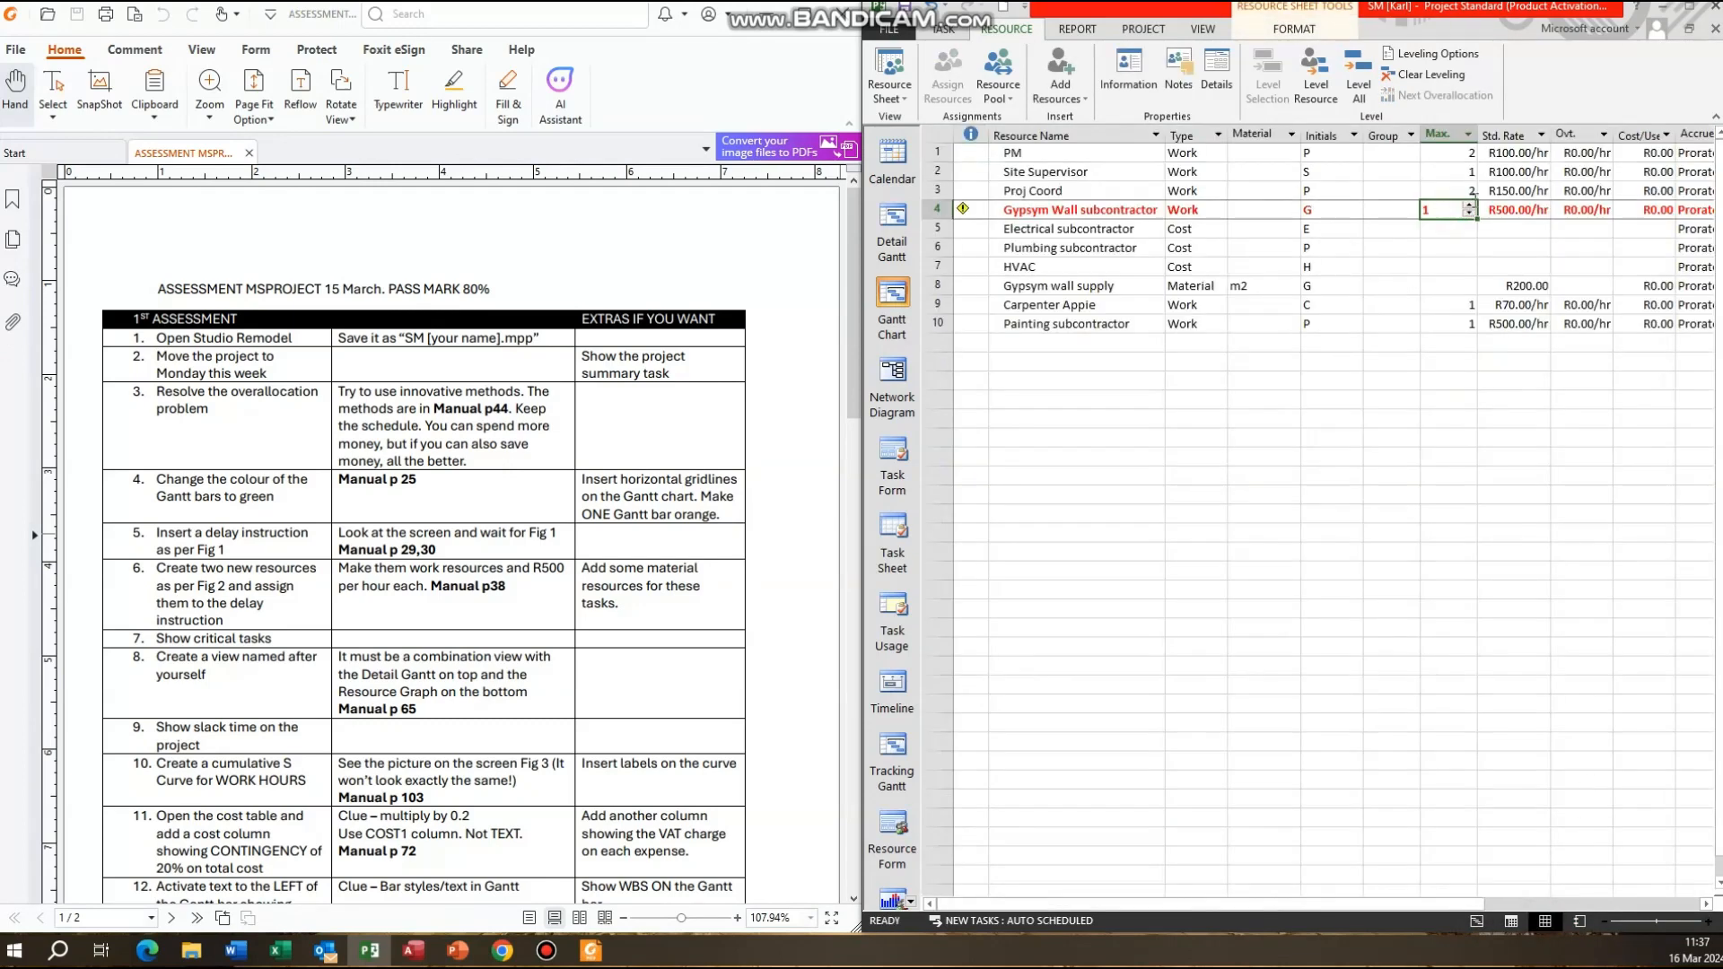
left_click(1470, 206)
left_click(1470, 206)
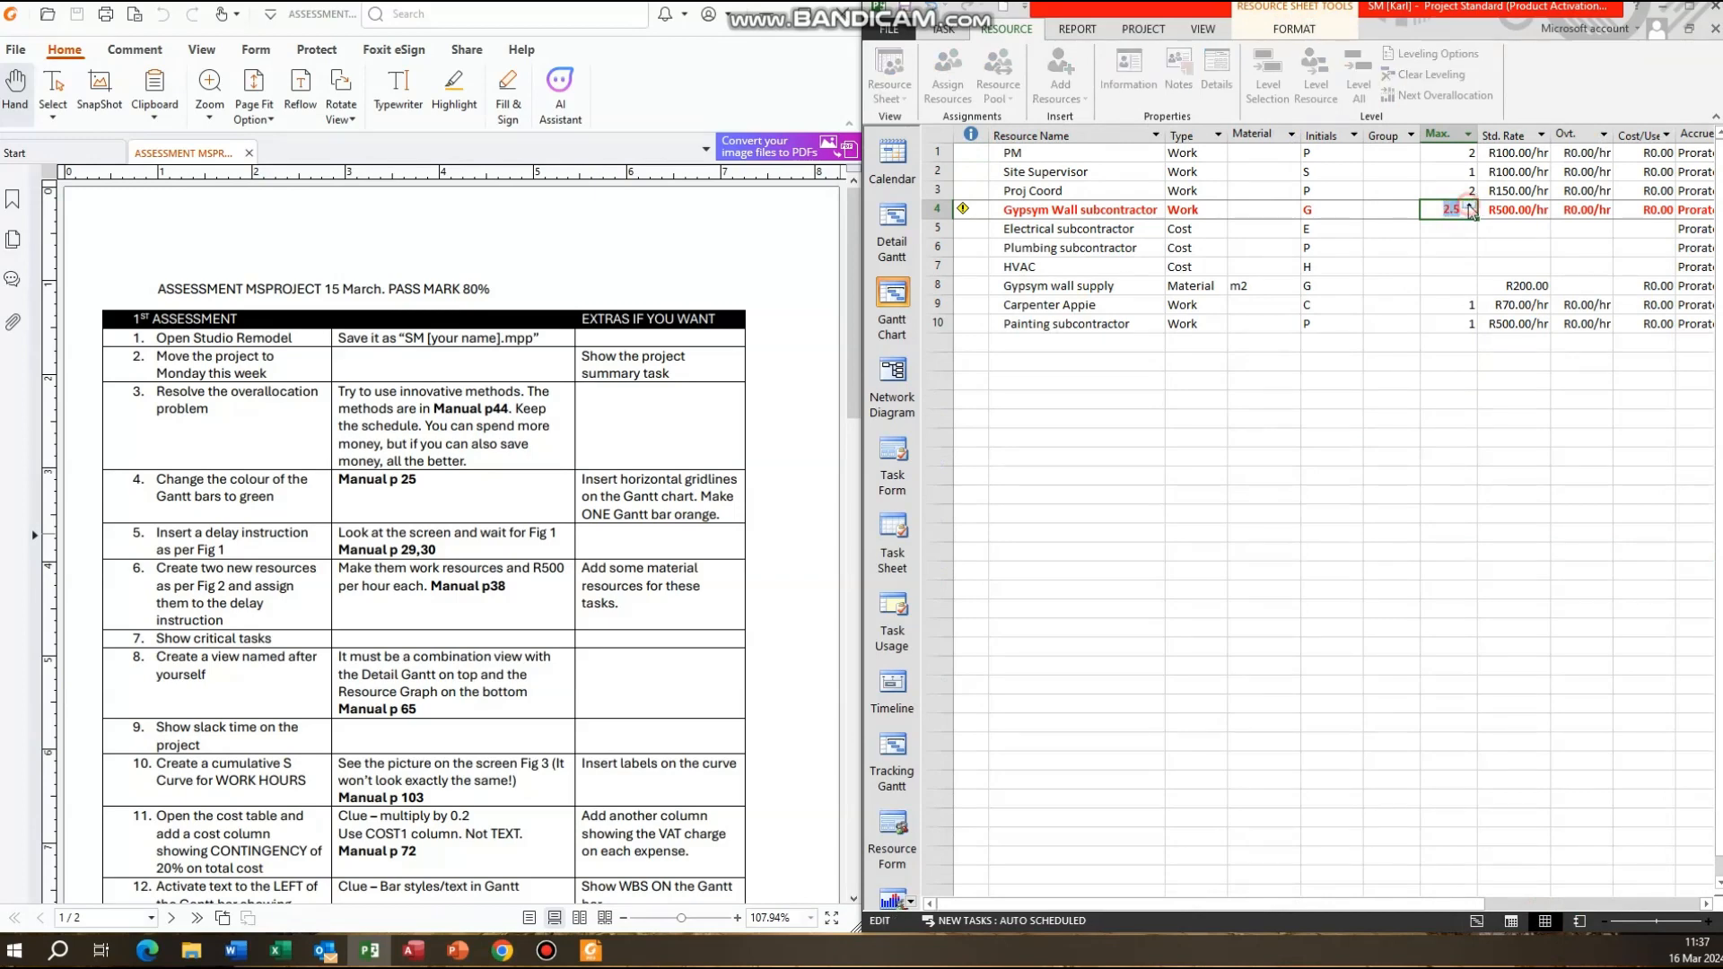
left_click(1437, 242)
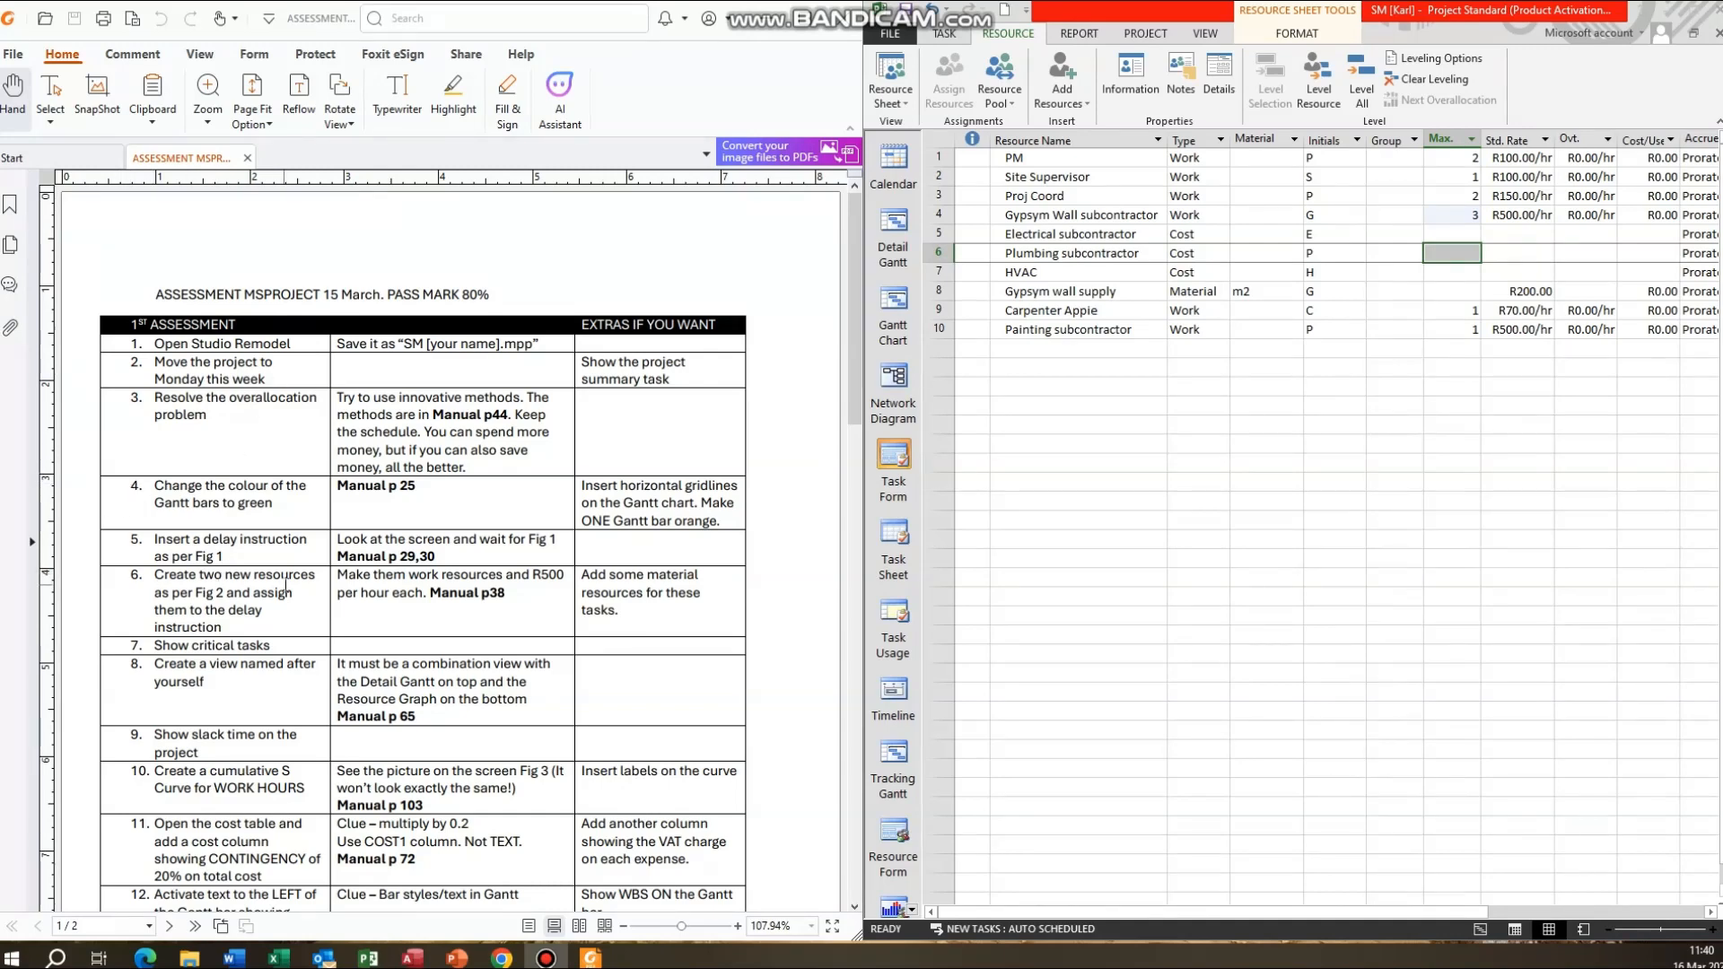
Review the DELAY INSTRUCTIONS assignments in the Gantt chart and both subcontractors' types, rates and maximum units in the Resource Sheet.
left_click(892, 309)
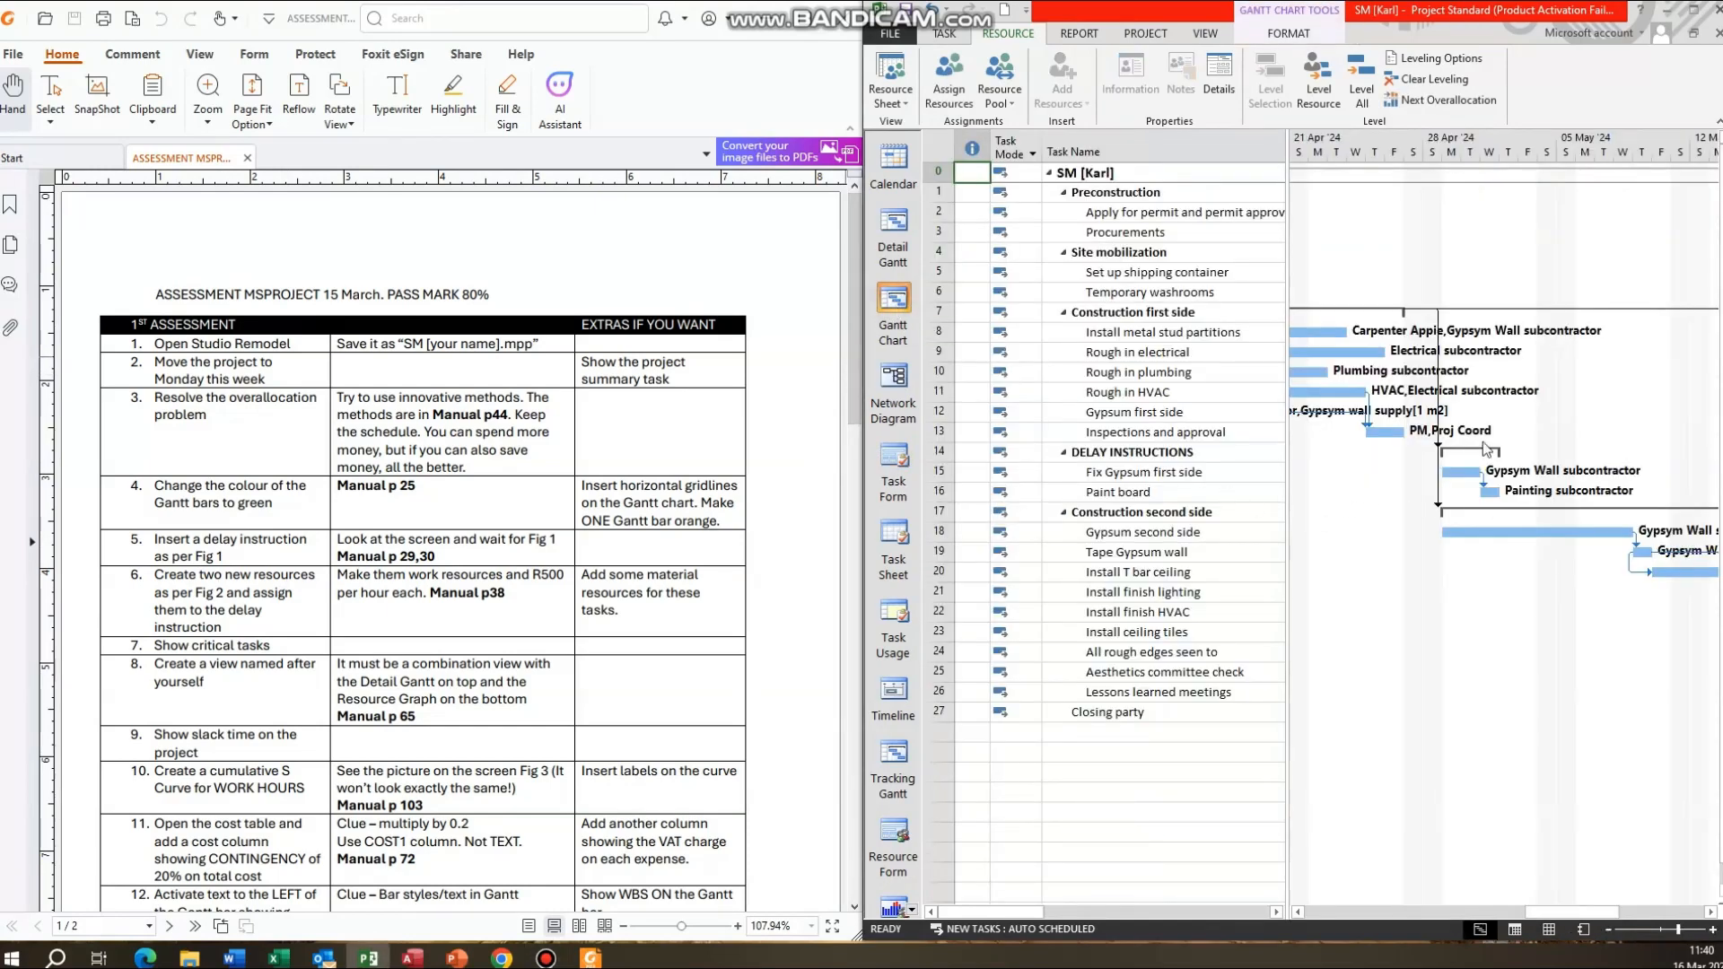
left_click(1115, 491)
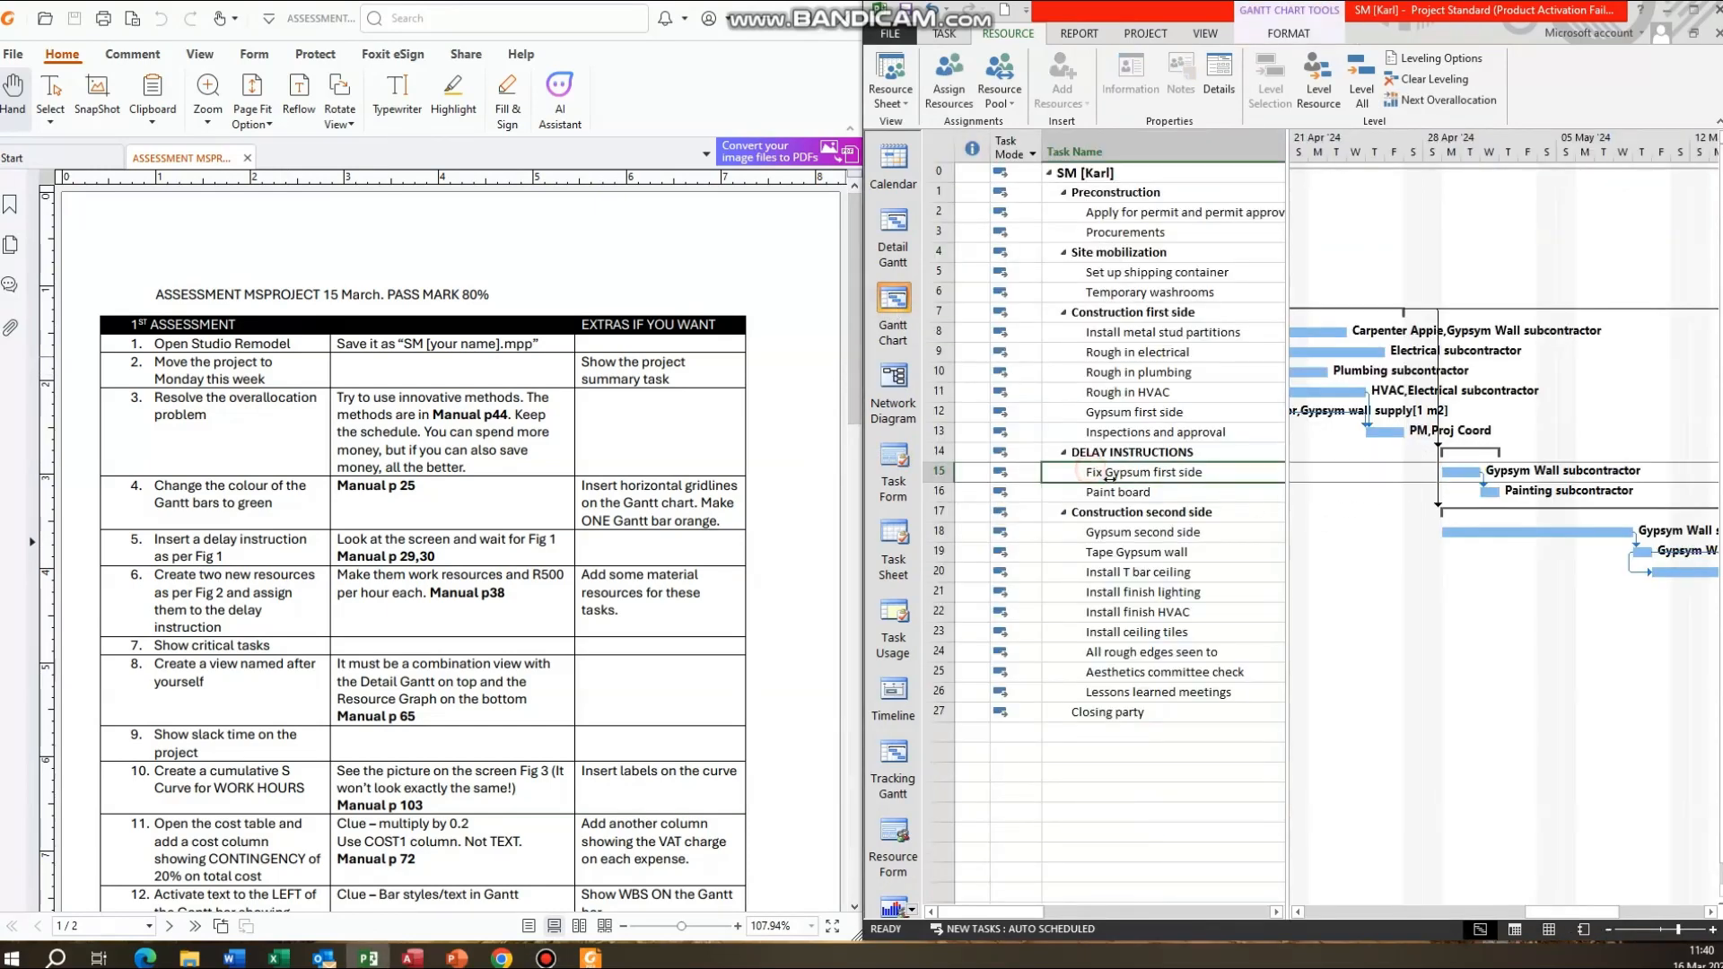
left_click(1549, 930)
left_click(1189, 311)
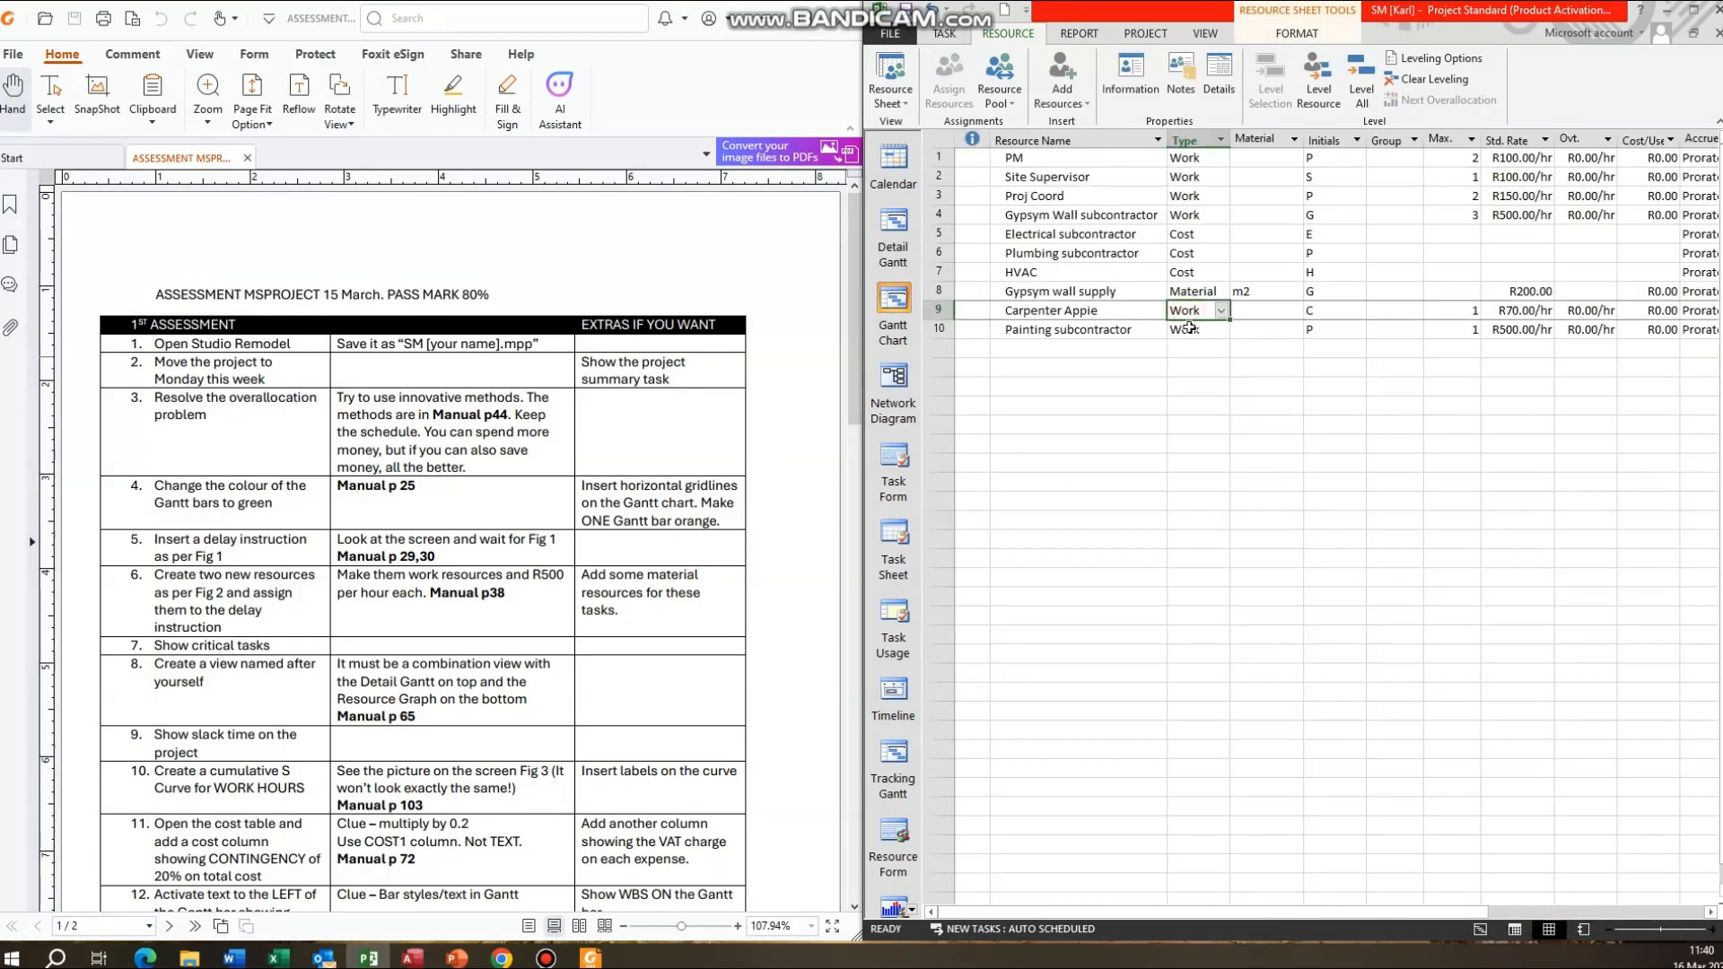
left_click(1189, 330)
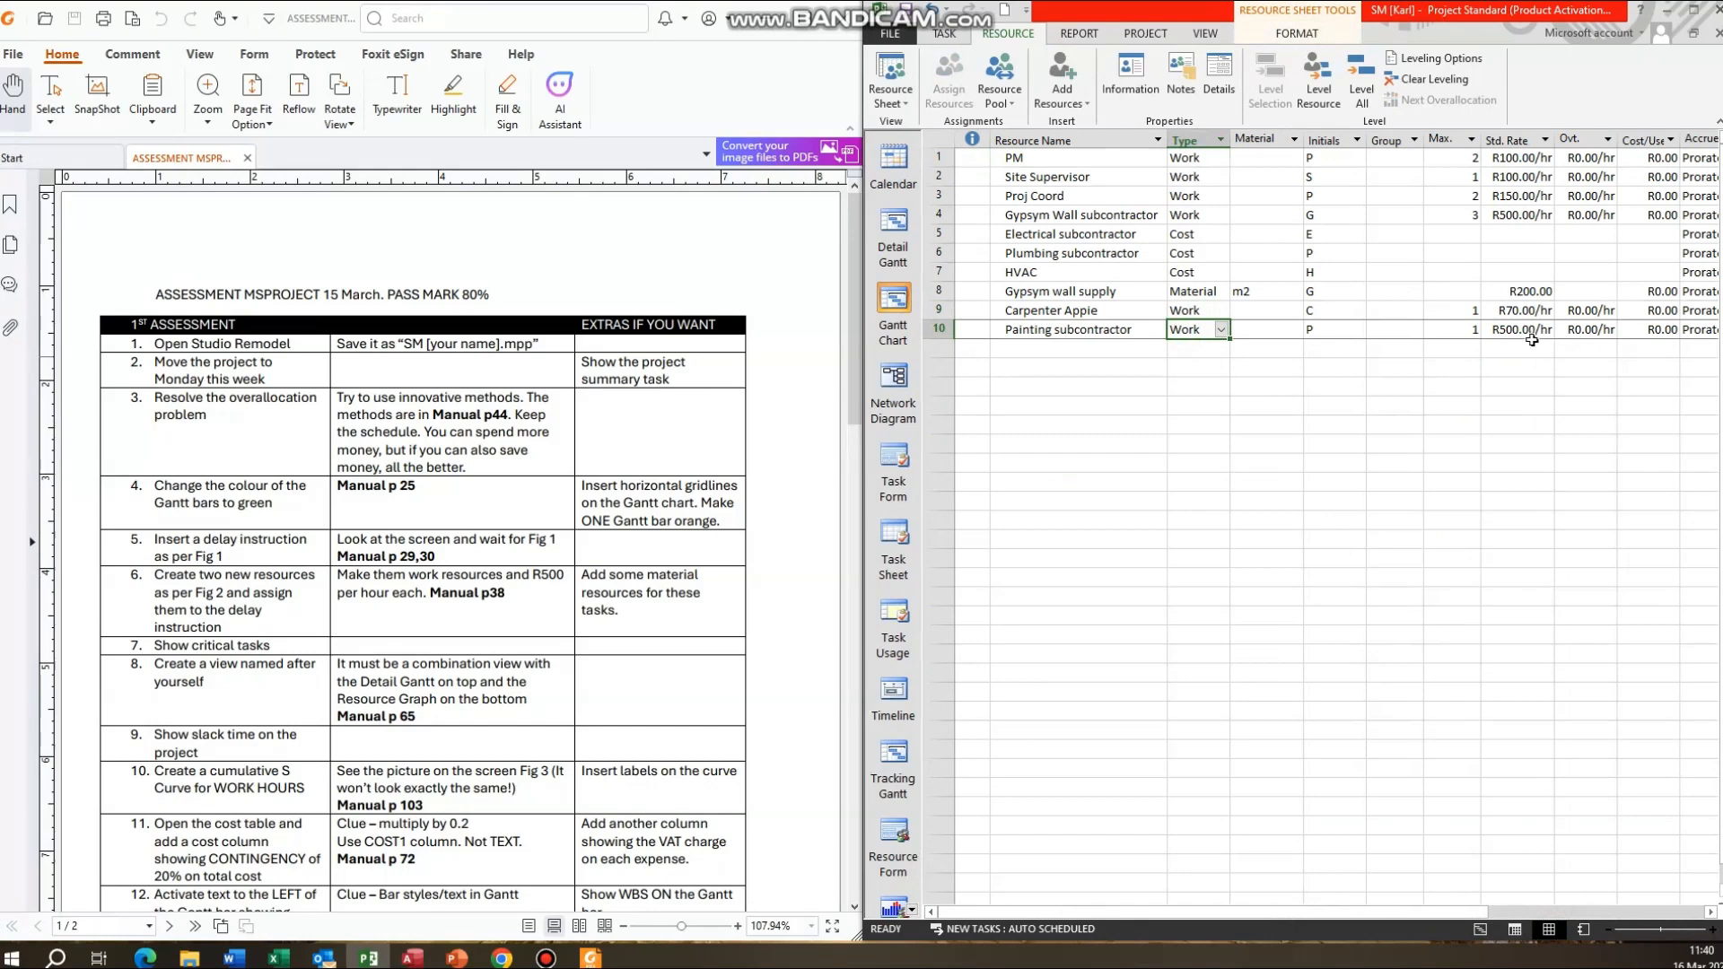
left_click(1062, 215)
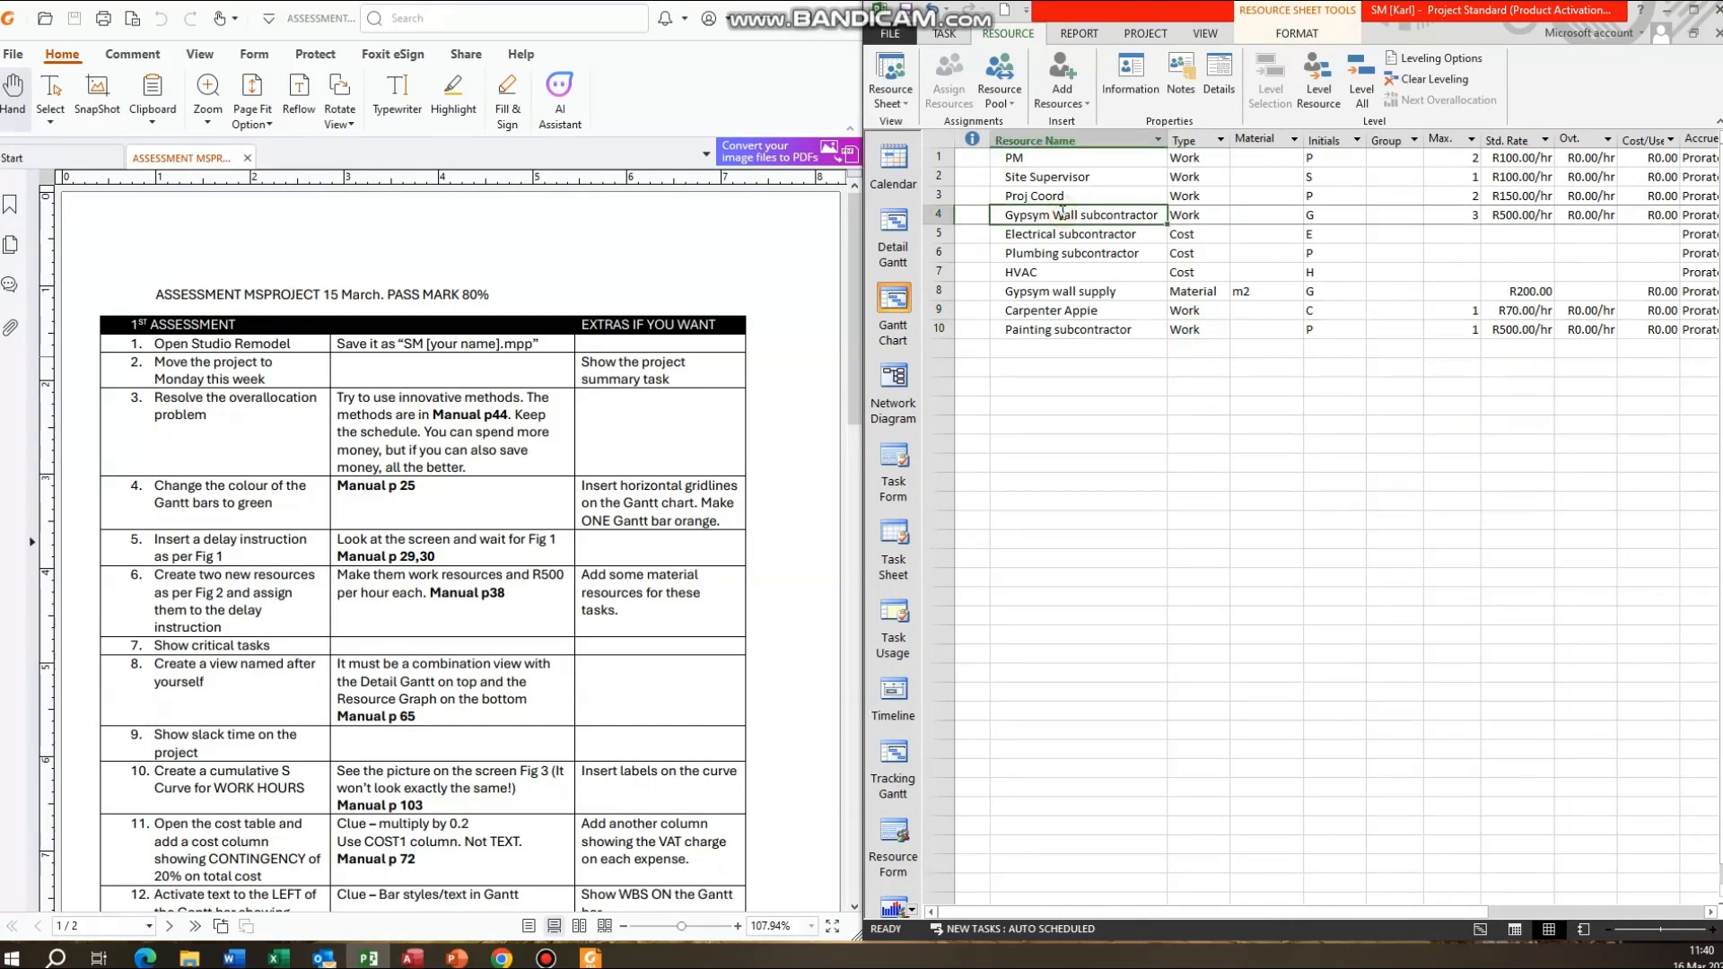
left_click(1448, 215)
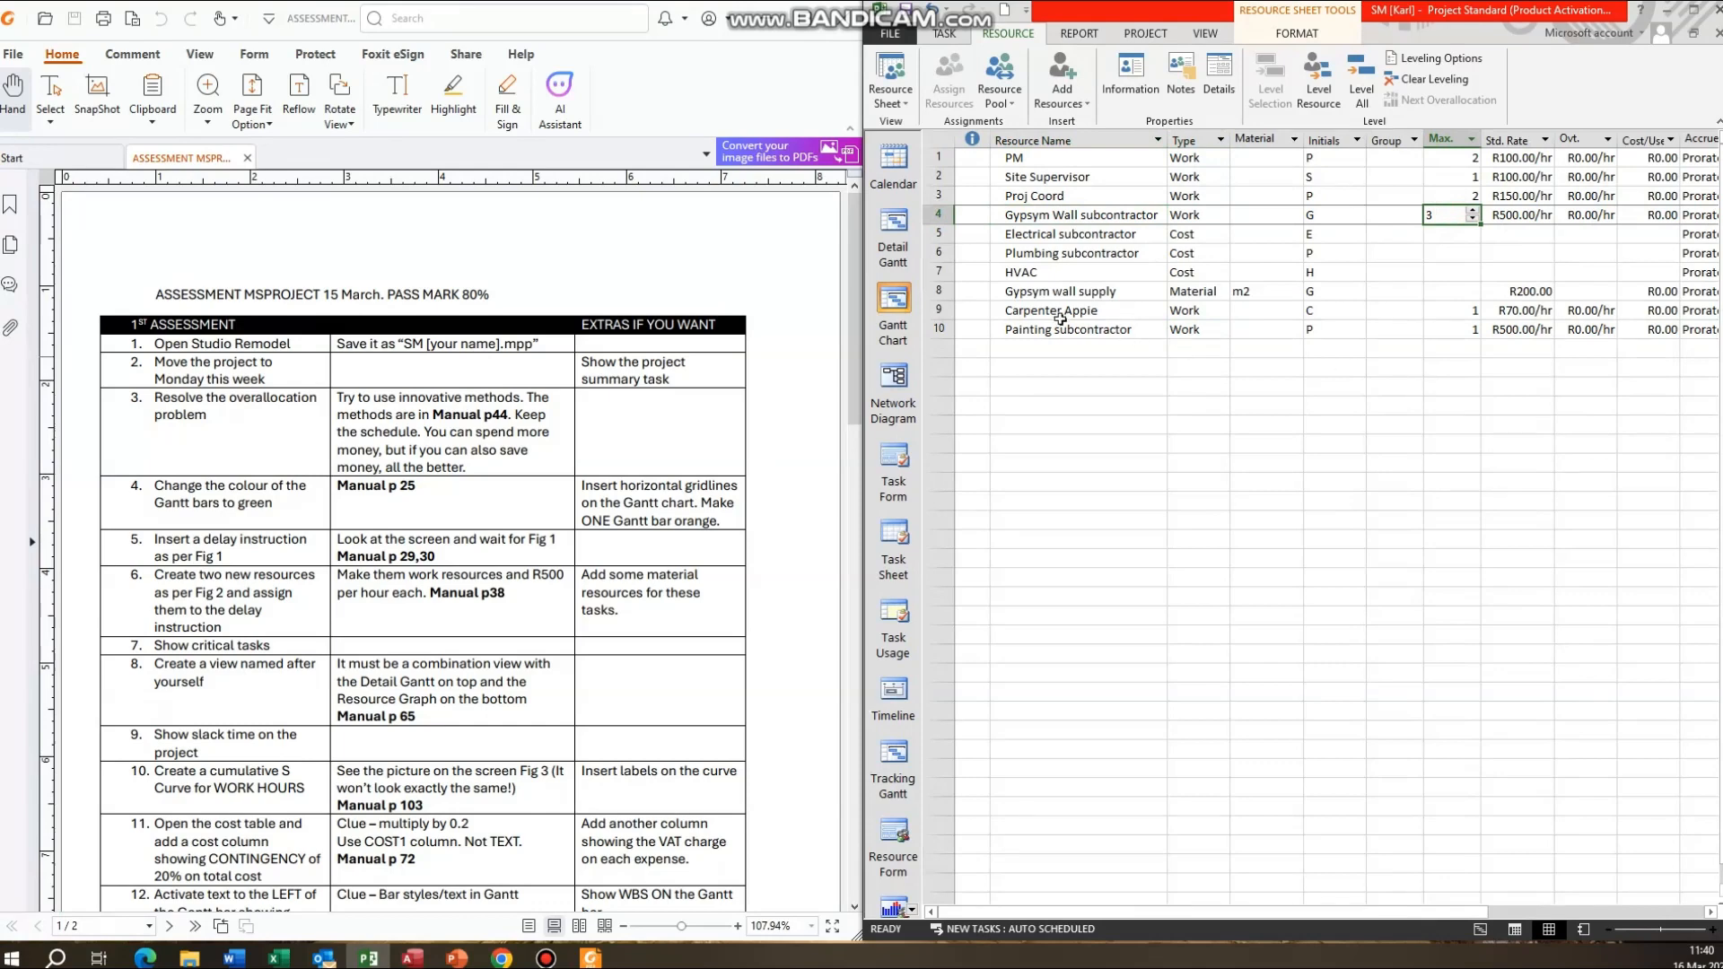
Return to the Gantt Chart view and highlight the critical tasks.
left_click(893, 300)
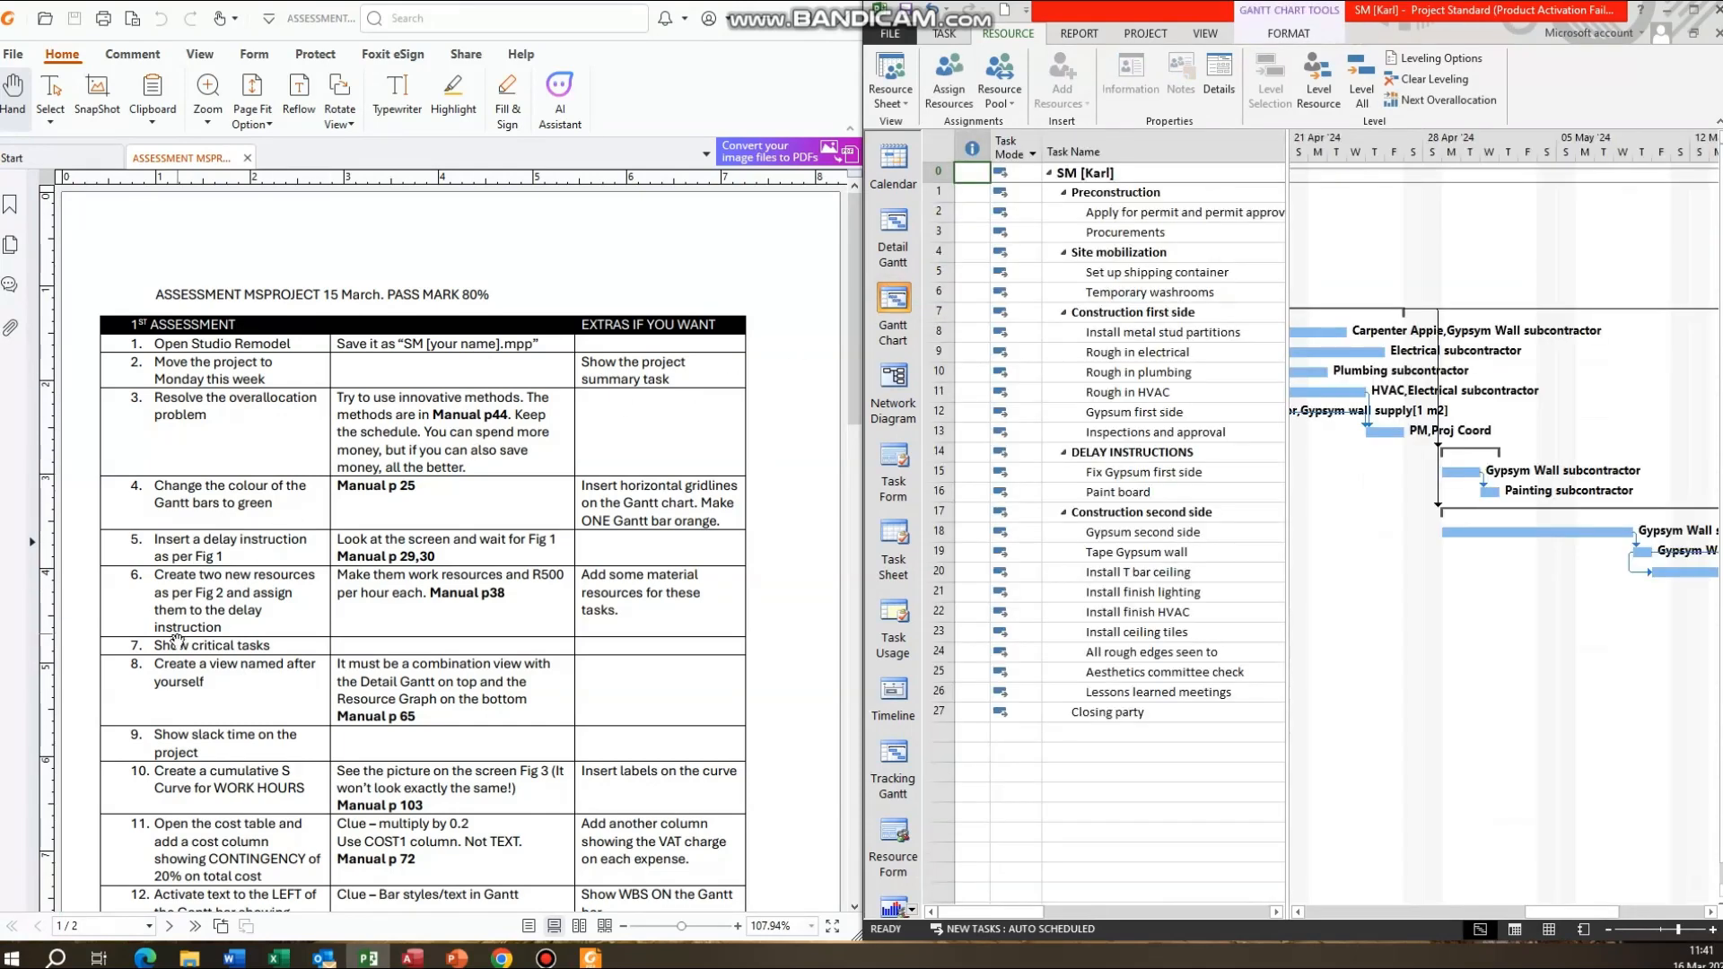
left_click(1284, 35)
left_click(1203, 59)
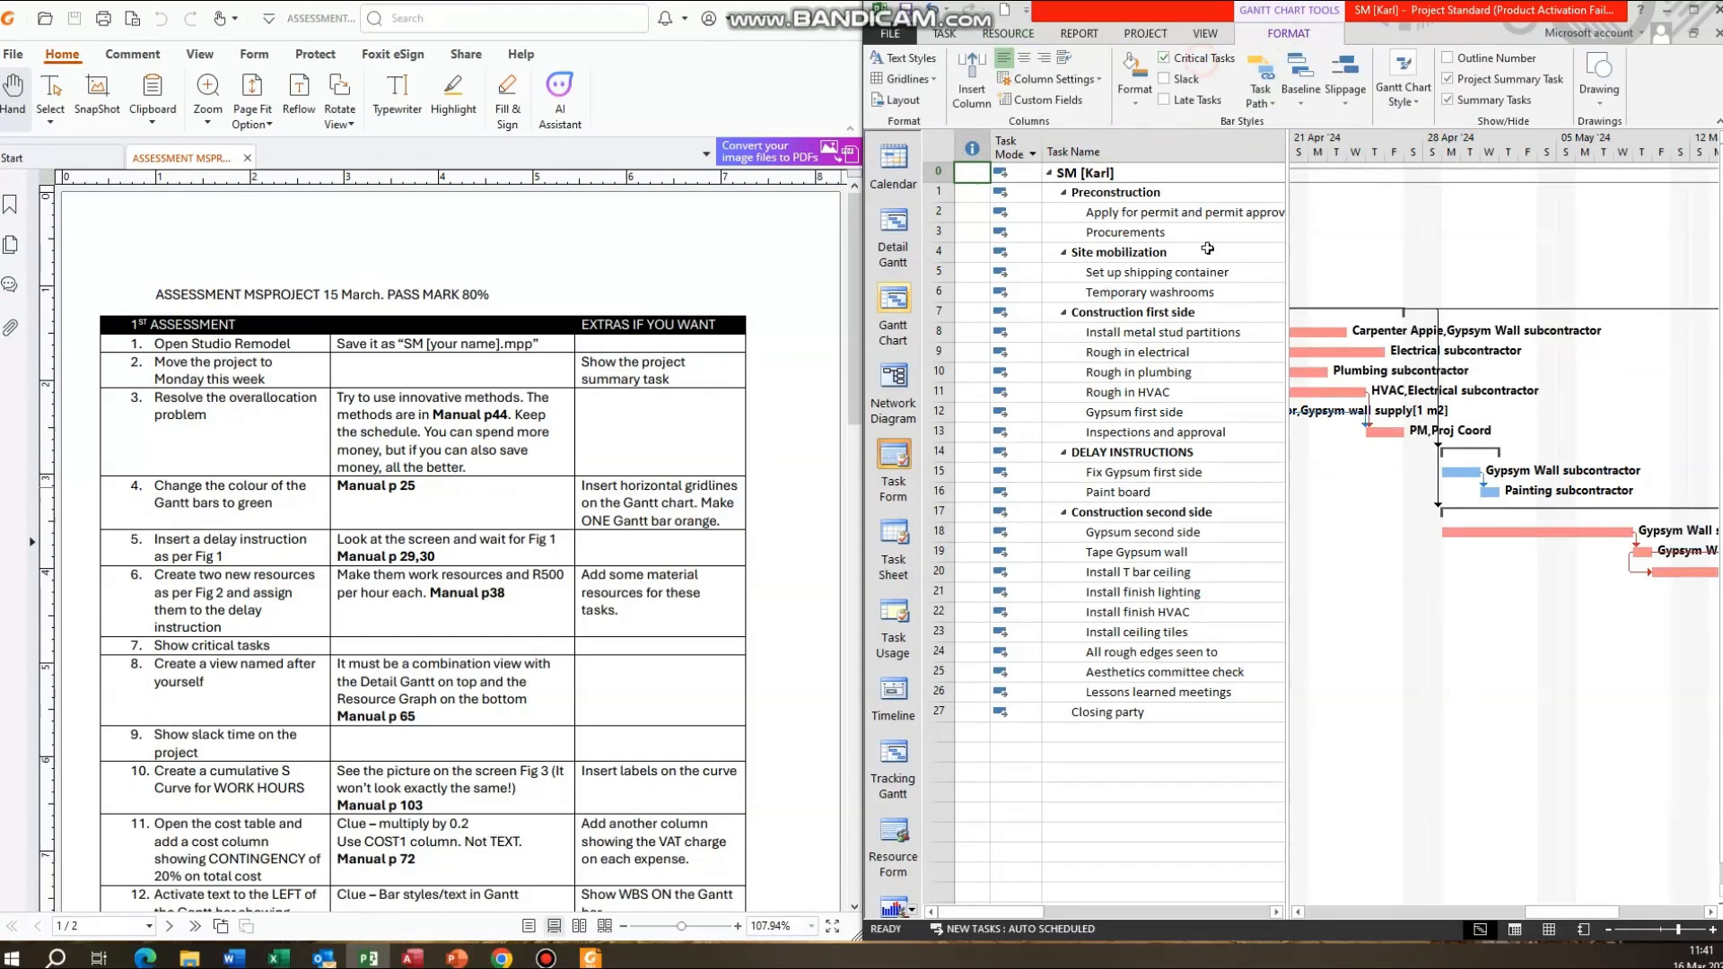
Begin defining a new combination view from the More Views dialog.
left_click(1558, 915)
mouse_move(1558, 915)
left_mouse_down()
mouse_move(1494, 923)
mouse_move(1497, 937)
mouse_move(1545, 933)
left_mouse_up()
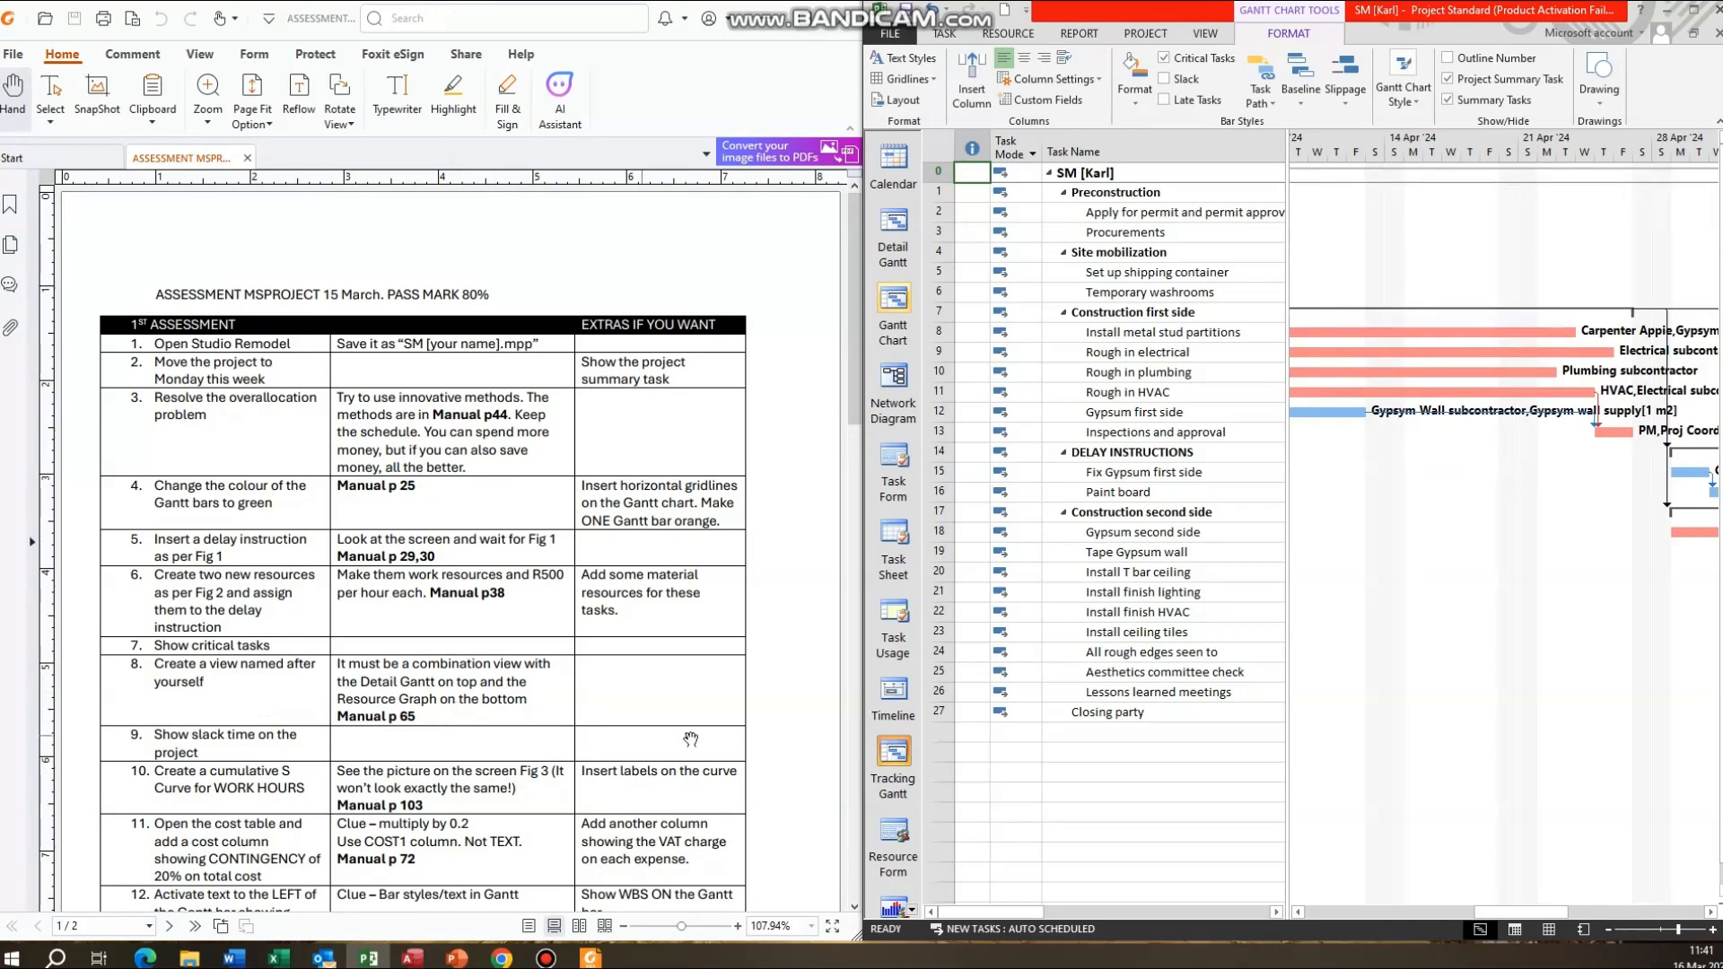
left_click(1097, 272)
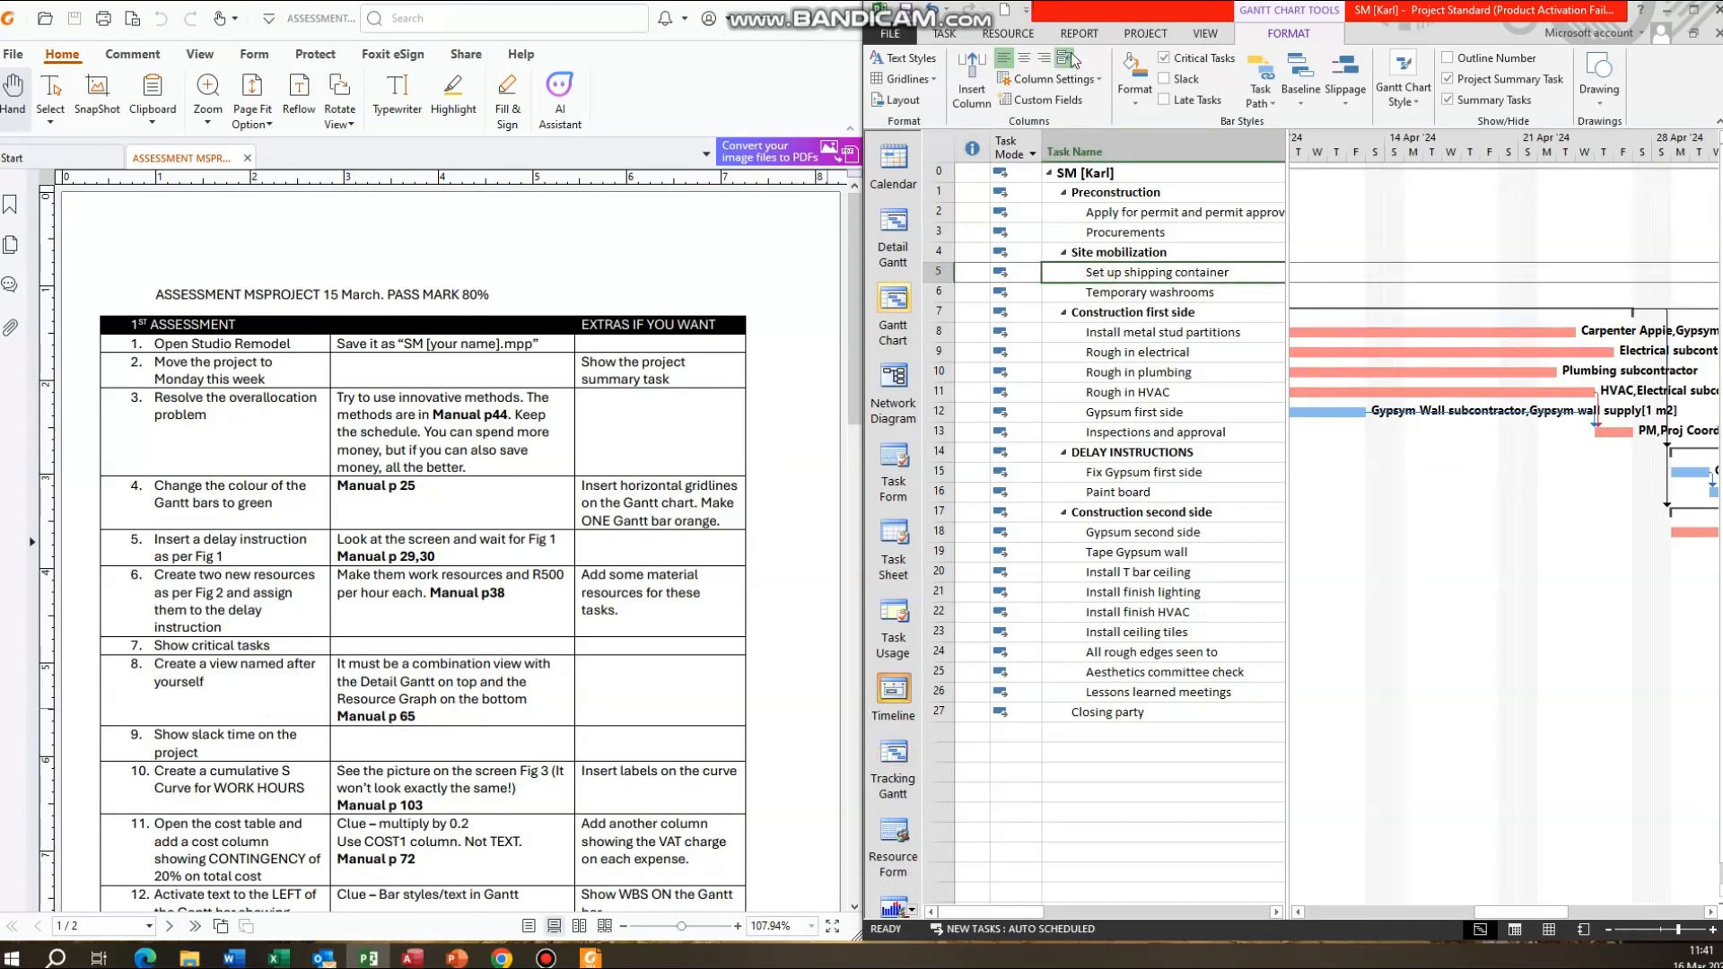
scroll(913, 912, "down", 3)
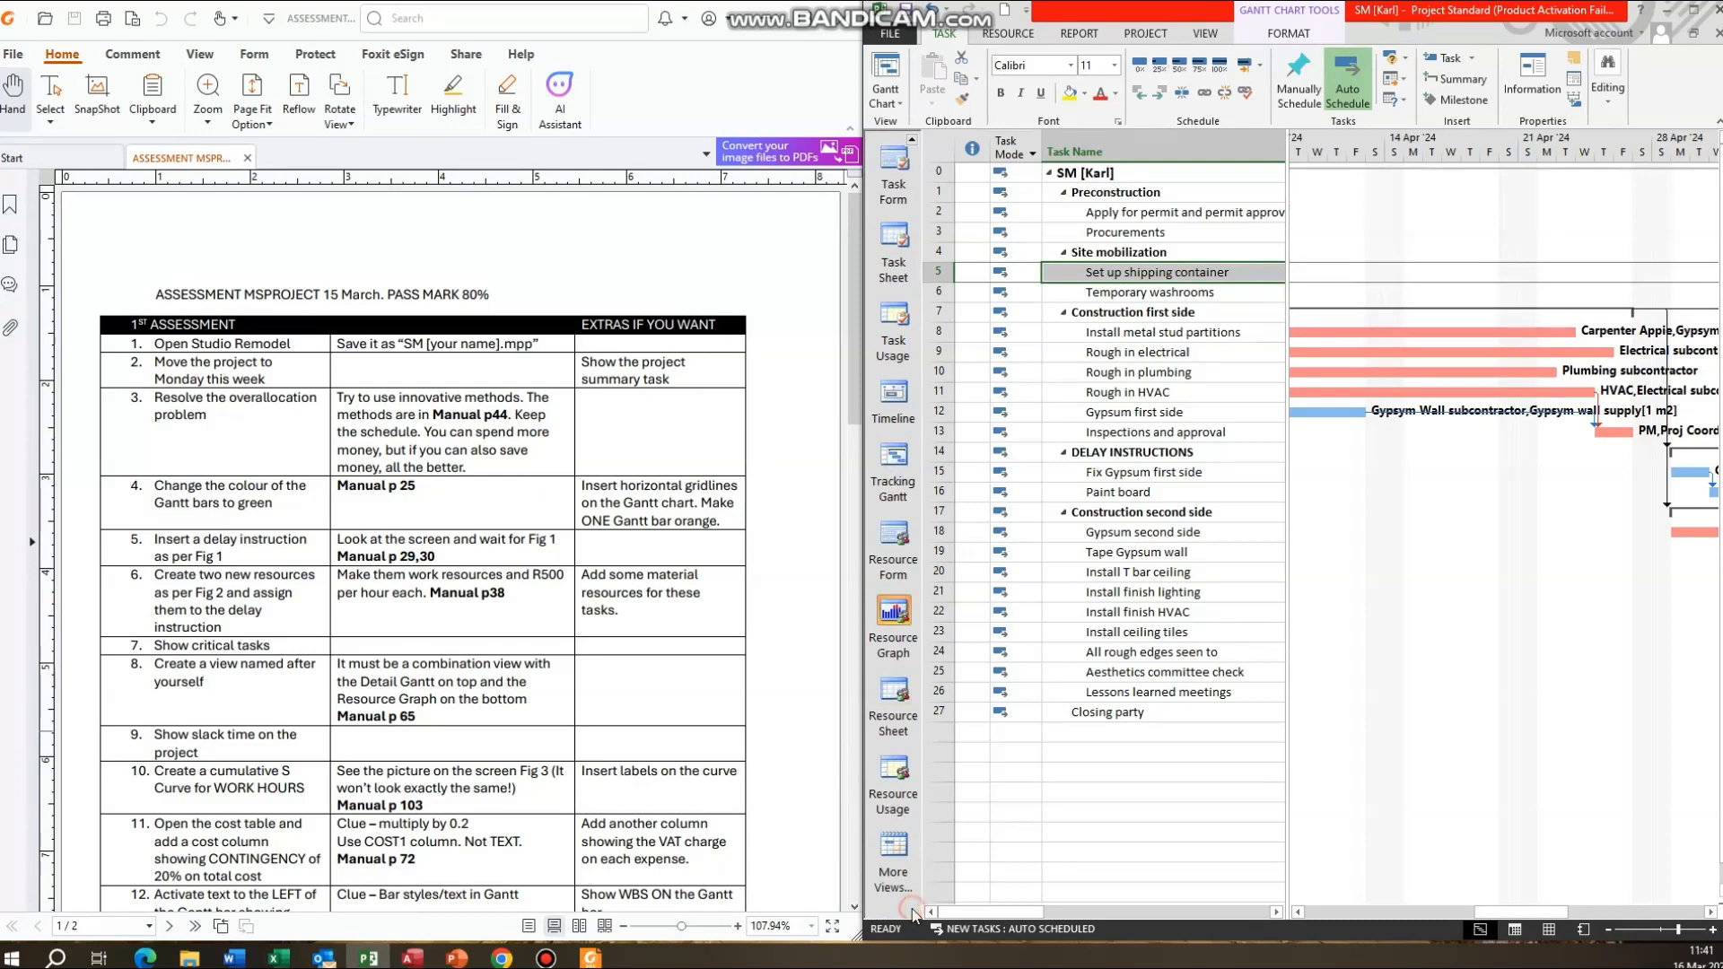
left_click(897, 851)
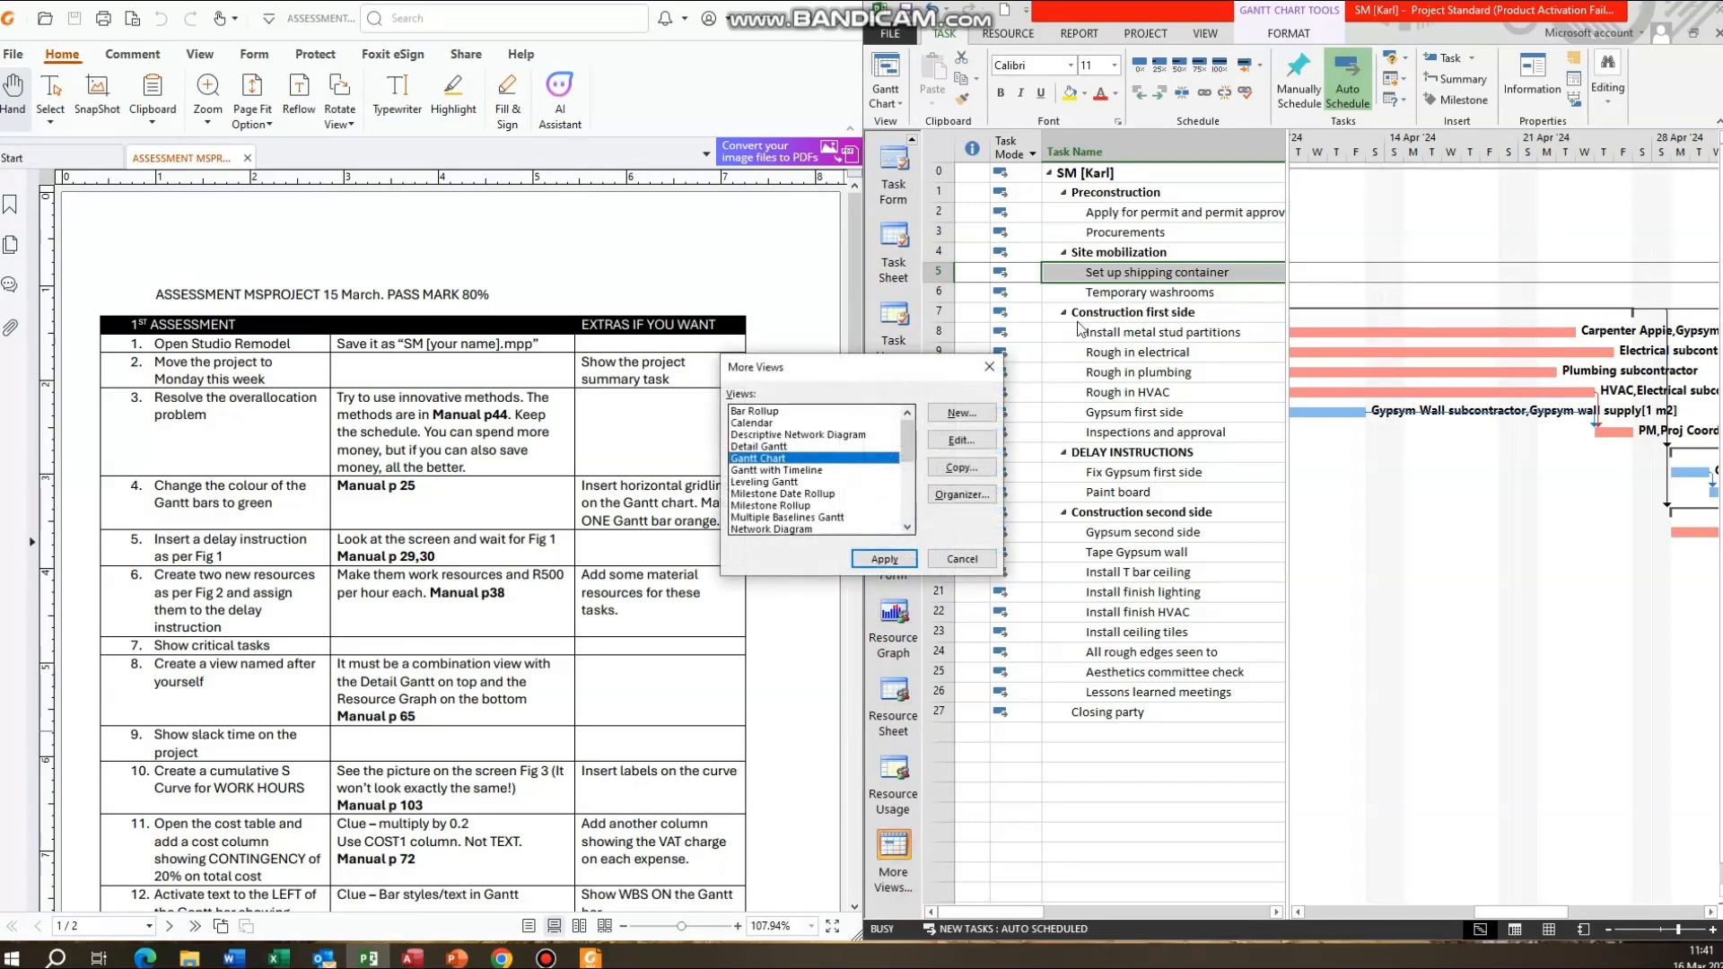
left_click(960, 414)
left_click(776, 472)
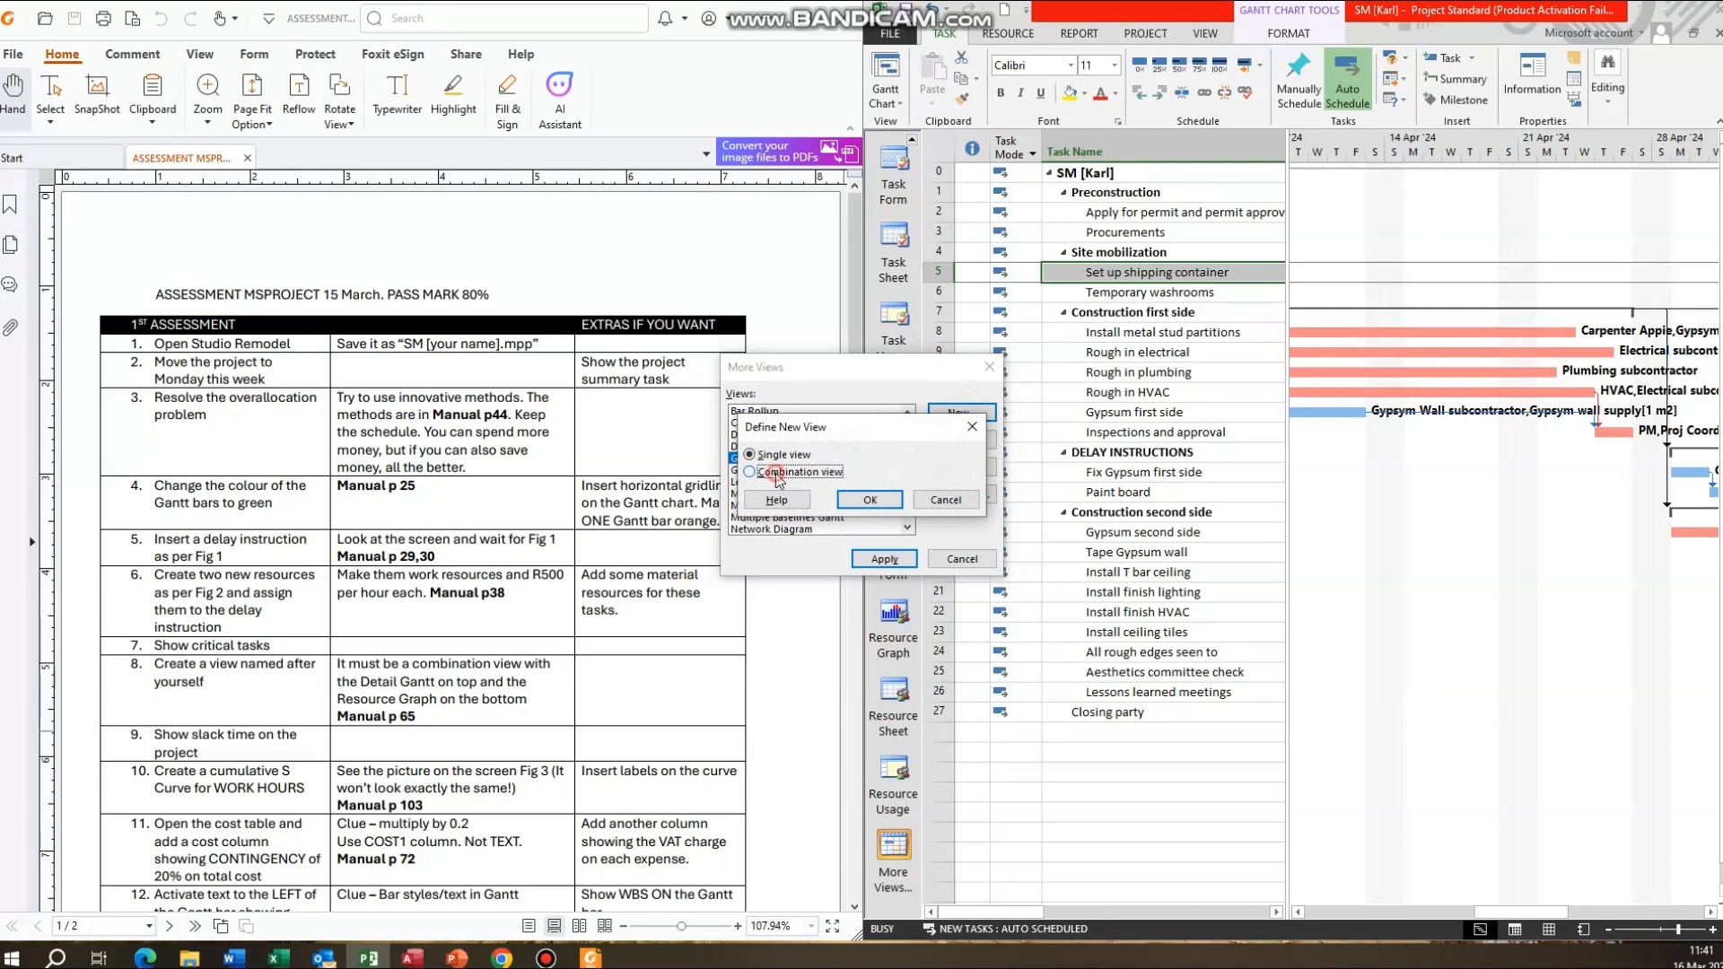
left_click(859, 498)
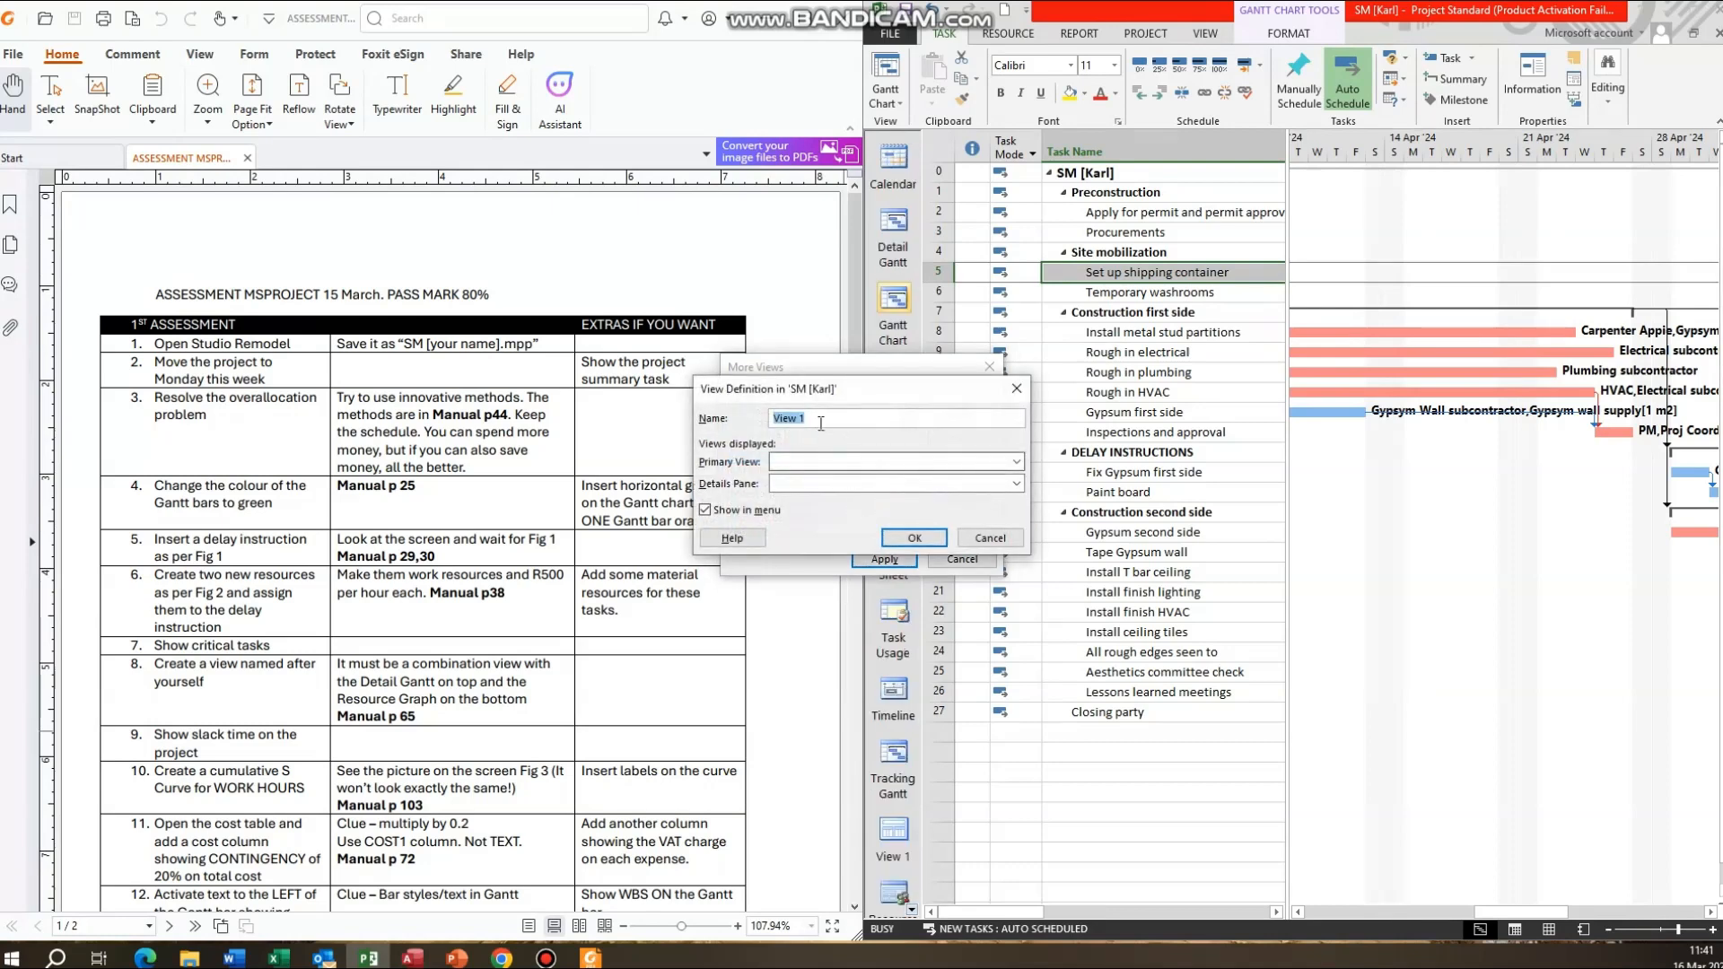
Name the view with your first name and 105, set Detail Gantt as primary view and Resource Graph as details pane, and apply it.
type("Karl 105")
left_click(1018, 462)
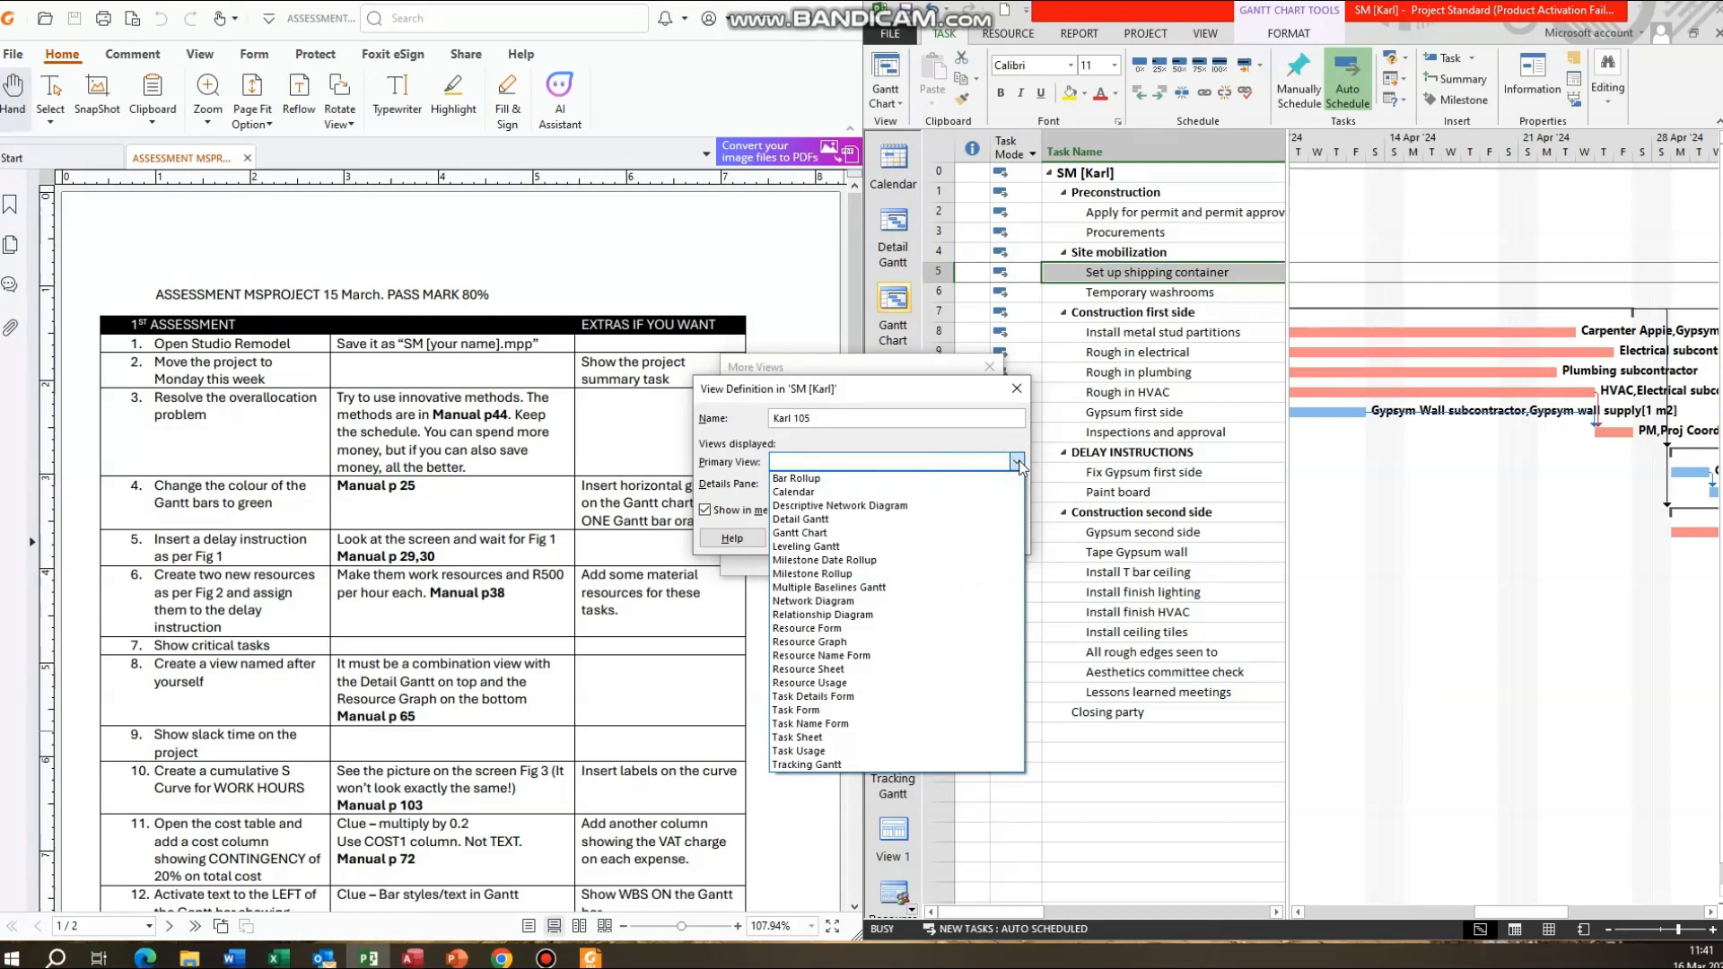
left_click(904, 519)
left_click(1017, 484)
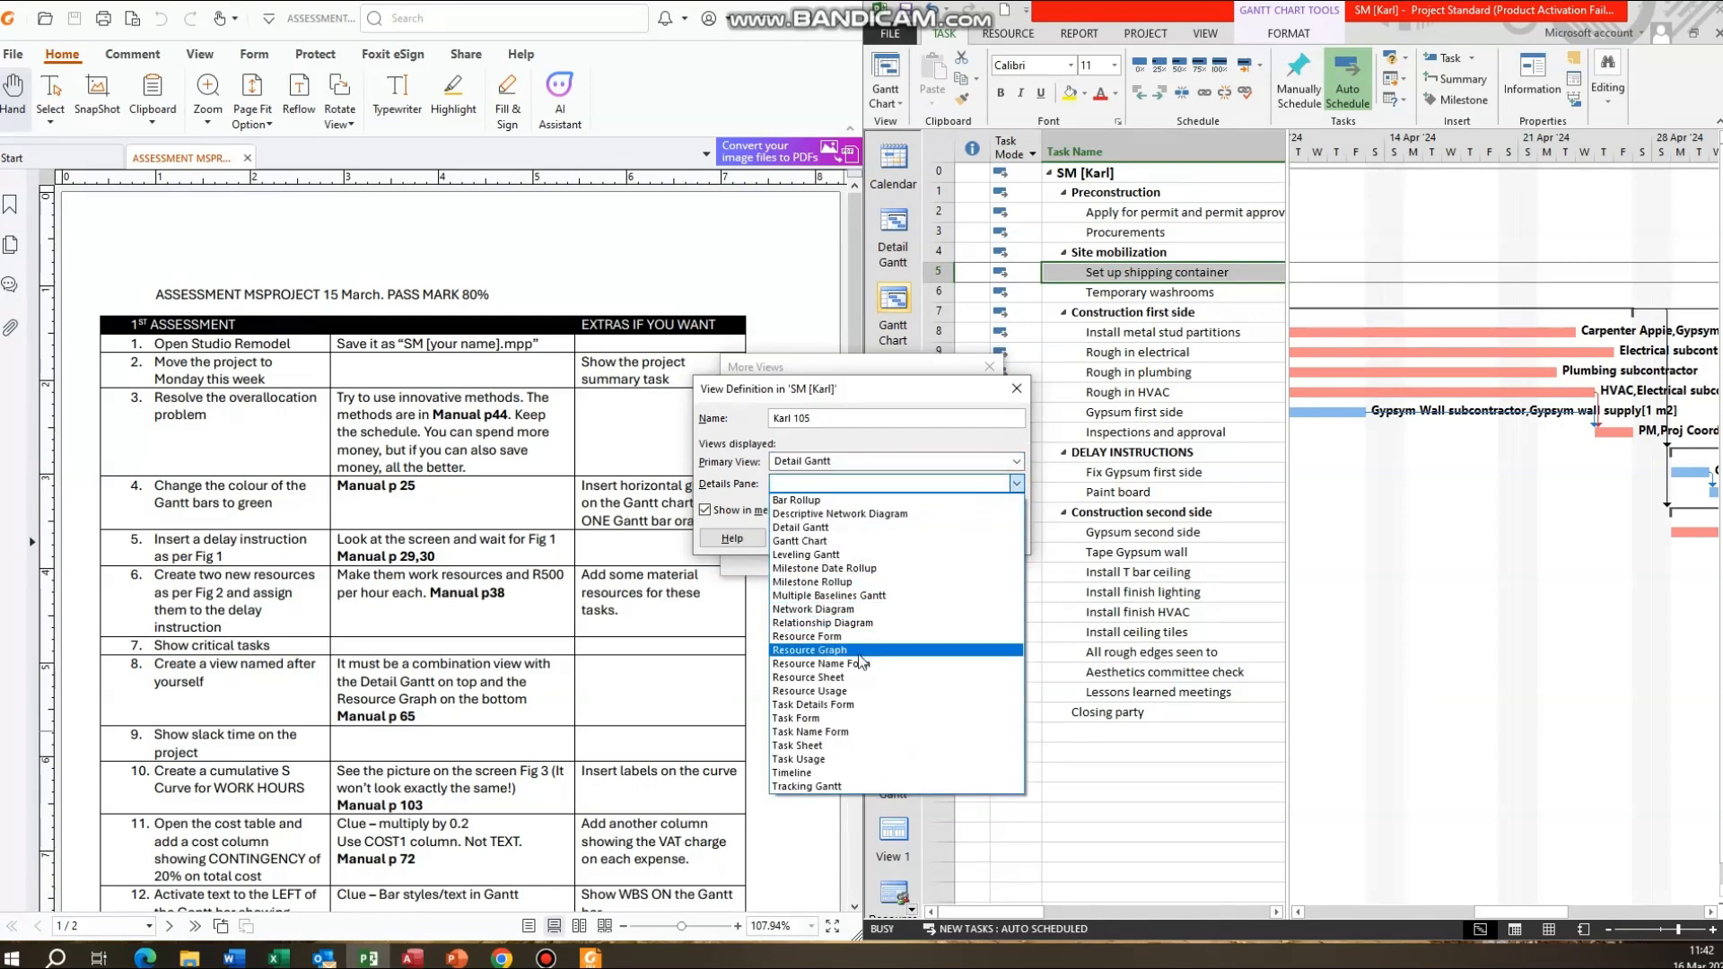
left_click(843, 650)
left_click(942, 535)
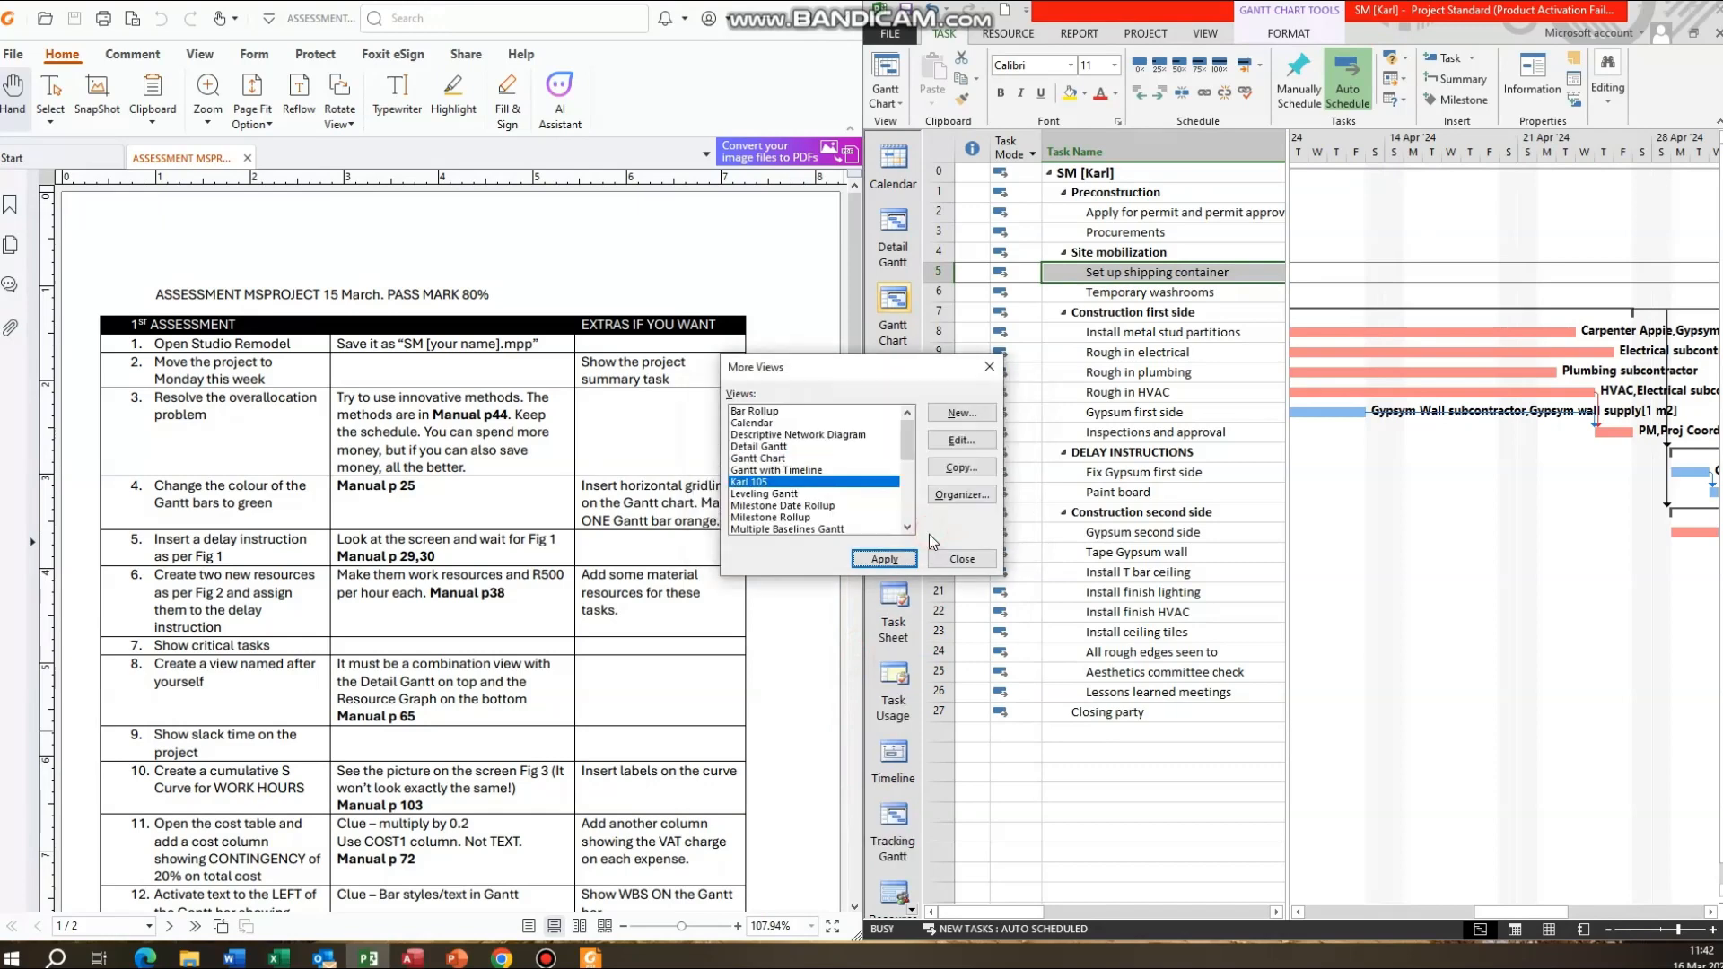
left_click(900, 558)
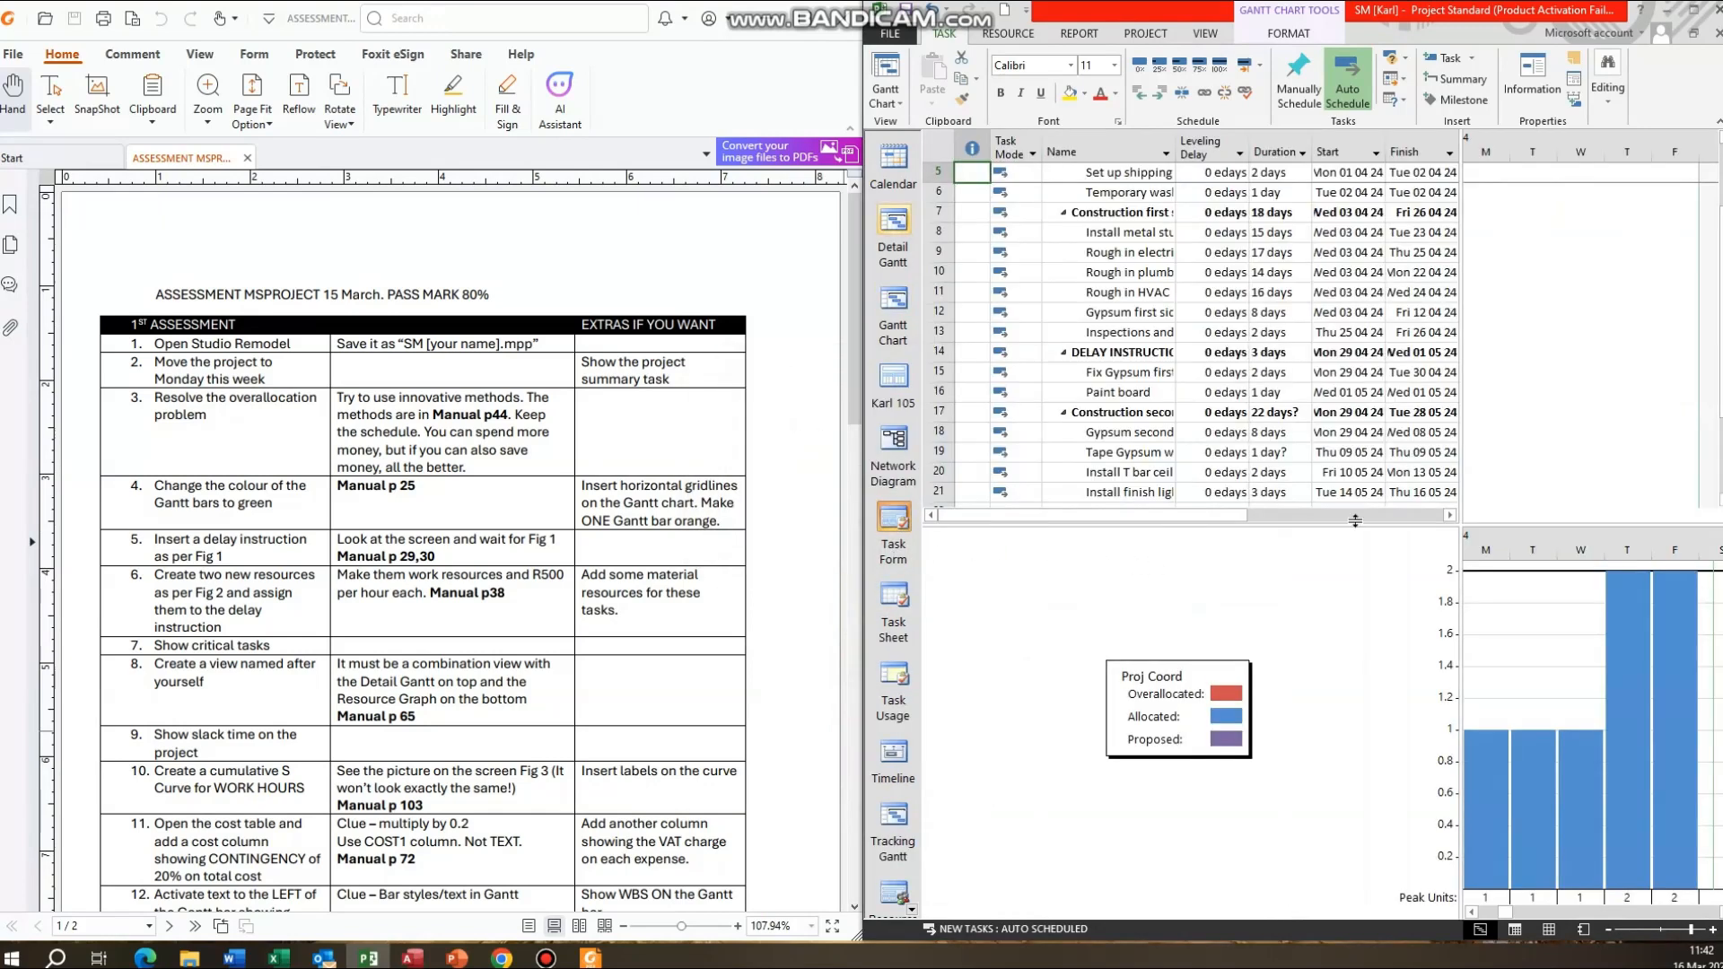
Remove the split details pane and look along the Detail Gantt timeline for the tasks' slack time.
left_click(1109, 289)
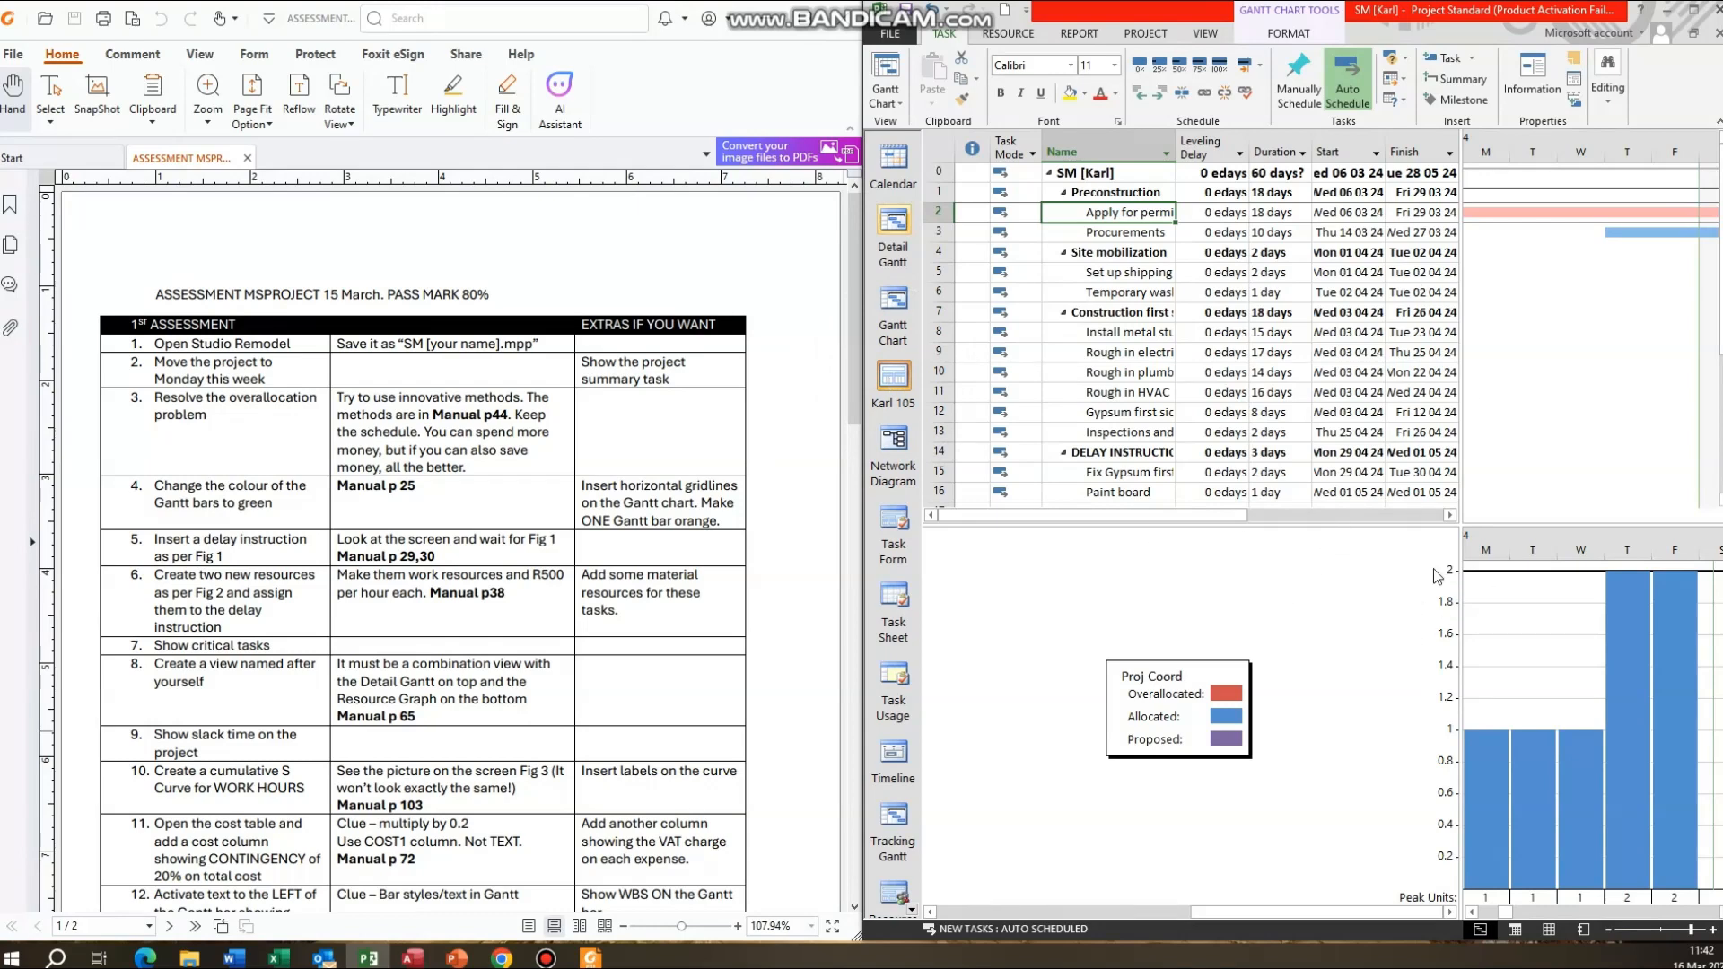
left_click(1206, 34)
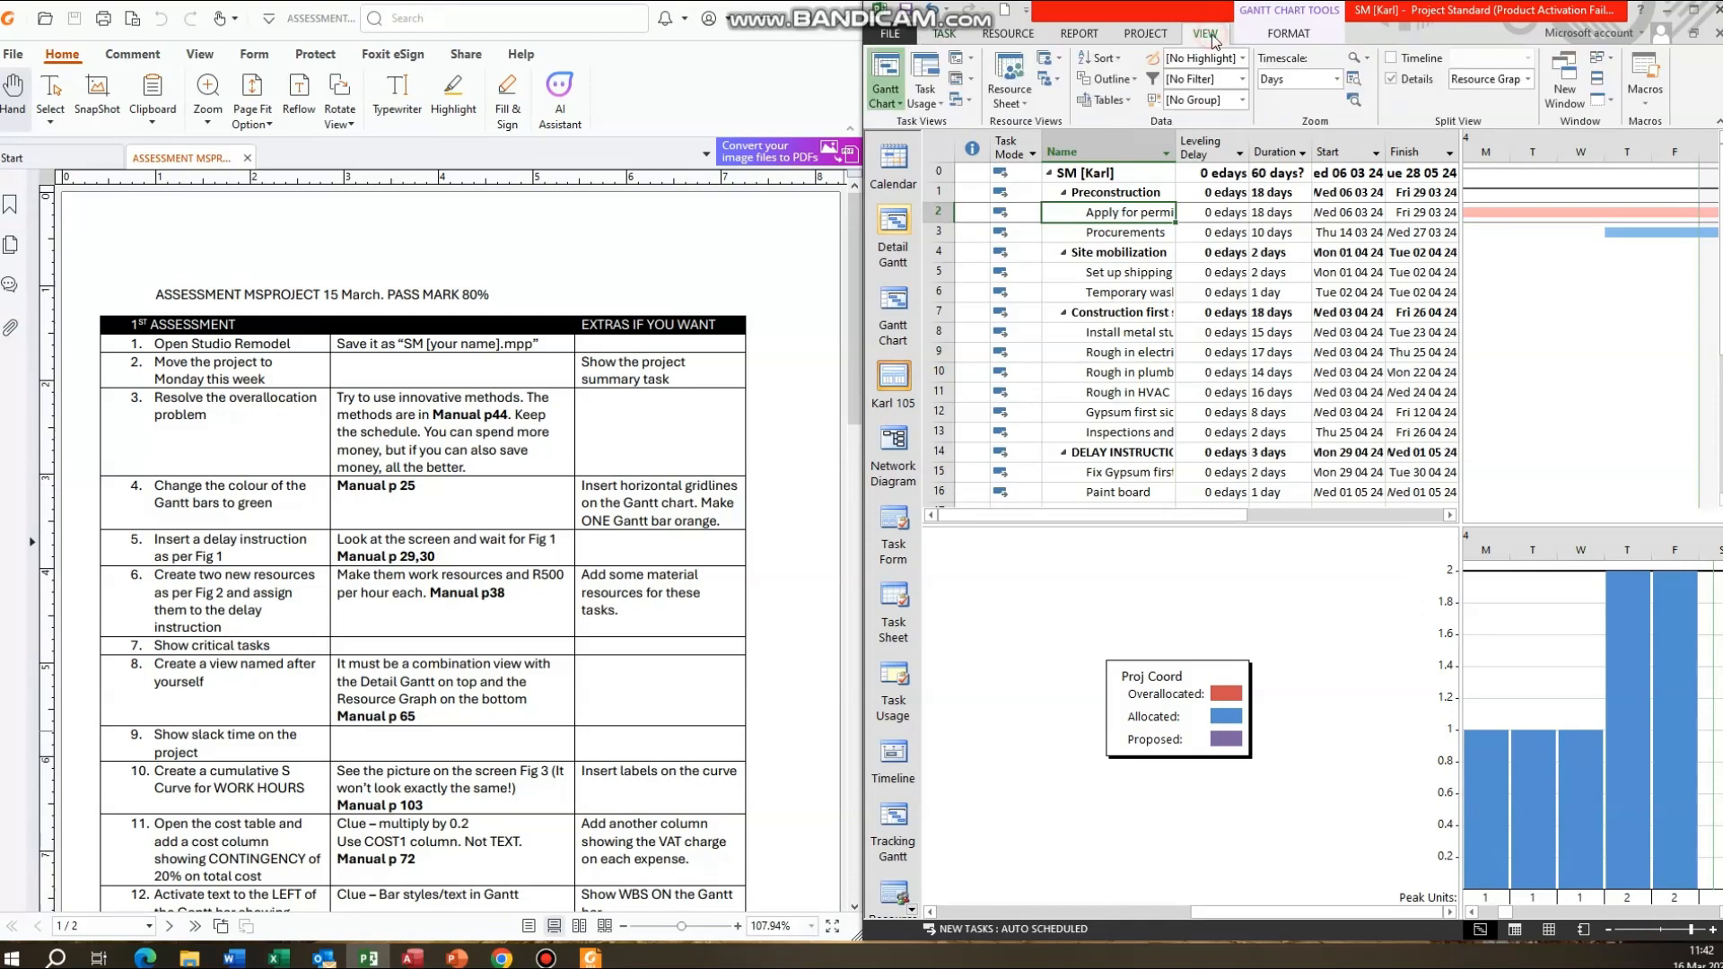
left_click(1393, 79)
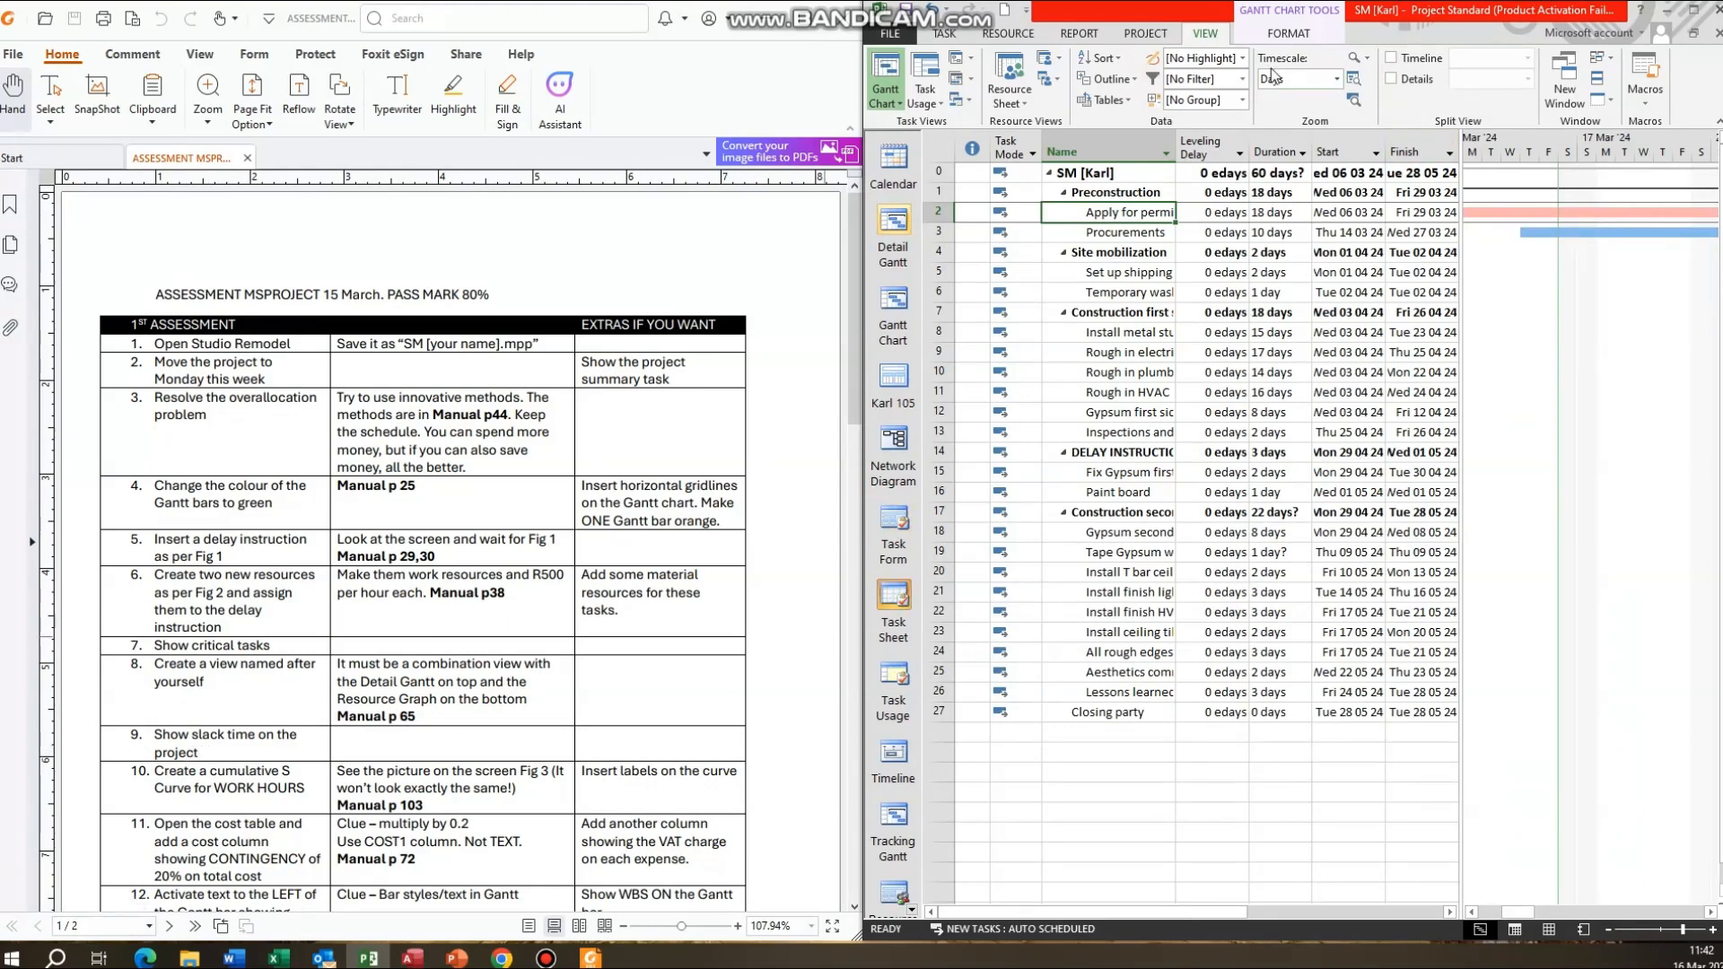
left_click(1272, 35)
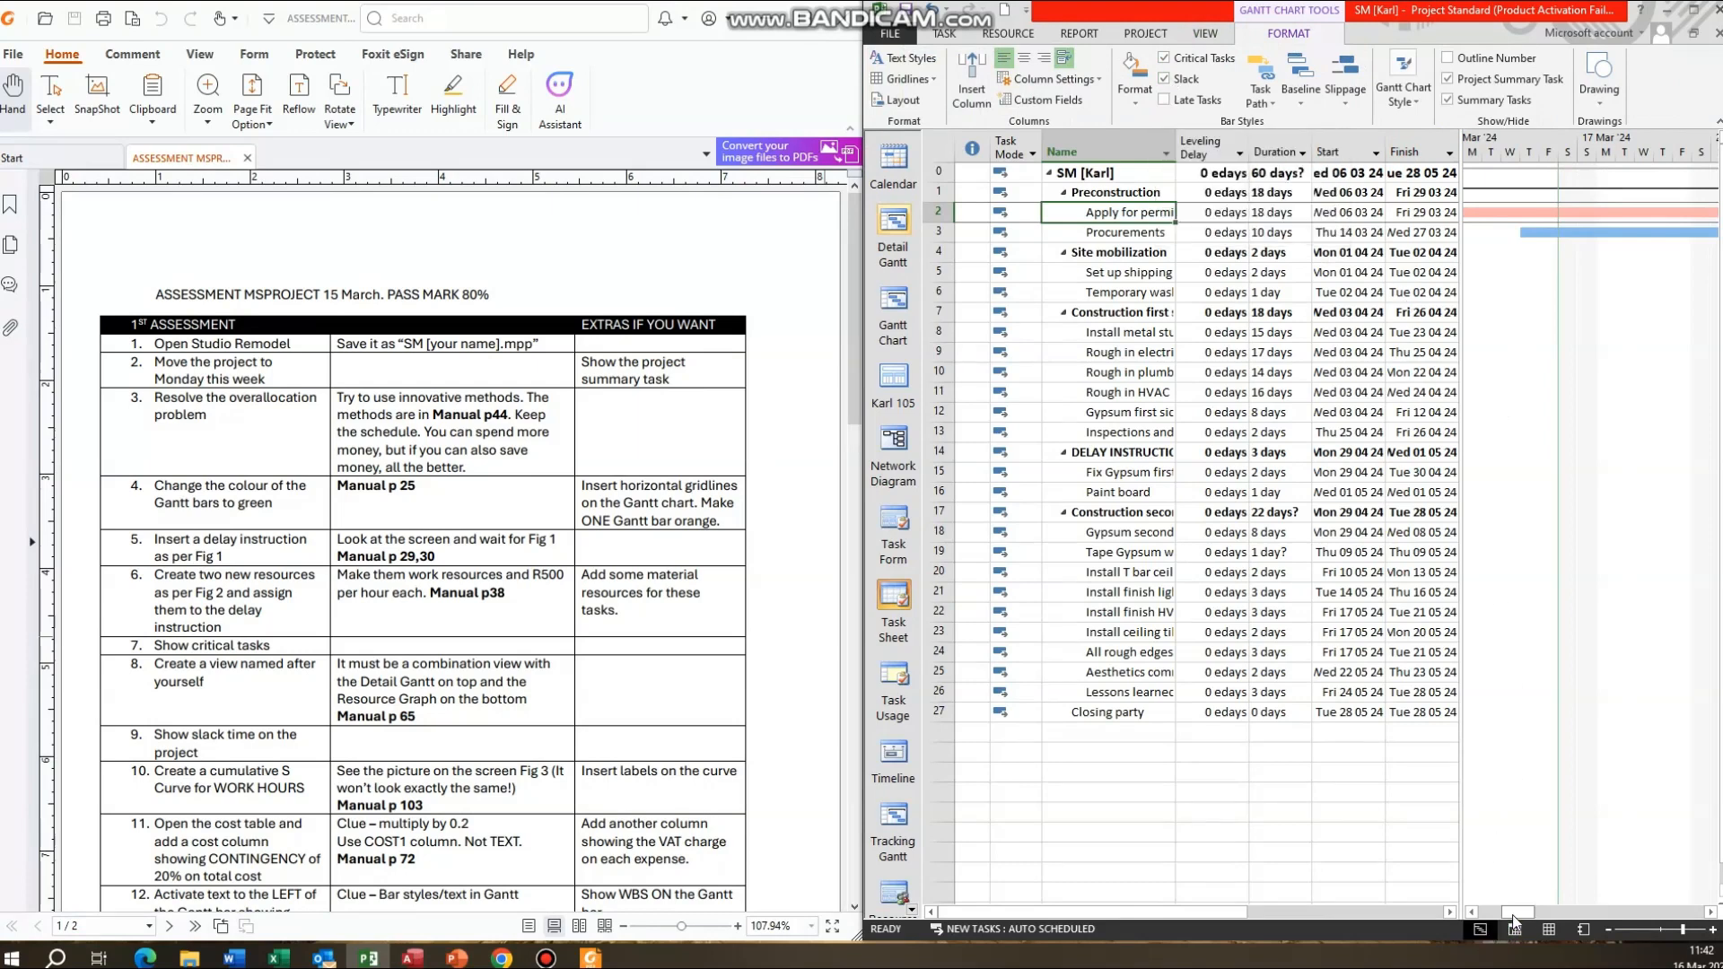
left_click_drag(1513, 920, 1606, 906)
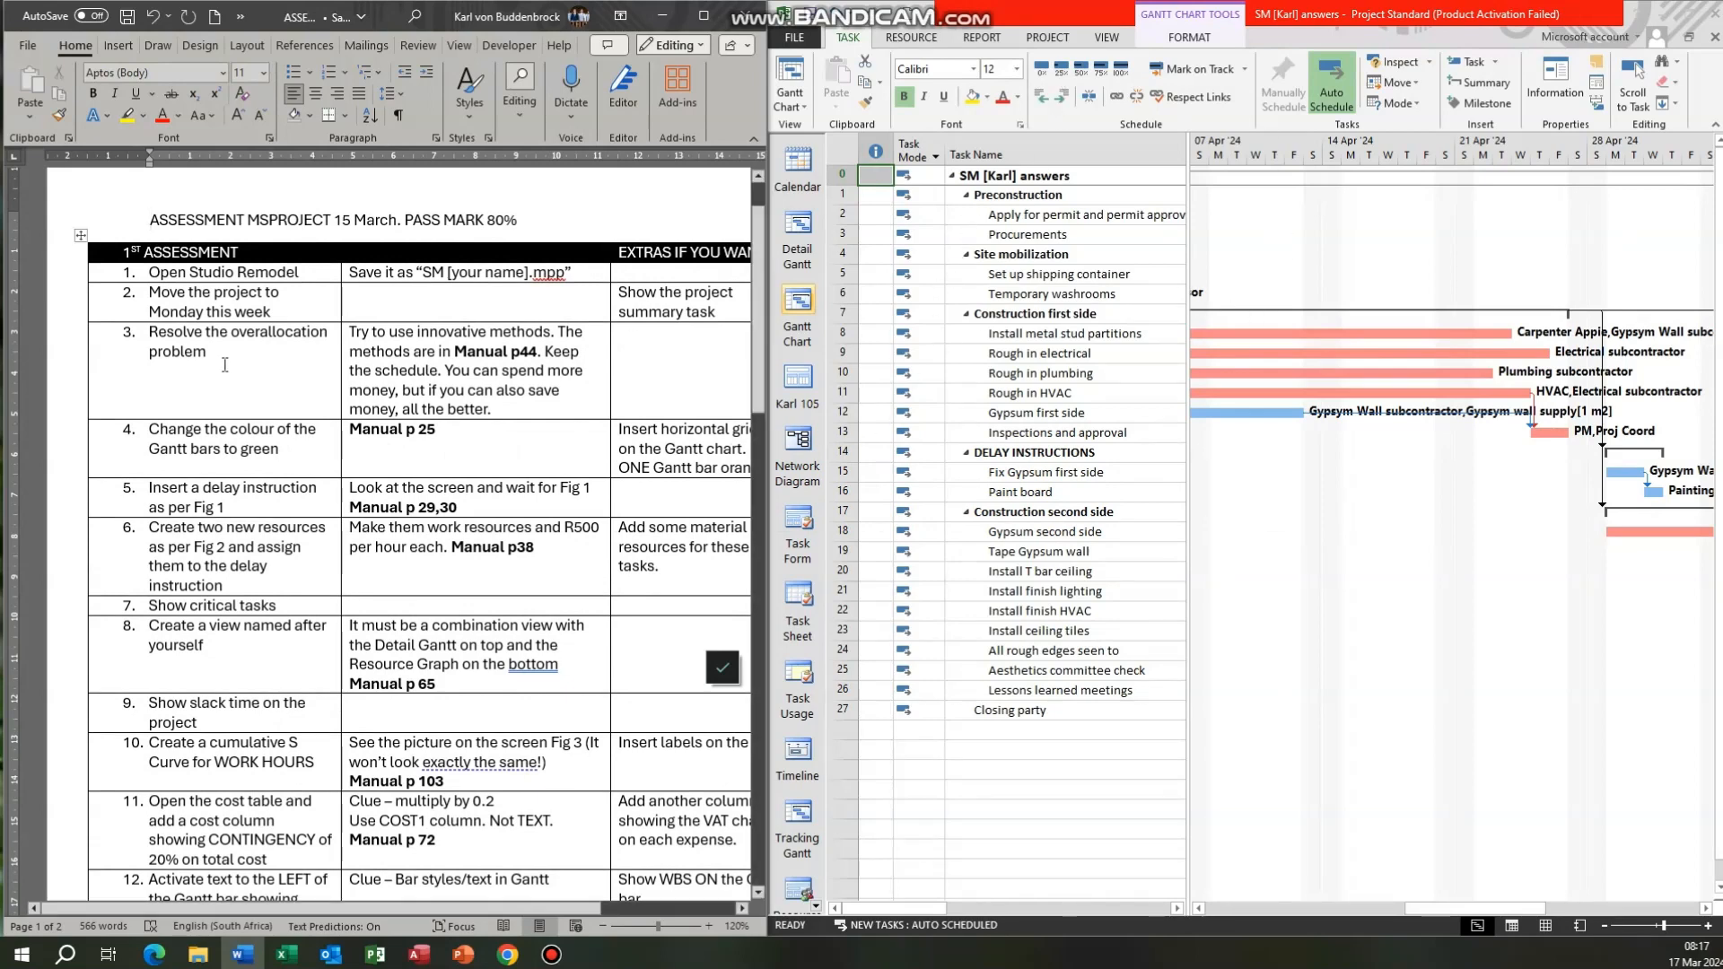
Move the project in the answers file to a new start date of Mon 11 03 24 and check the shifted bars.
left_click(237, 301)
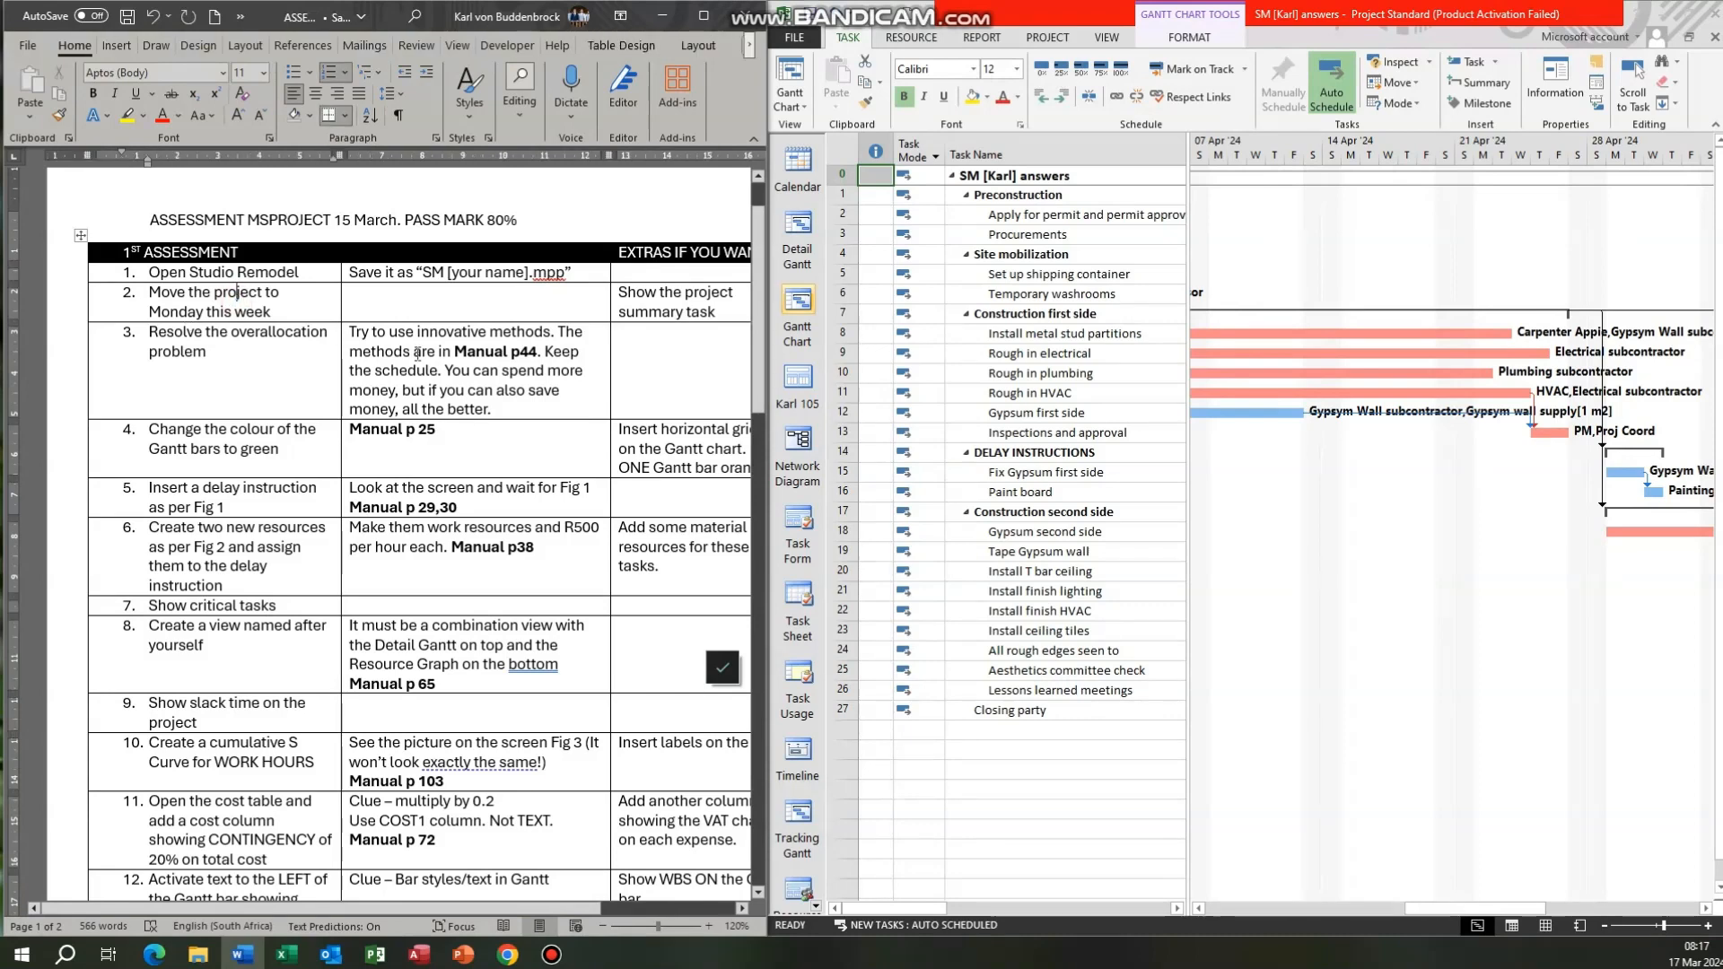
left_click(1055, 38)
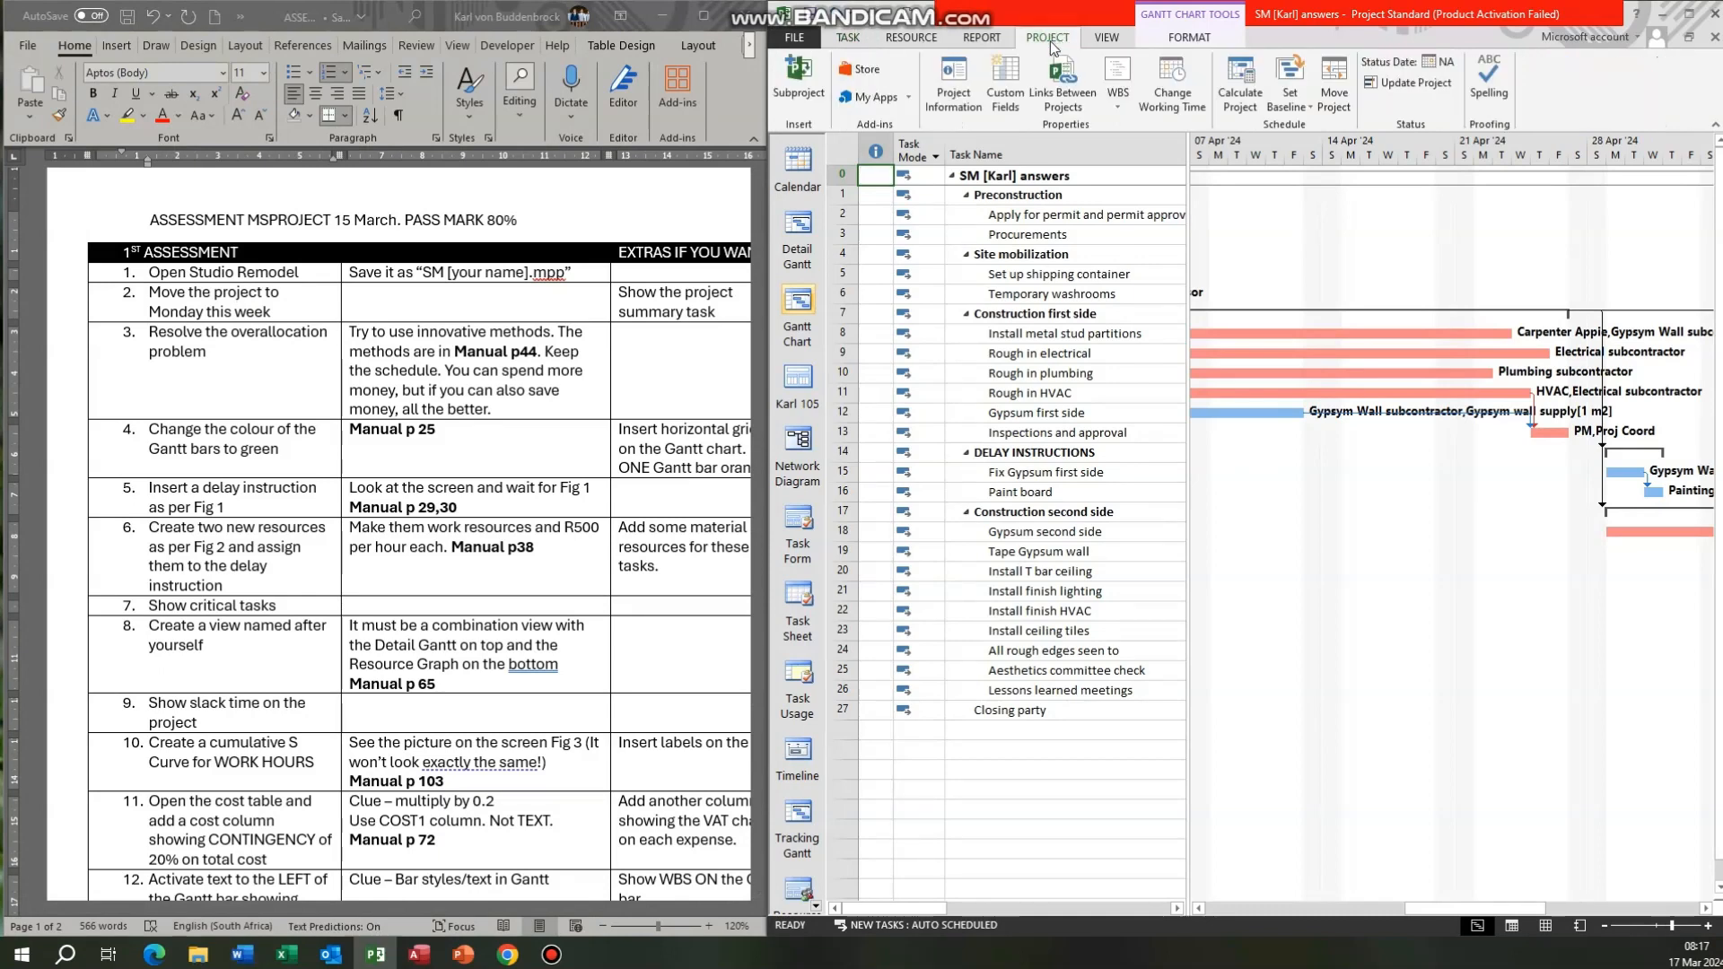
left_click(1334, 85)
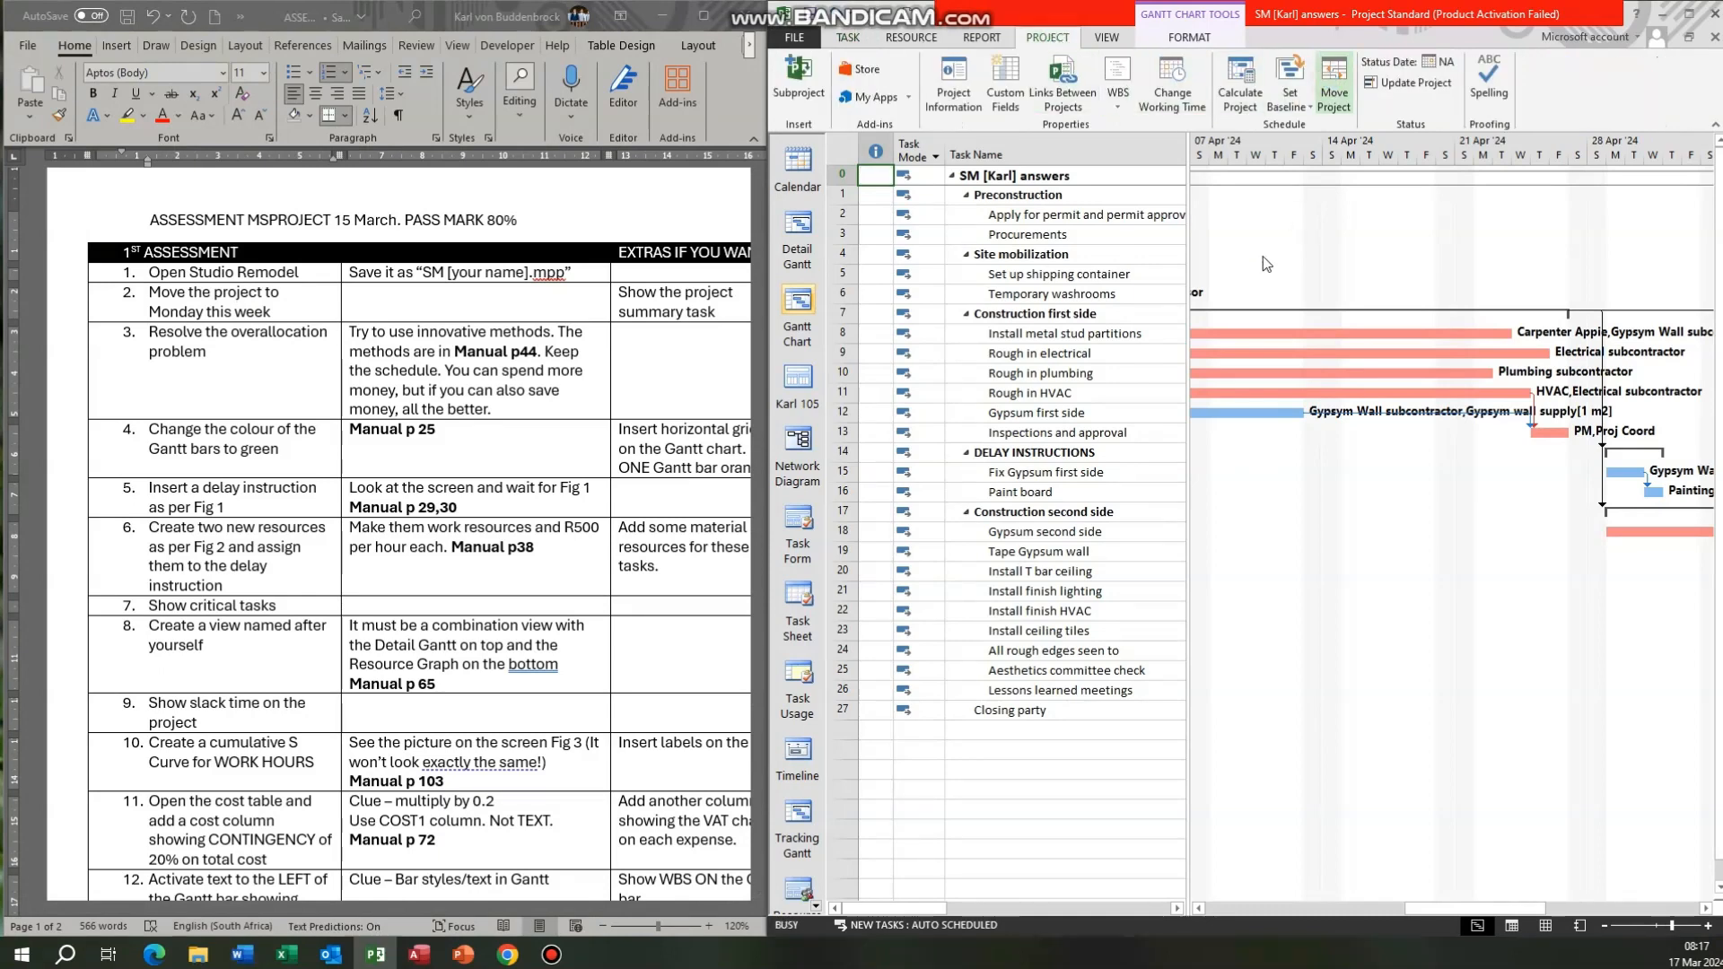
left_click(1007, 465)
left_click(891, 546)
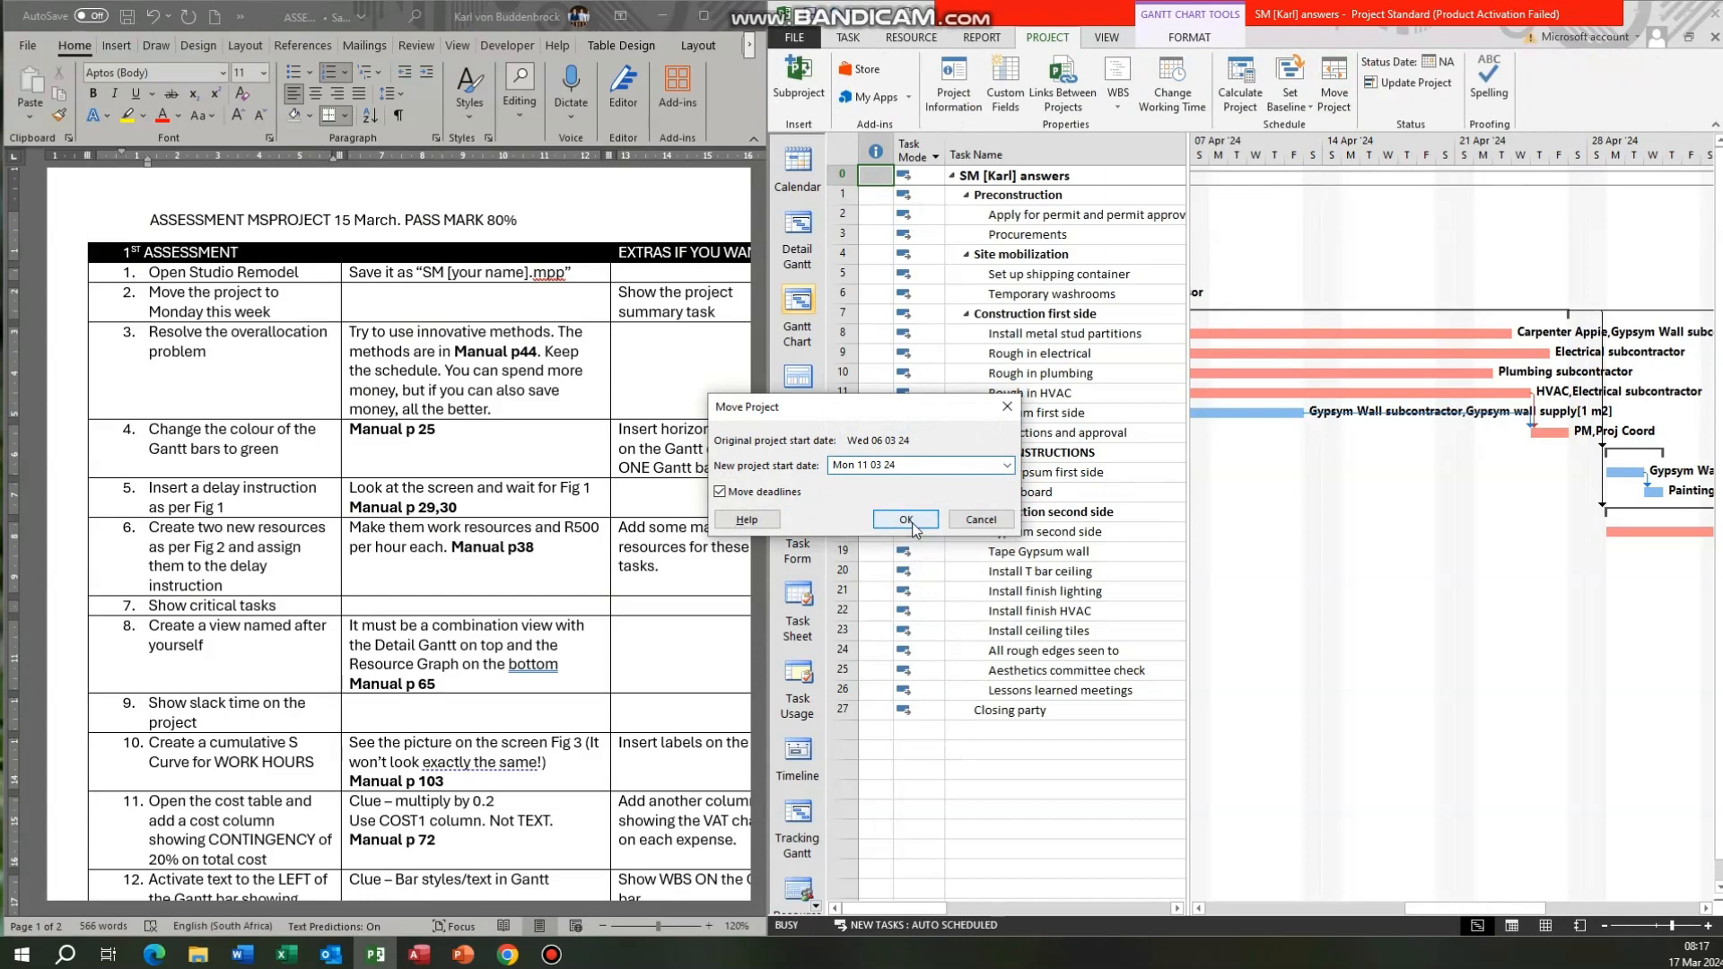
left_click(908, 522)
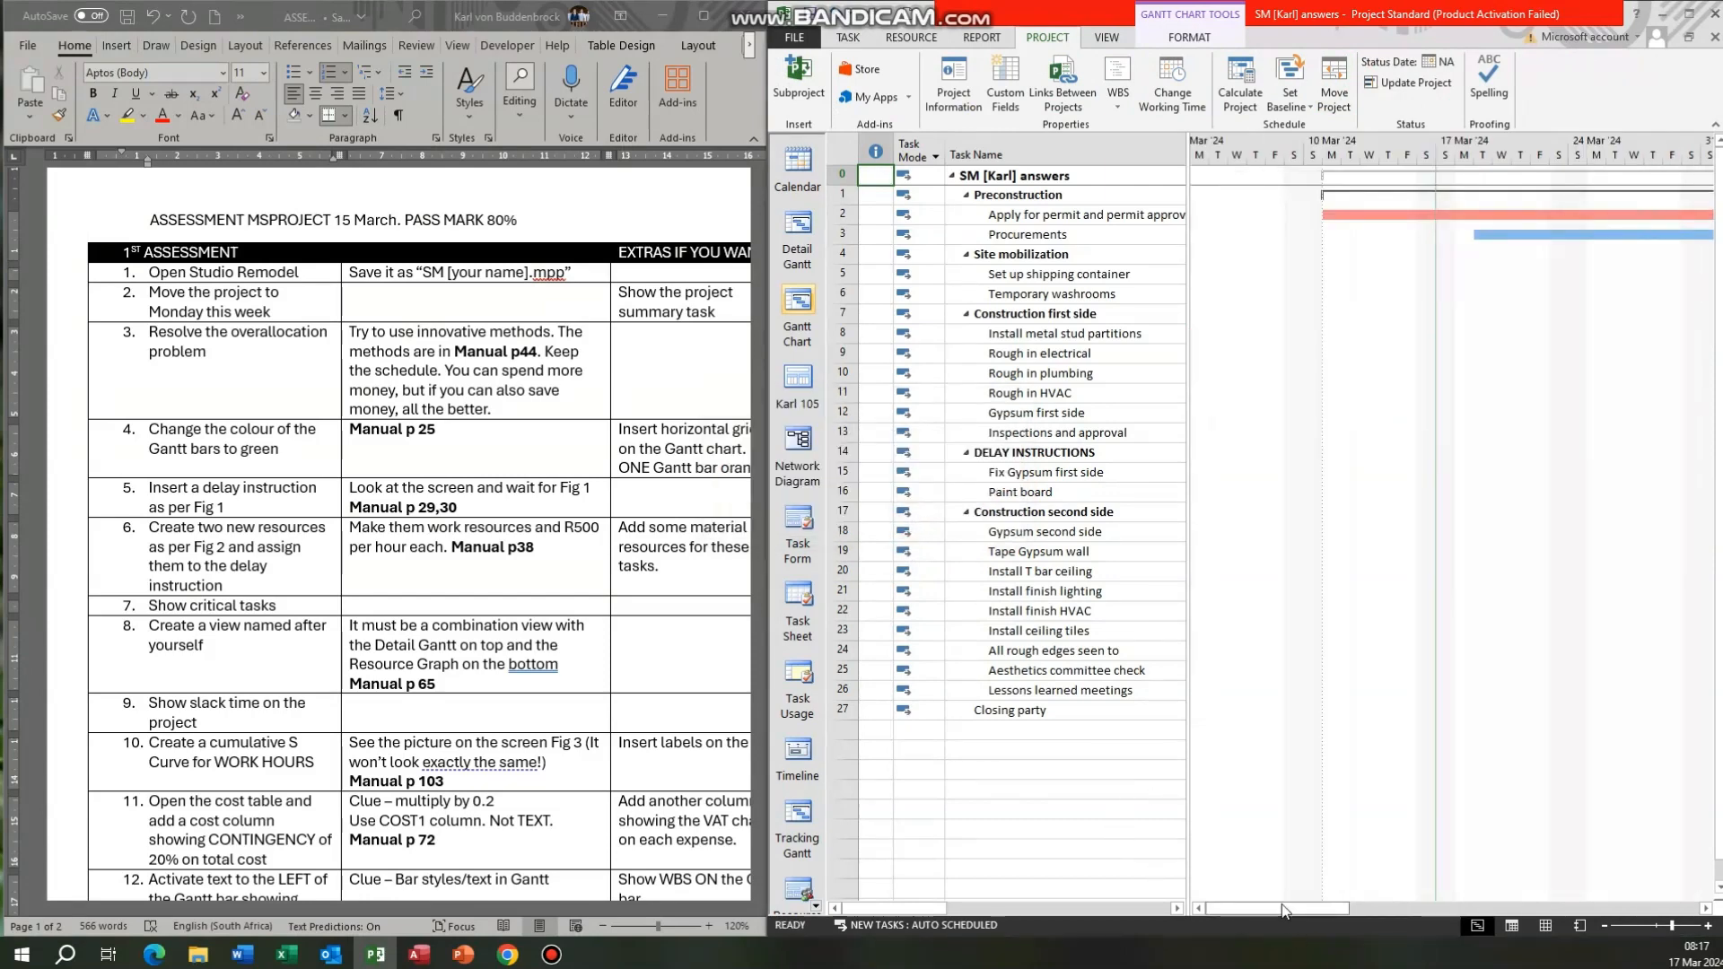
left_click_drag(1273, 915, 1439, 911)
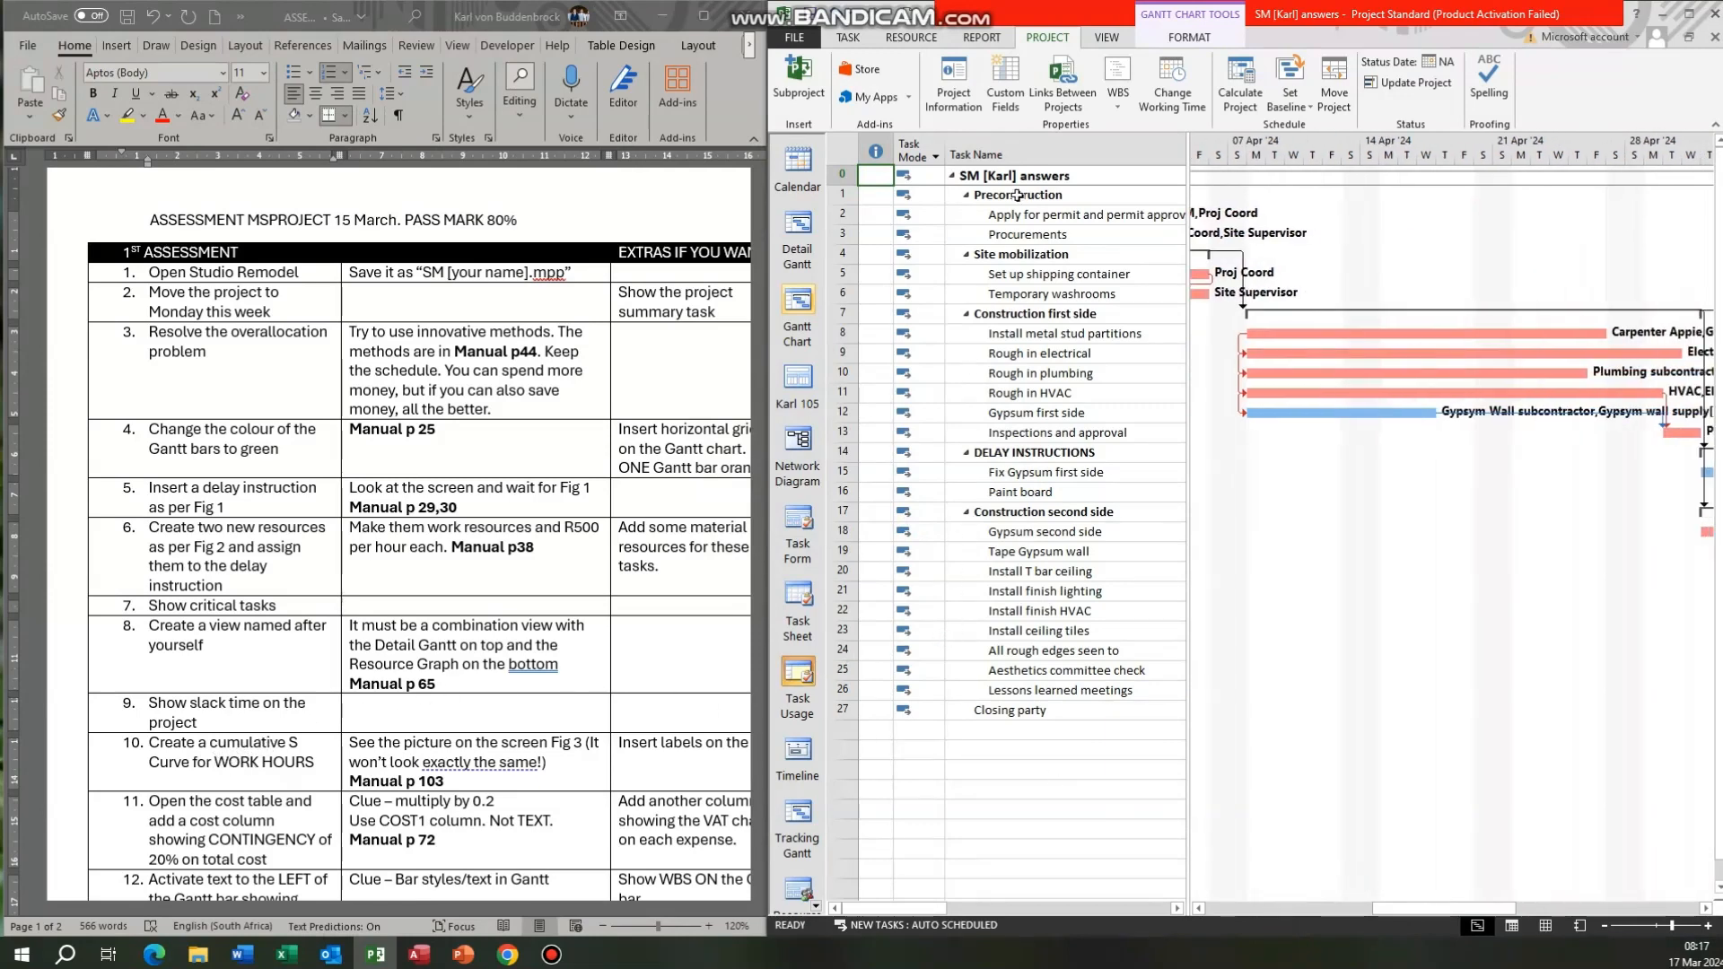
Create a blank report named with your first name and 101, and view the chart types that can be inserted.
left_click(967, 42)
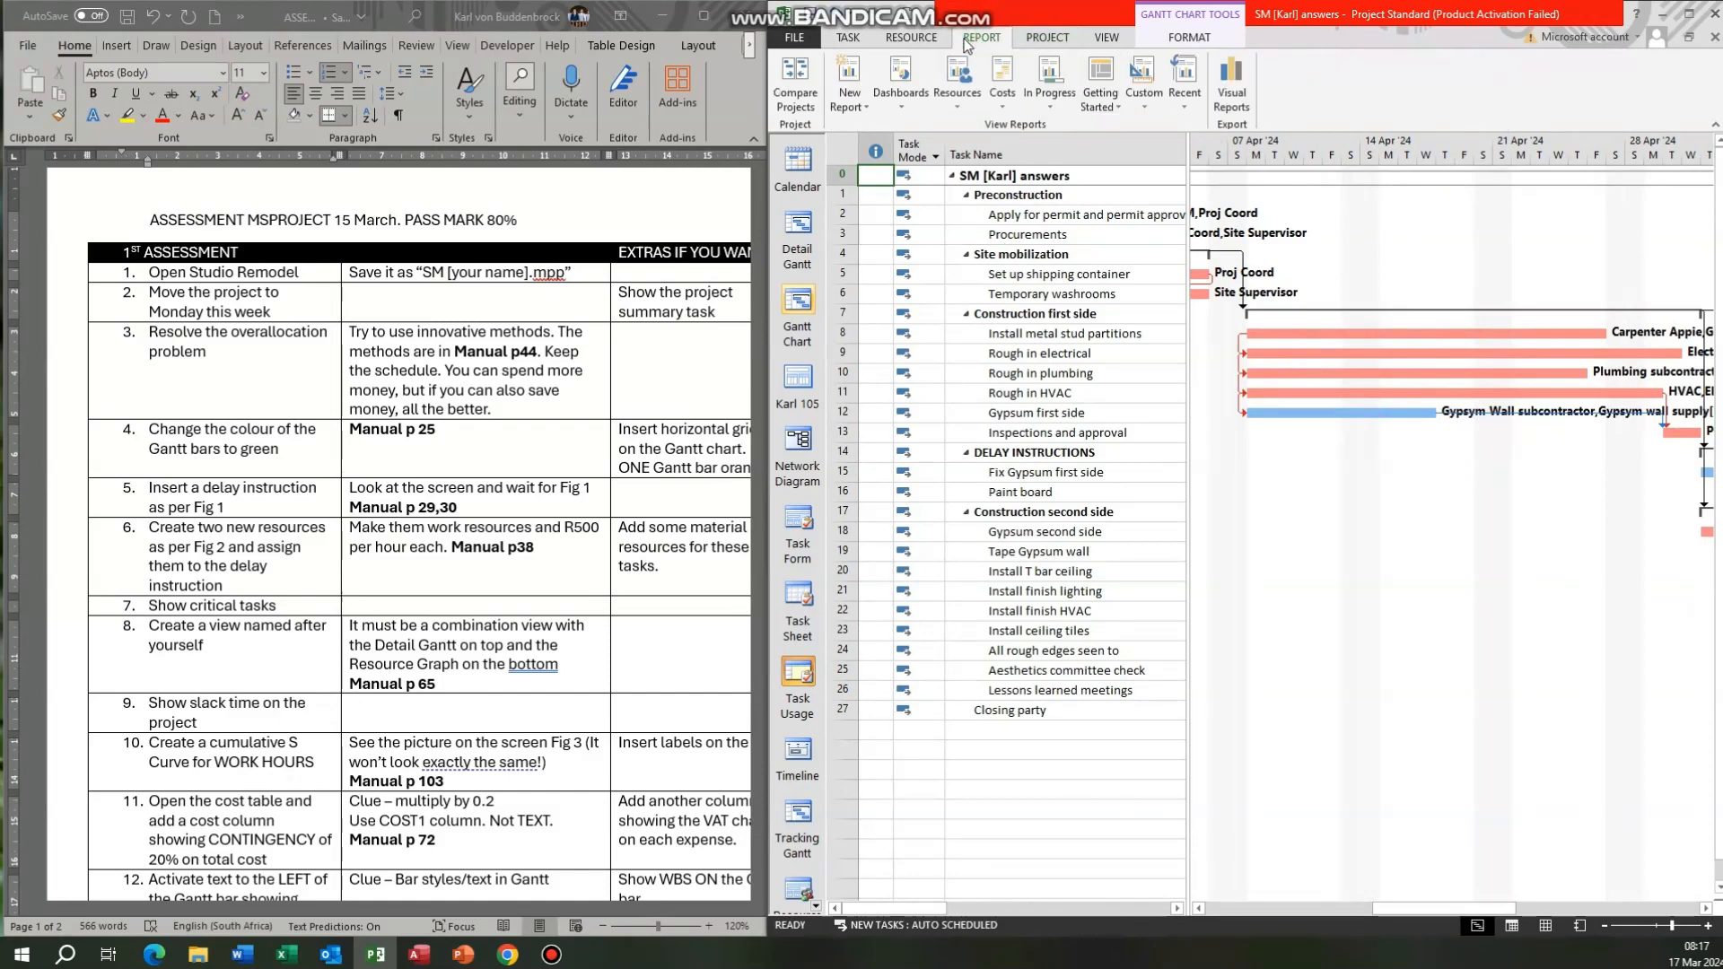
left_click(1149, 104)
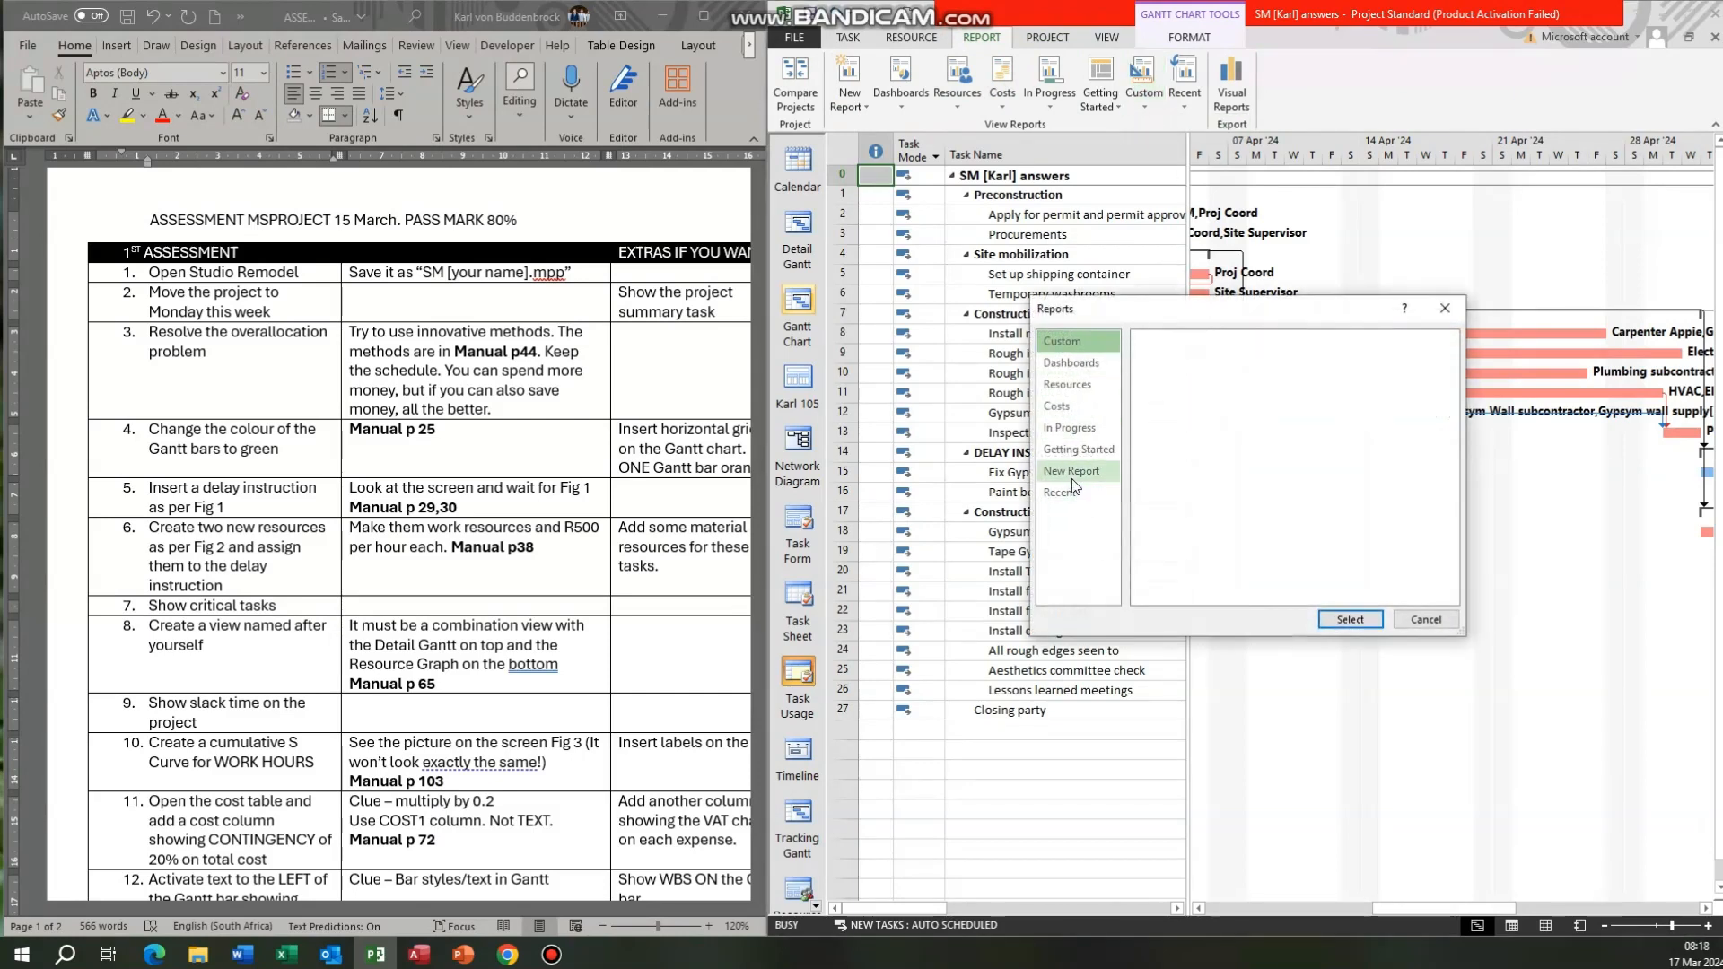
left_click(1071, 475)
left_click(1192, 404)
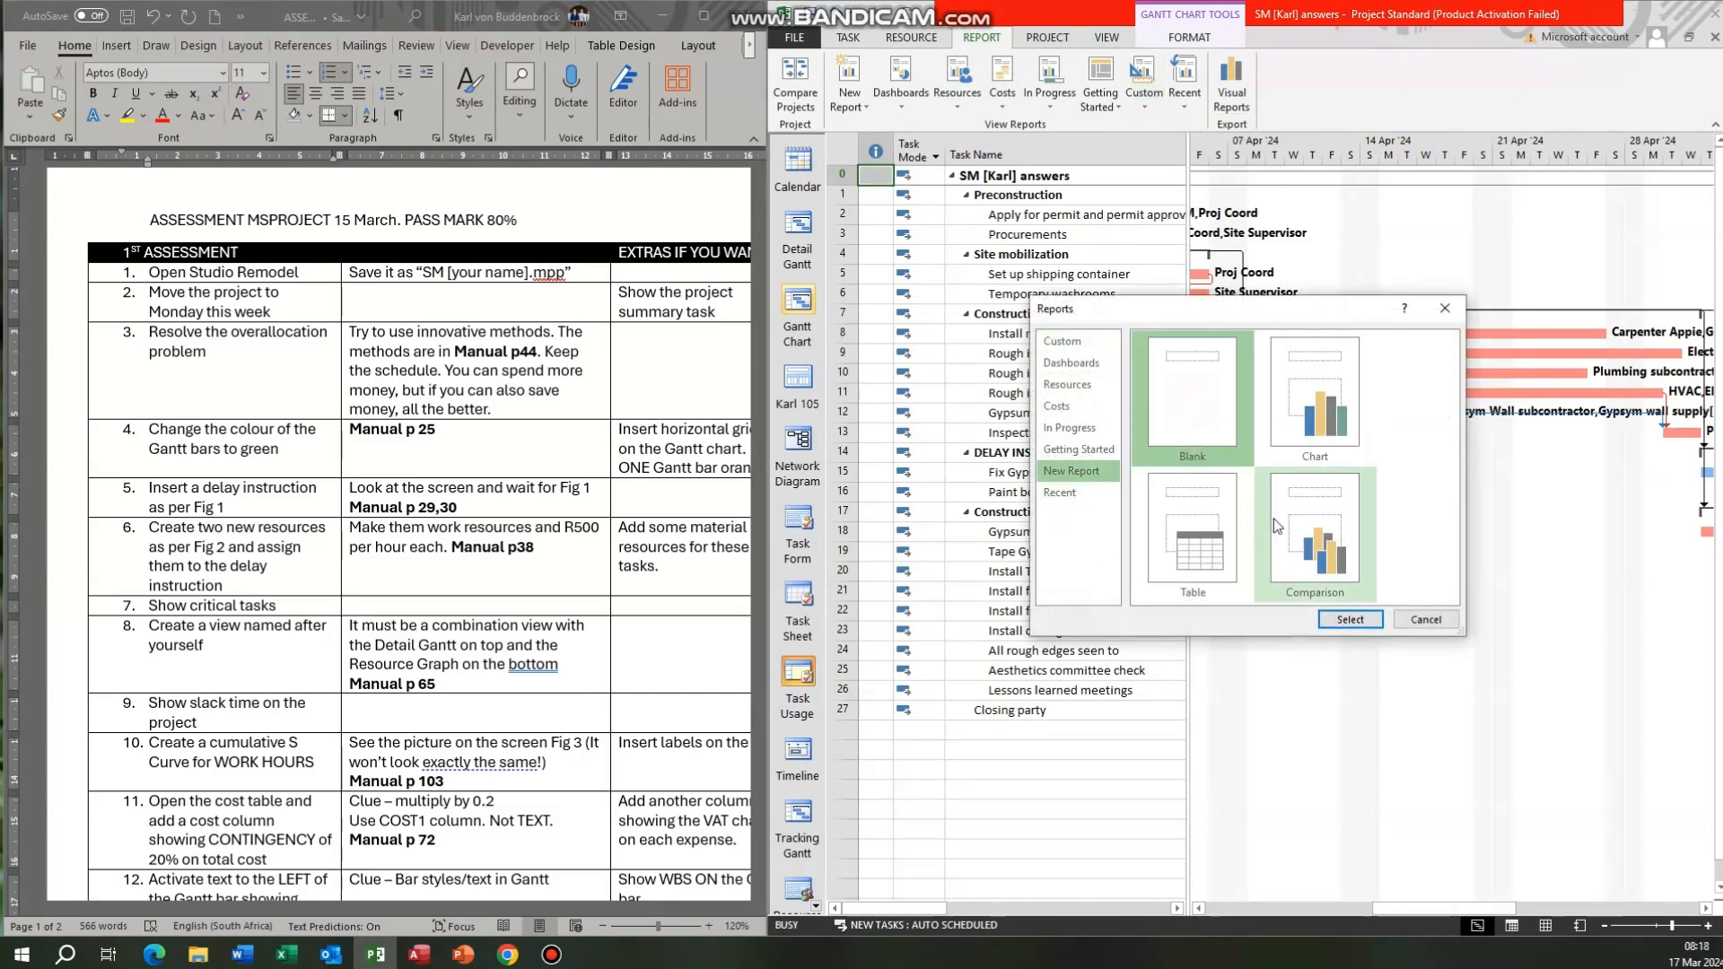
left_click(1348, 620)
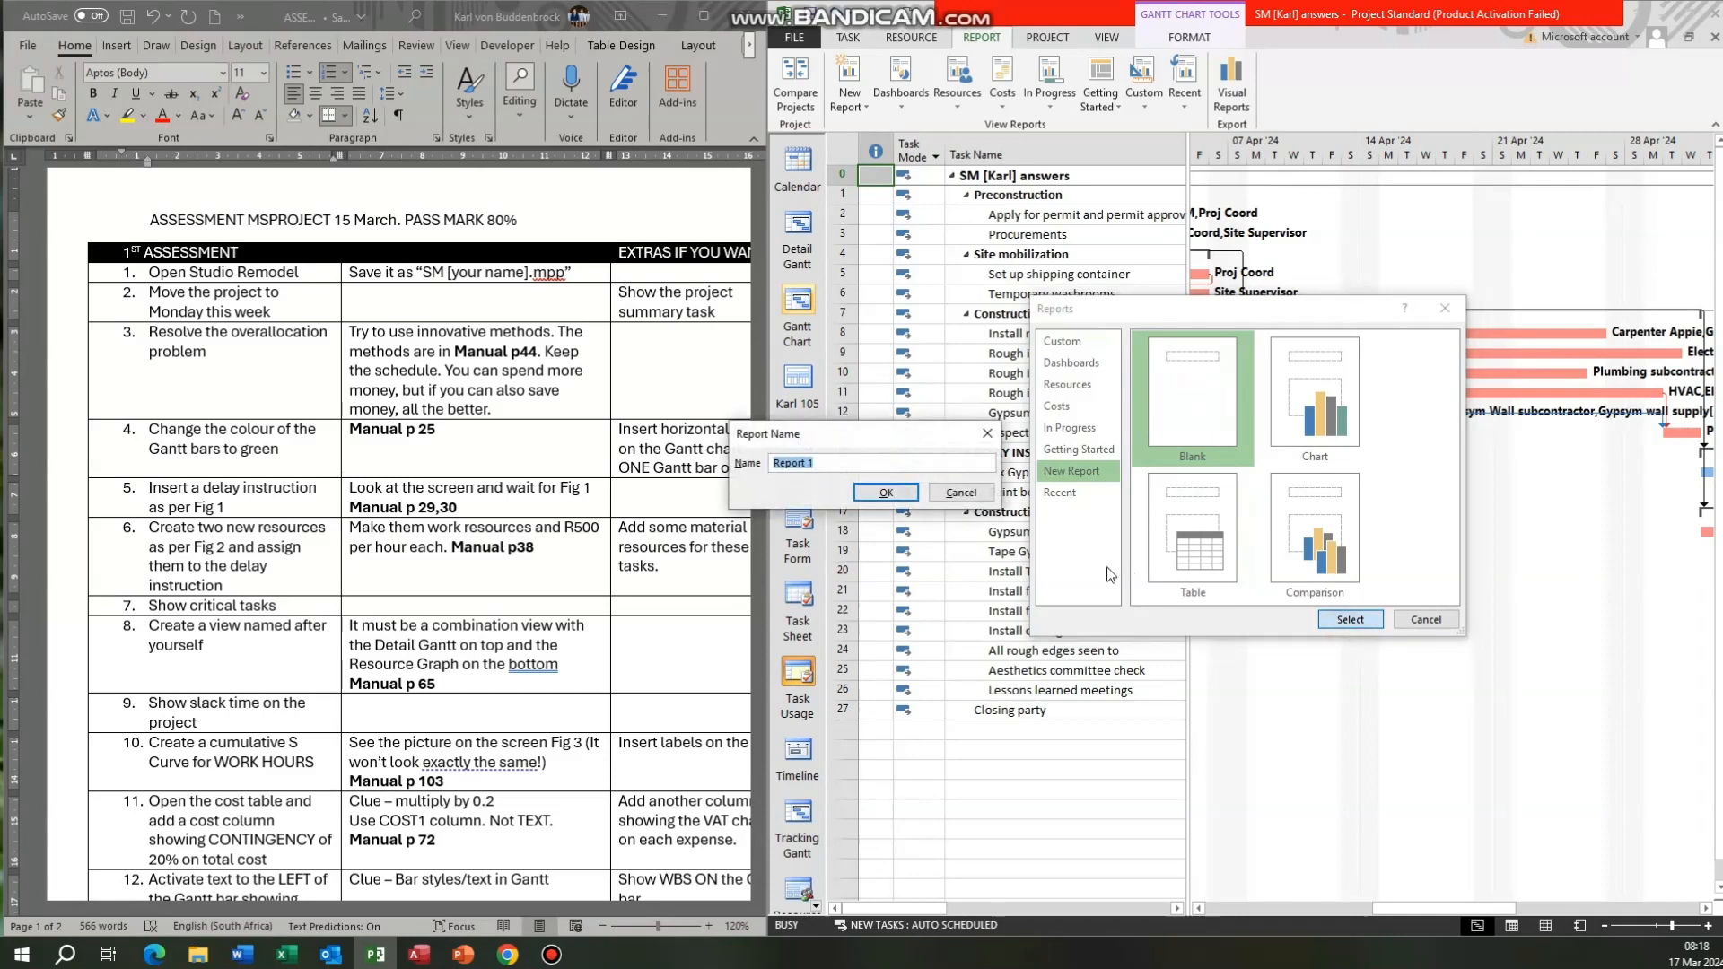
type("Karl 101")
left_click(885, 493)
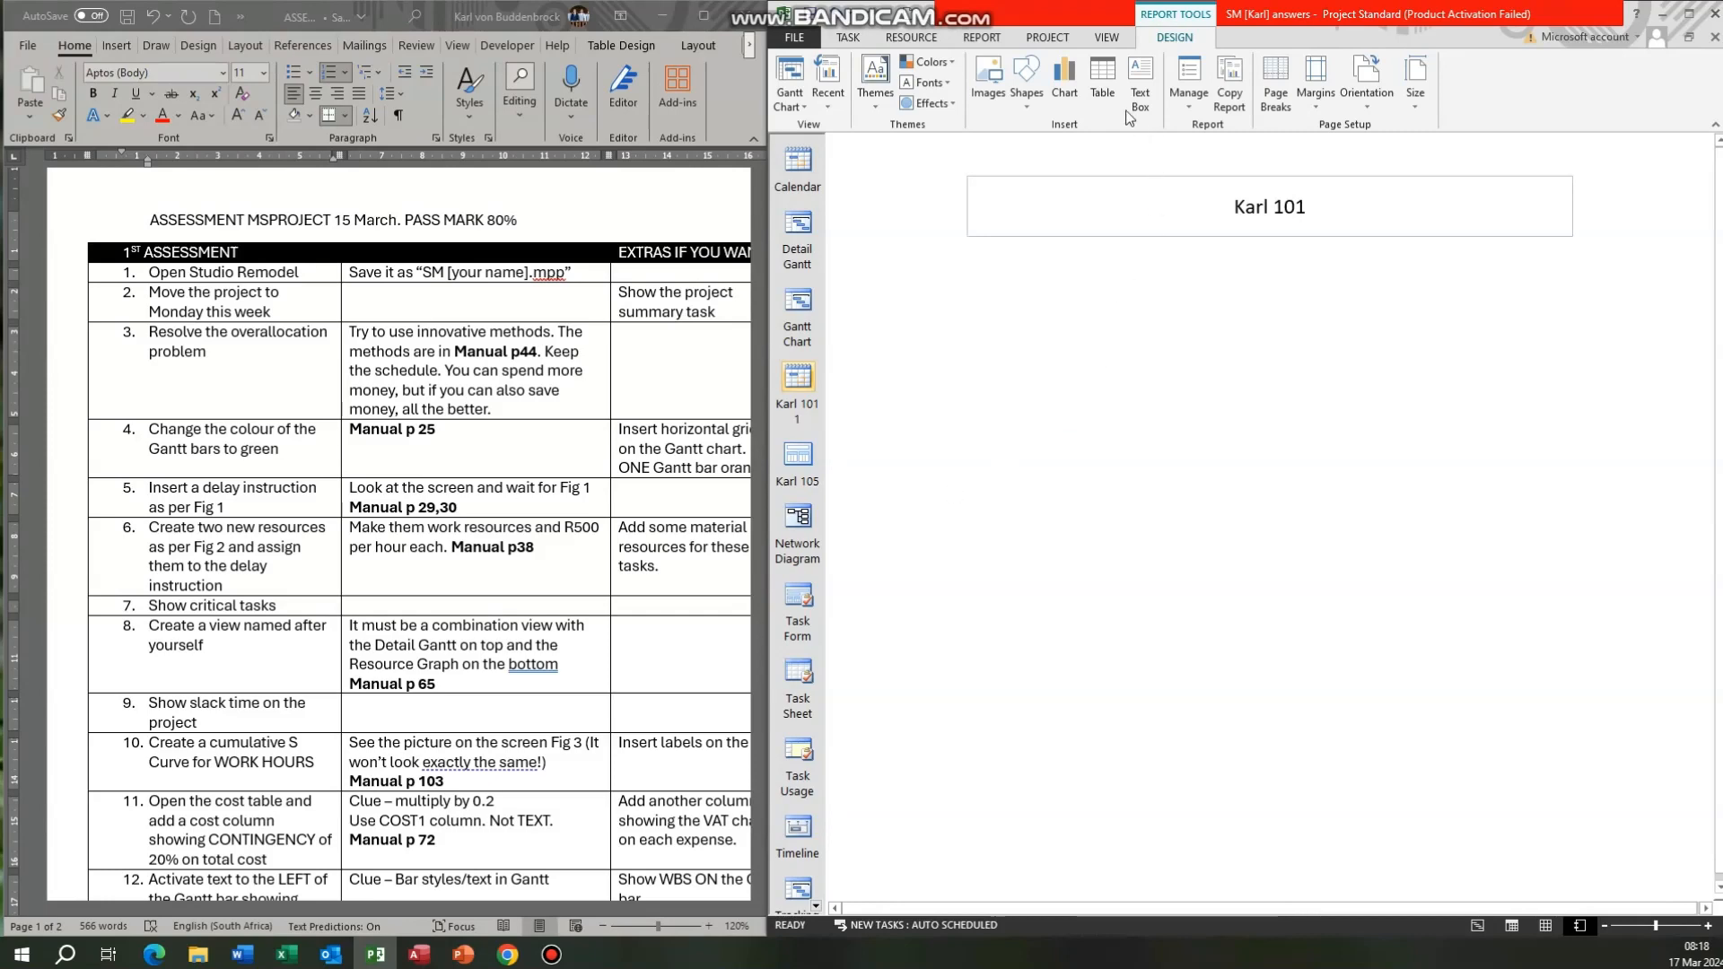
left_click(1065, 83)
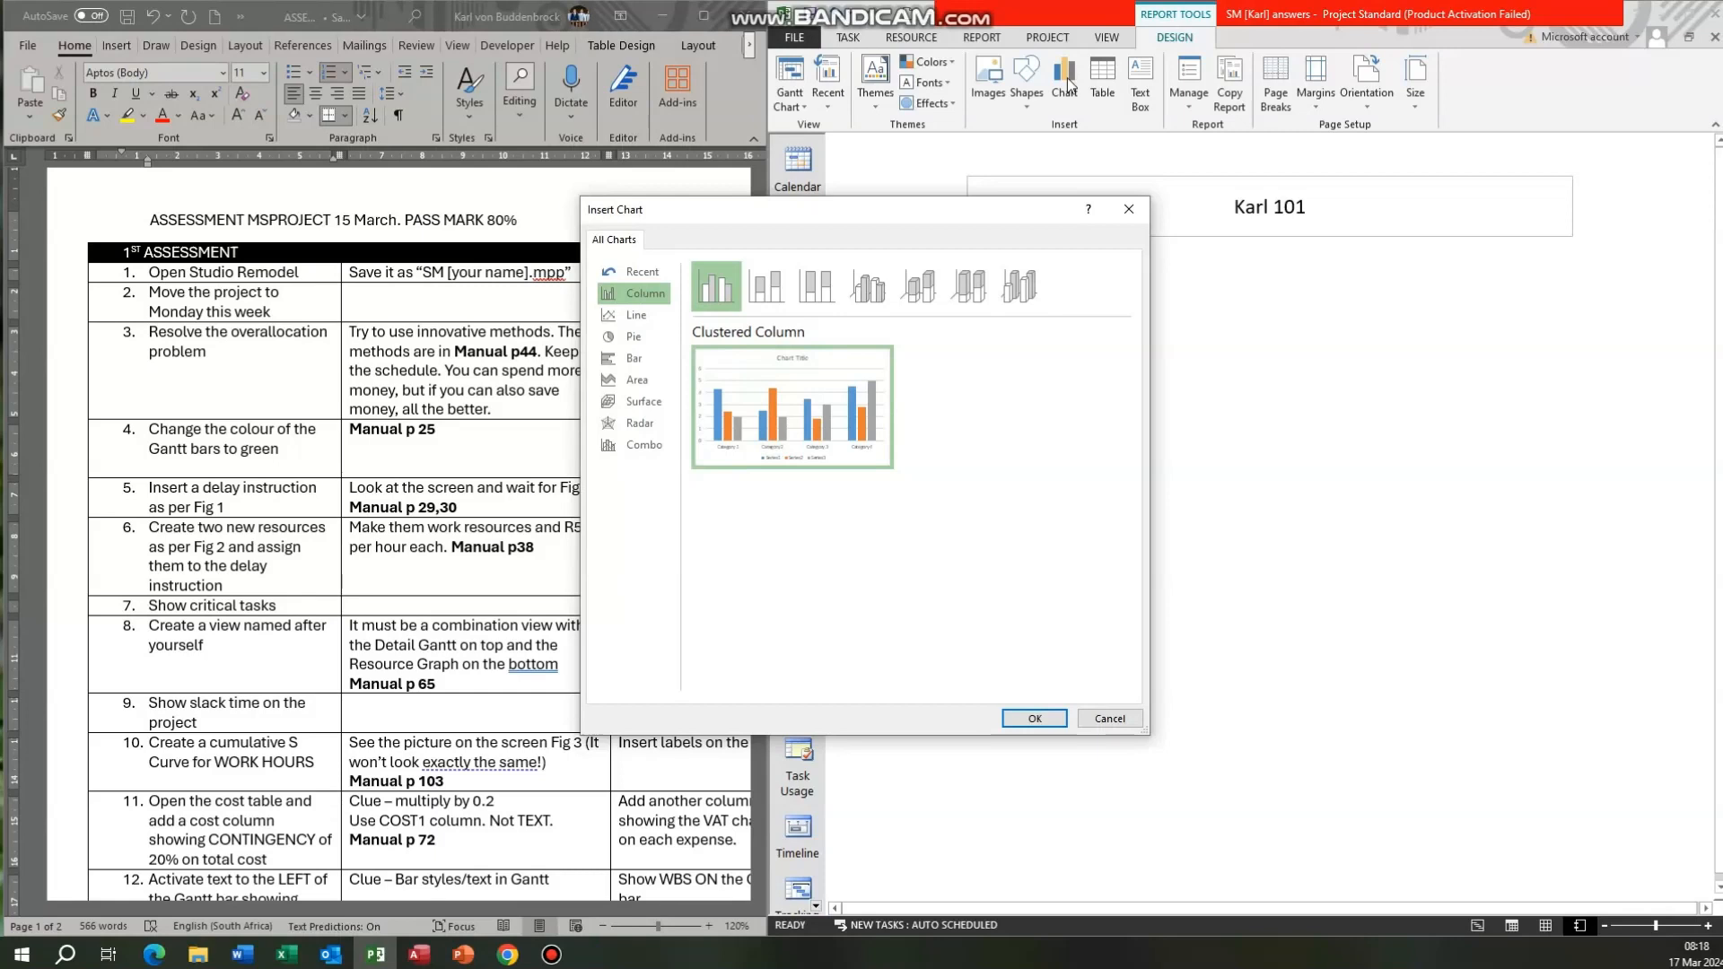
left_click(1125, 723)
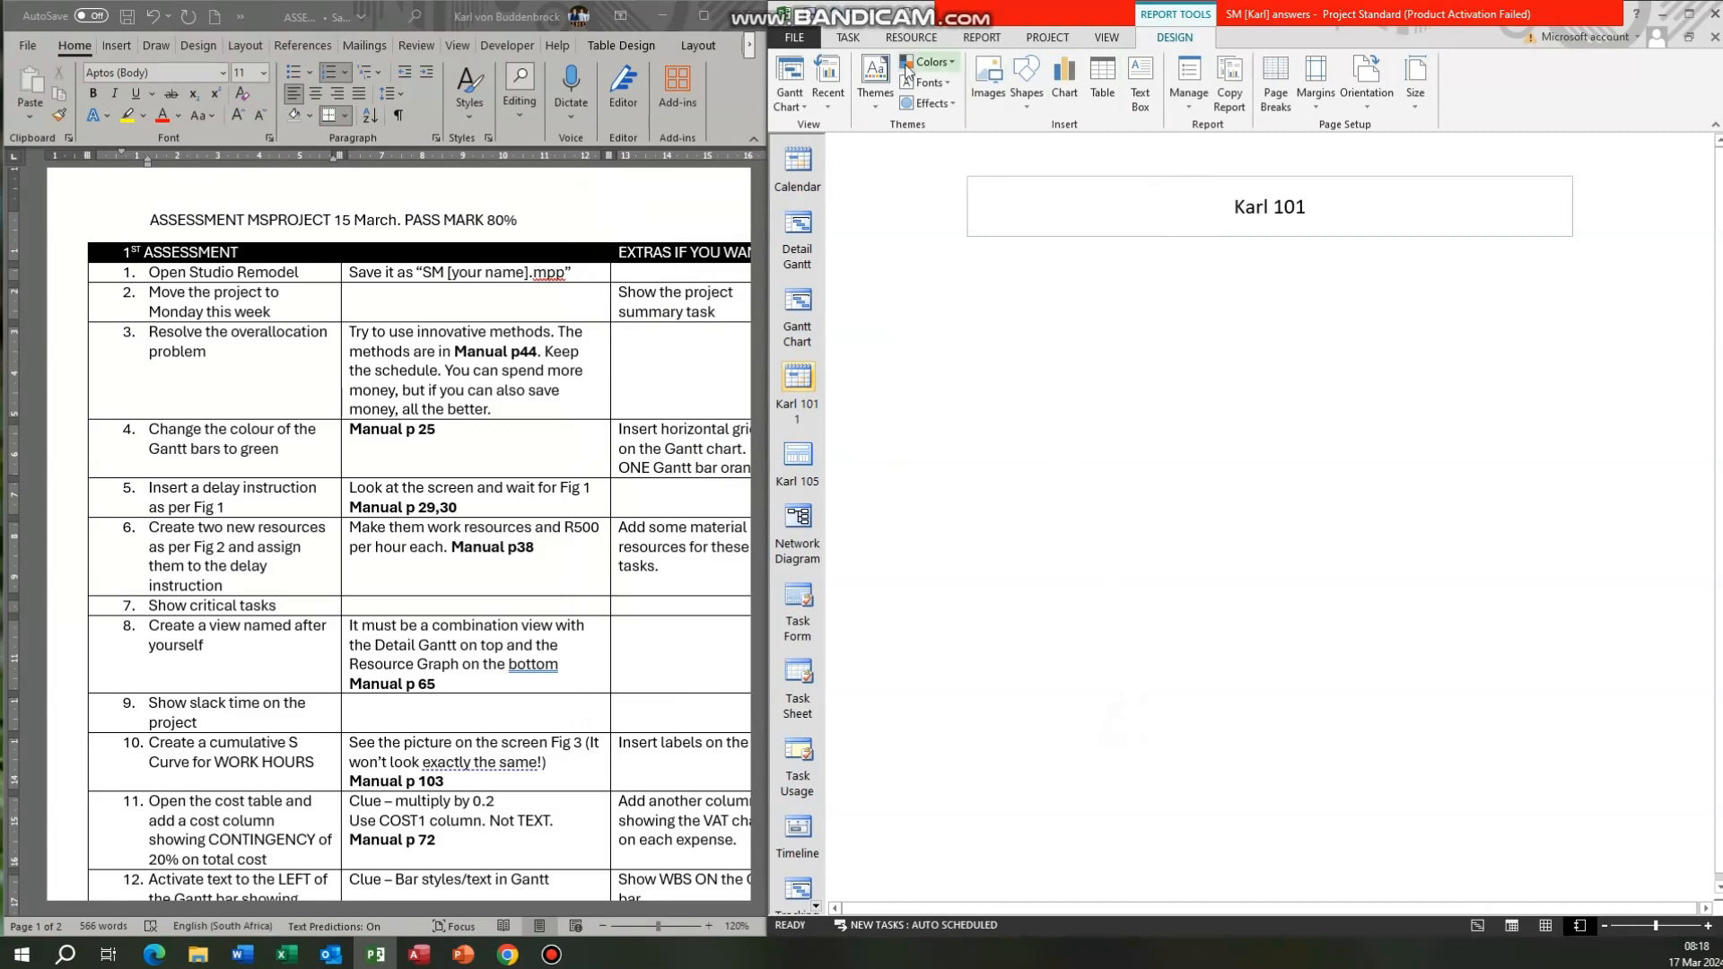
Return to the Gantt Chart, widen its table area and switch it to the Cost table.
left_click(796, 314)
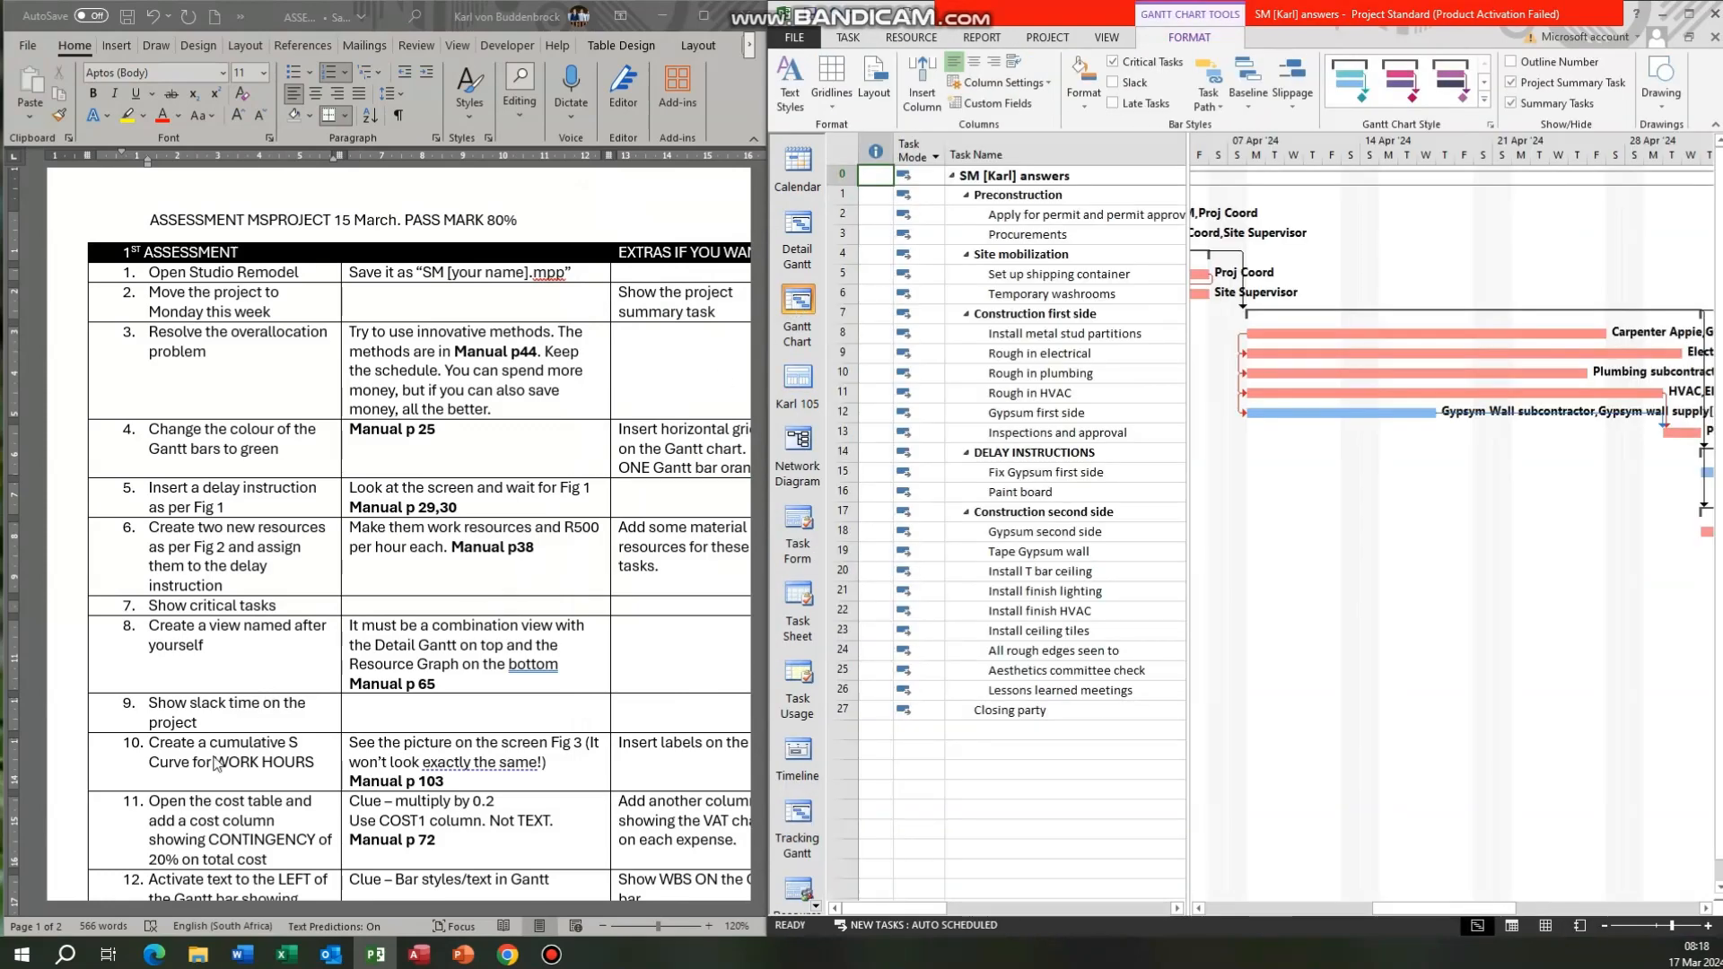
scroll(214, 762, "down", 2)
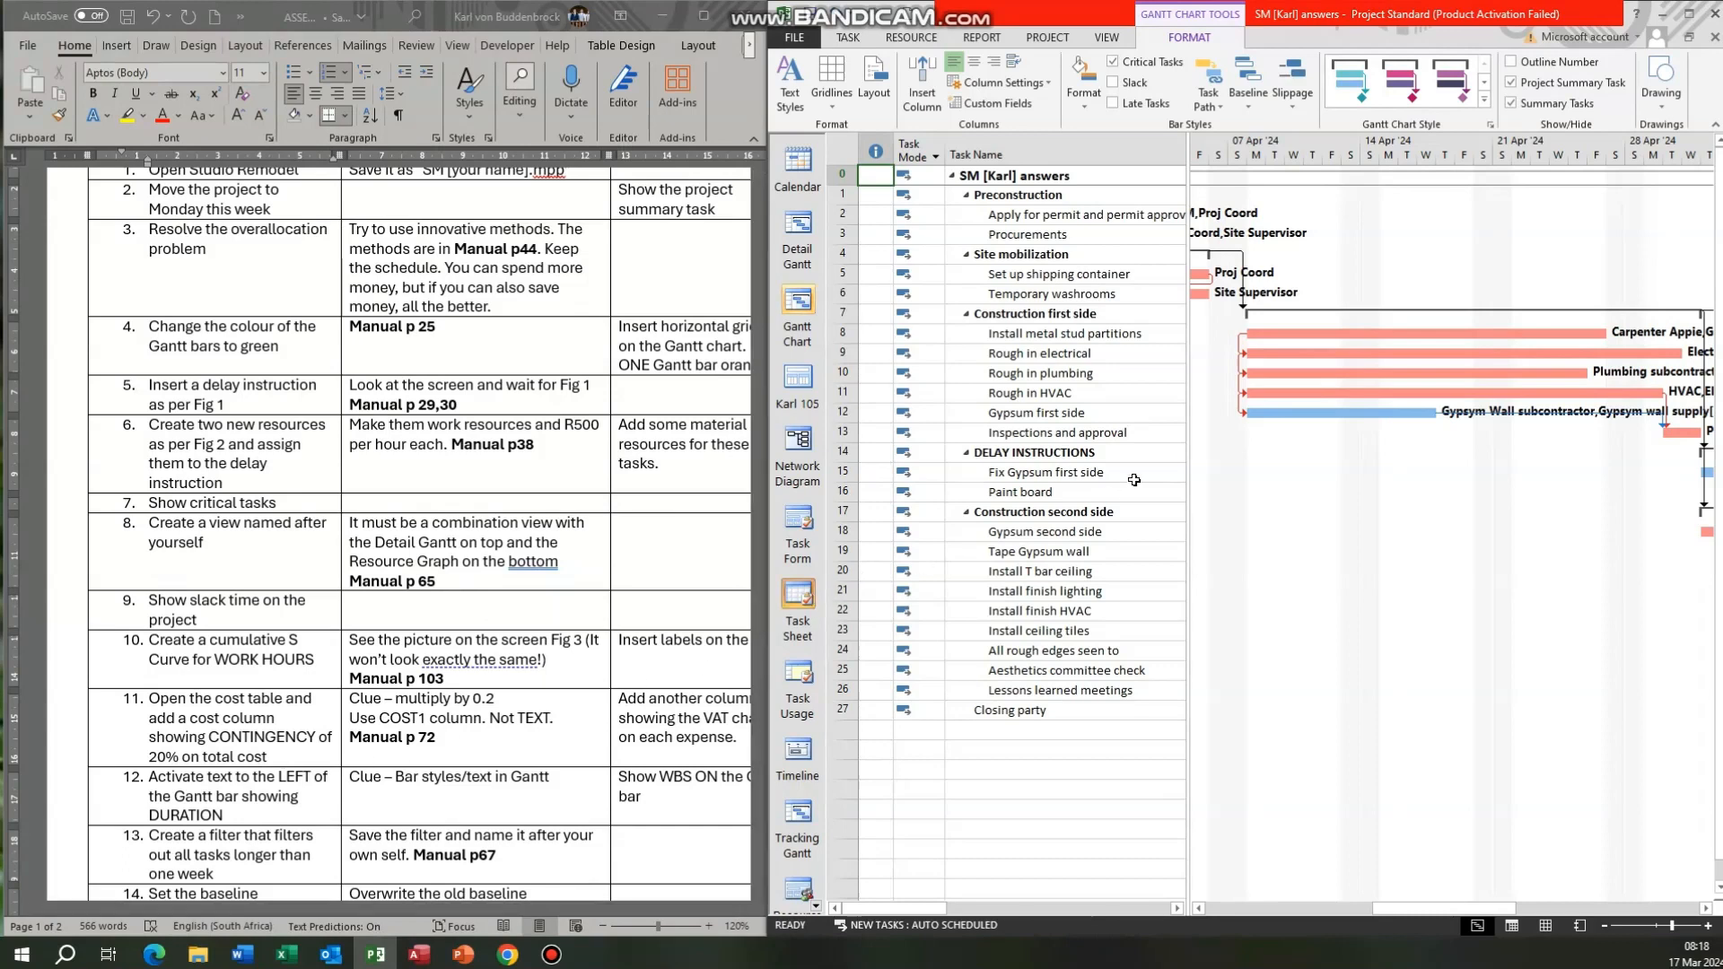
left_click_drag(1189, 462, 1586, 482)
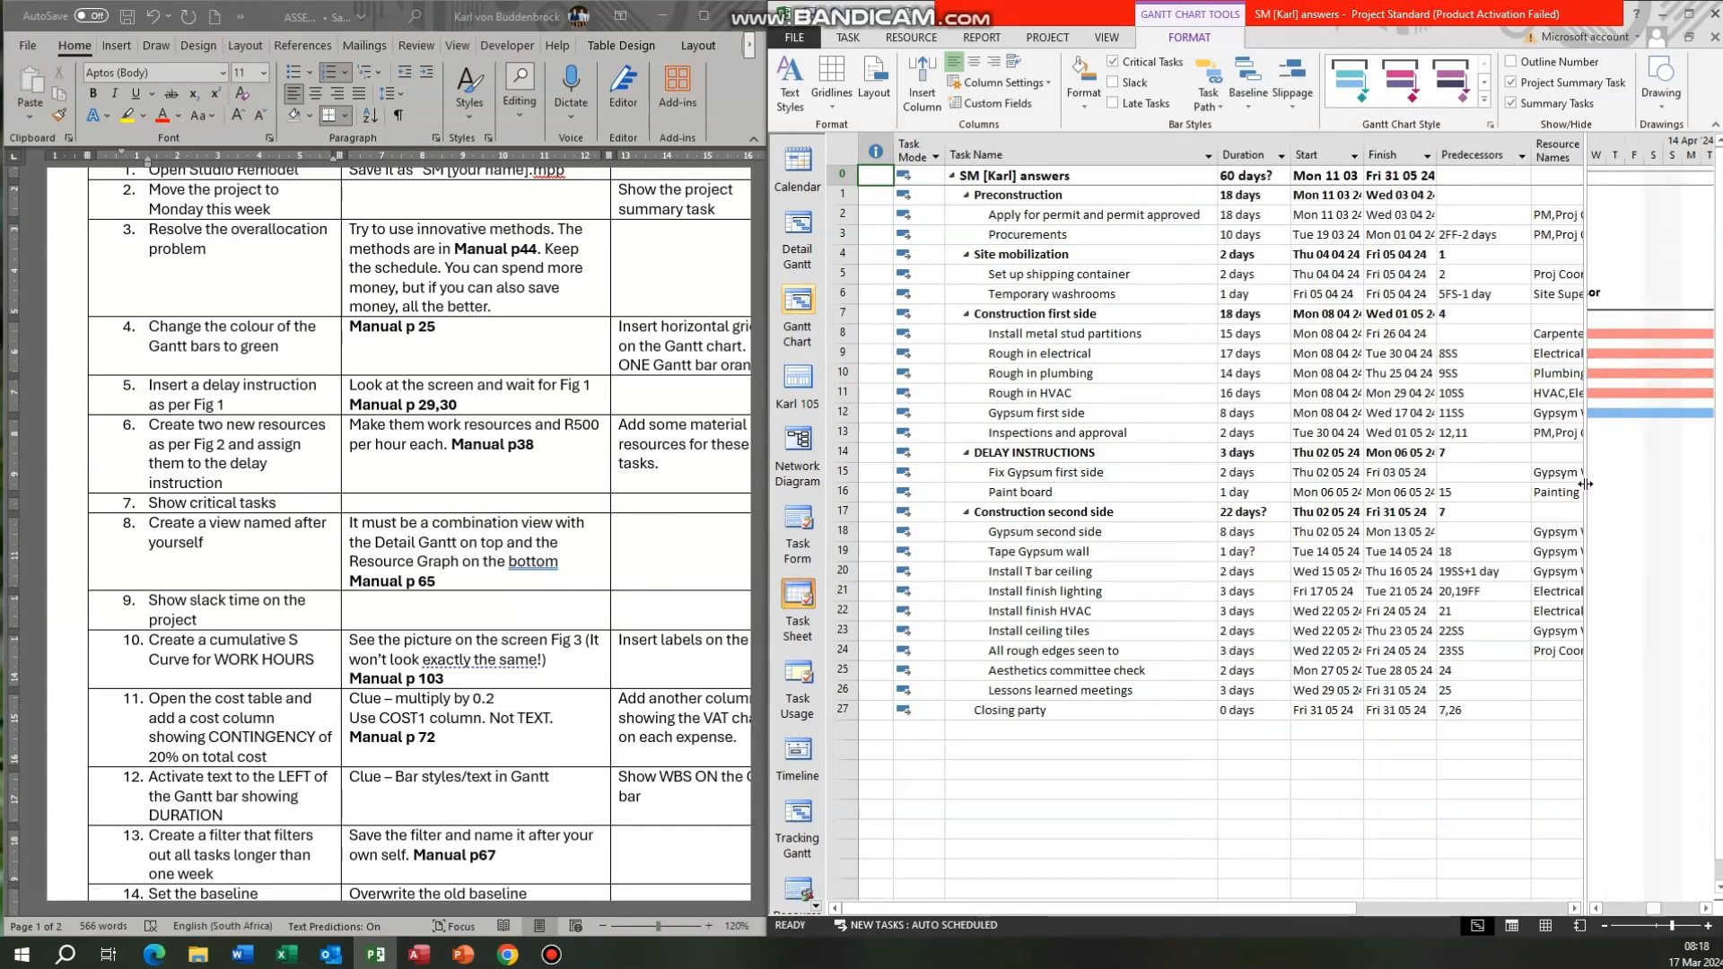
left_click(1102, 36)
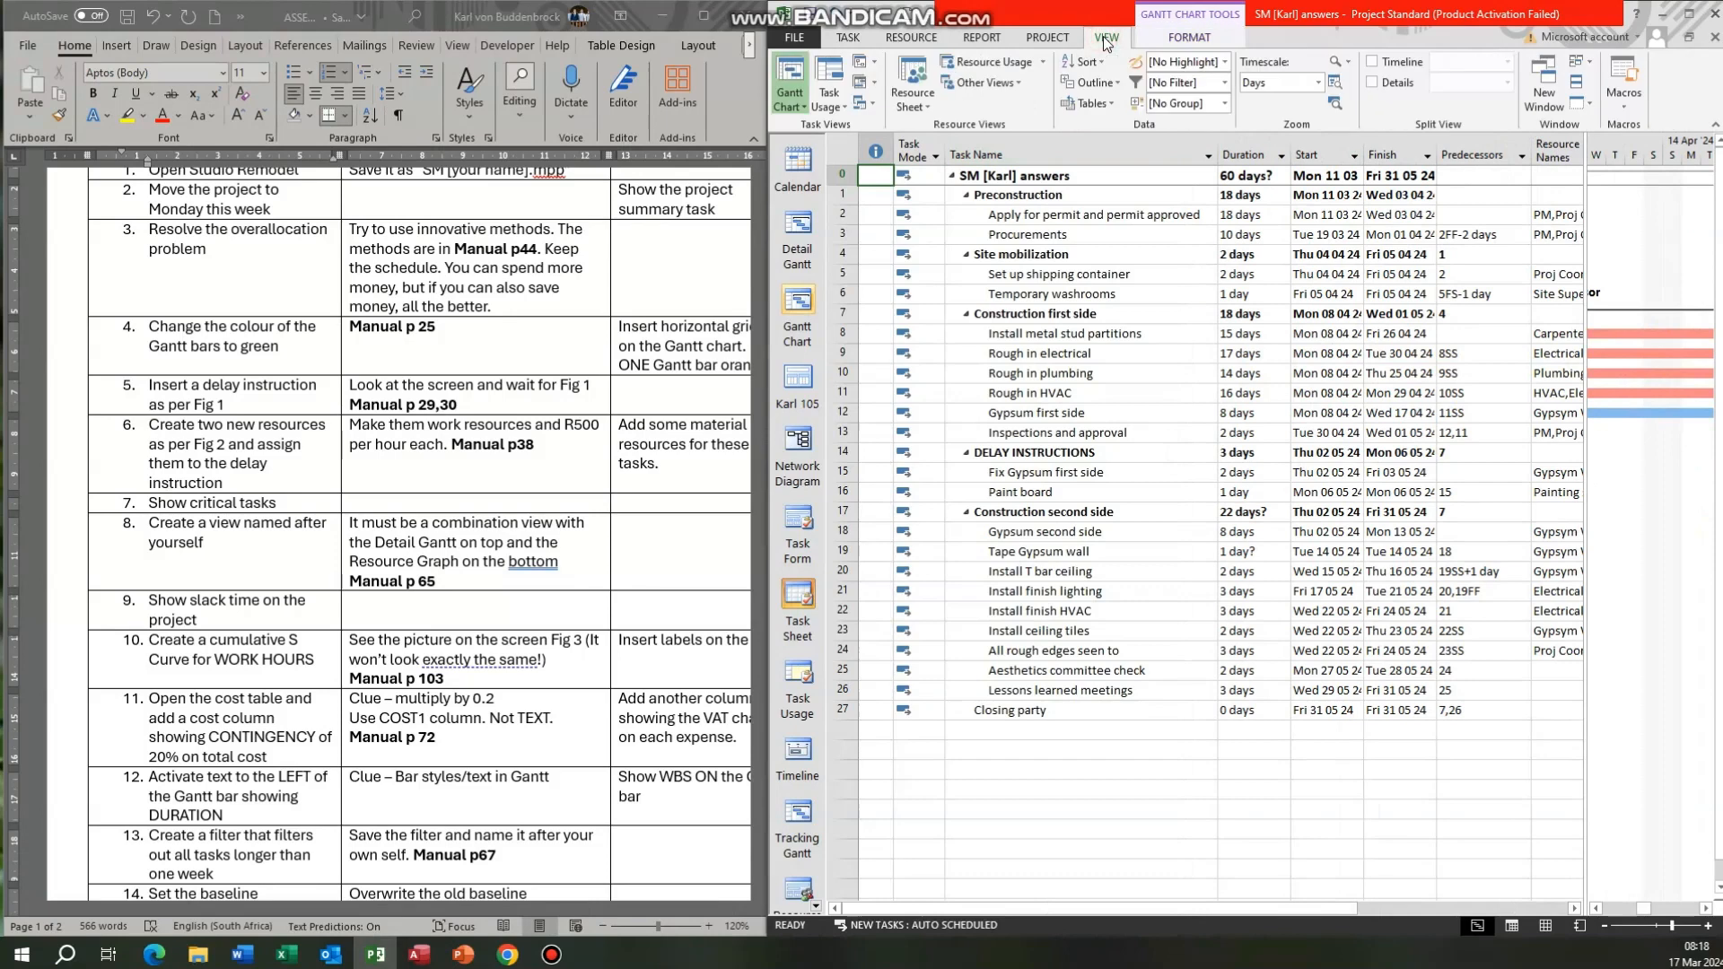
left_click(1076, 100)
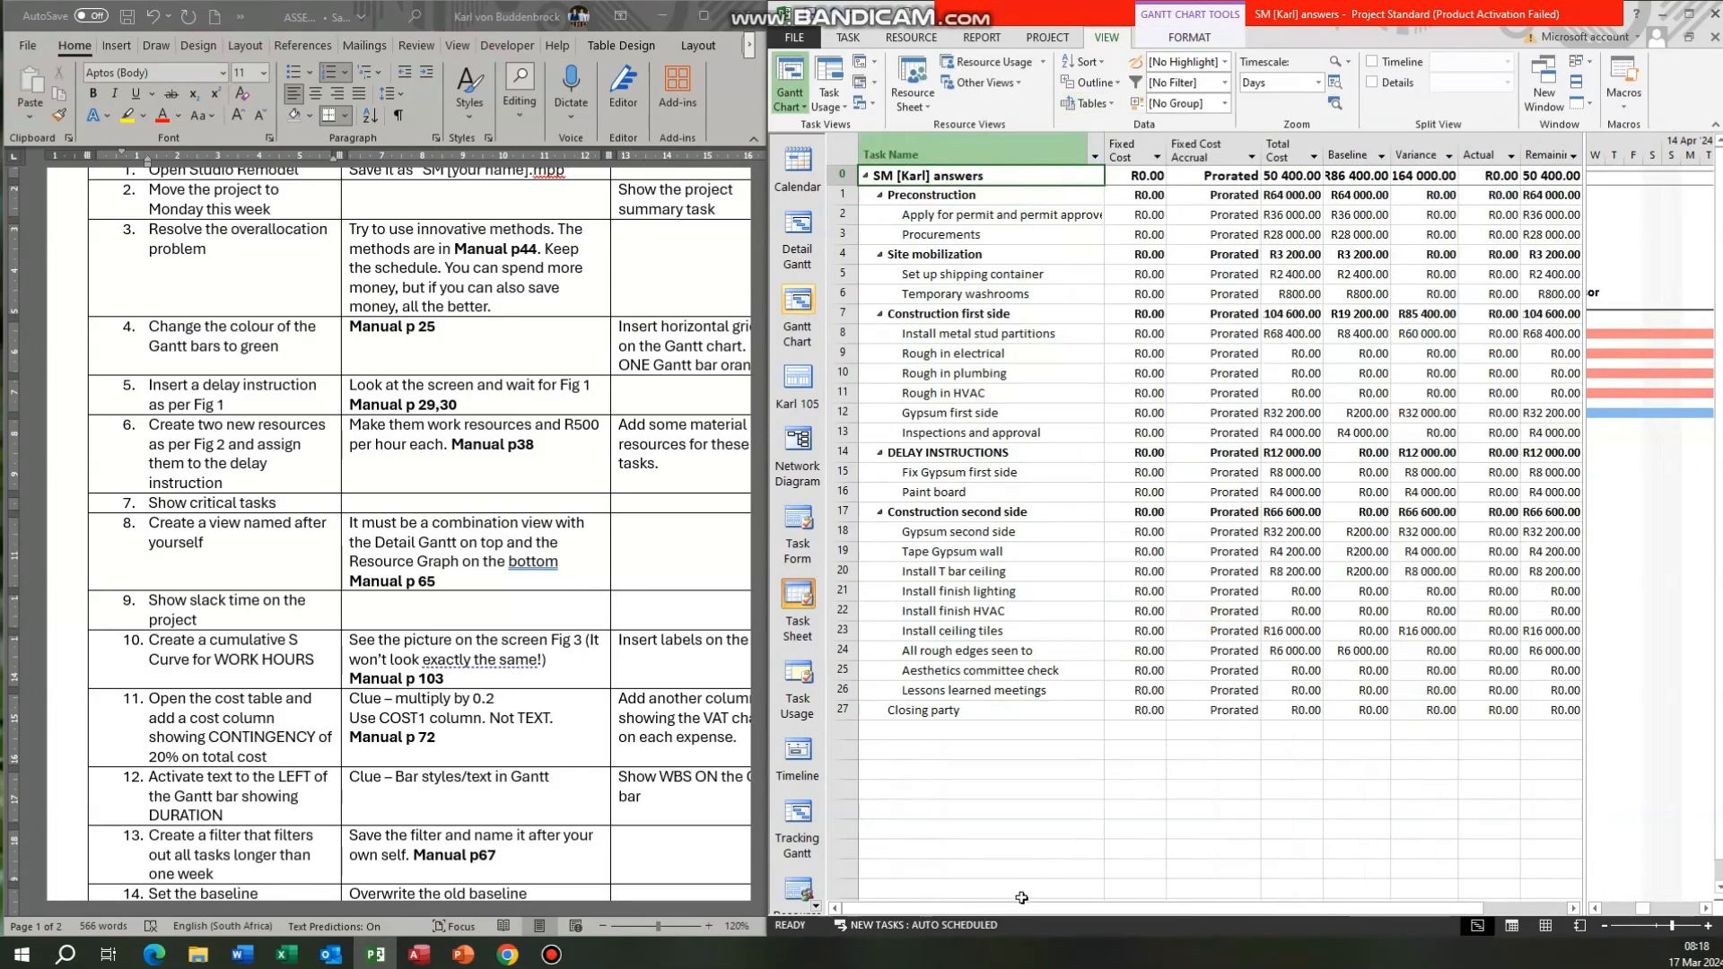
Add the Cost1 field as a new column after the Remaining column of the Cost table.
left_click_drag(1013, 909, 1100, 908)
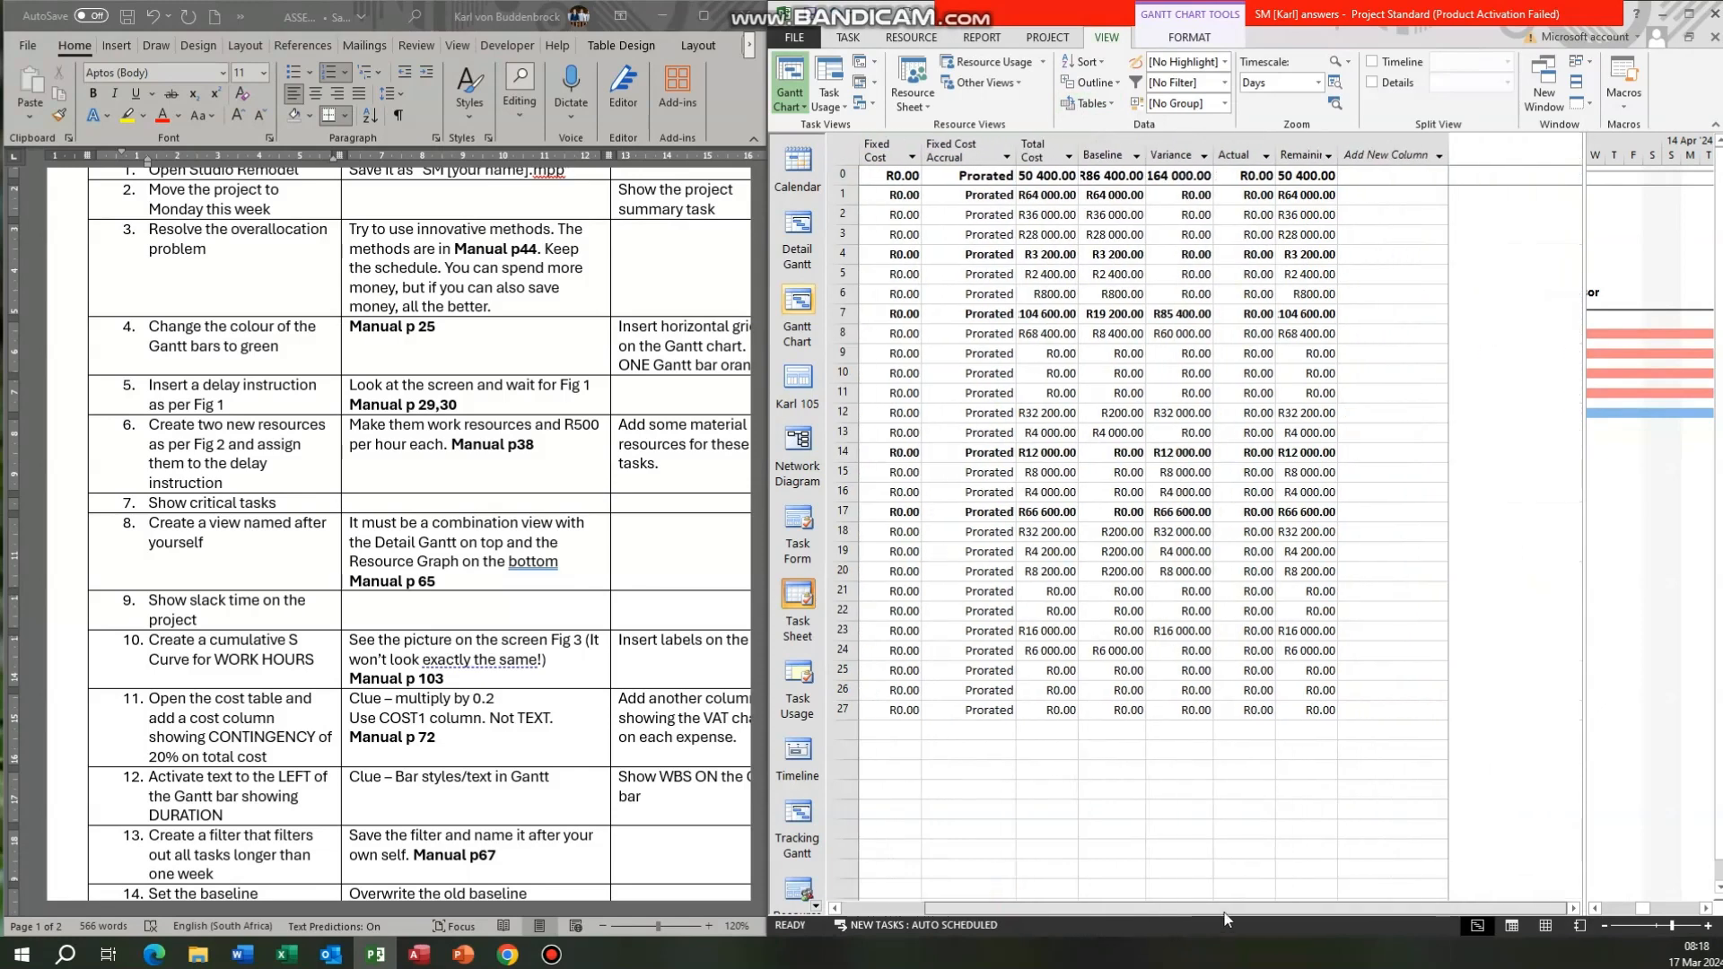
left_click(1387, 144)
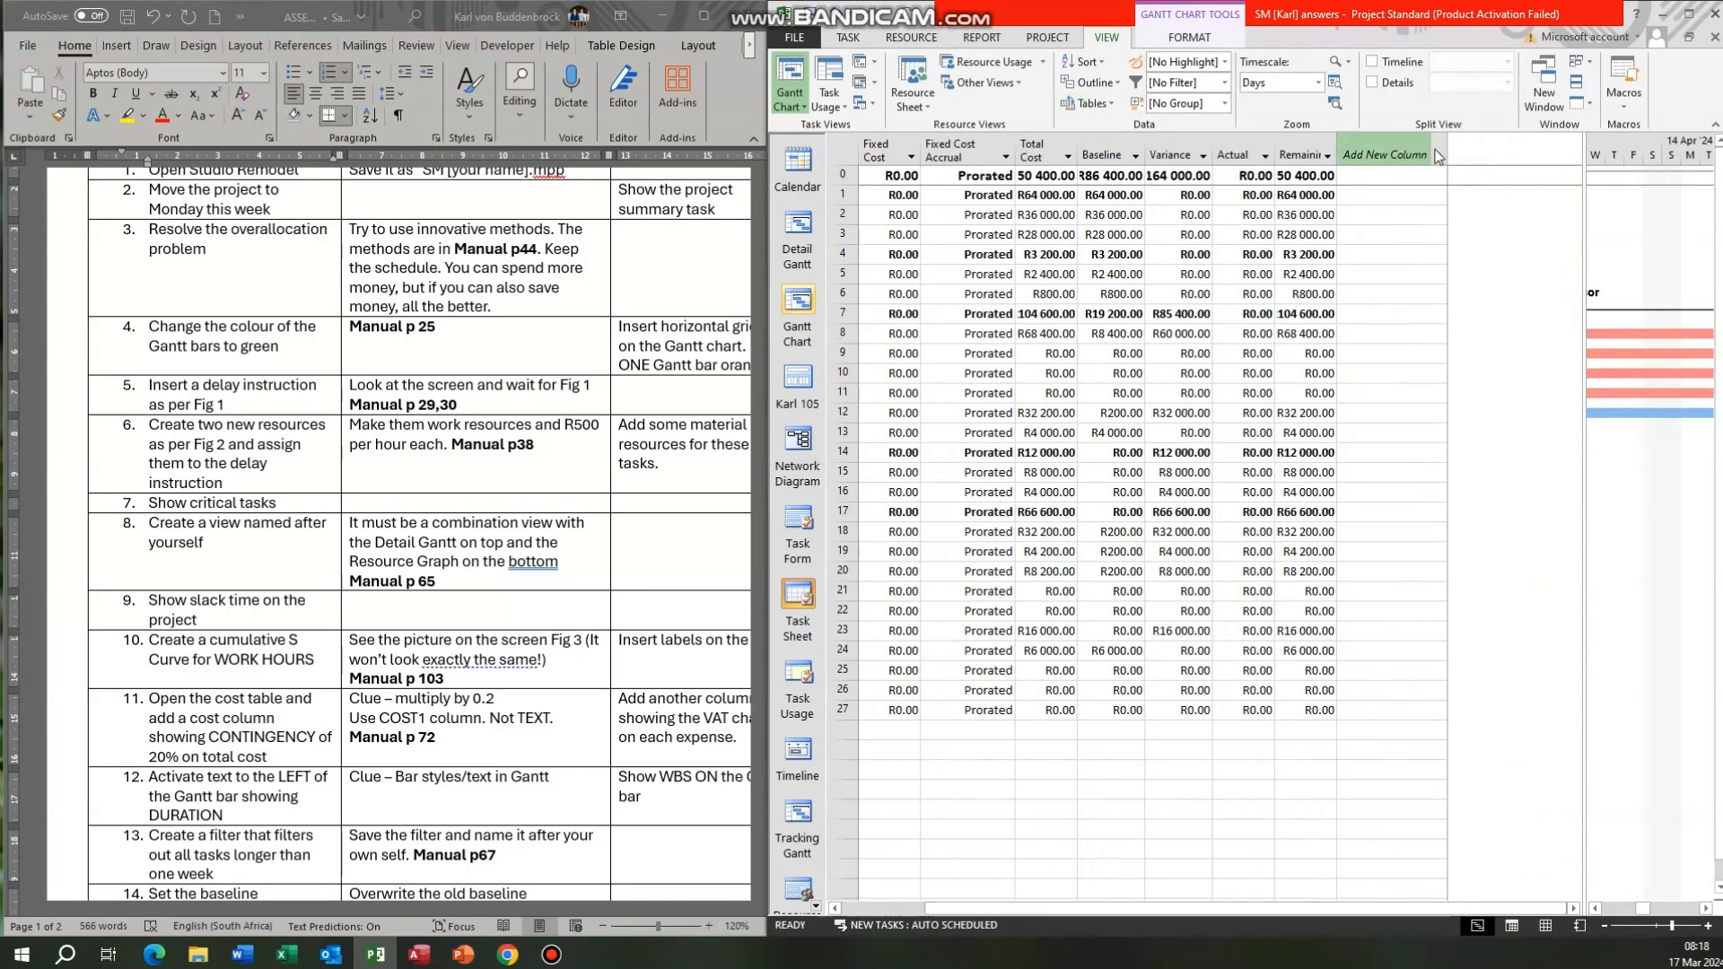
left_click(1435, 152)
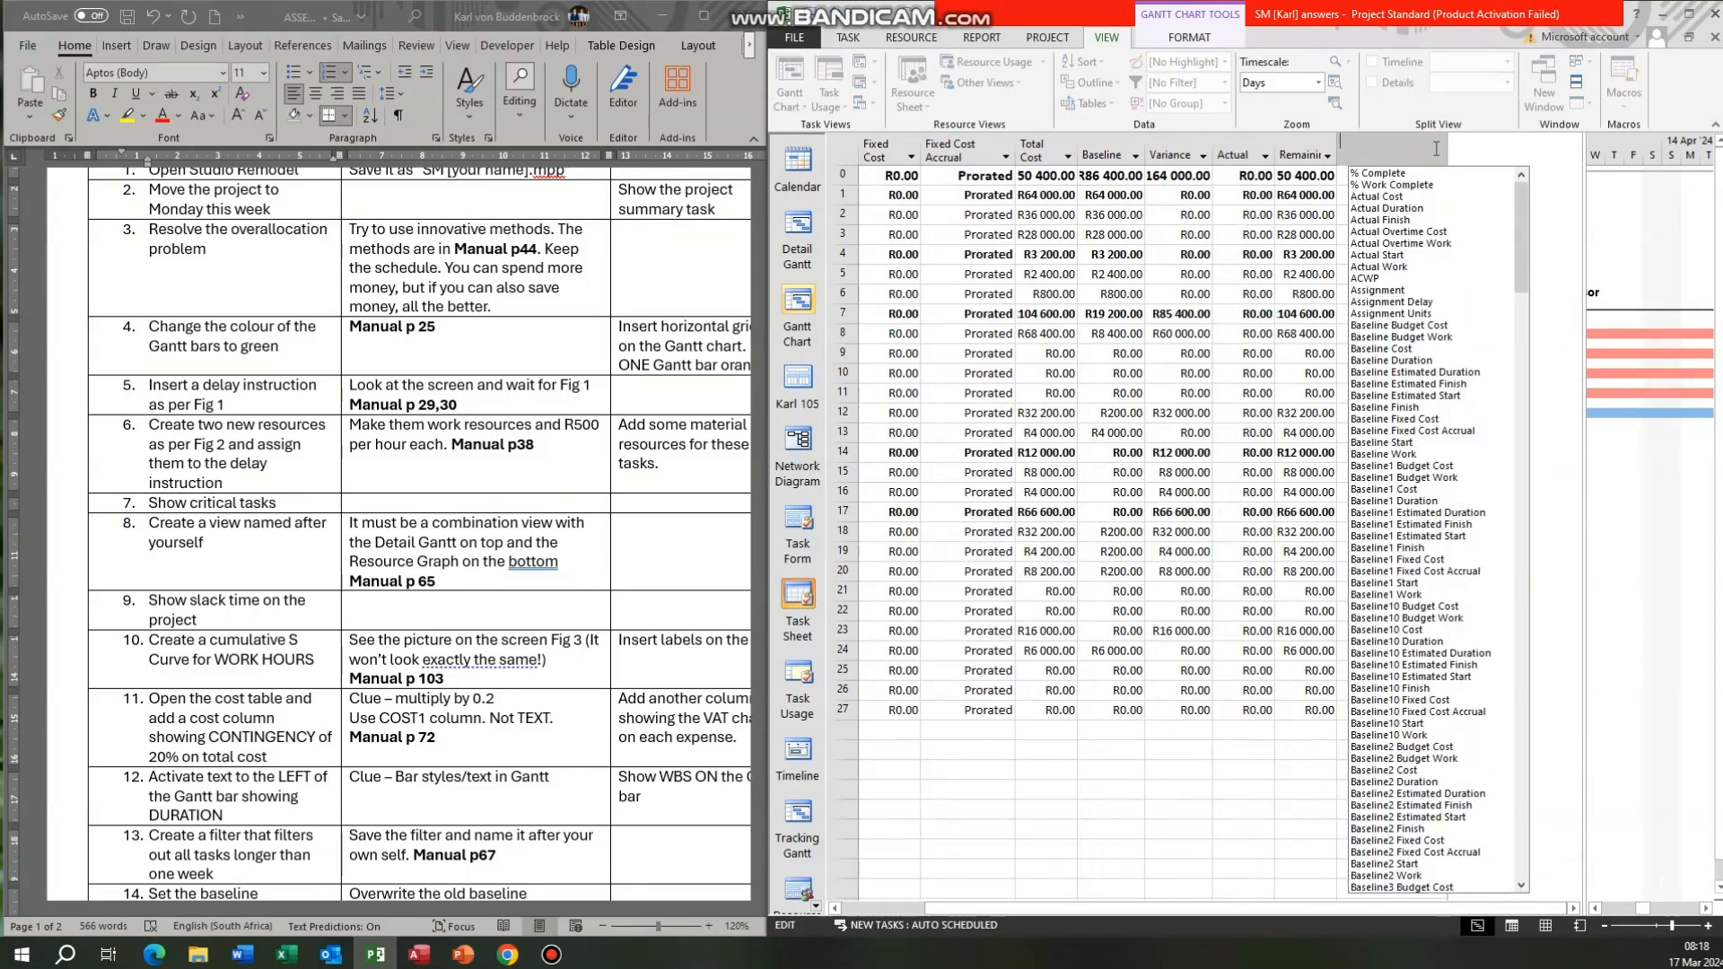
type("constraint Date")
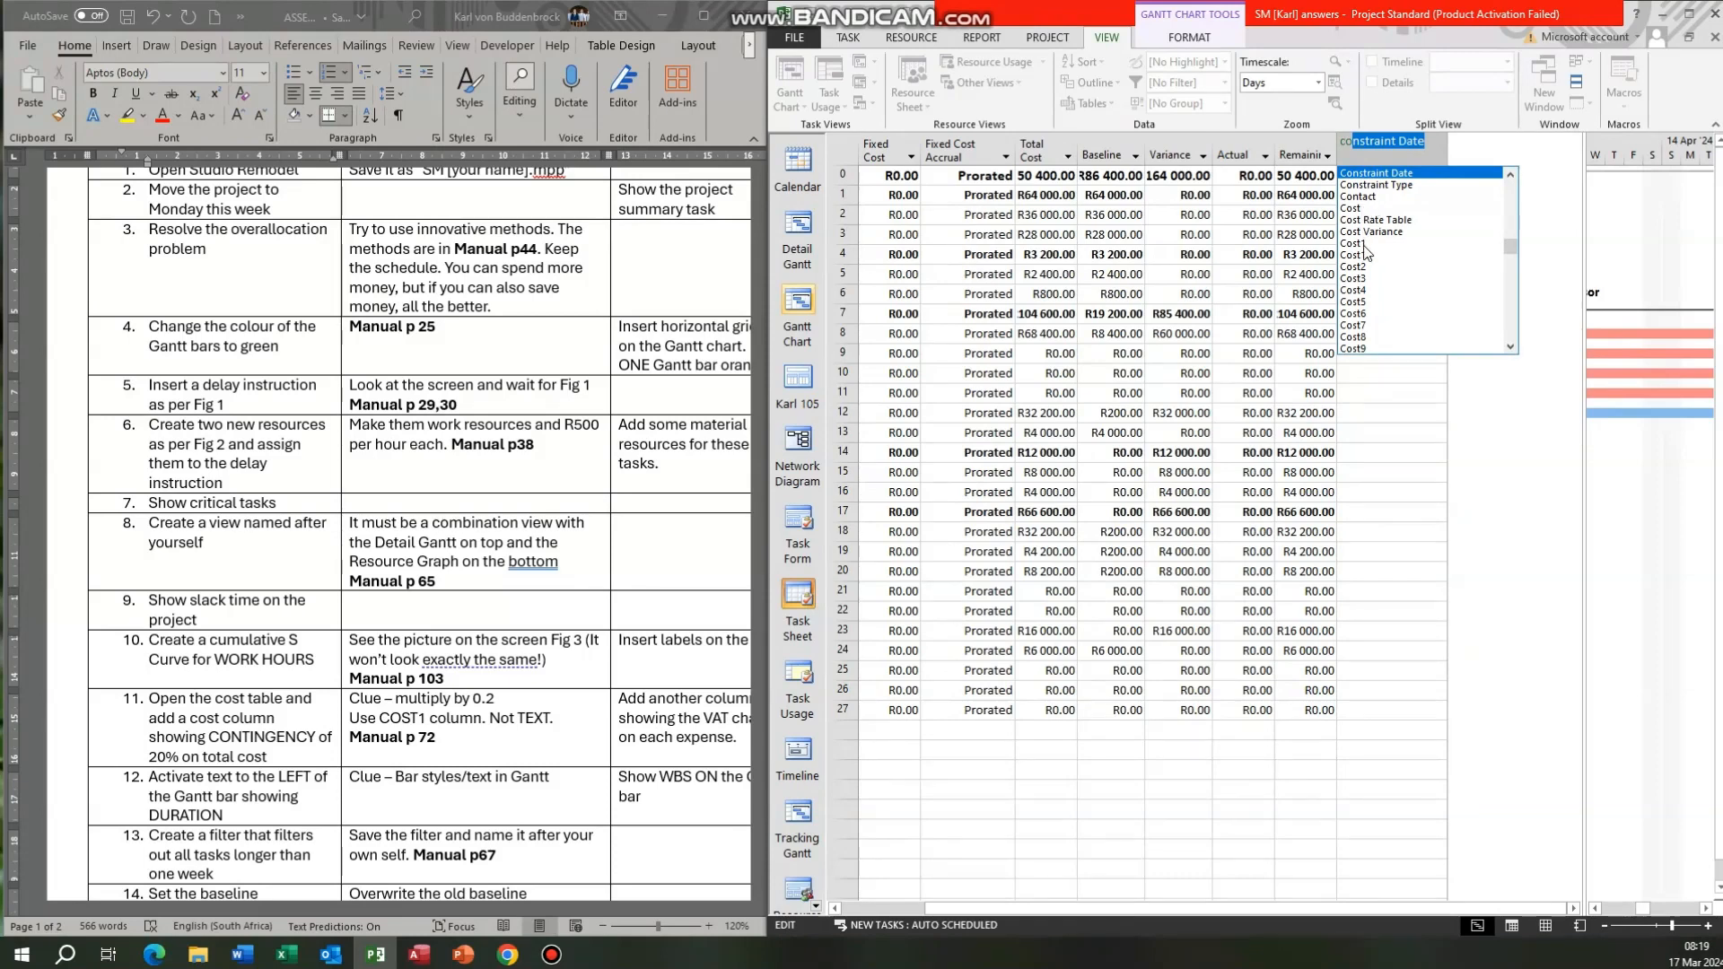
left_click(1364, 244)
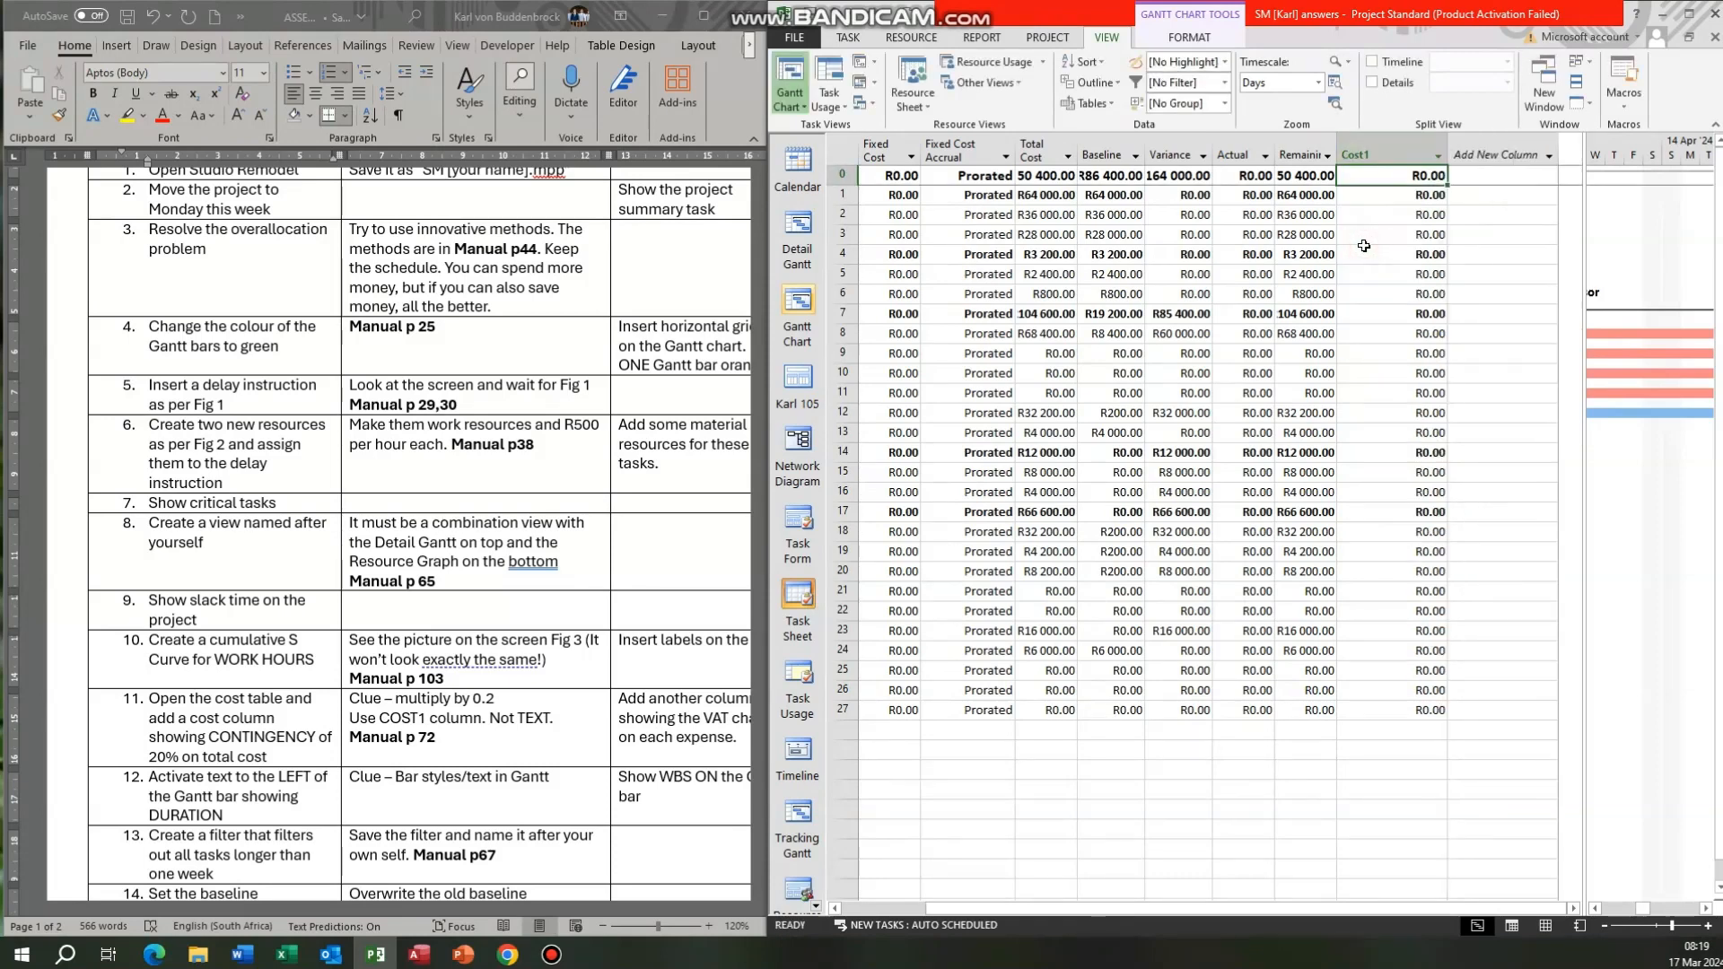
Rename the Cost1 custom field to Contingency.
right_click(1385, 152)
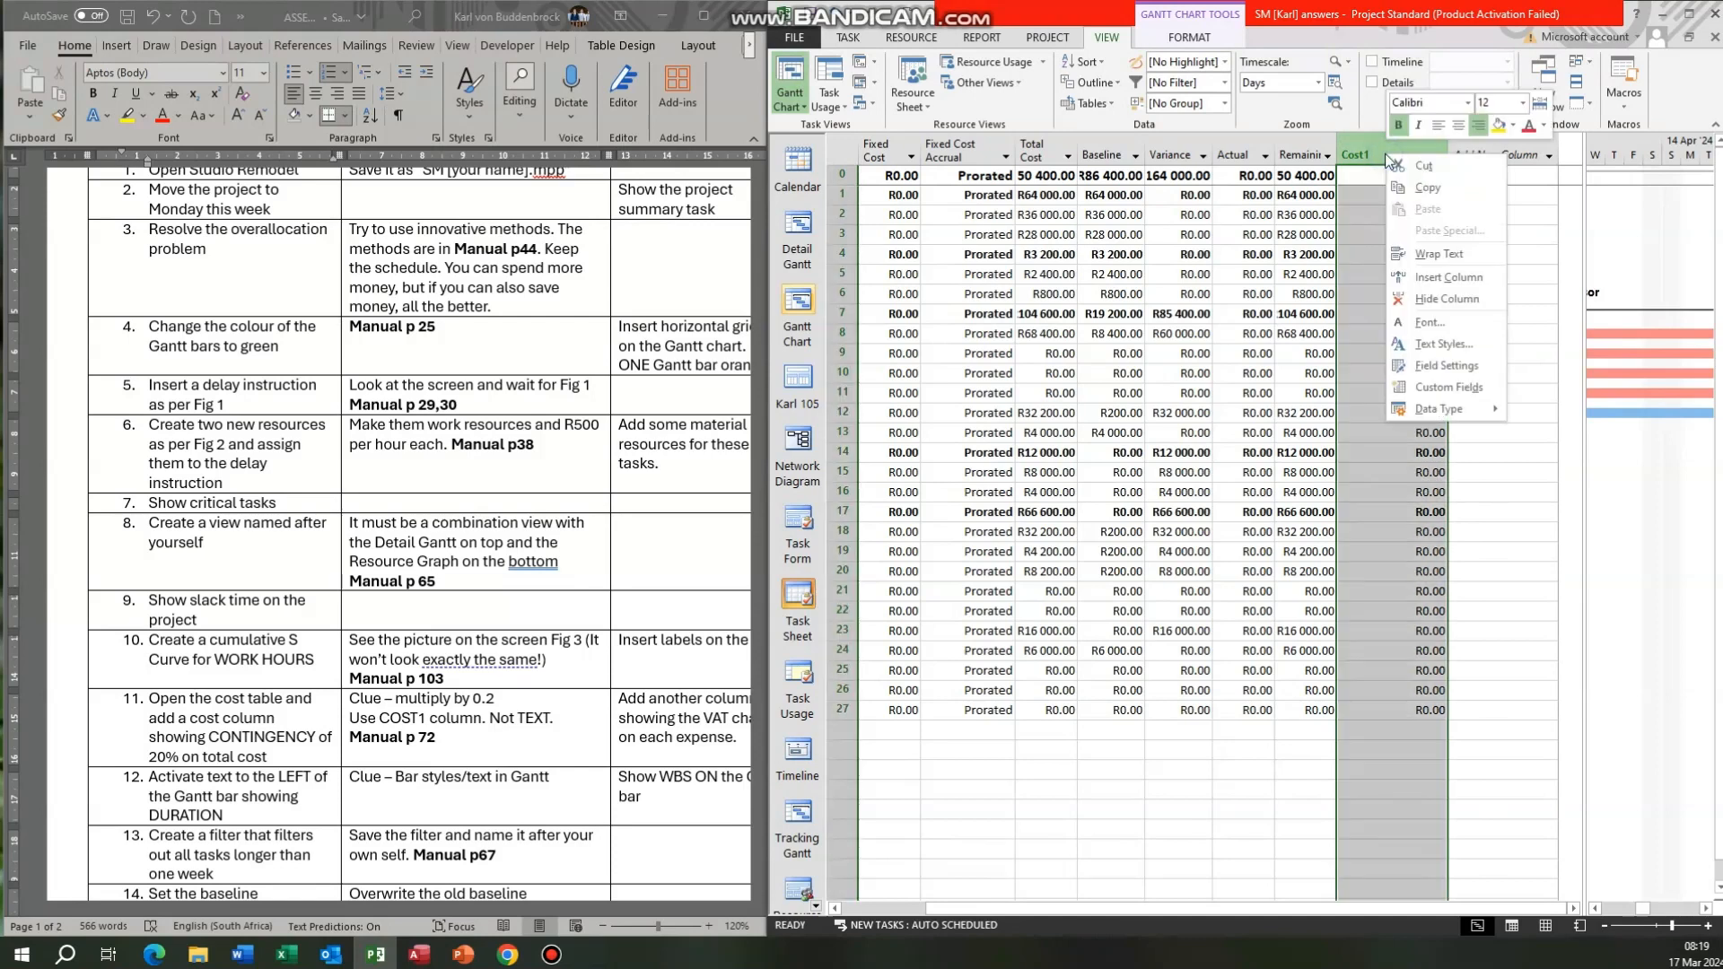
left_click(1455, 381)
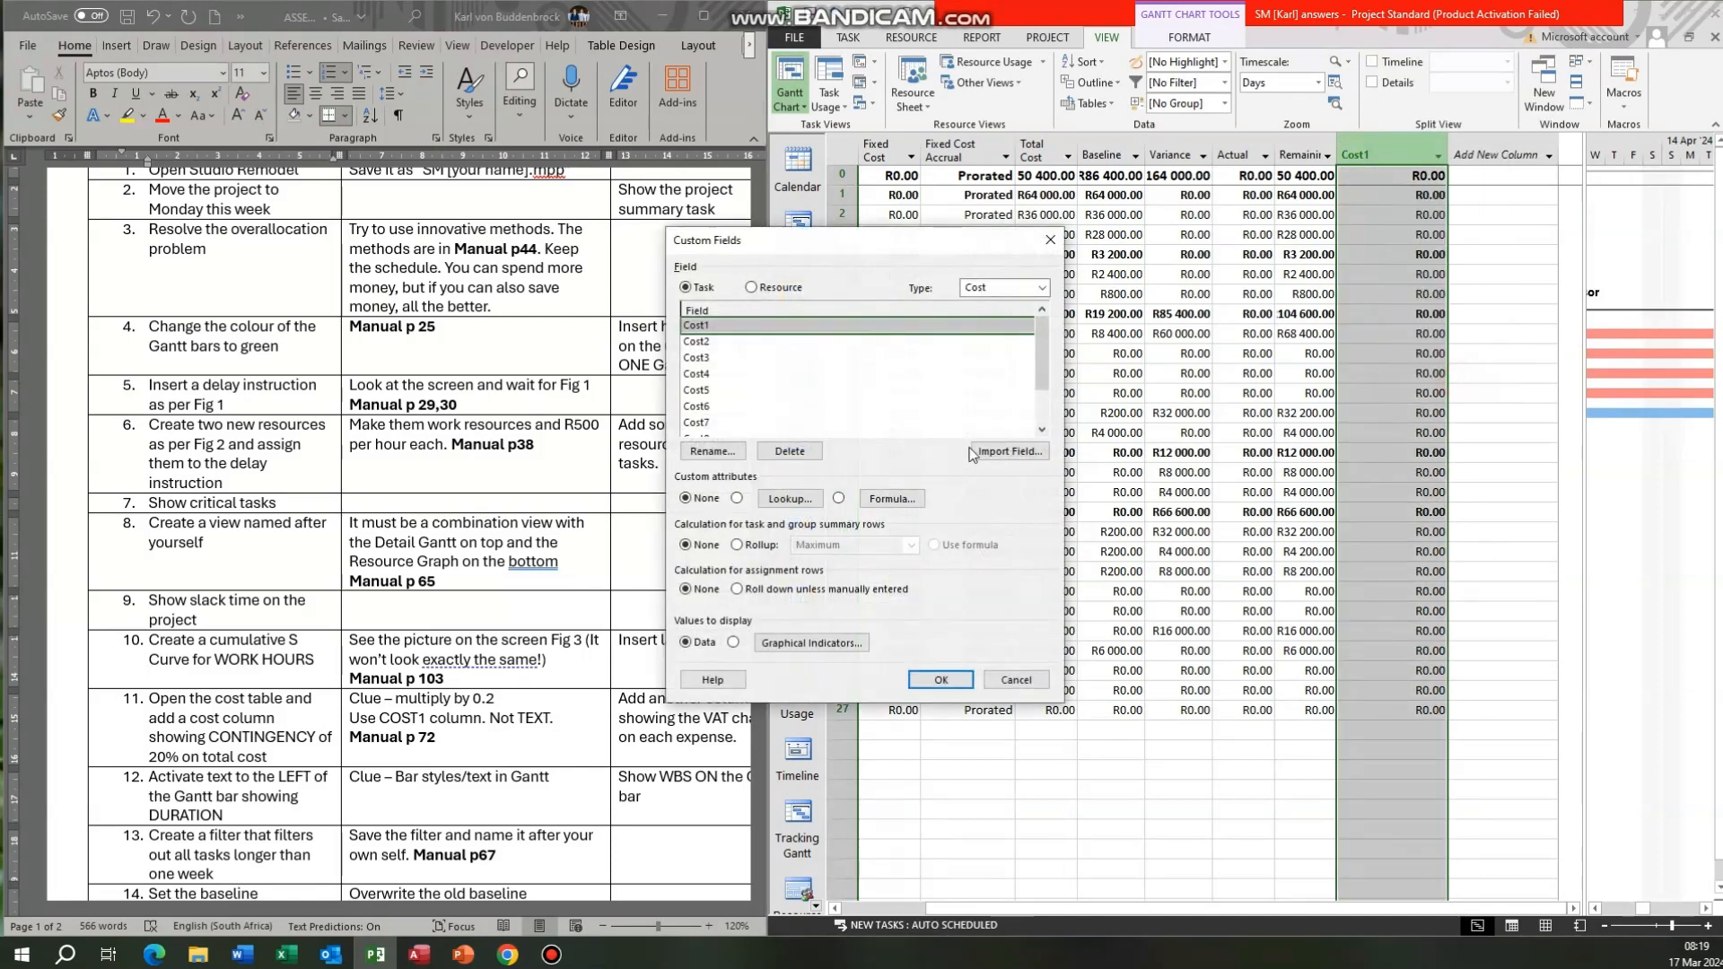
left_click(710, 452)
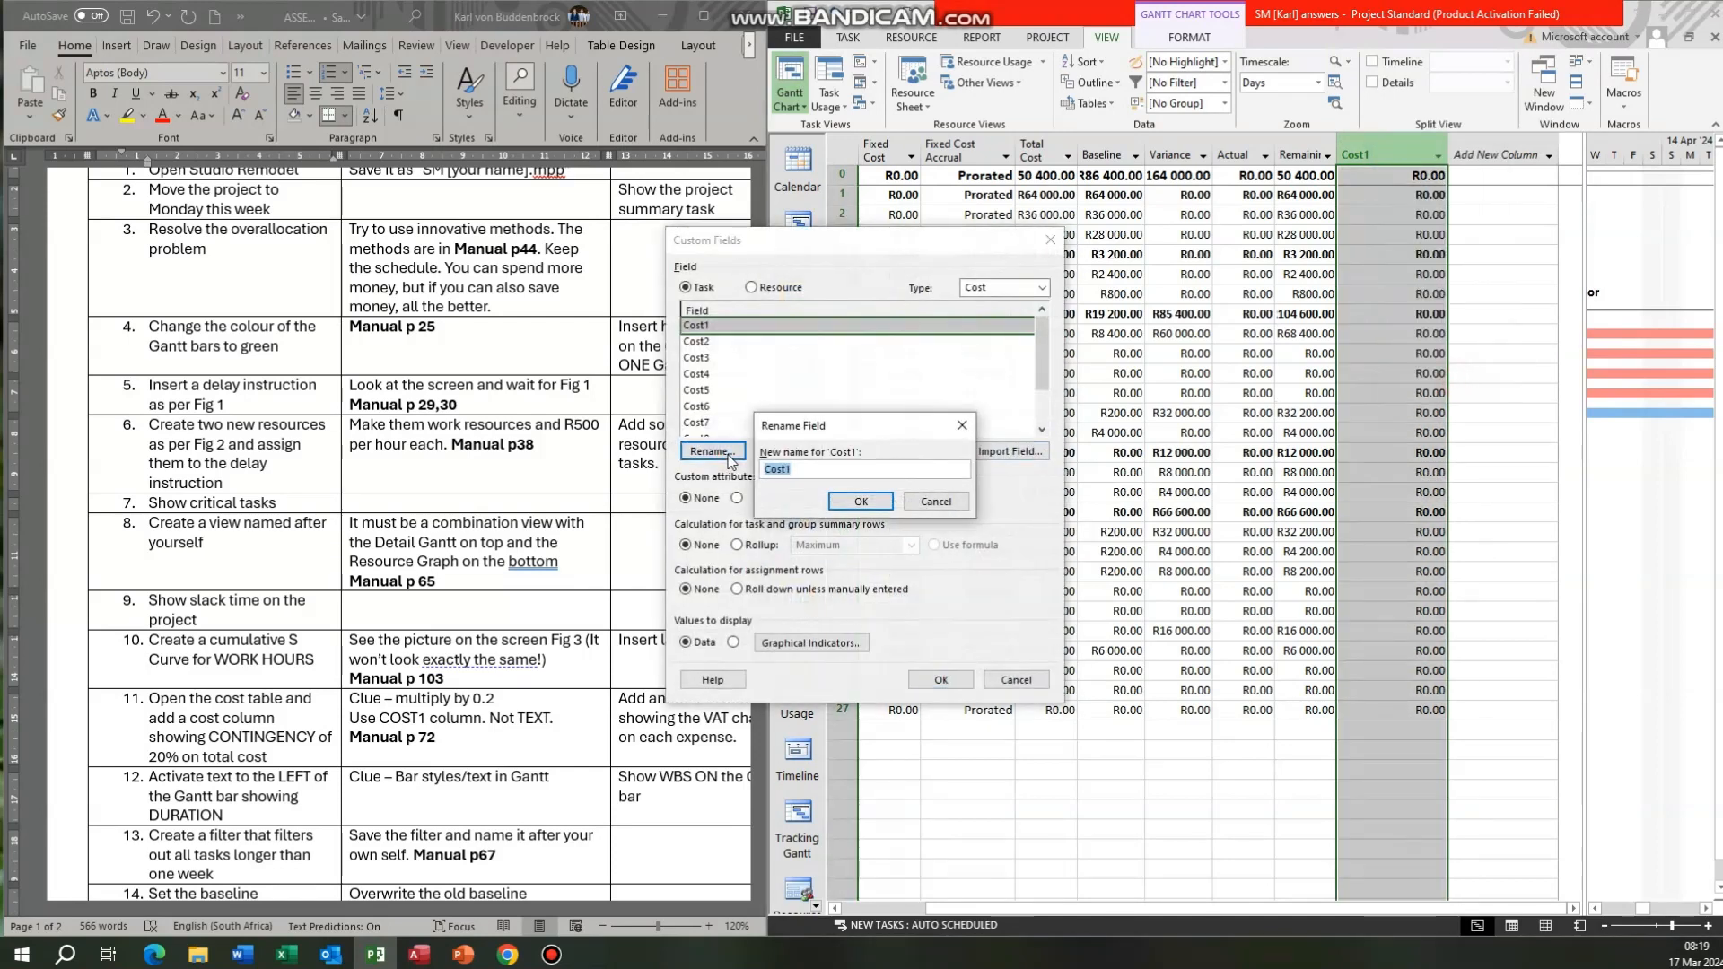
type("C")
left_click(877, 503)
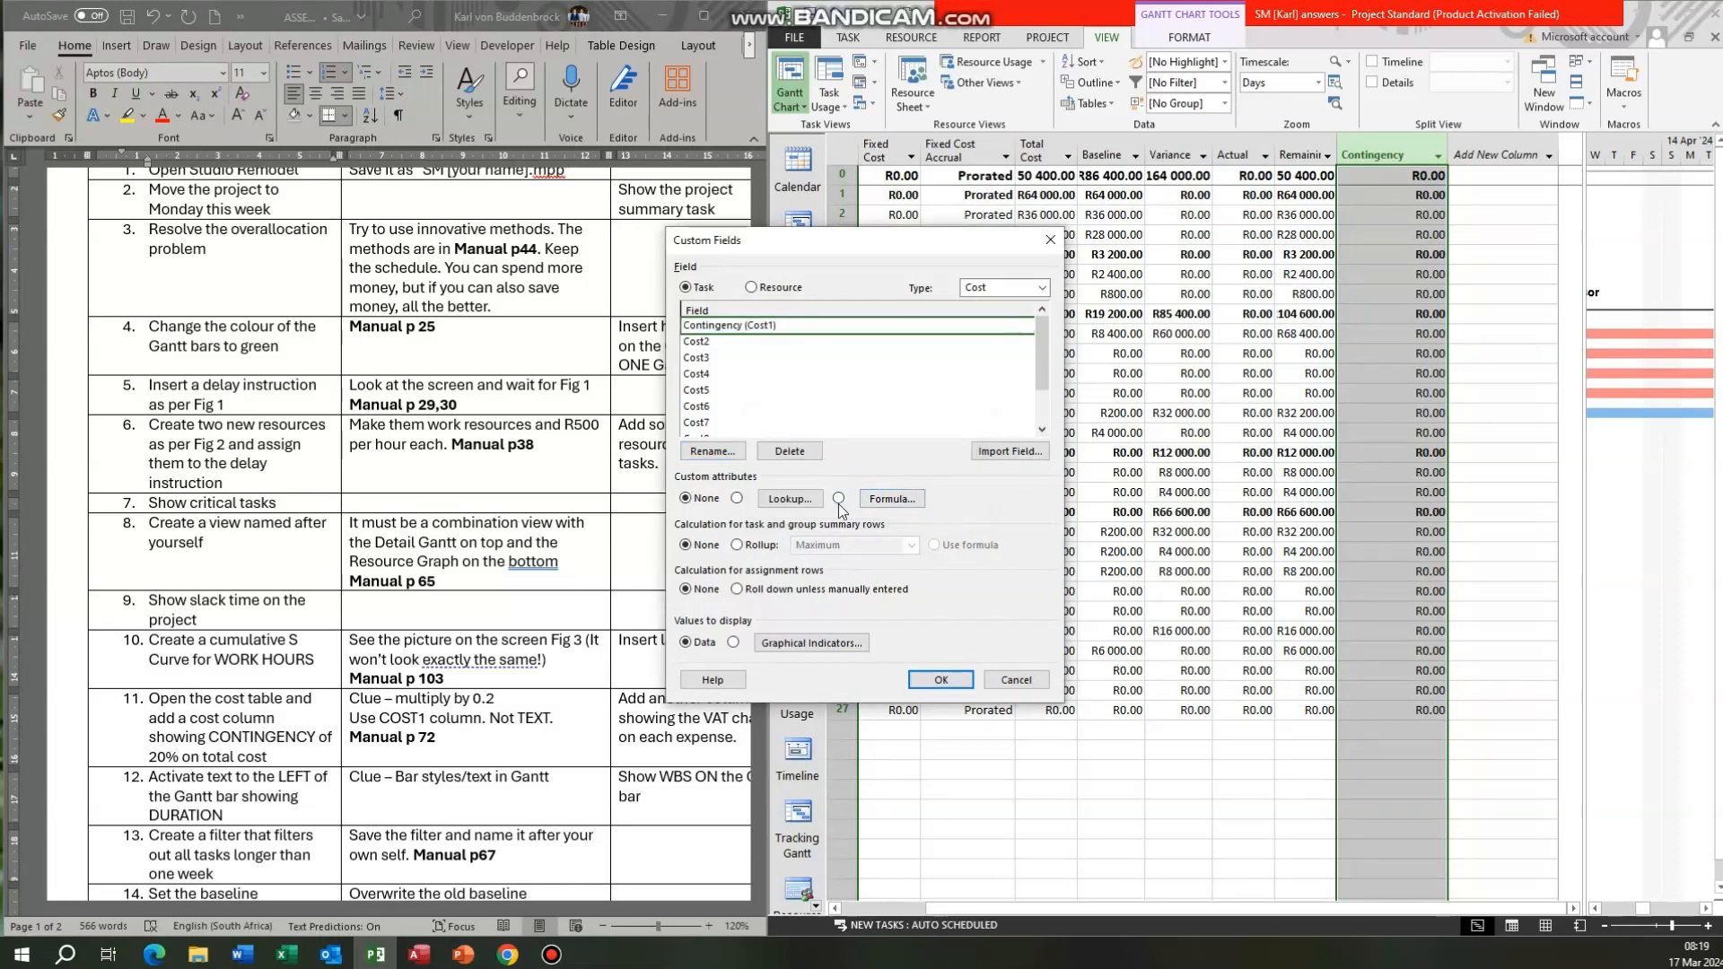
Try setting the Contingency field to calculate from a formula and open its formula editor, then cancel without entering a formula.
left_click(839, 499)
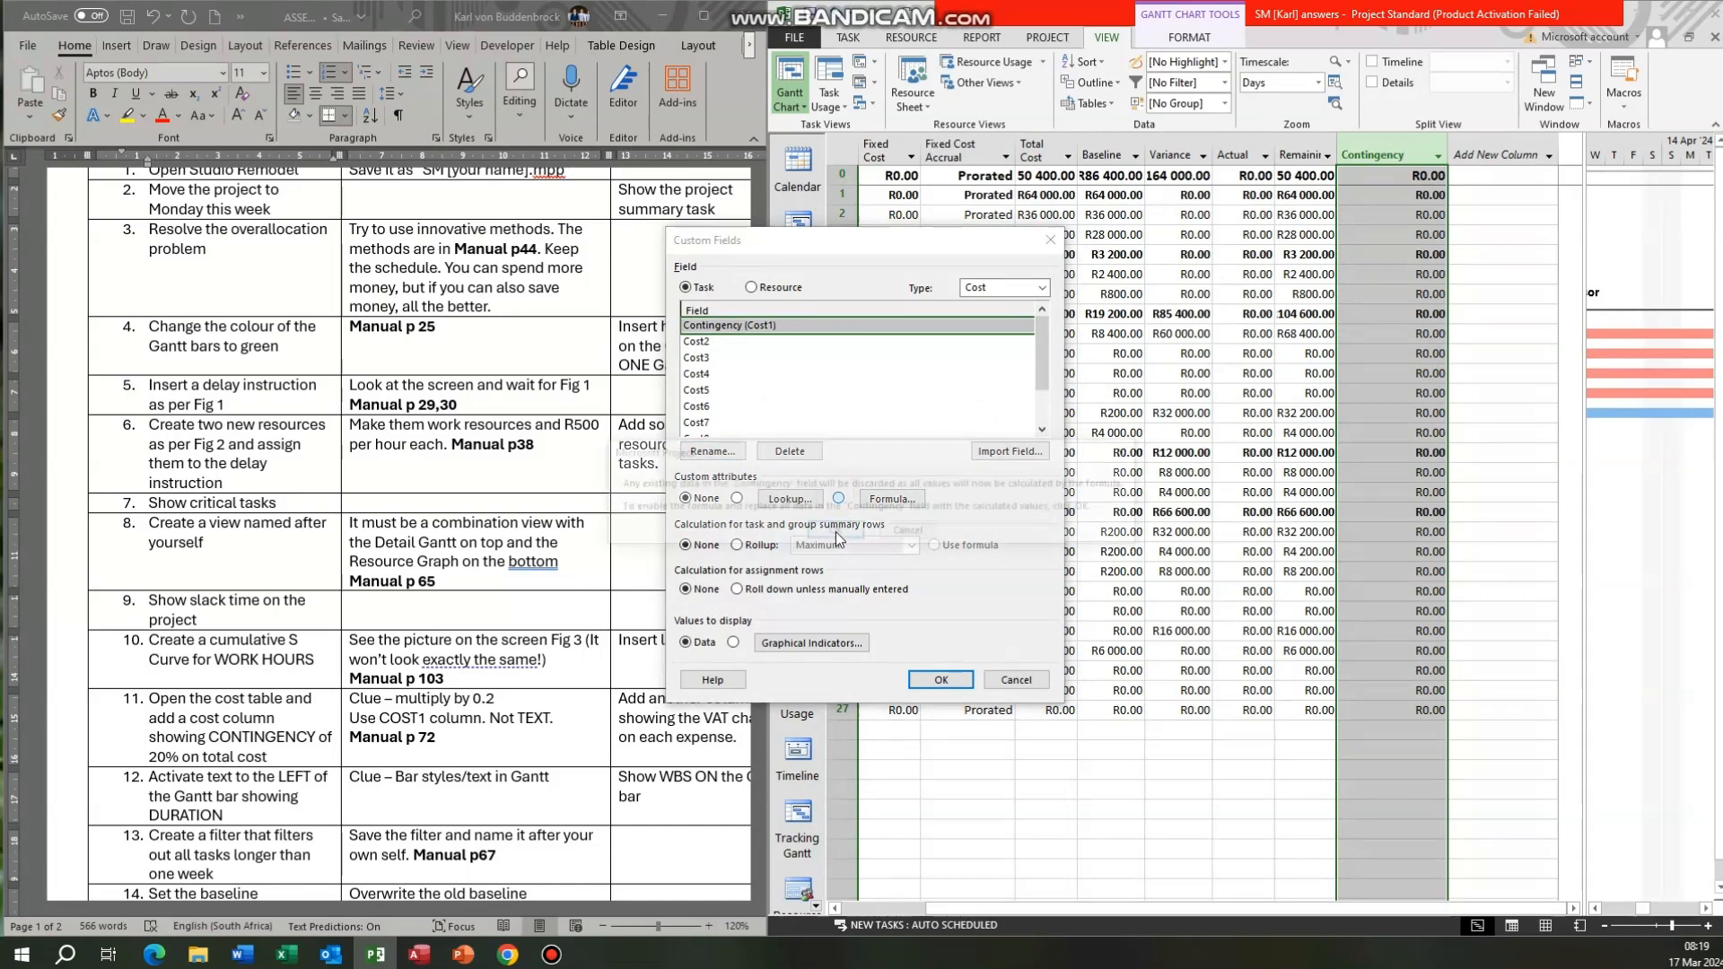
left_click(836, 533)
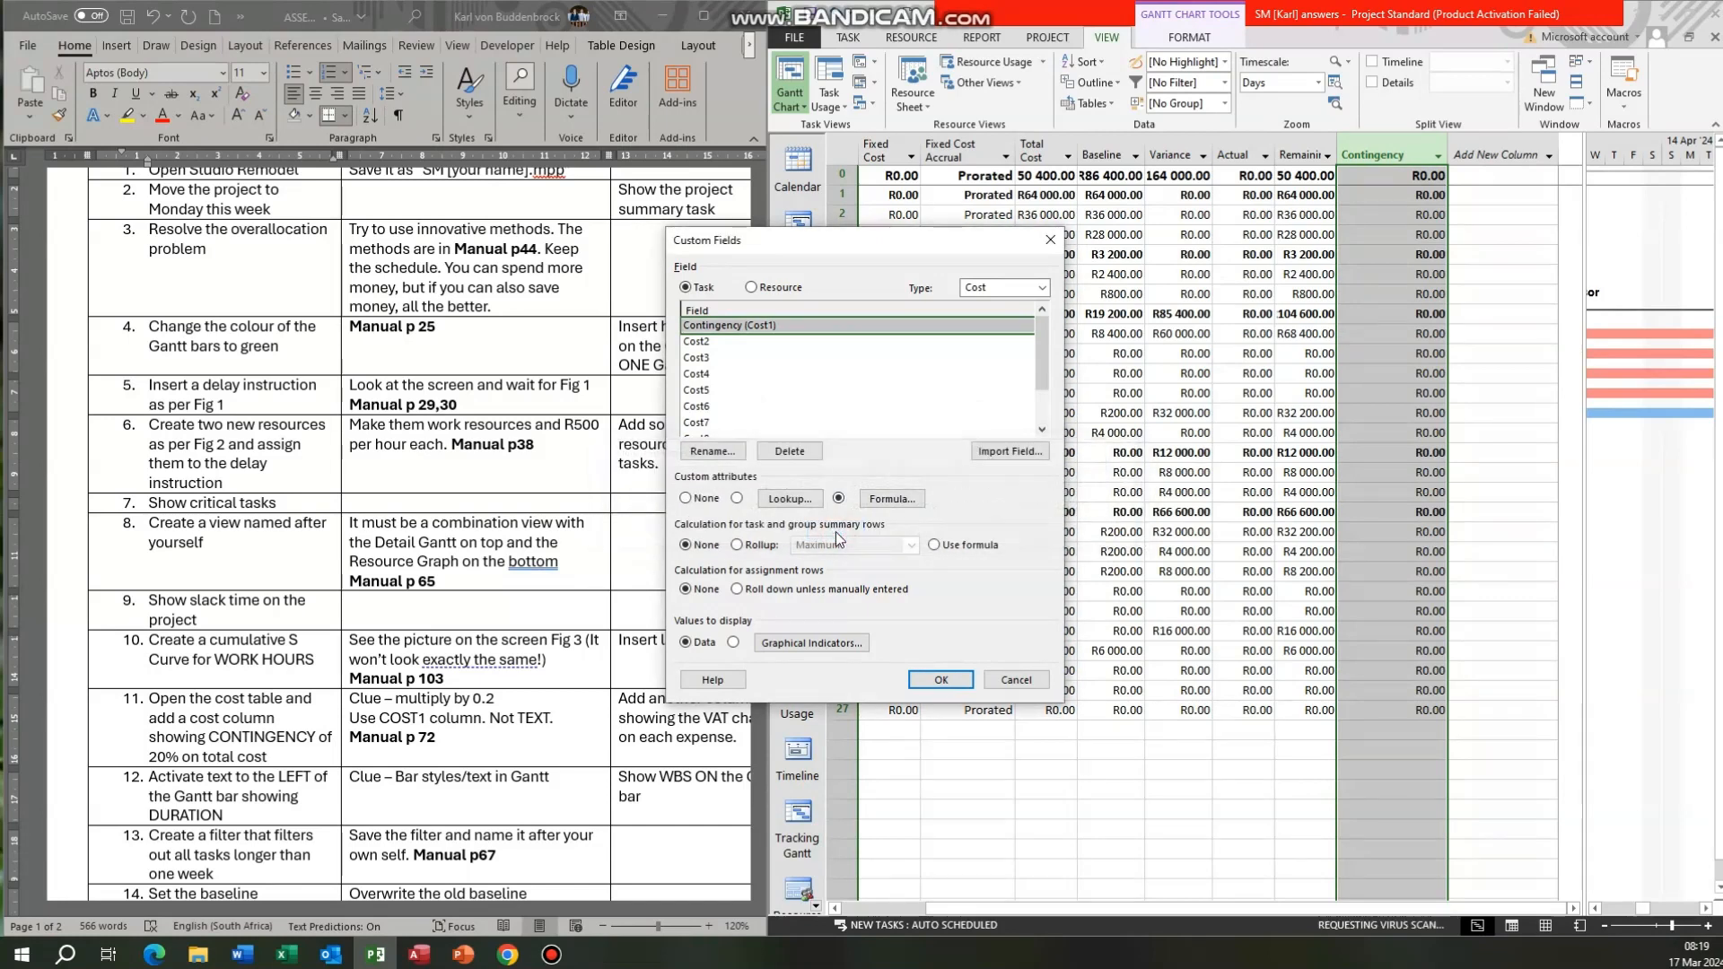
left_click(885, 501)
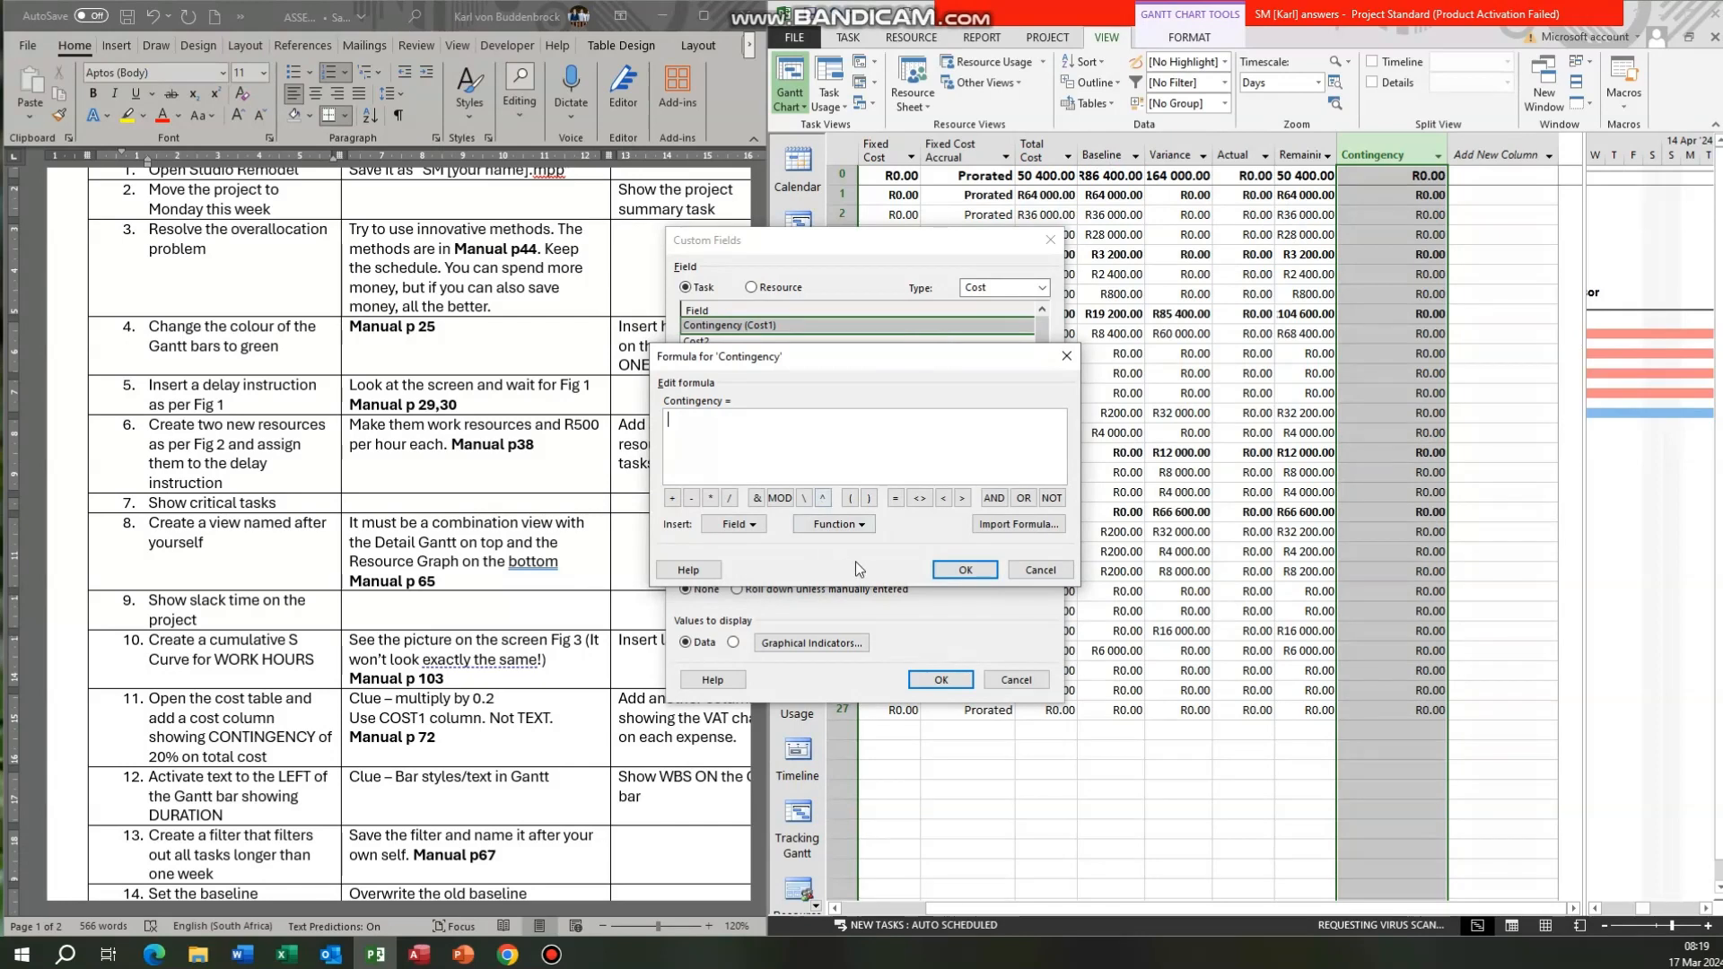
left_click(1040, 570)
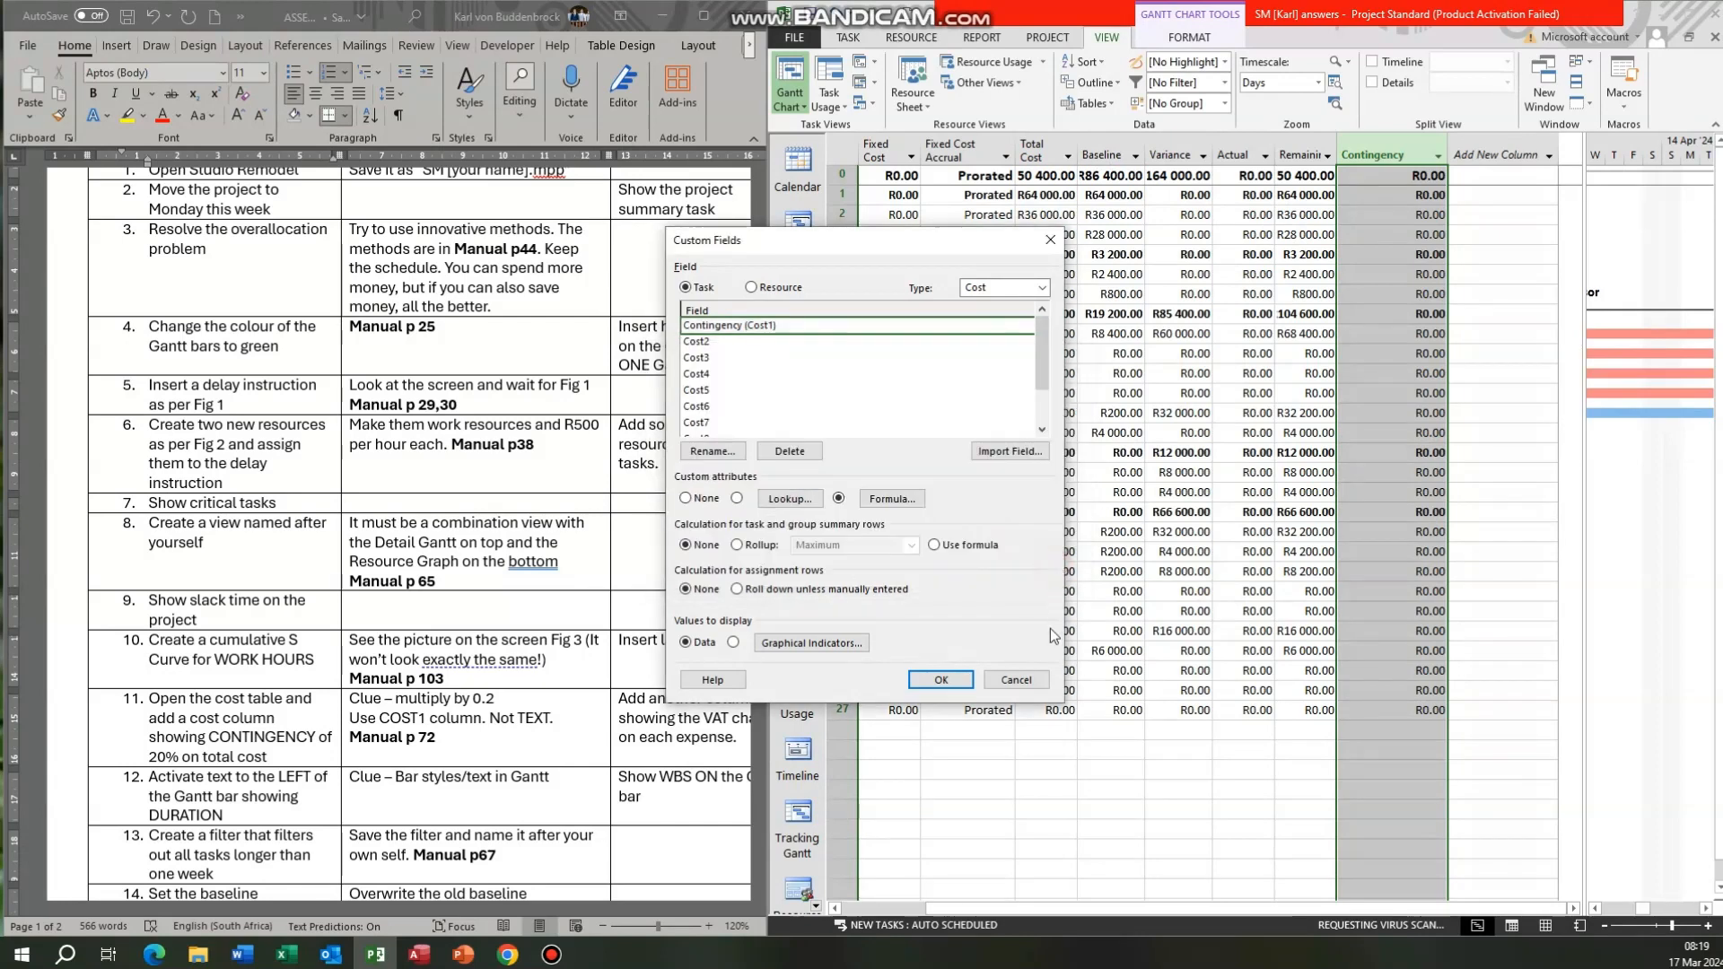
left_click(1034, 682)
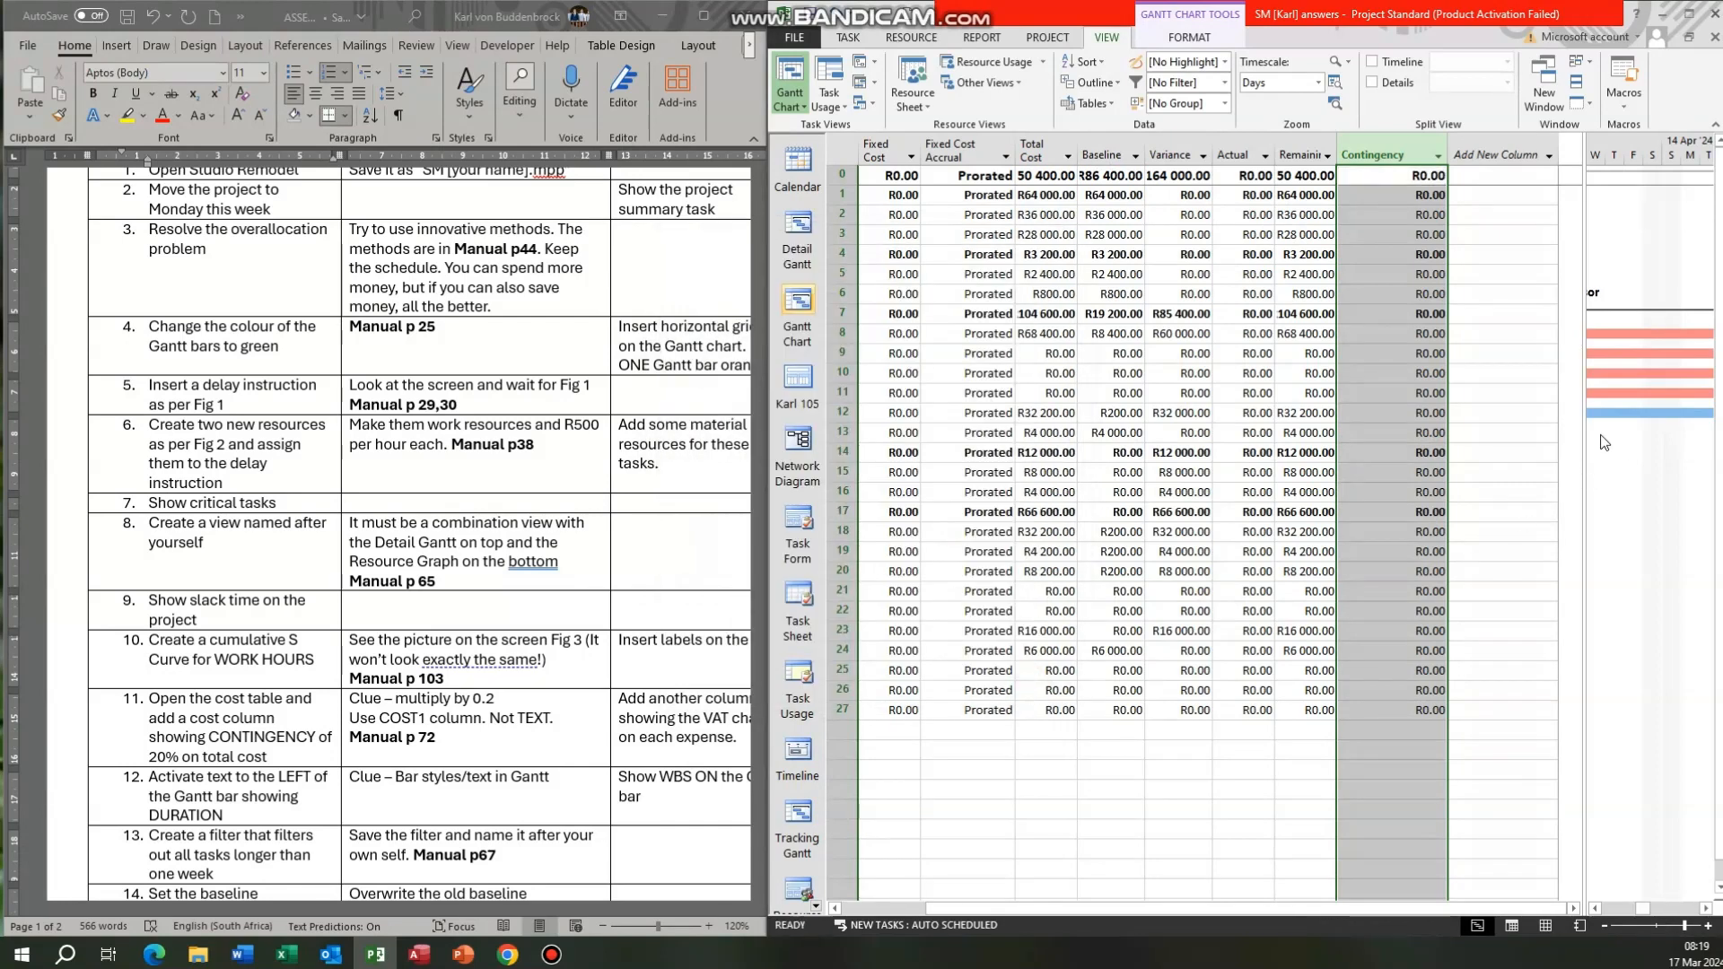
Narrow the table area to reveal more of the Gantt bars, then view the bar style settings and their text options without changing them.
left_click_drag(1581, 445, 1274, 445)
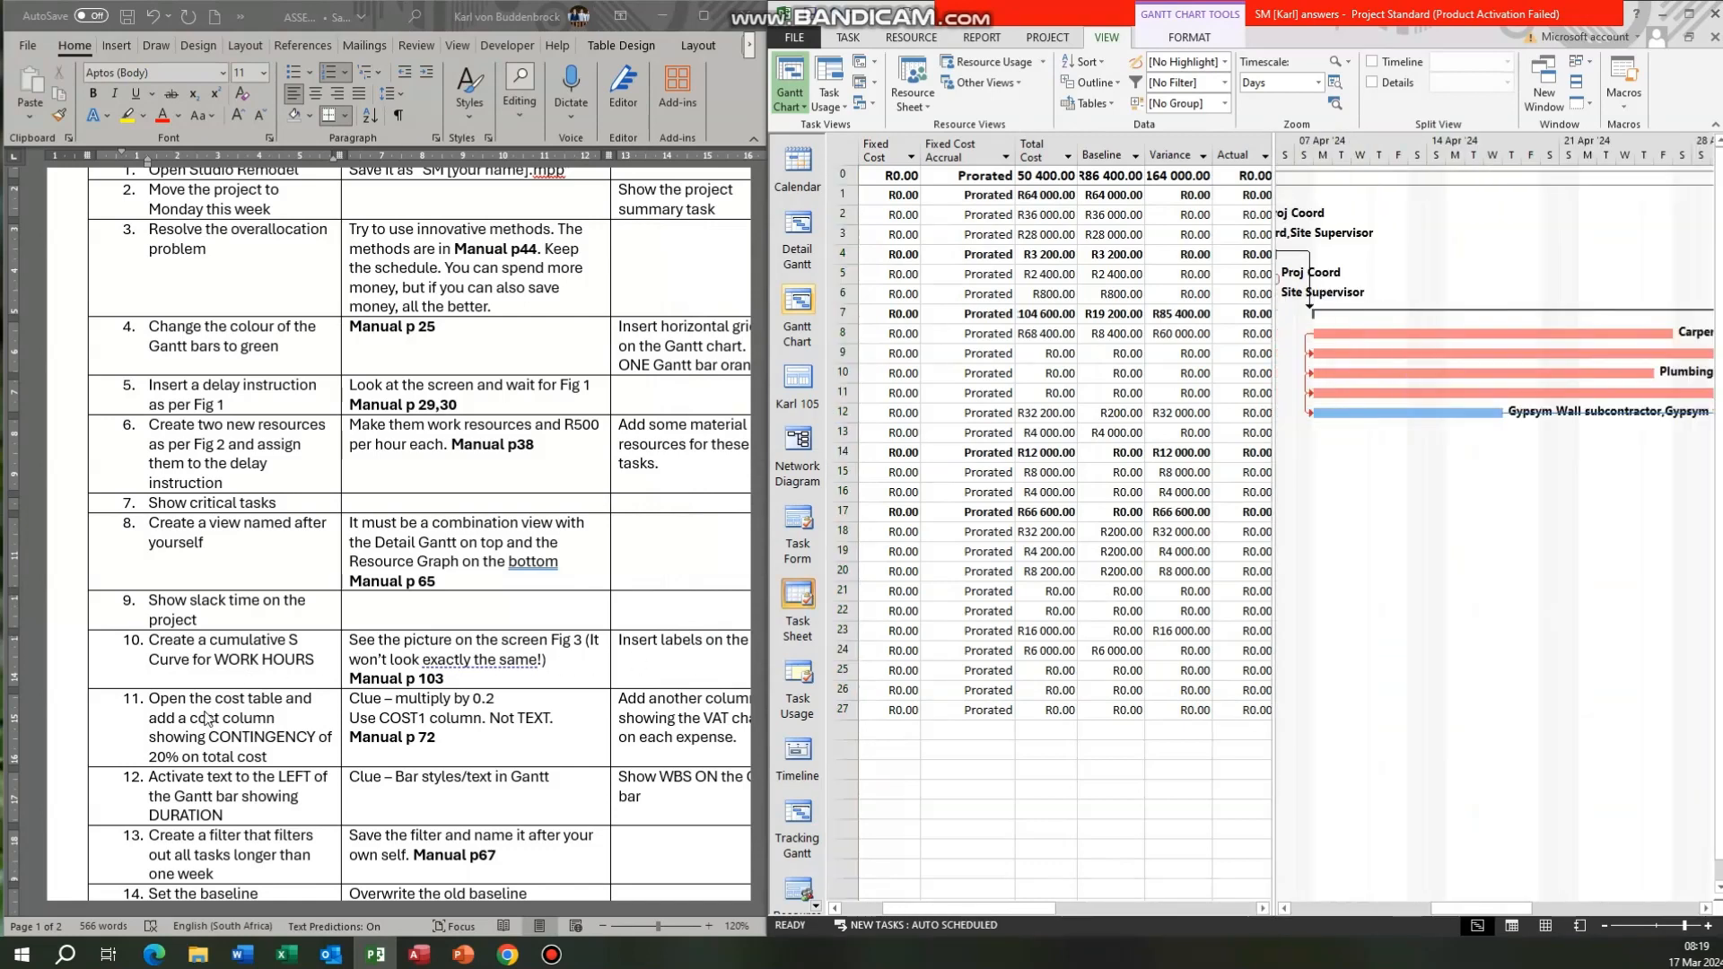
key("ctrl")
key("ctrl")
key("ctrl")
key("ctrl")
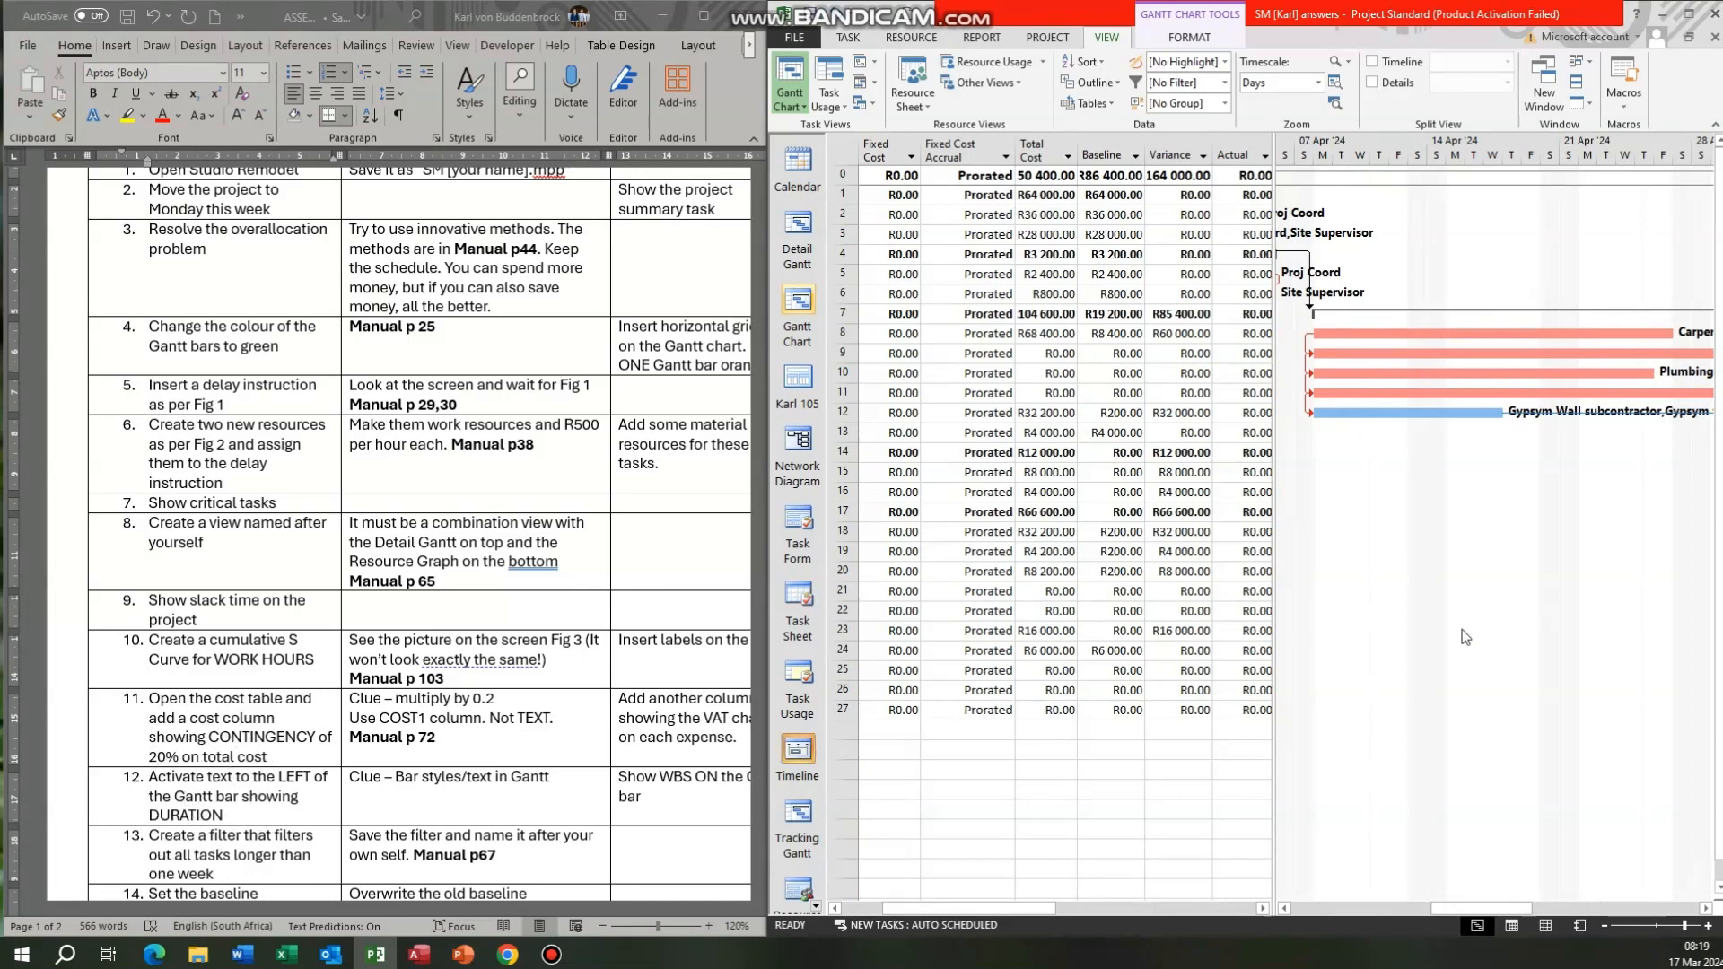
left_click_drag(1485, 915, 1417, 915)
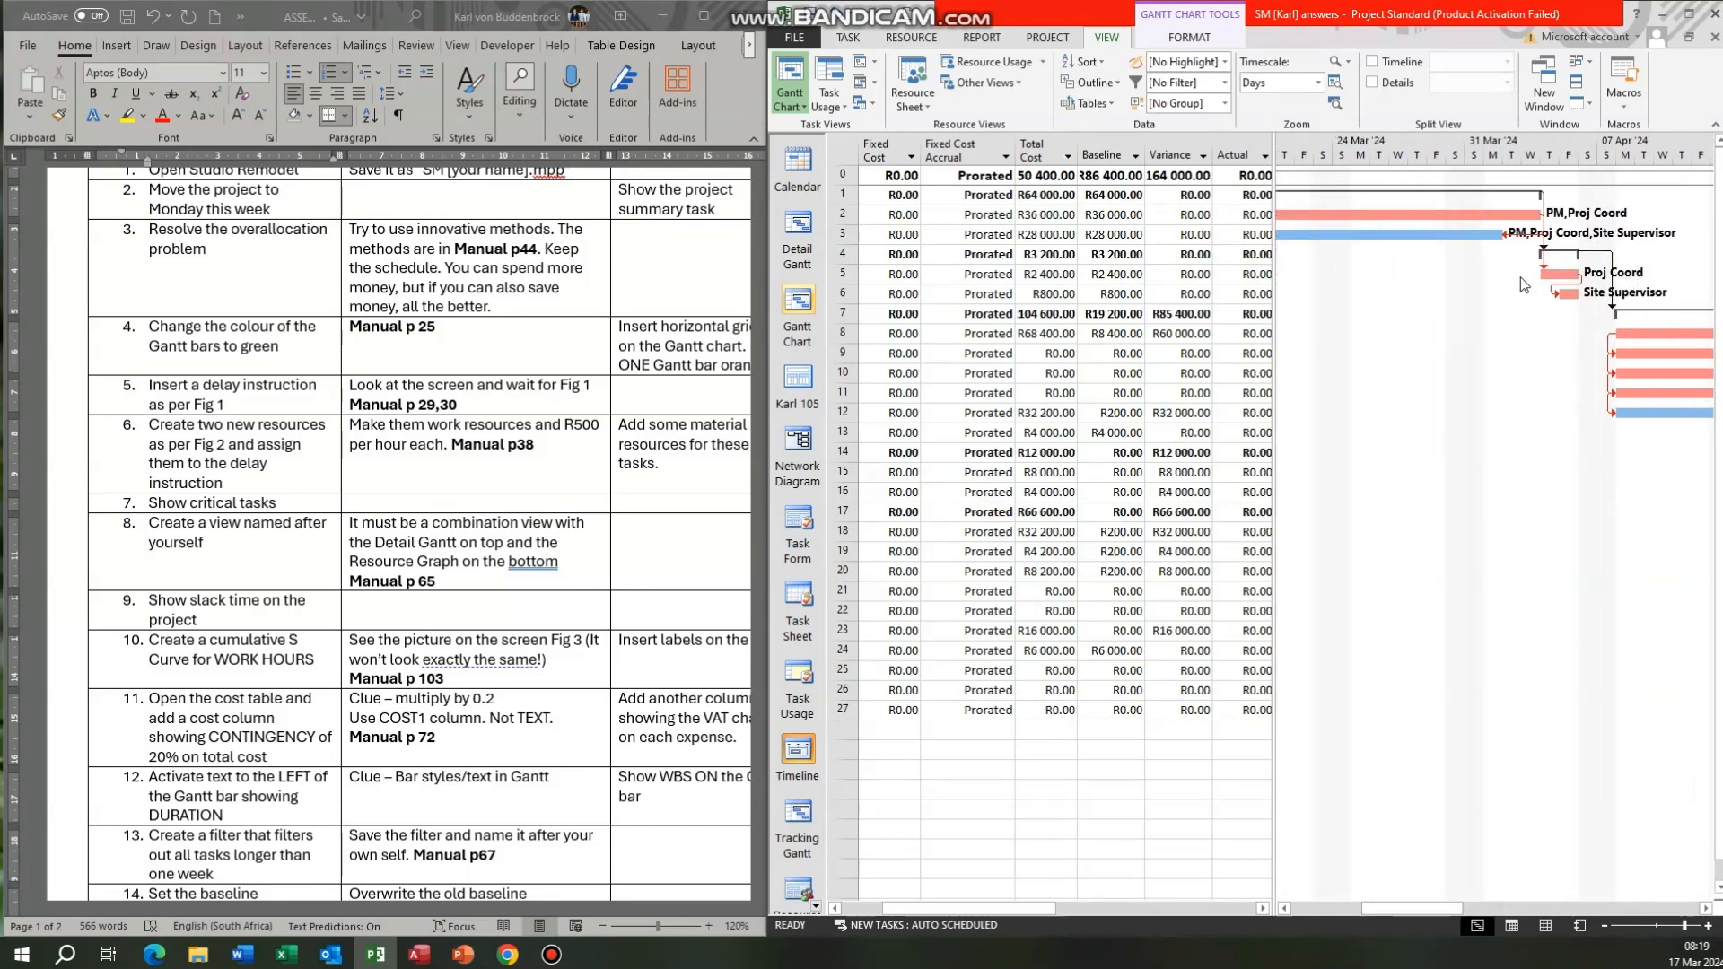
double_click(1404, 392)
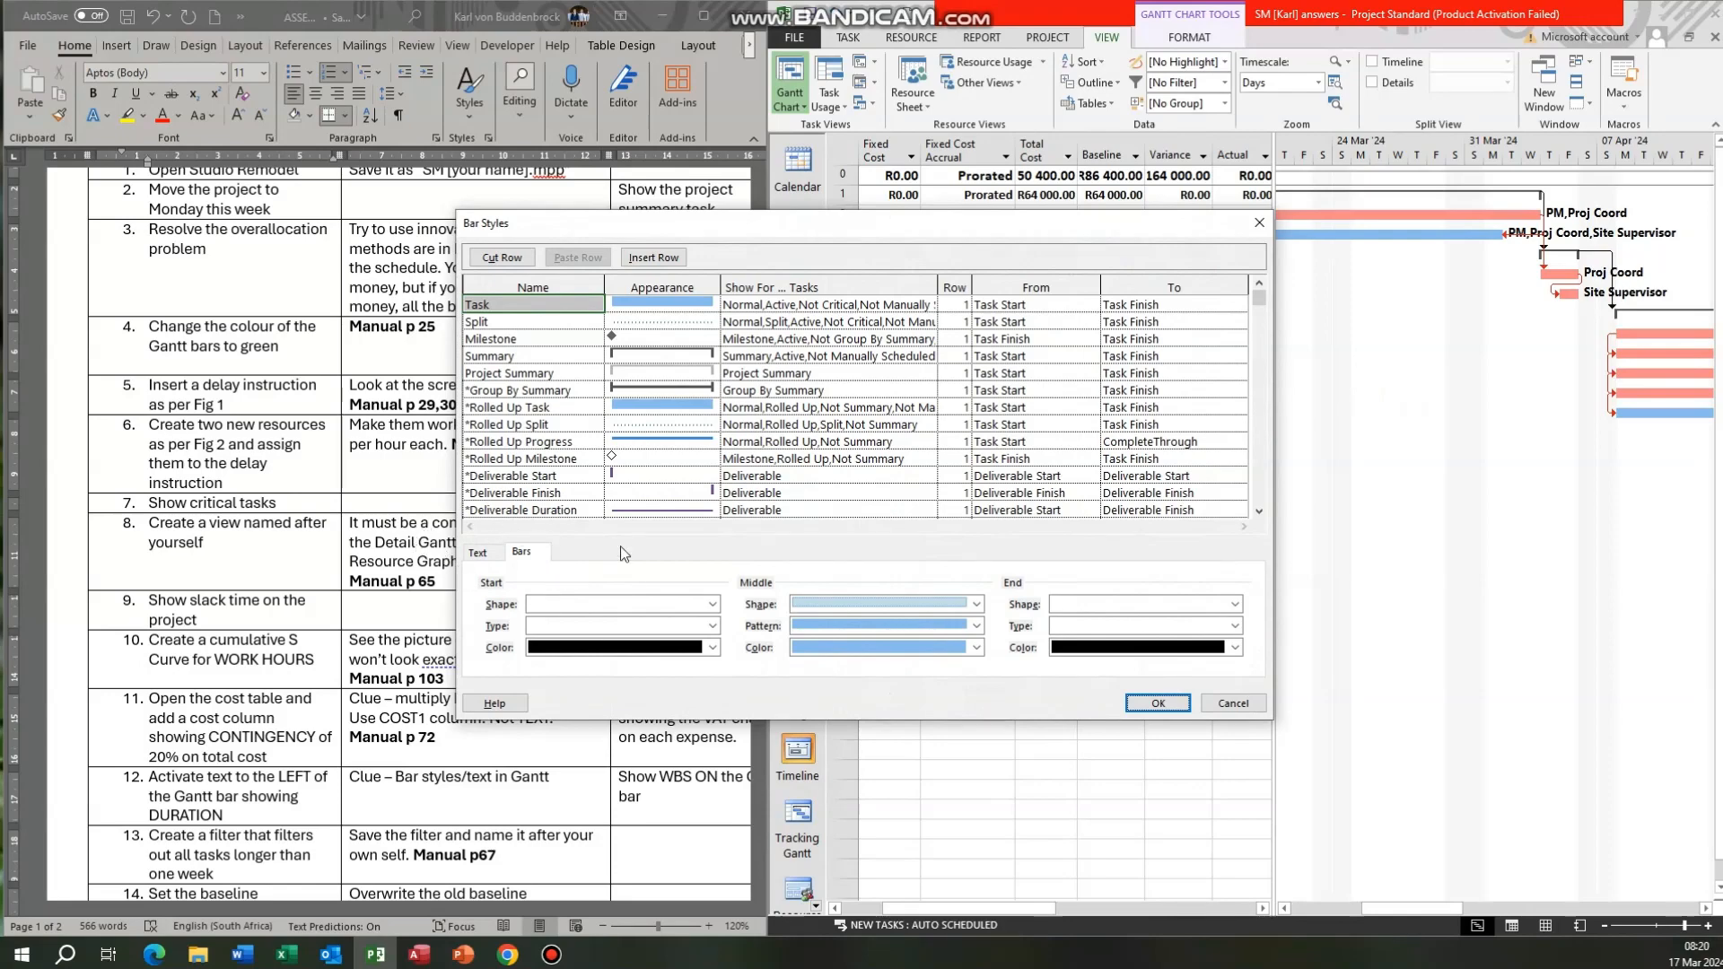
left_click(1231, 703)
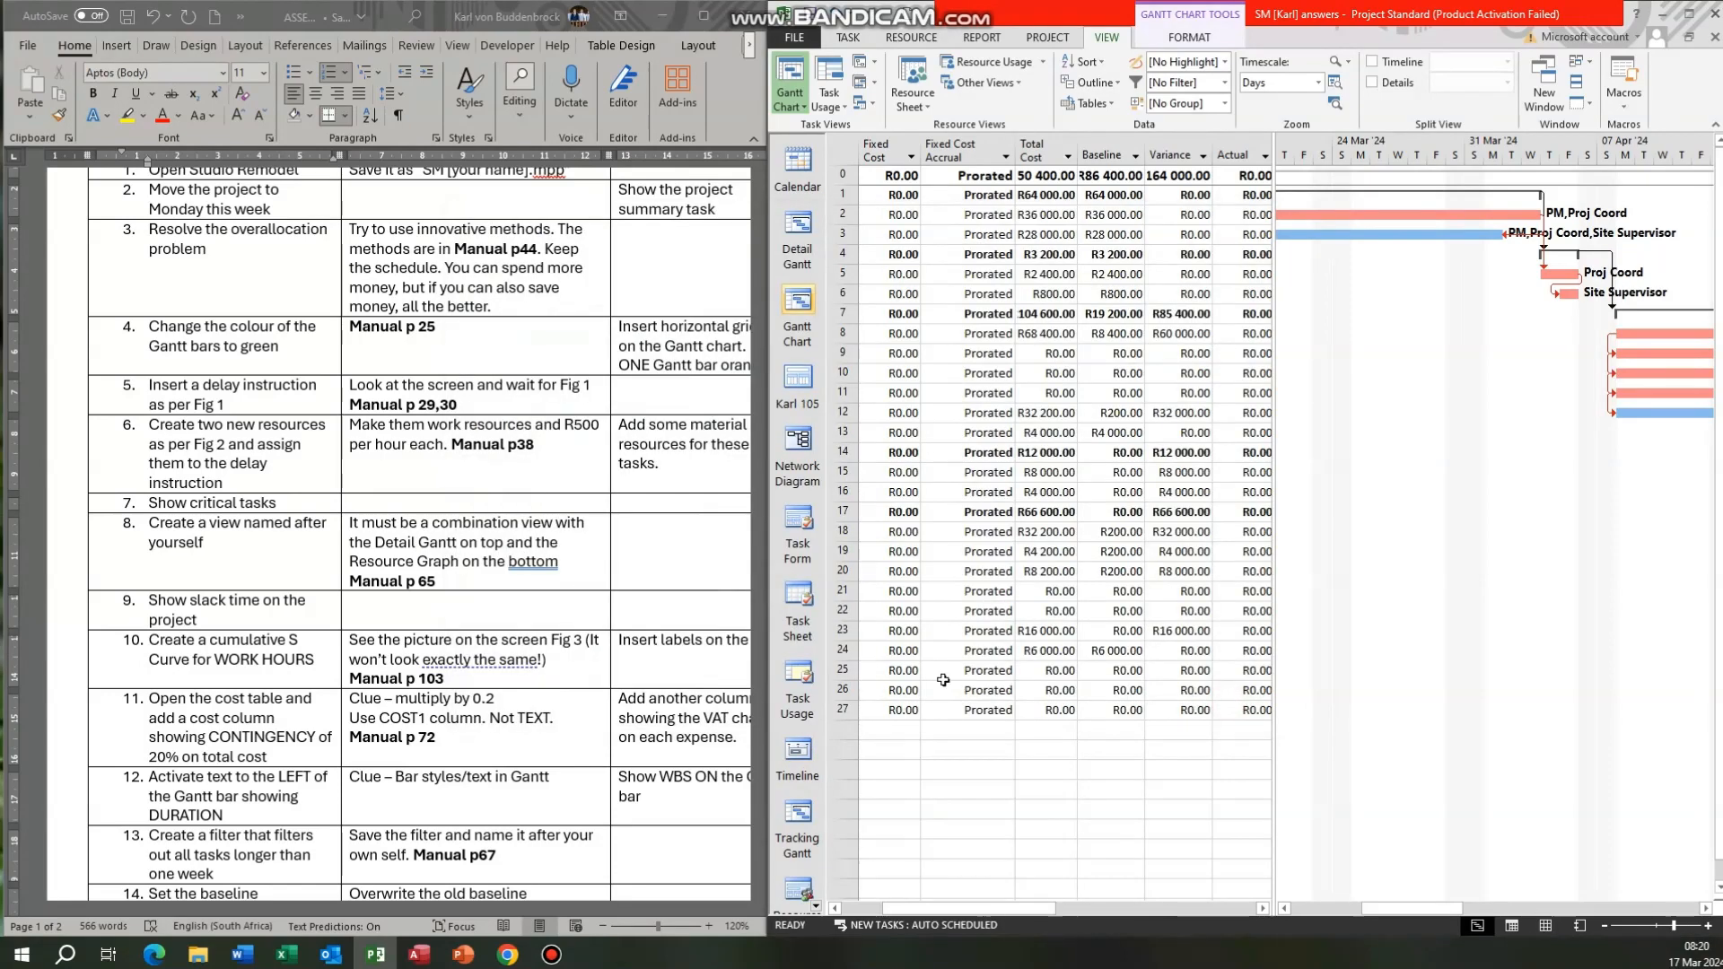
Switch the Gantt Chart from the Cost table back to the Entry table and show its Task Name and Duration columns.
scroll(262, 798, "down", 1)
scroll(262, 797, "down", 1)
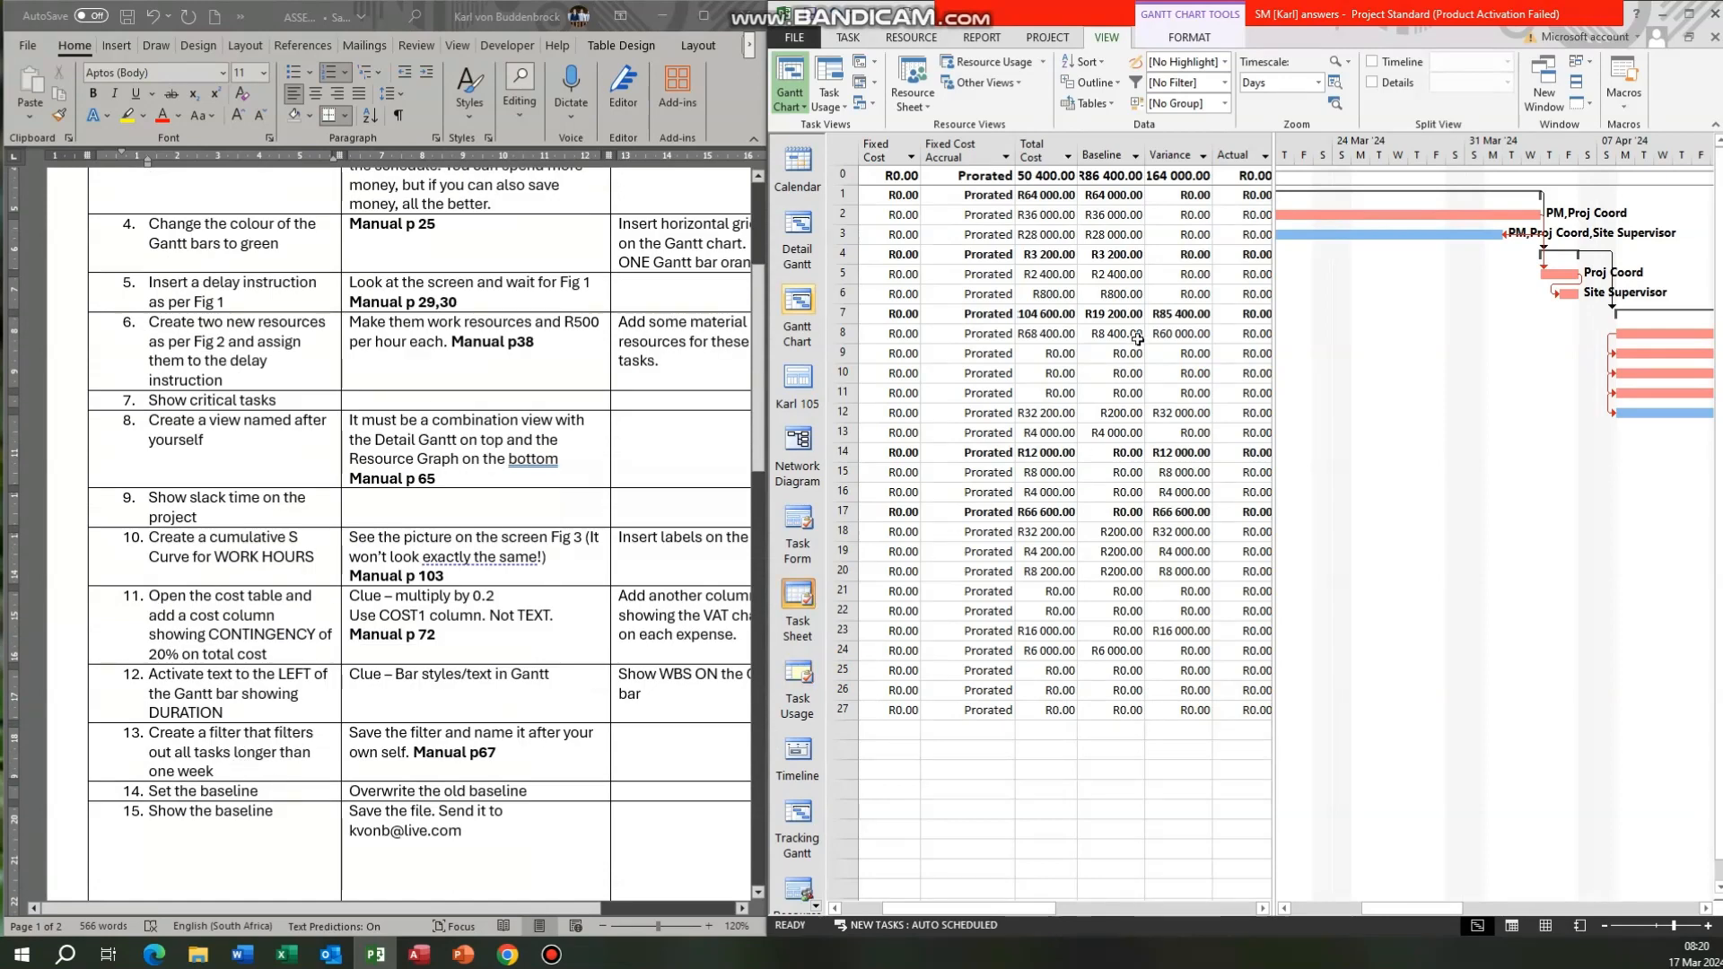
left_click(1090, 103)
left_click(1094, 267)
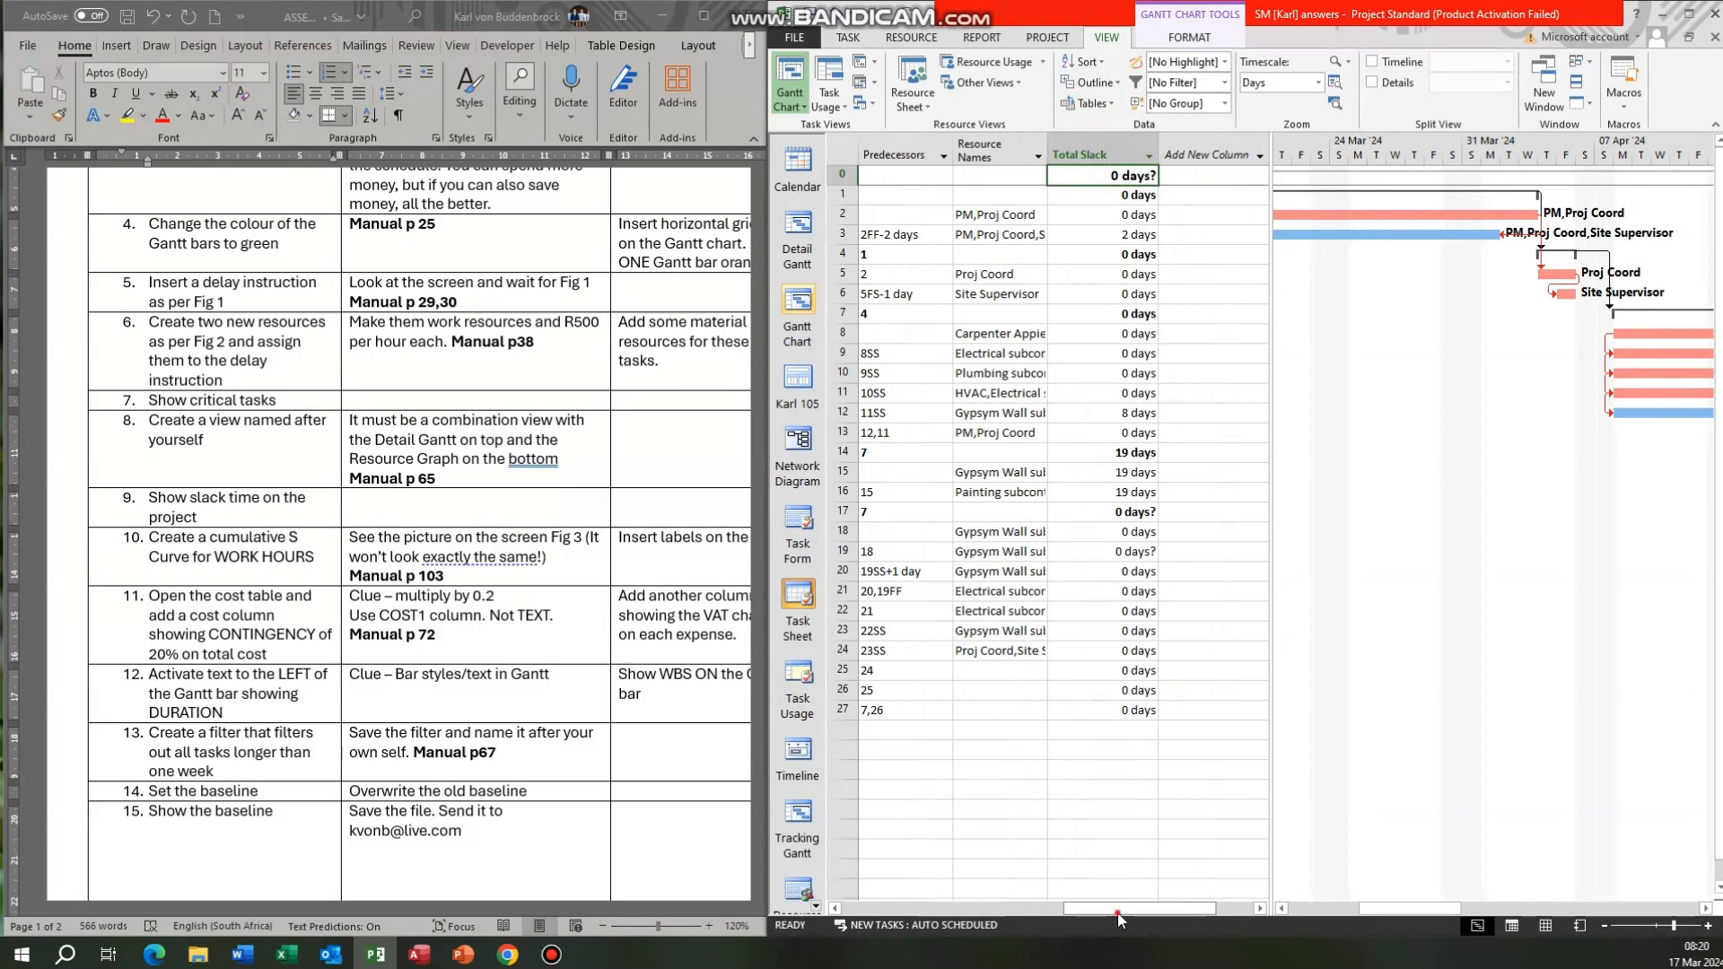
left_click_drag(1117, 909, 987, 893)
Try a custom filter on the Duration column using the "is greater than" condition, leaving it unapplied.
left_click(1195, 156)
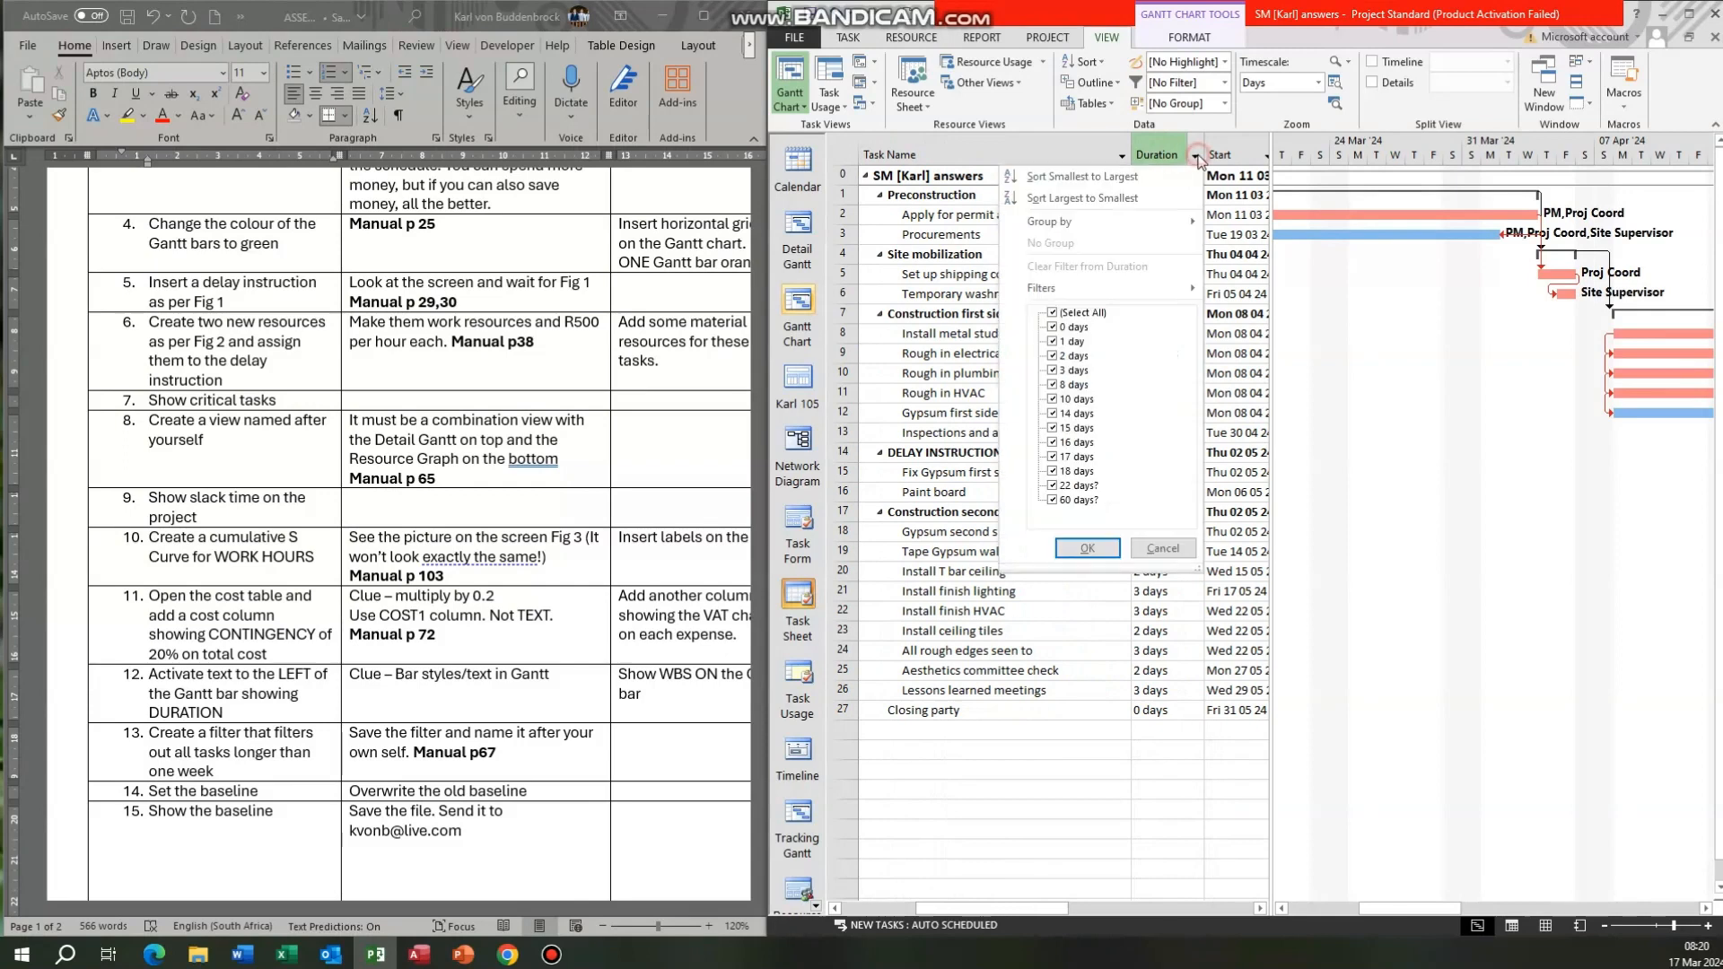
mouse_move(1084, 294)
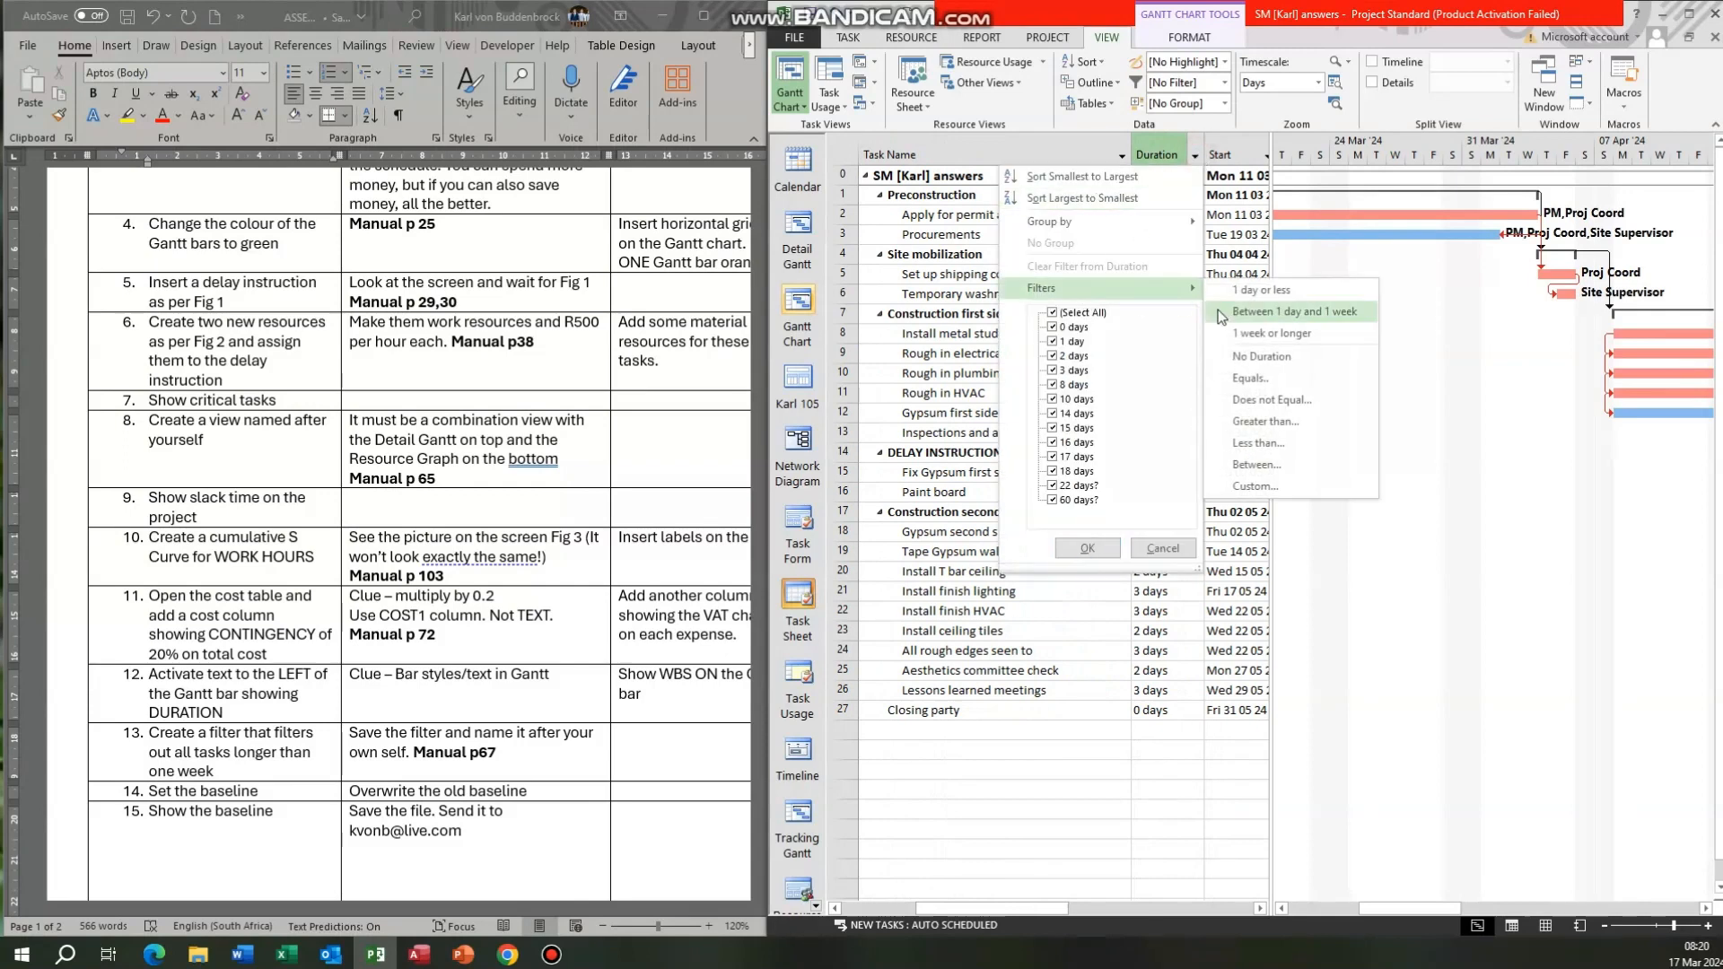
left_click(1285, 478)
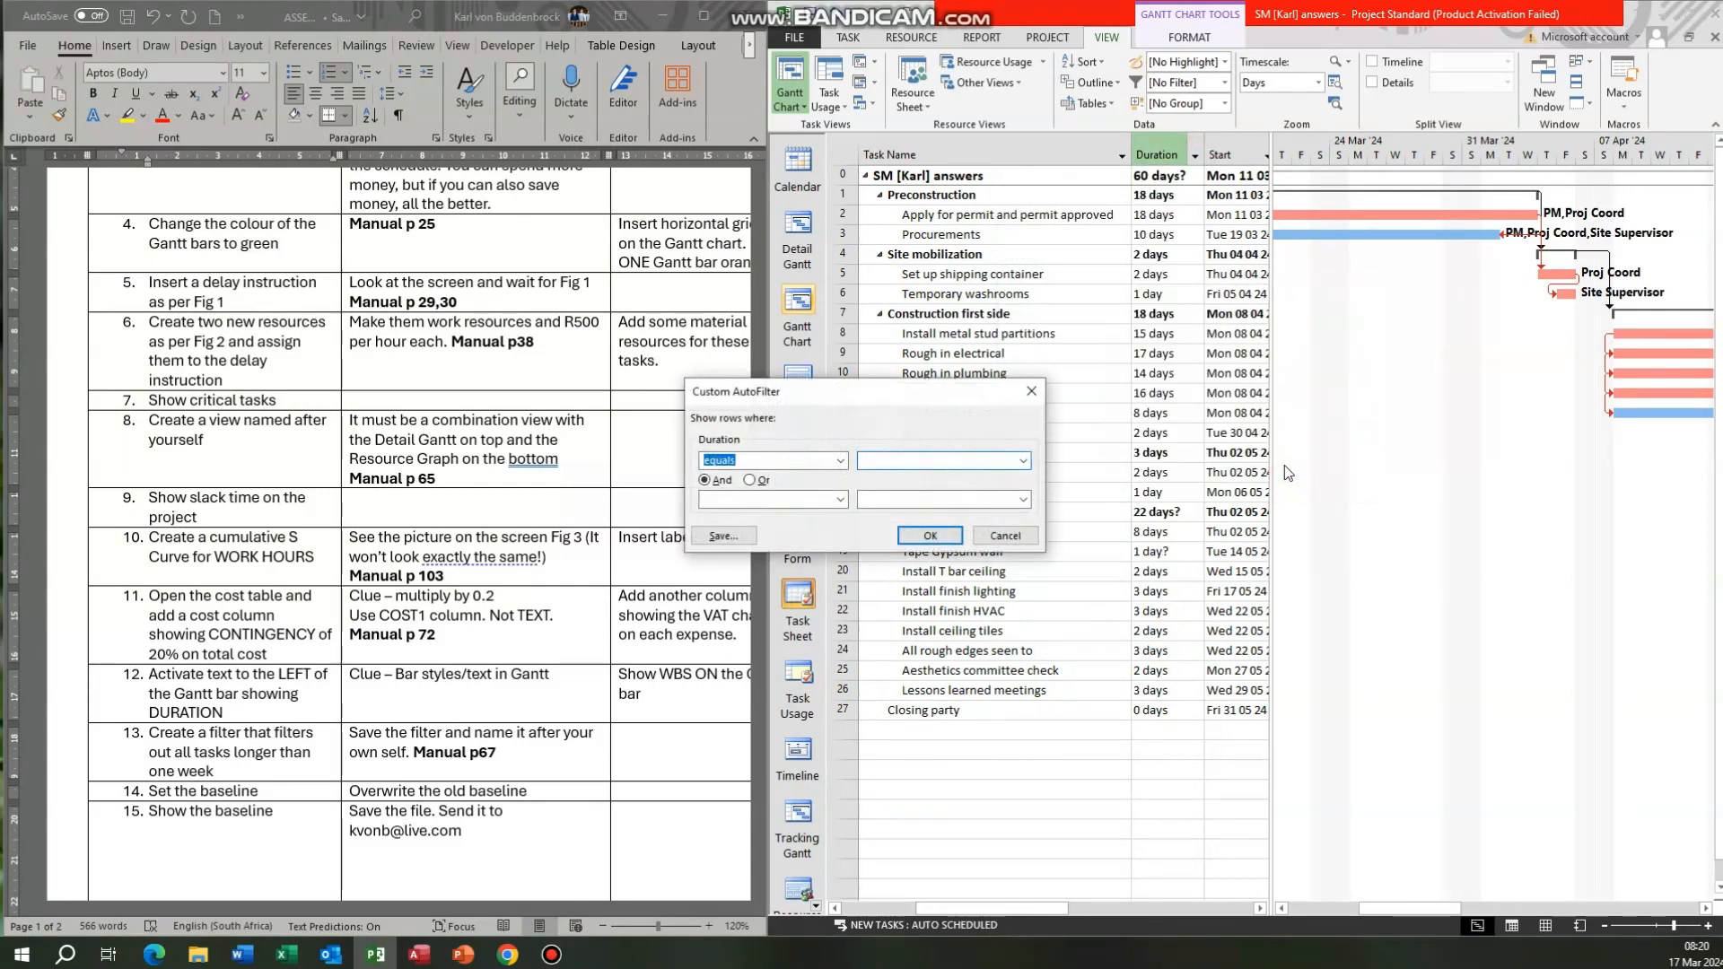
left_click(841, 460)
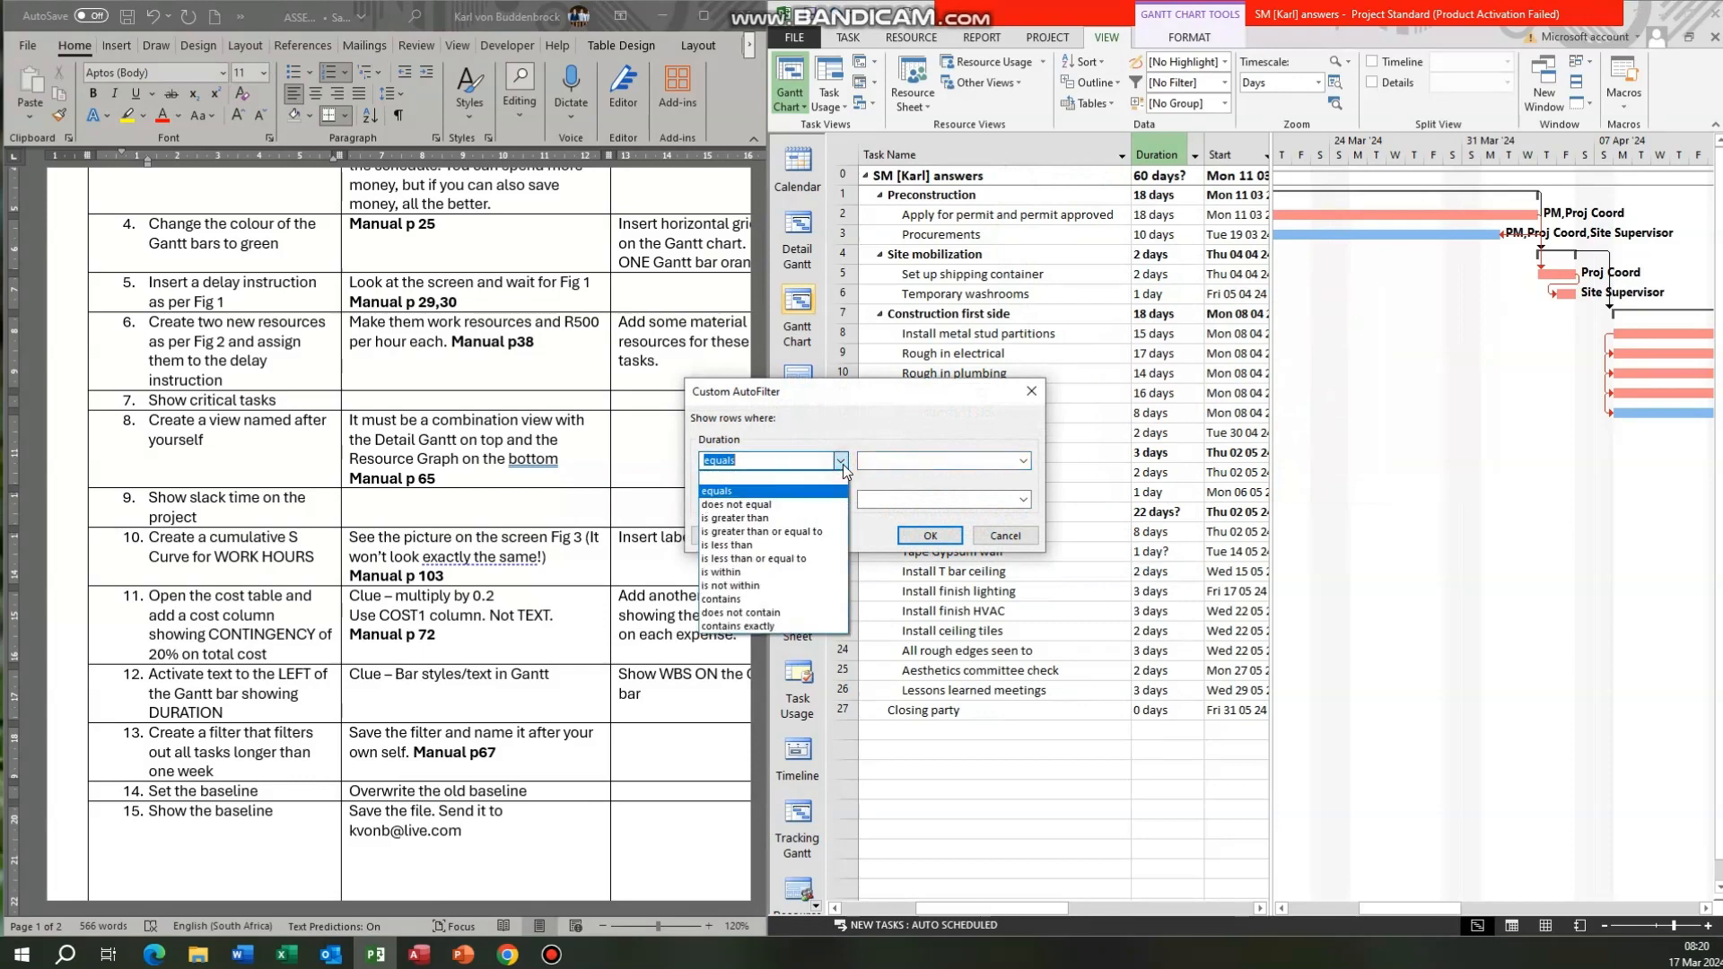
left_click(788, 511)
left_click(882, 462)
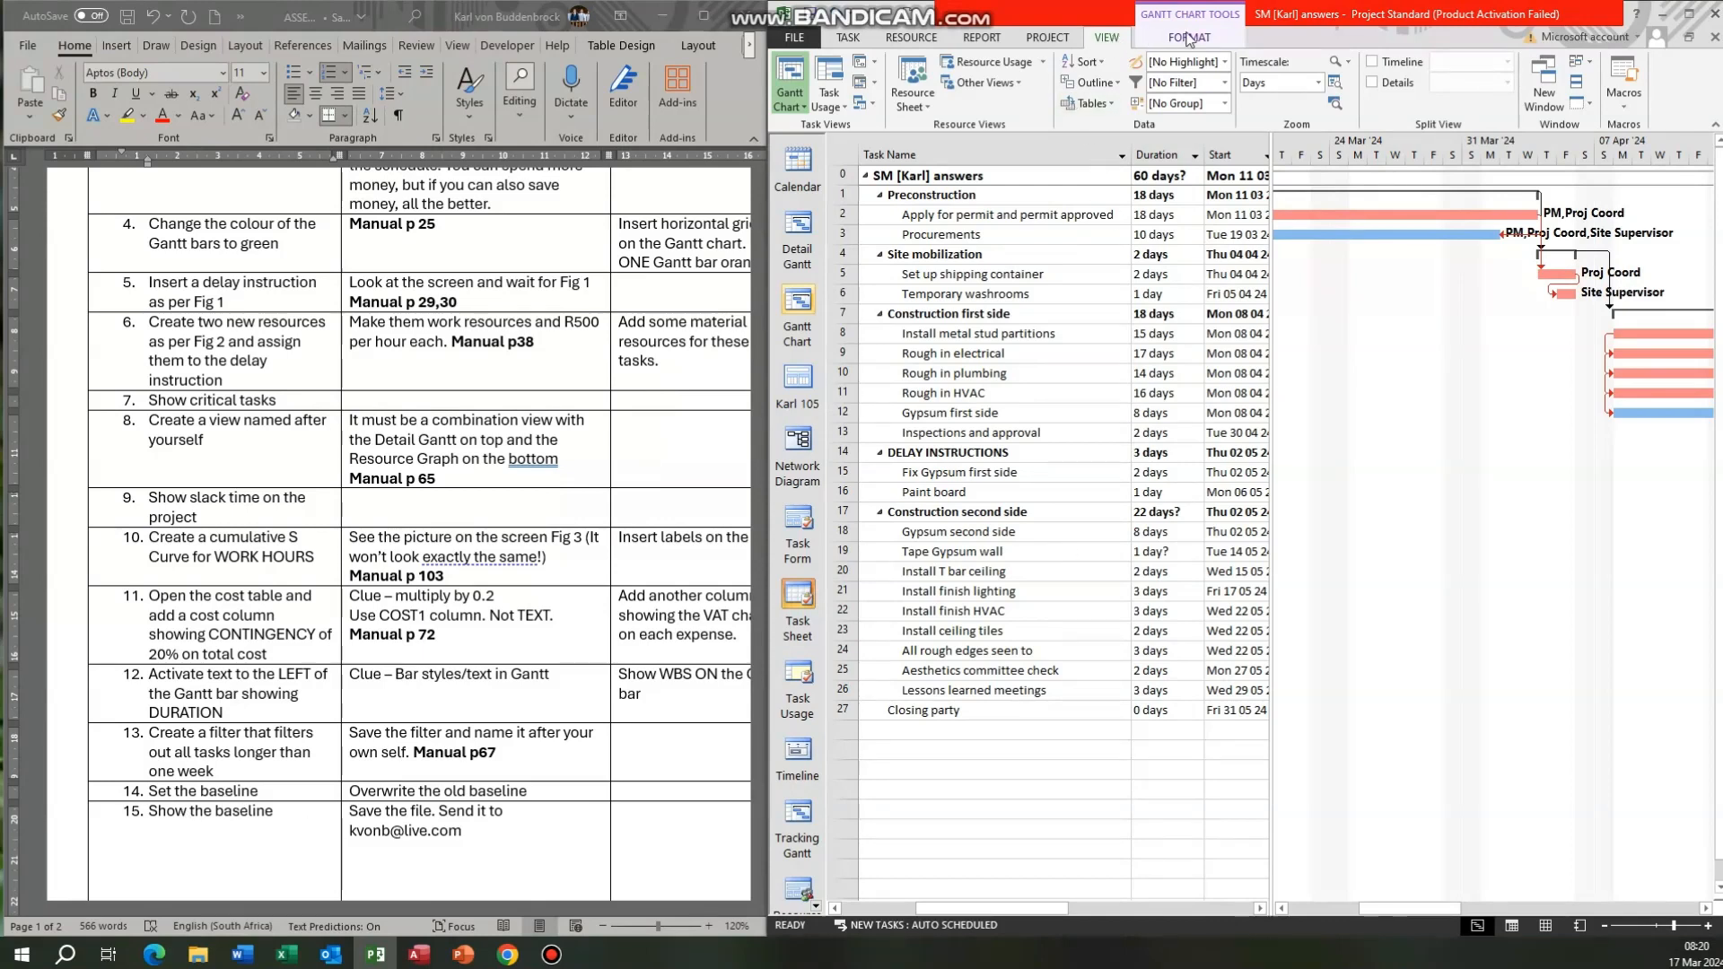
View the Set Baseline options for the entire project without applying them, and bring up the Gantt formatting commands for displaying a baseline.
left_click(1047, 37)
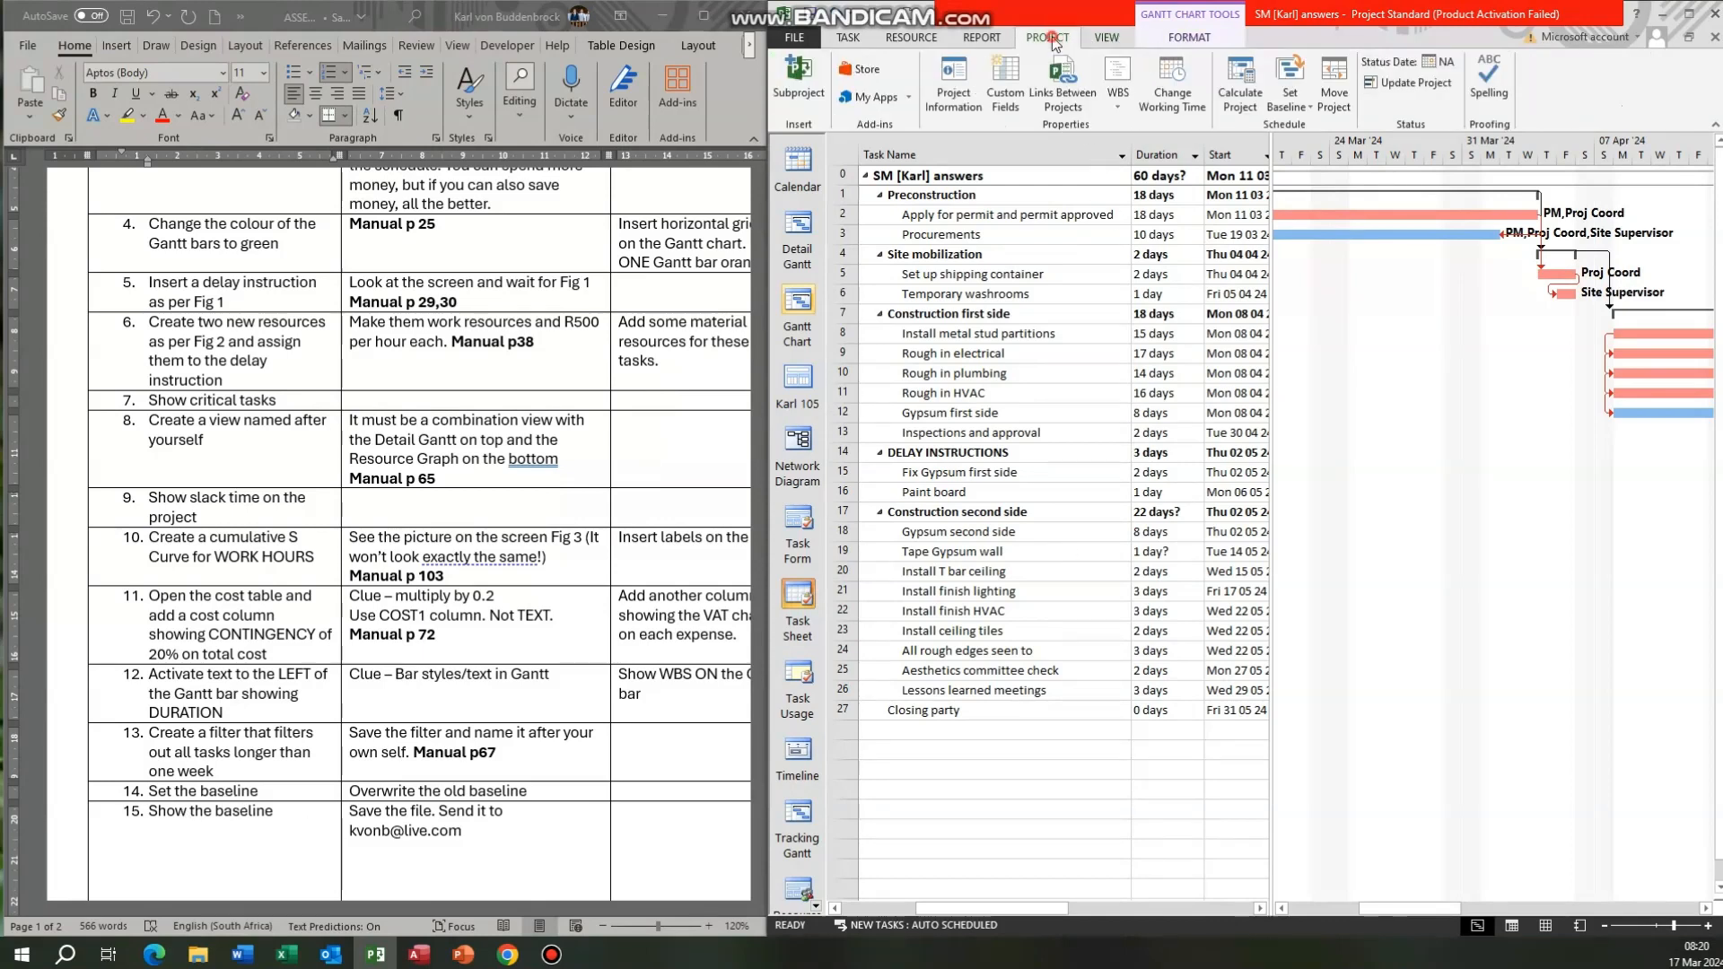
left_click(1304, 107)
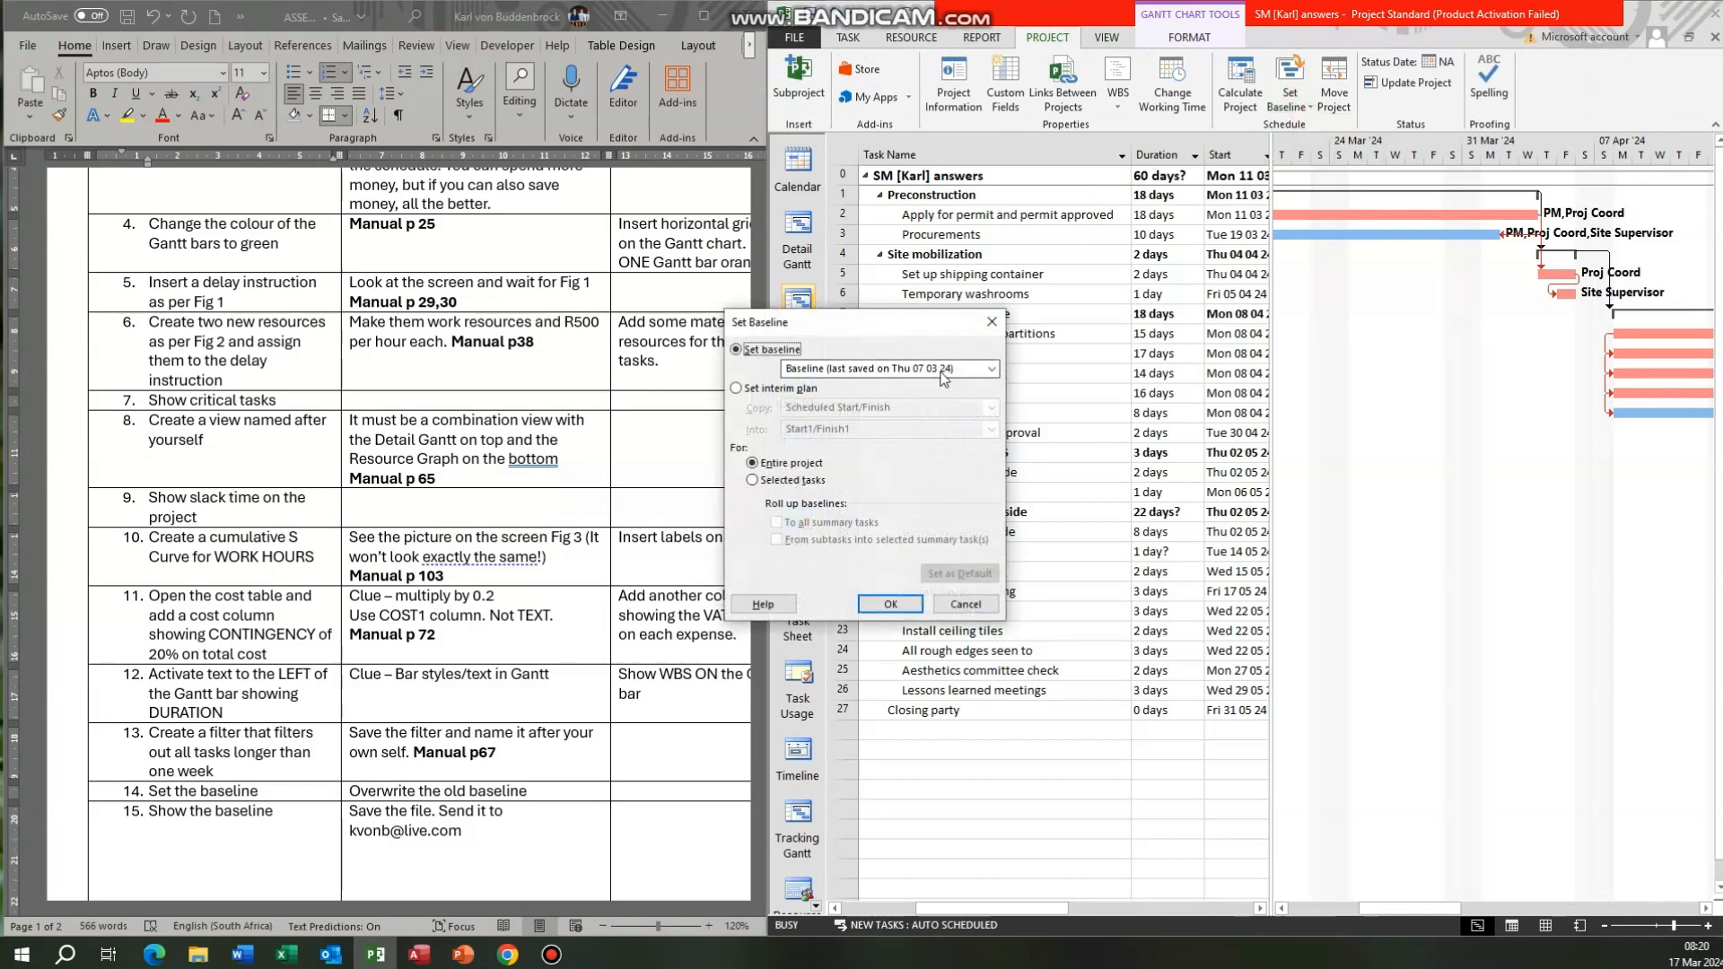
left_click(974, 606)
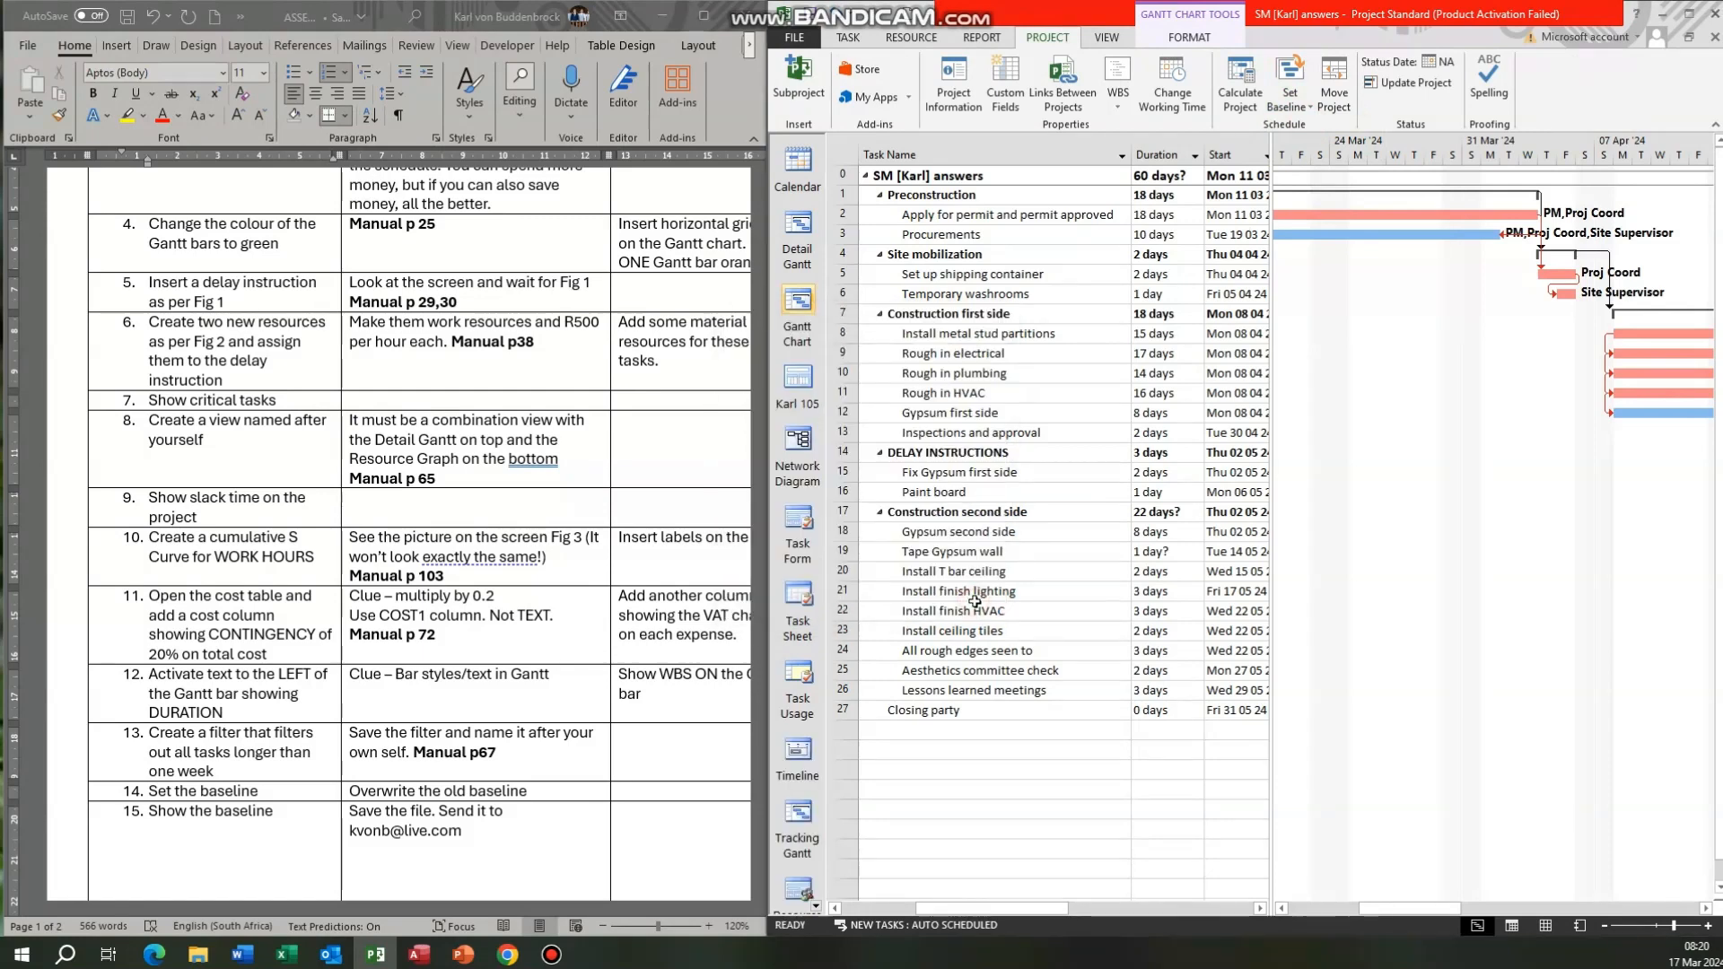
left_click(1188, 38)
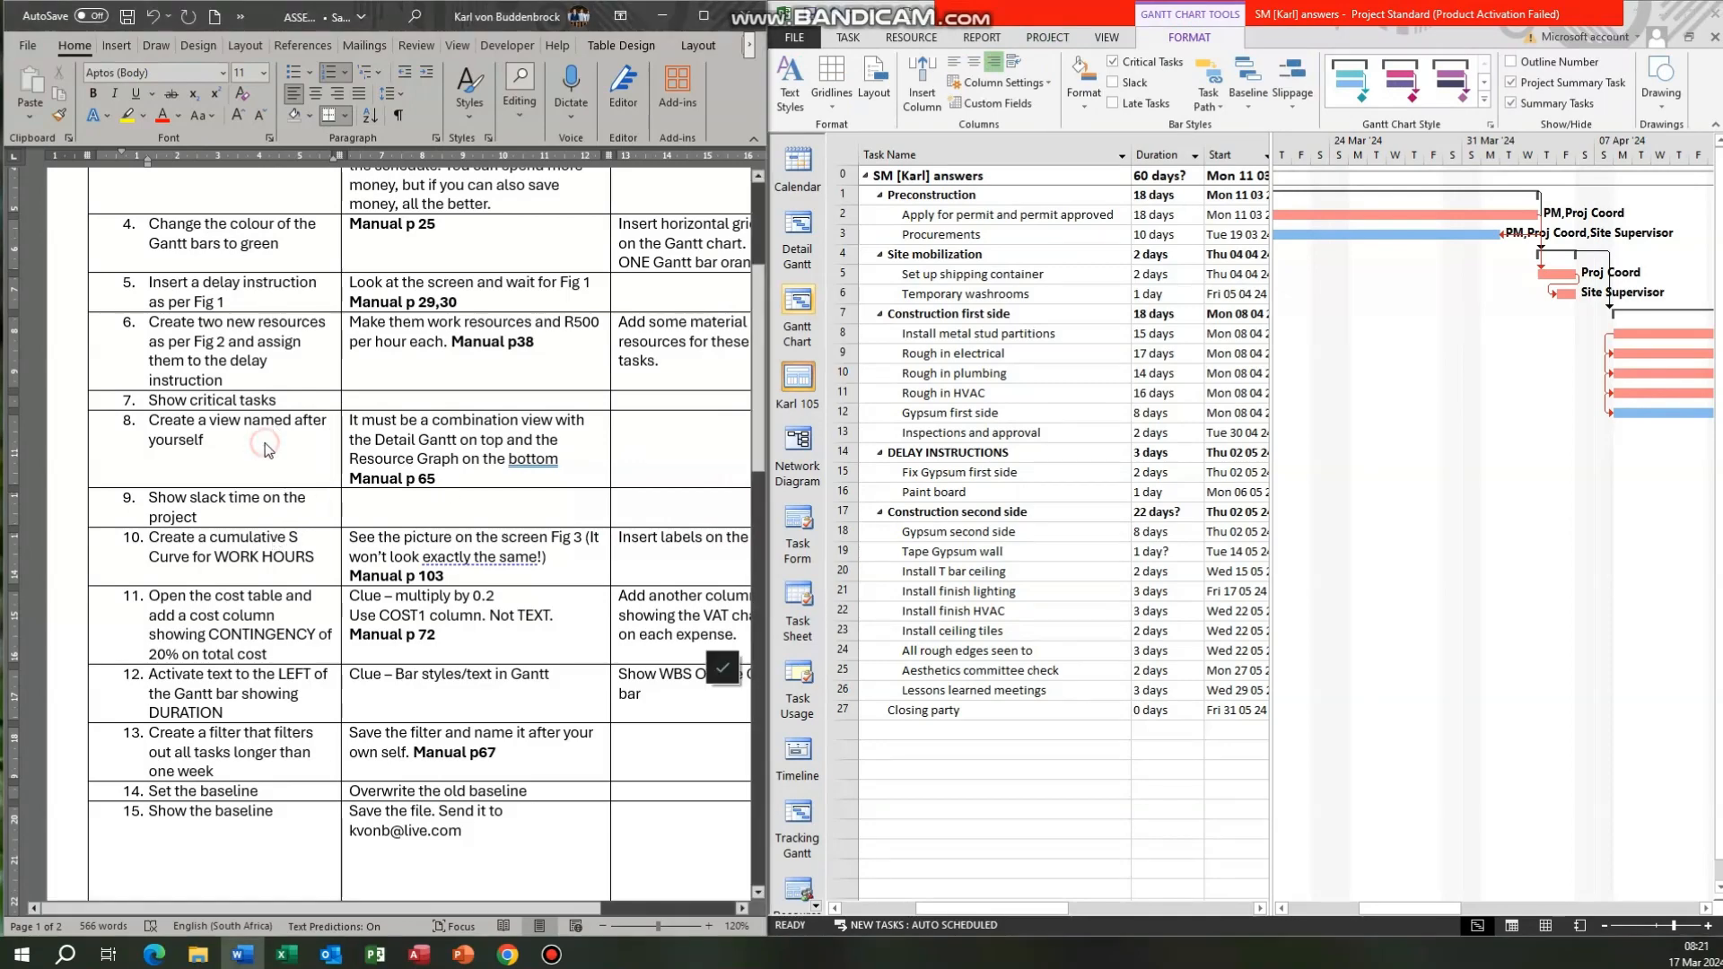
Switch to the Word assessment document and look through the task list of the second assessment.
scroll(303, 469, "down", 10)
scroll(303, 470, "down", 9)
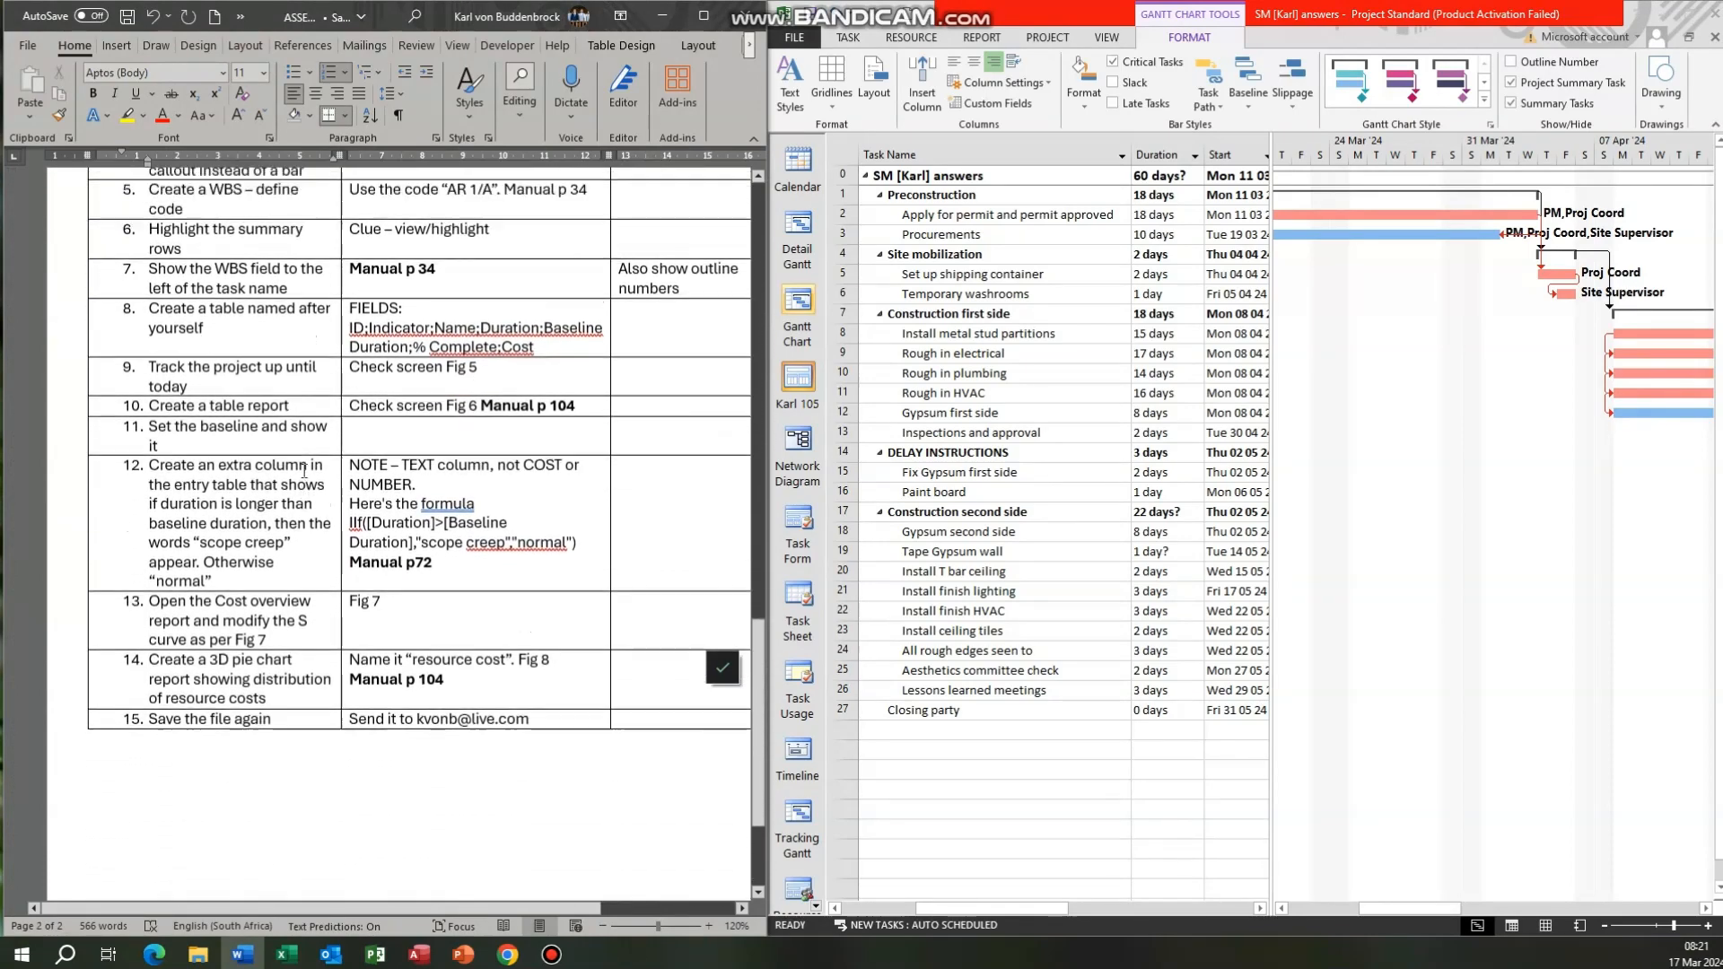
scroll(303, 470, "up", 5)
scroll(304, 470, "up", 1)
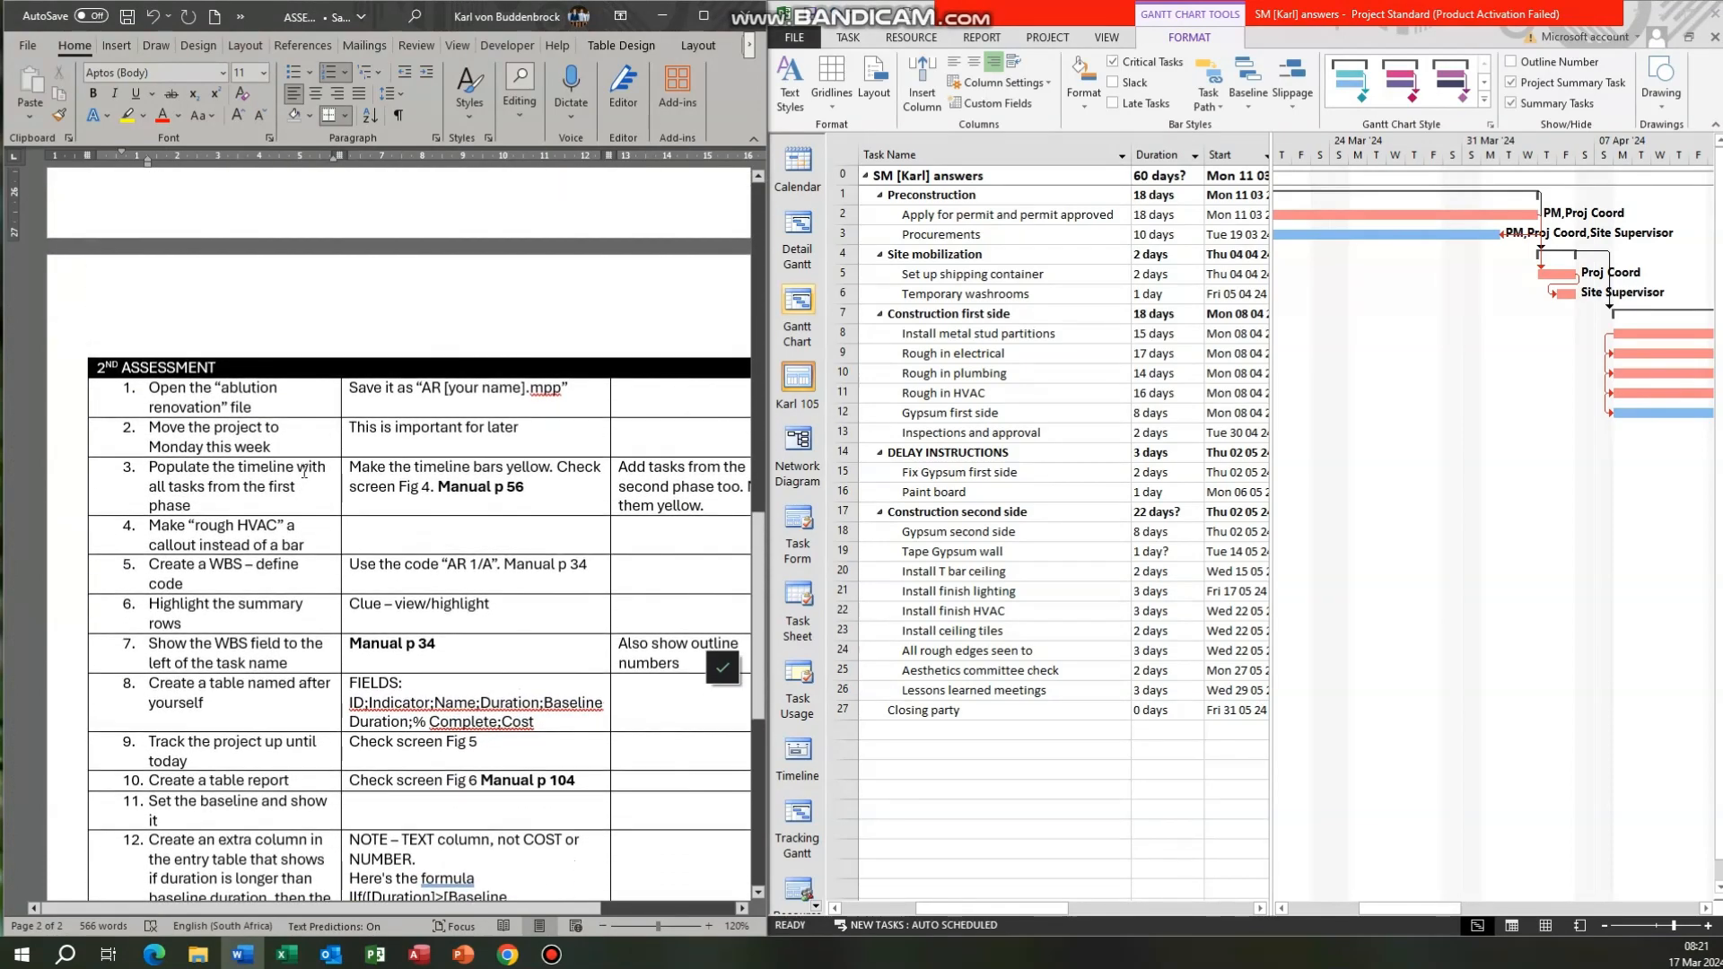